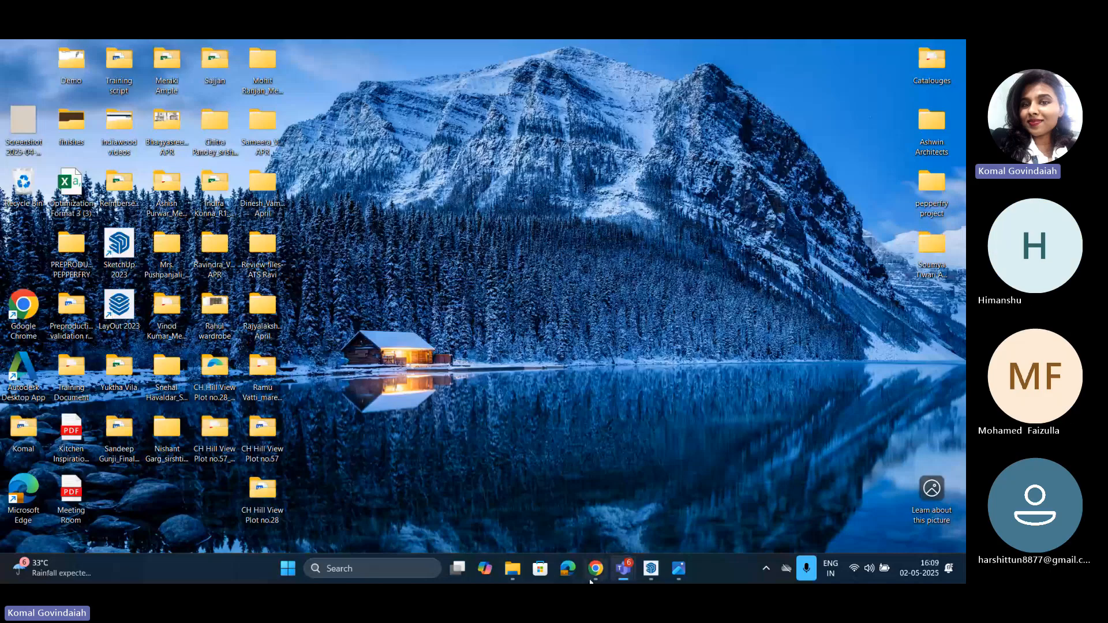
Step: Switch to Chrome, sign in to Prolance with the prefilled credentials and look through the ongoing projects
{"action": "left_click", "coordinate": [592, 574]}
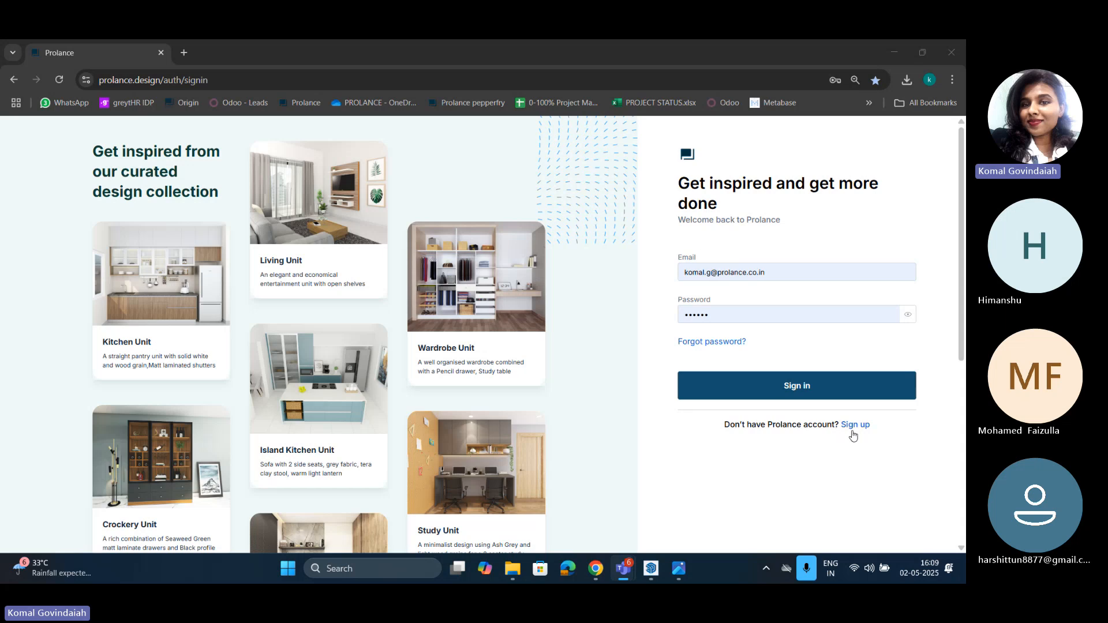
{"action": "left_click", "coordinate": [763, 387]}
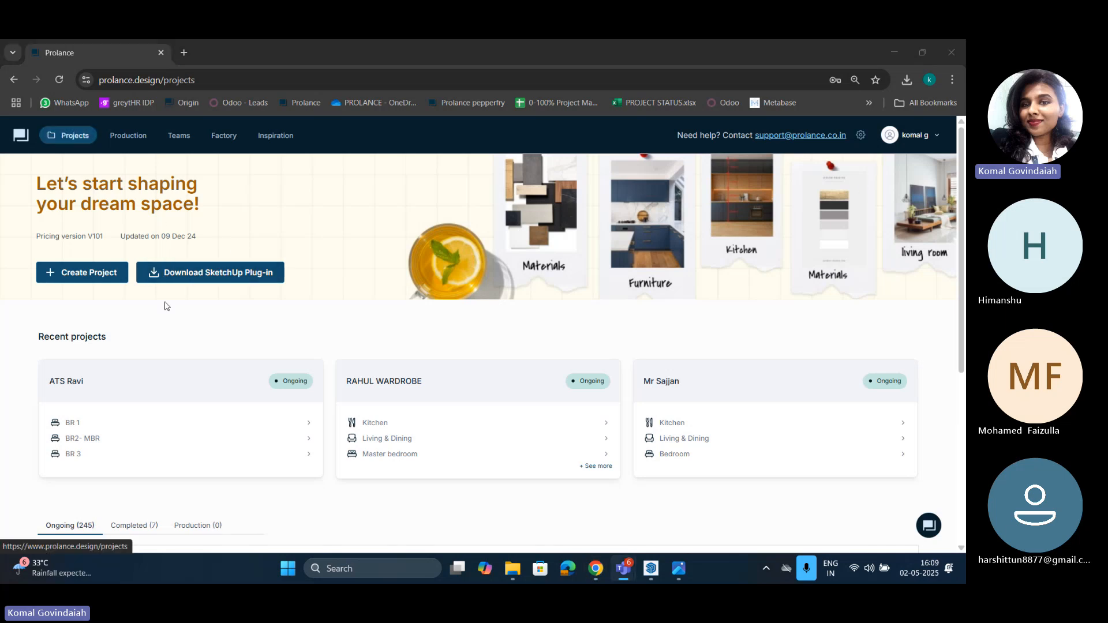
{"action": "scroll", "coordinate": [165, 305], "scroll_direction": "down", "scroll_amount": 5}
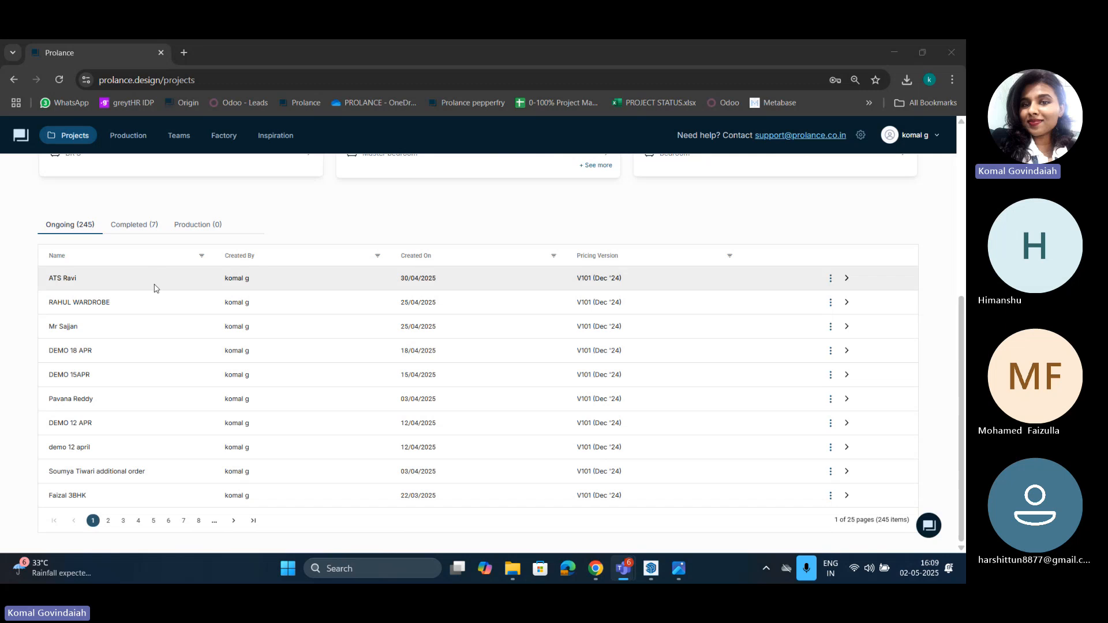
{"action": "scroll", "coordinate": [164, 375], "scroll_direction": "up", "scroll_amount": 5}
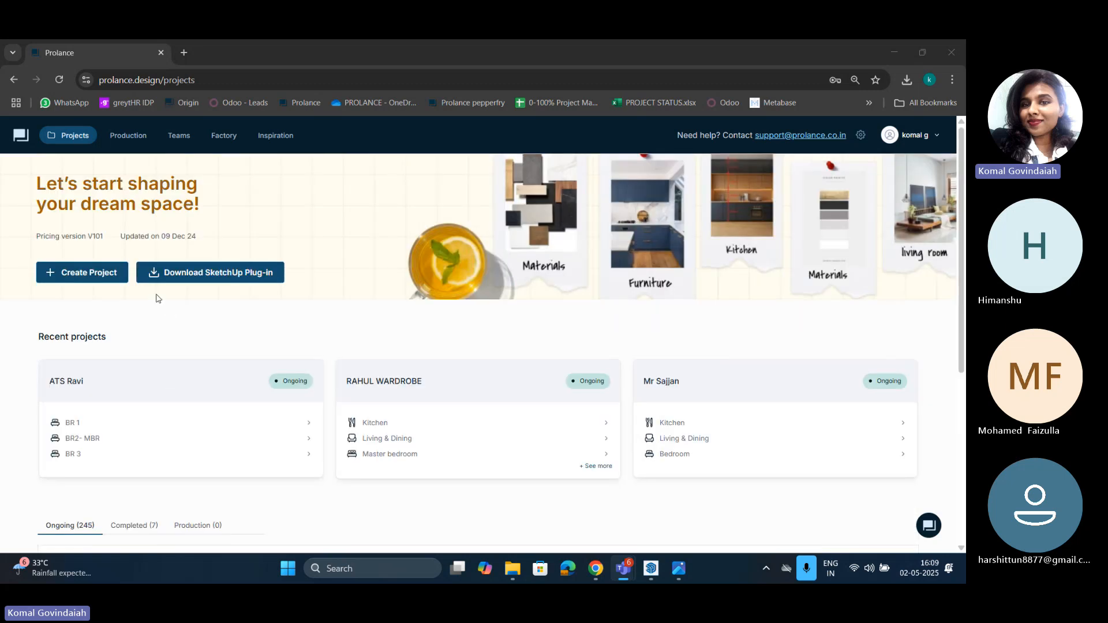
Step: Start a new project named "DEMO 2 MAY" and enter the client's name
{"action": "left_click", "coordinate": [83, 271]}
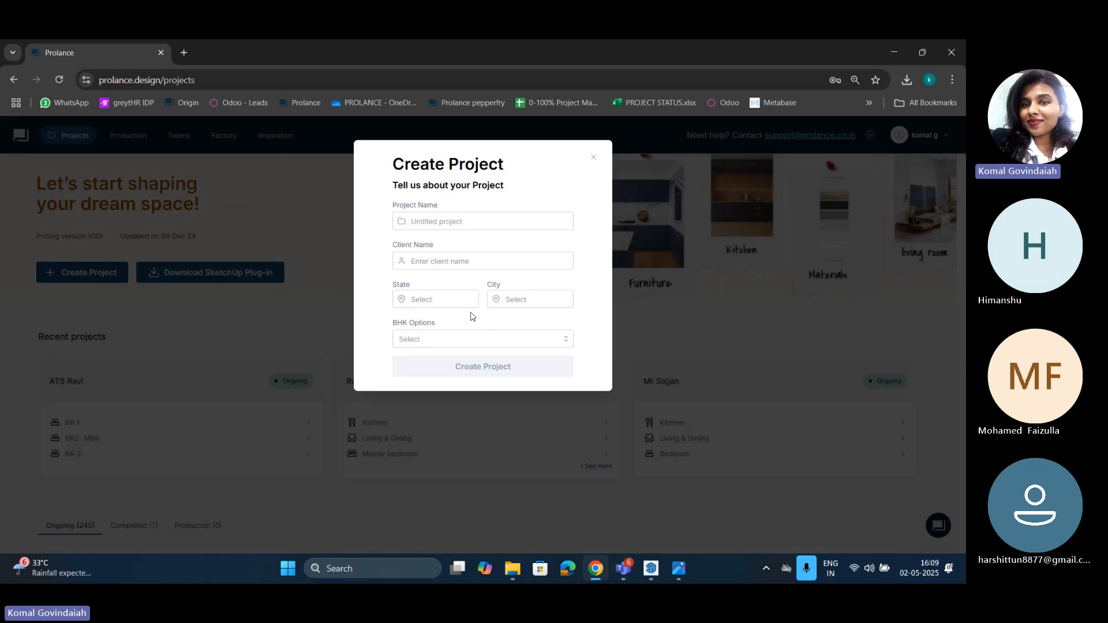
{"action": "left_click", "coordinate": [420, 221]}
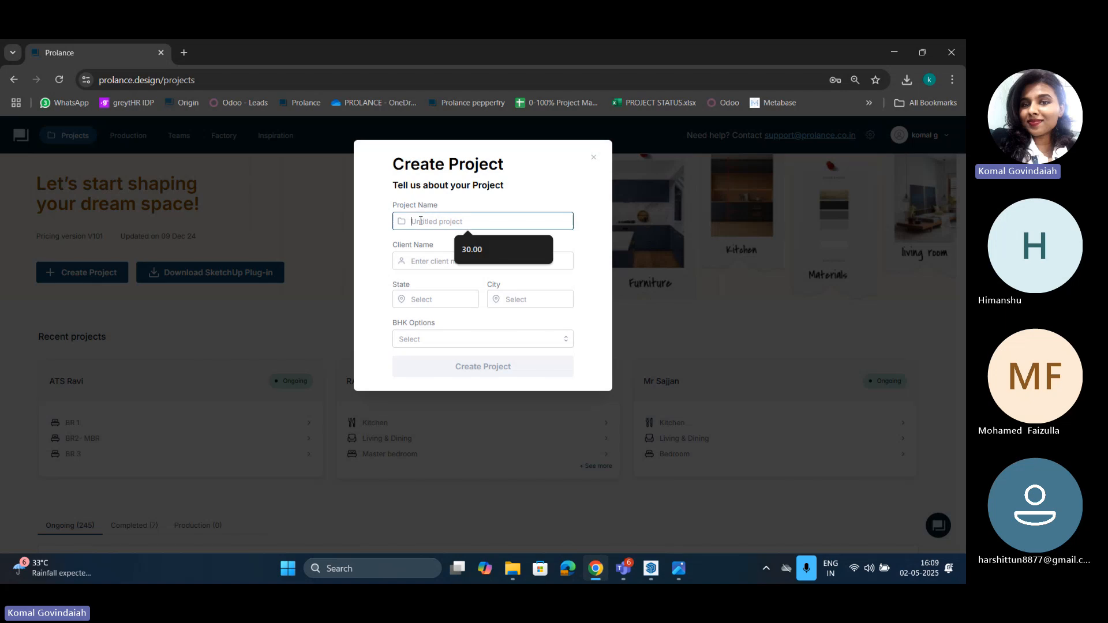
{"action": "type", "text": "DEMO"}
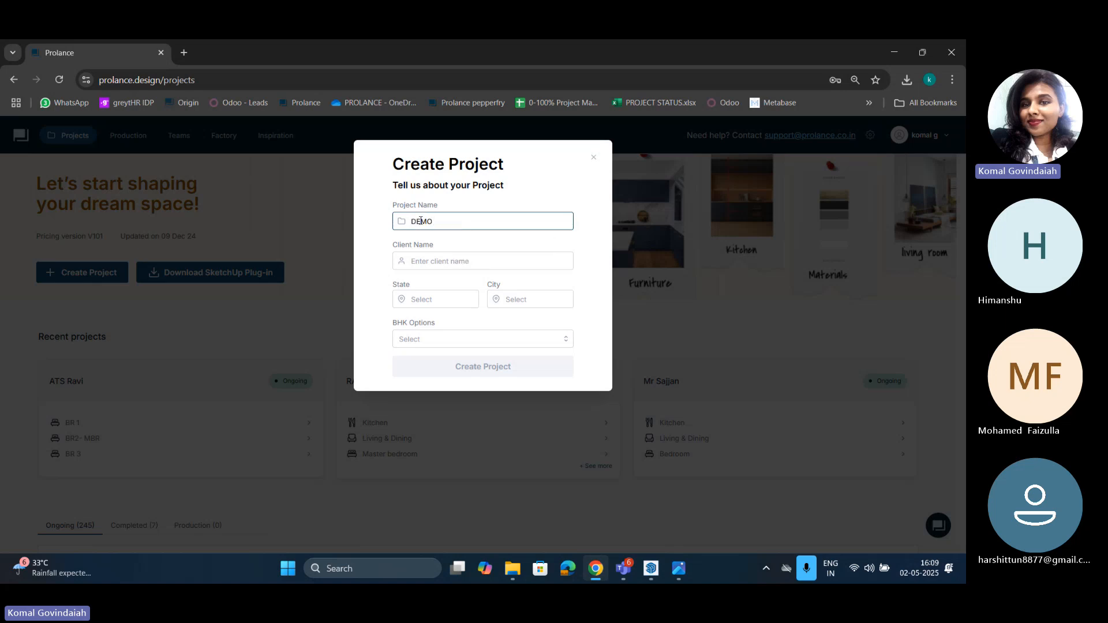
{"action": "type", "text": " 2 MAY"}
{"action": "left_click", "coordinate": [428, 260]}
{"action": "type", "text": "K"}
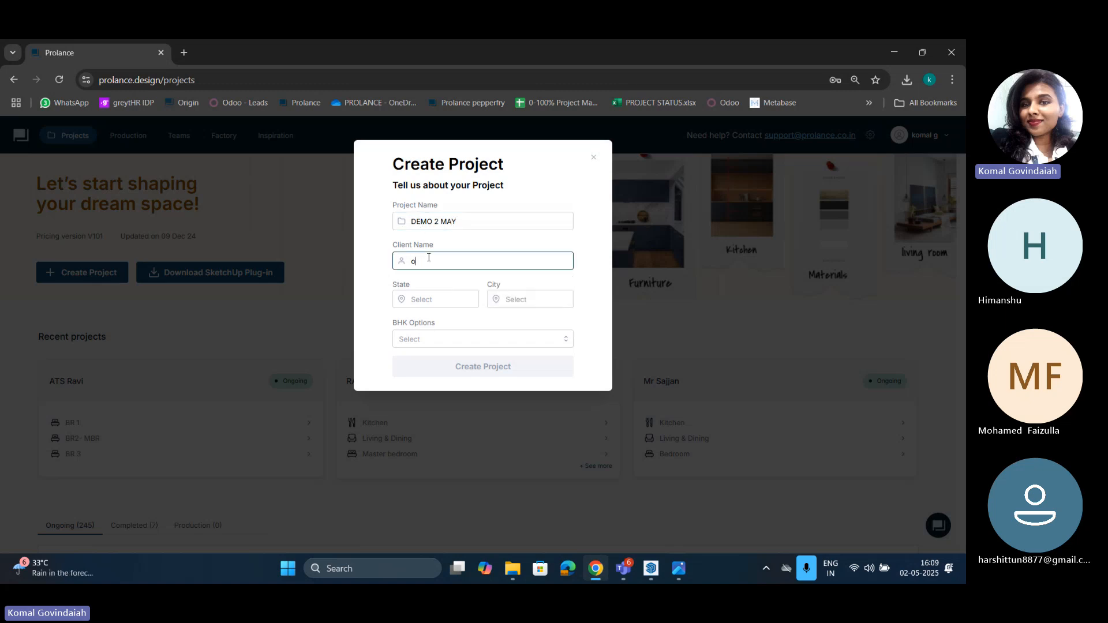
{"action": "key", "text": "BackSpace"}
{"action": "type", "text": "komal"}
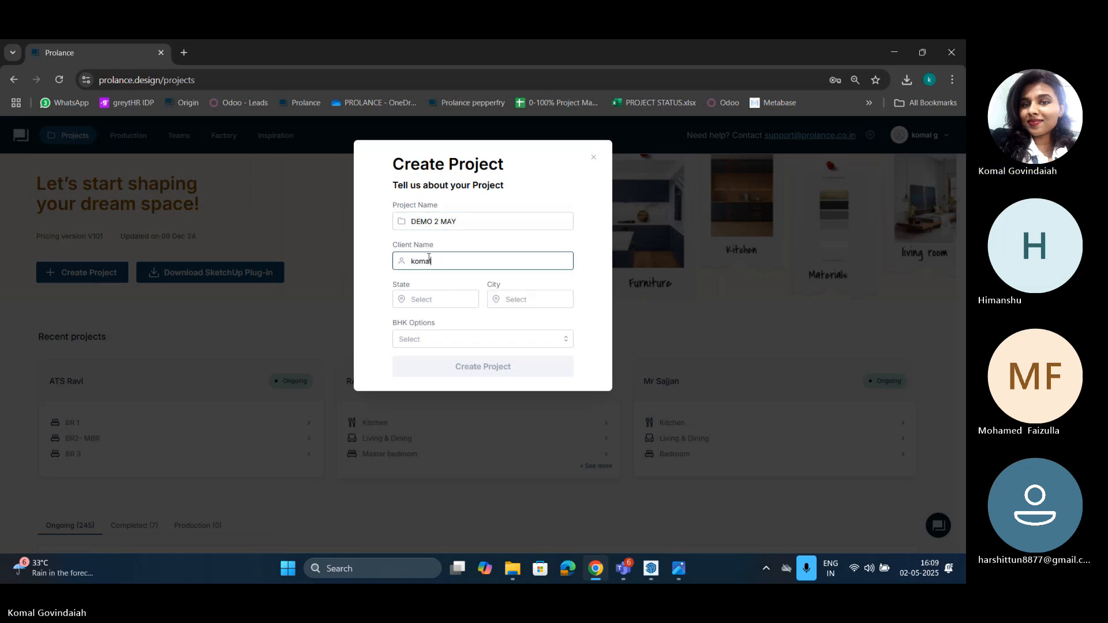
Step: Create the project with state Karnataka, city Bengaluru and the 1 BHK option, and open it
{"action": "left_click", "coordinate": [430, 299]}
{"action": "left_click", "coordinate": [427, 322]}
{"action": "left_click", "coordinate": [512, 301]}
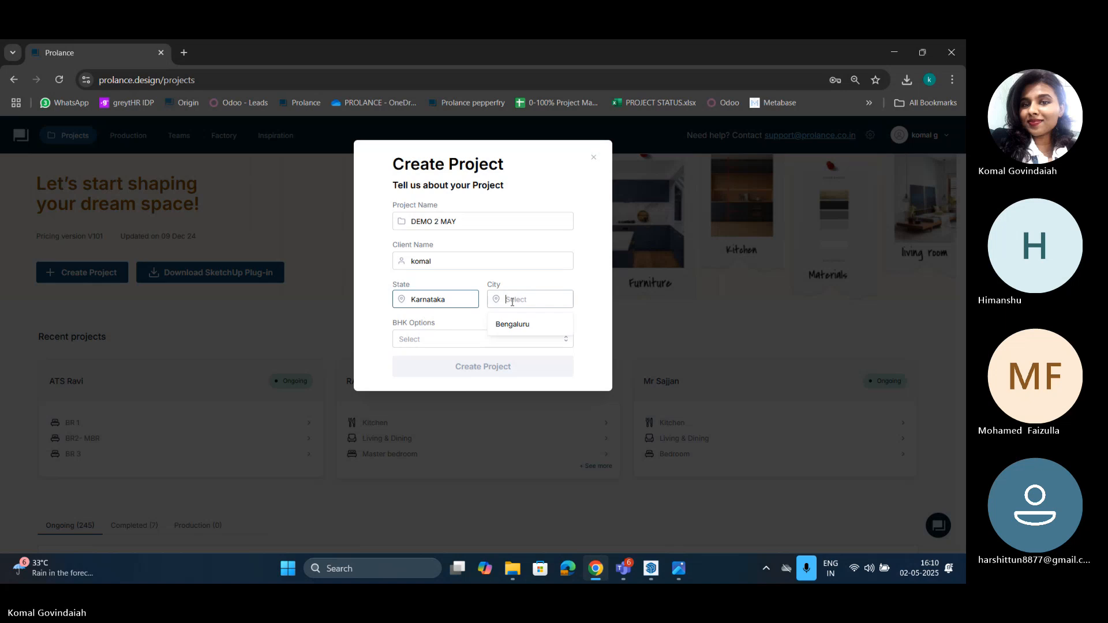
{"action": "left_click", "coordinate": [511, 324]}
{"action": "left_click", "coordinate": [462, 340]}
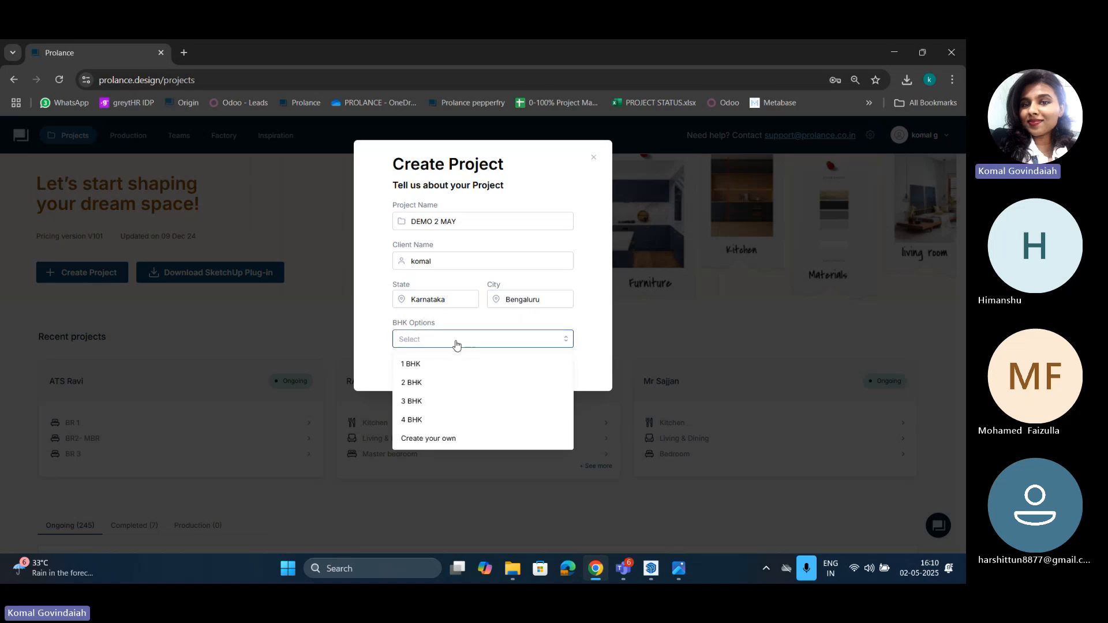
{"action": "left_click", "coordinate": [445, 364]}
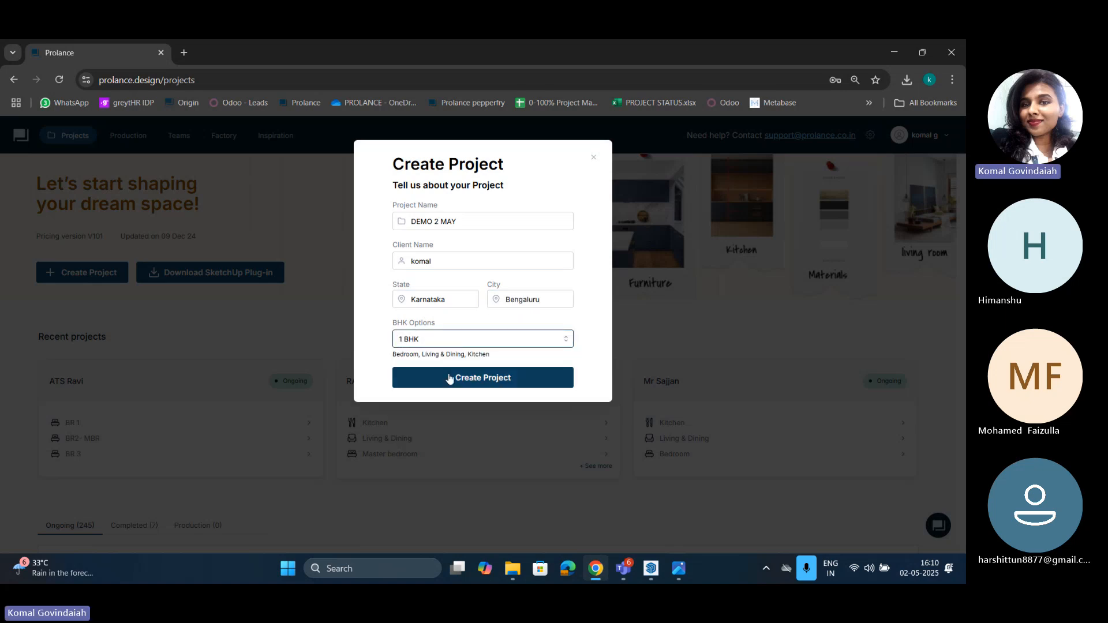
{"action": "left_click", "coordinate": [447, 379]}
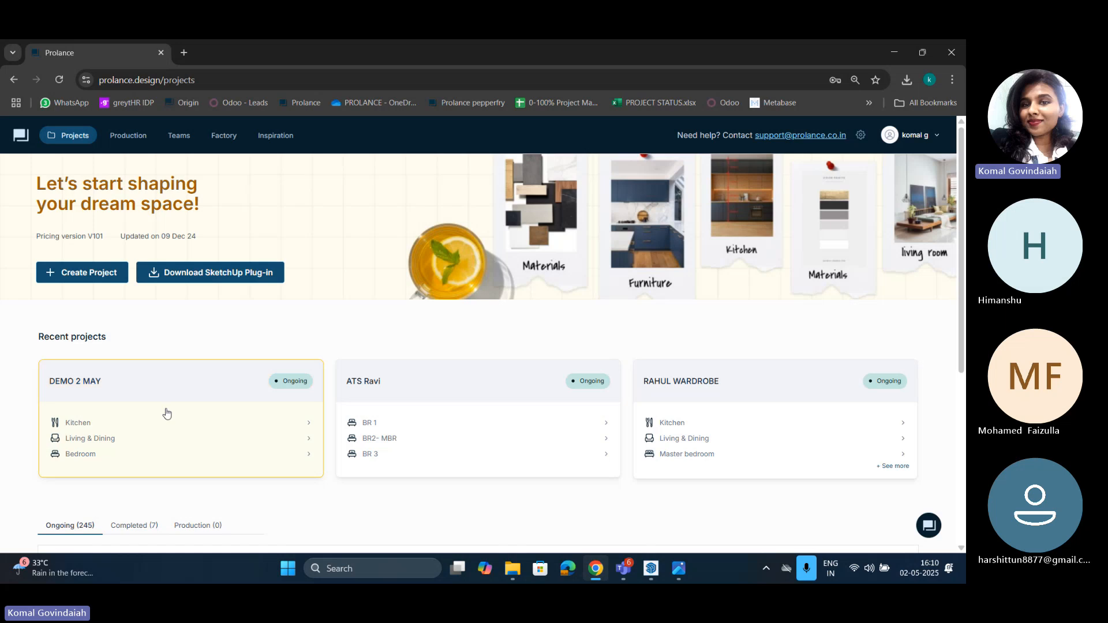
{"action": "left_click", "coordinate": [119, 394]}
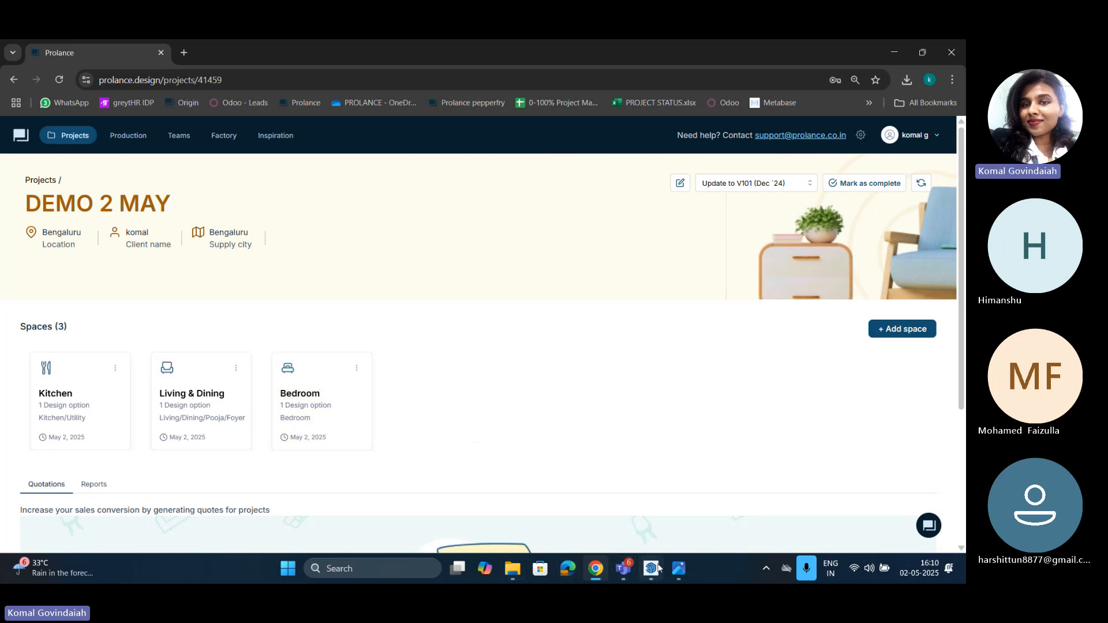
Step: Switch to Photos to examine the floor plan and the kitchen elevation image, and return to the project page
{"action": "left_click", "coordinate": [678, 568]}
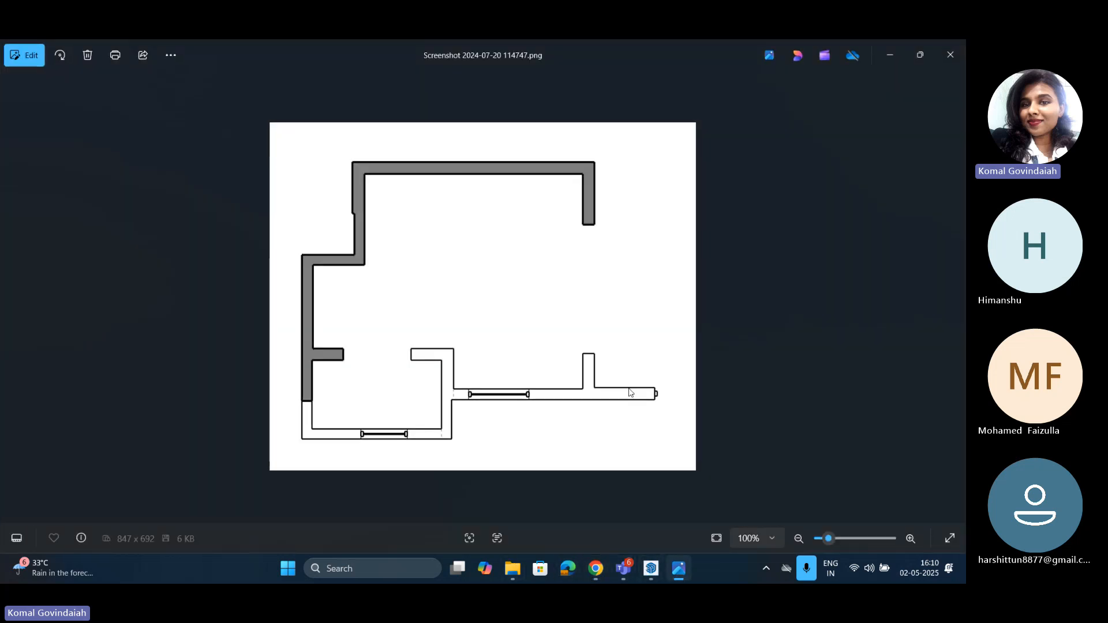
{"action": "scroll", "coordinate": [635, 277], "scroll_direction": "up", "scroll_amount": 1}
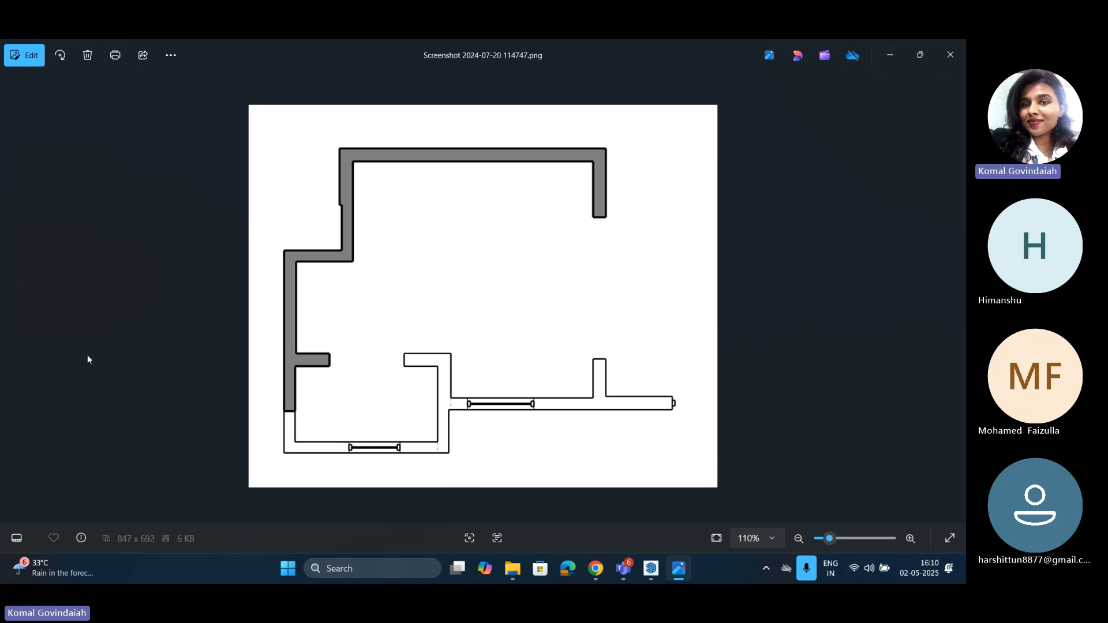
{"action": "left_click", "coordinate": [12, 298]}
{"action": "left_click", "coordinate": [12, 298]}
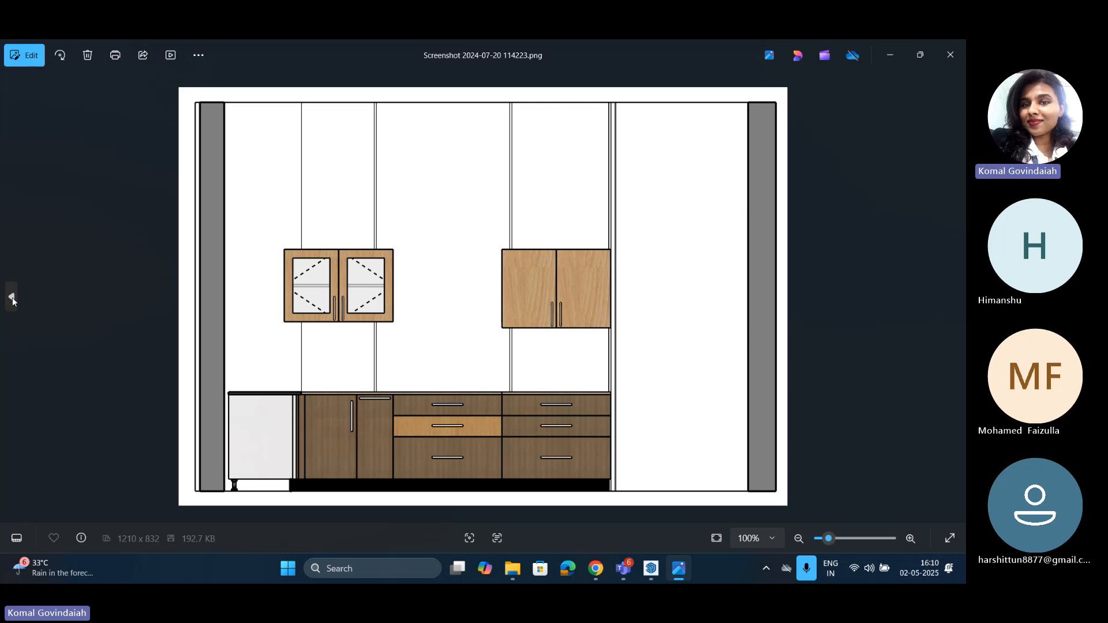
{"action": "left_click", "coordinate": [885, 52]}
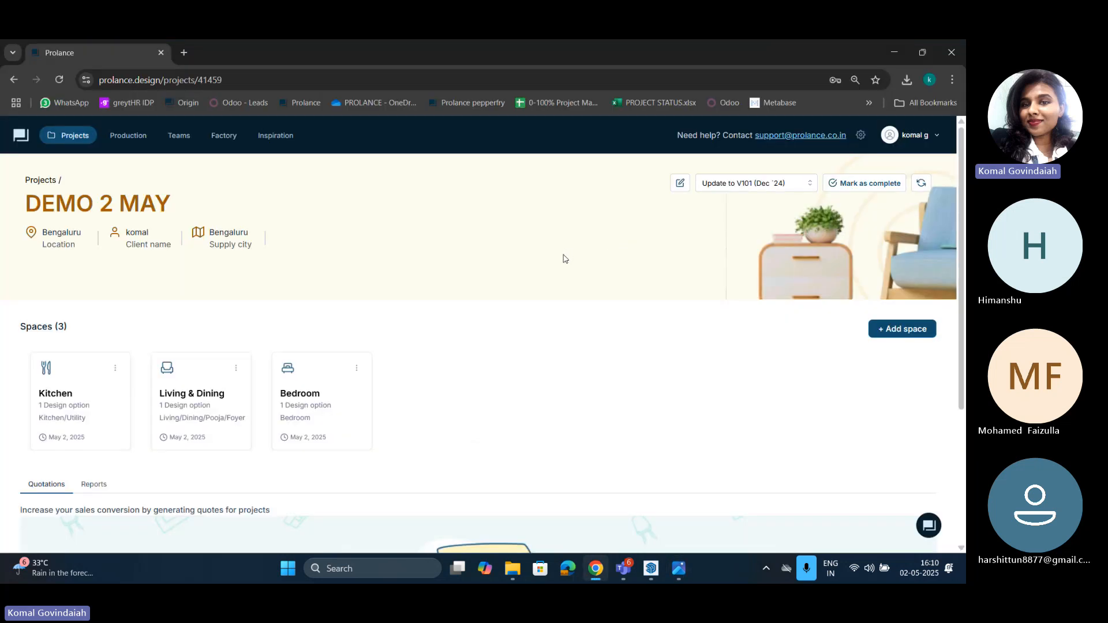
Step: Open the project's Kitchen space and start editing its Base material style
{"action": "left_click", "coordinate": [72, 396]}
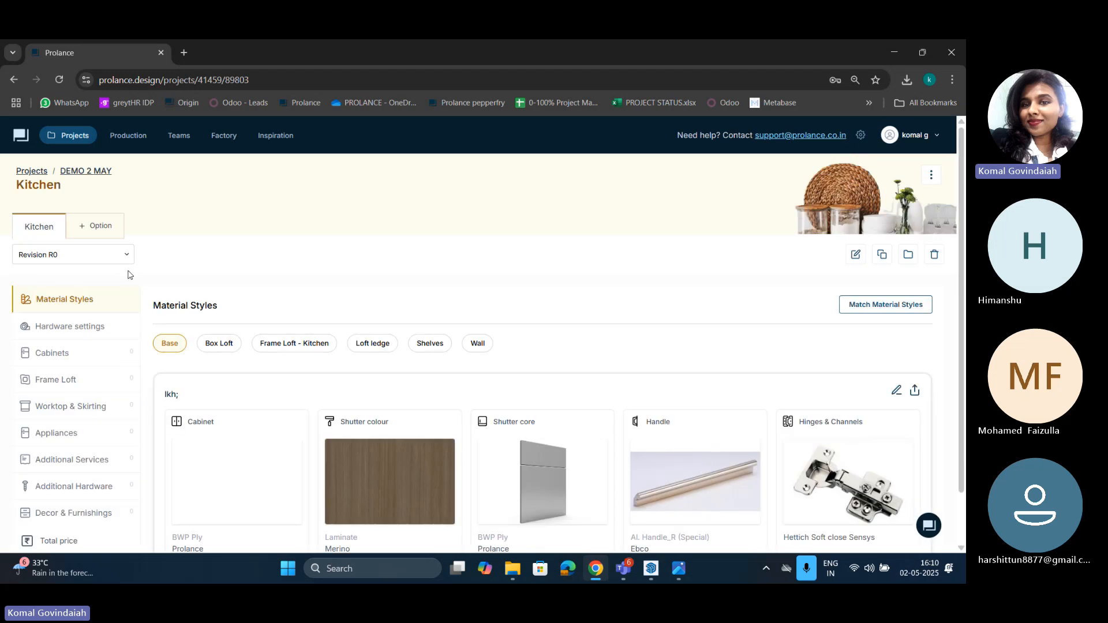
{"action": "scroll", "coordinate": [51, 221], "scroll_direction": "down", "scroll_amount": 1}
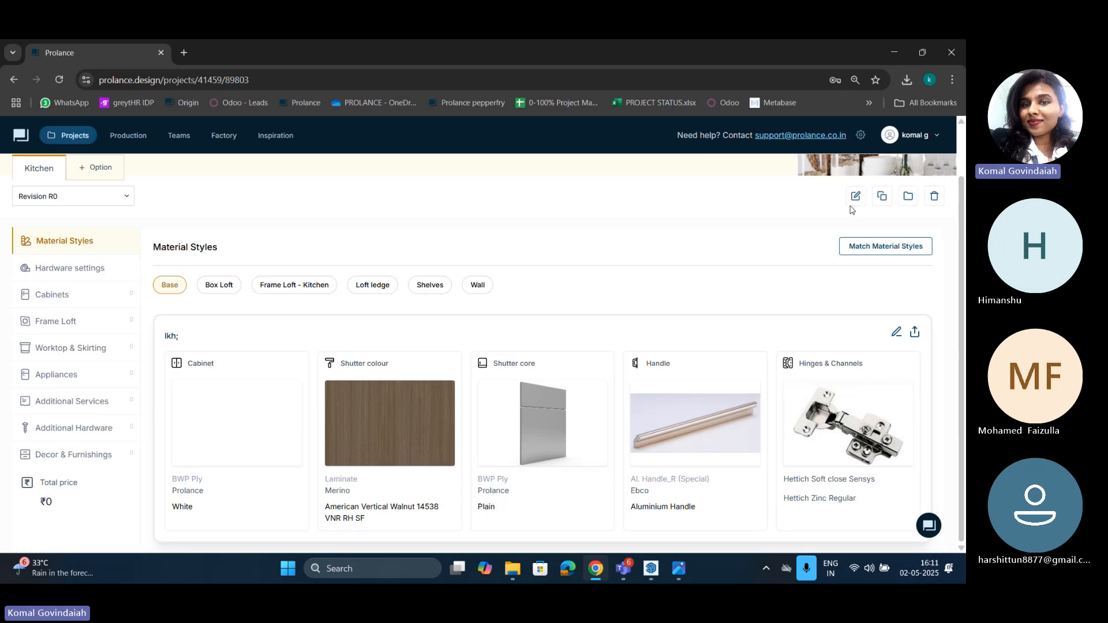
{"action": "left_click", "coordinate": [897, 332]}
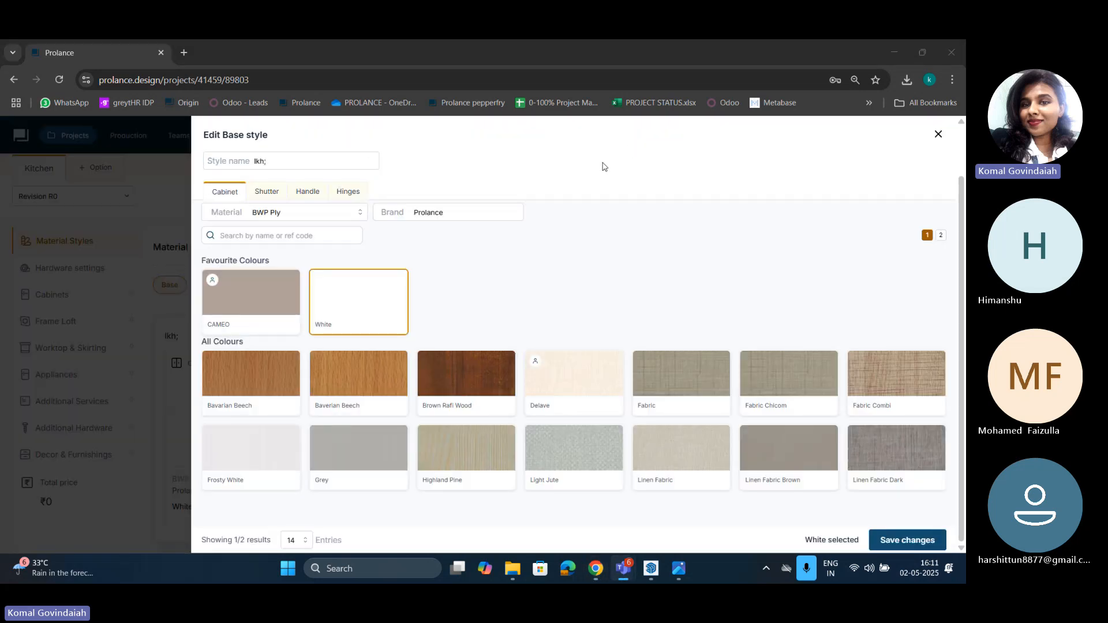
Step: Review the cabinet material options and the brands offered for BWP Ply in the Base style
{"action": "left_click", "coordinate": [250, 216]}
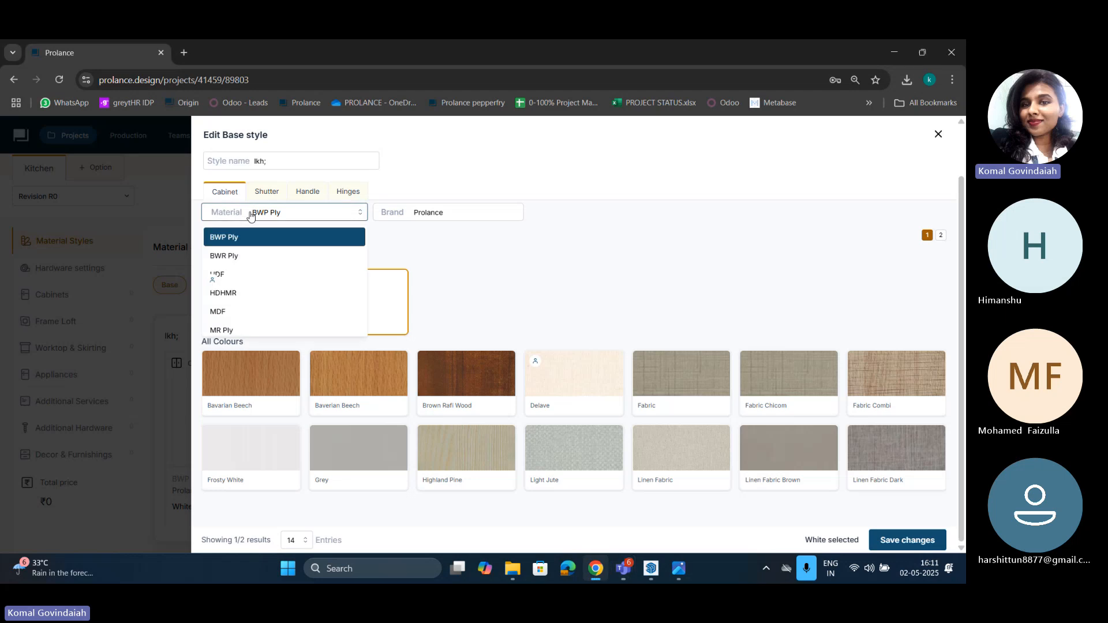
{"action": "scroll", "coordinate": [272, 267], "scroll_direction": "down", "scroll_amount": 5}
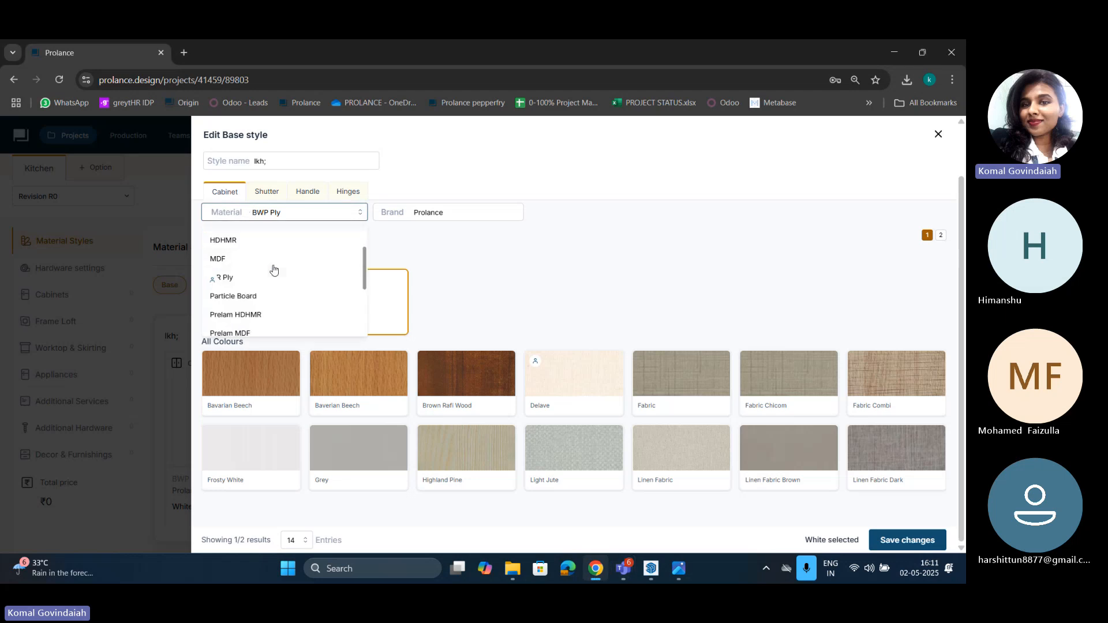
{"action": "scroll", "coordinate": [273, 270], "scroll_direction": "up", "scroll_amount": 5}
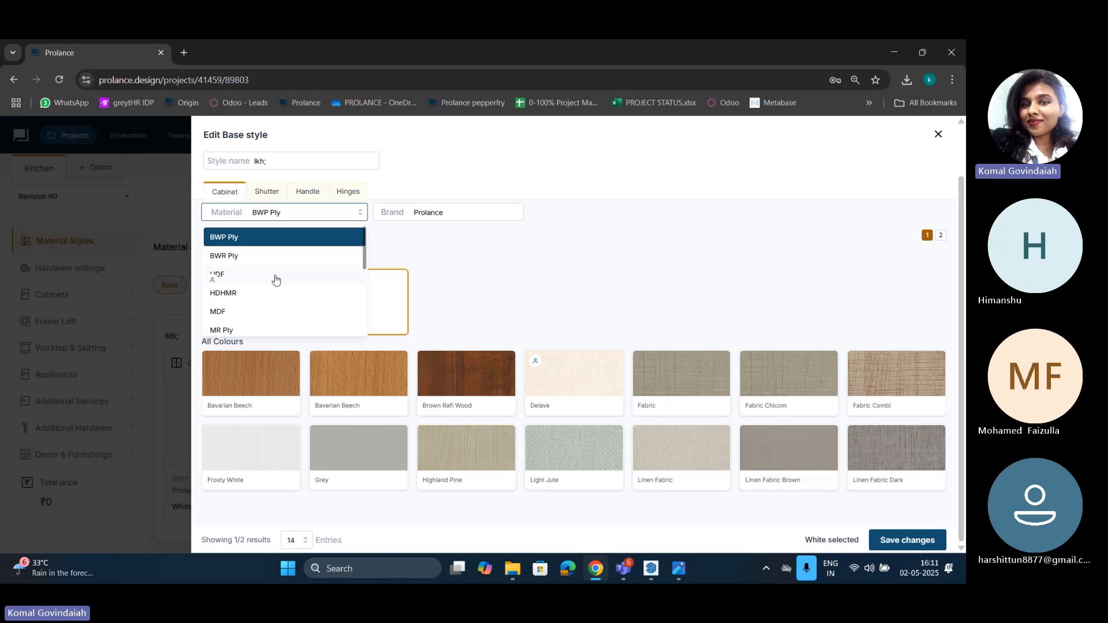
{"action": "left_click", "coordinate": [273, 236]}
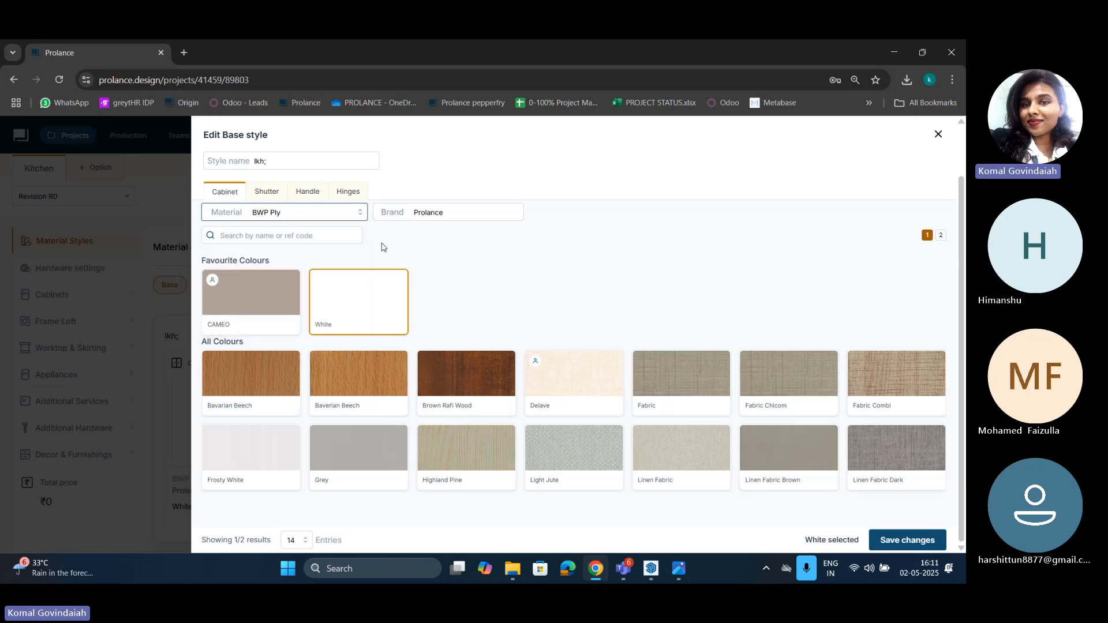
{"action": "left_click", "coordinate": [420, 223]}
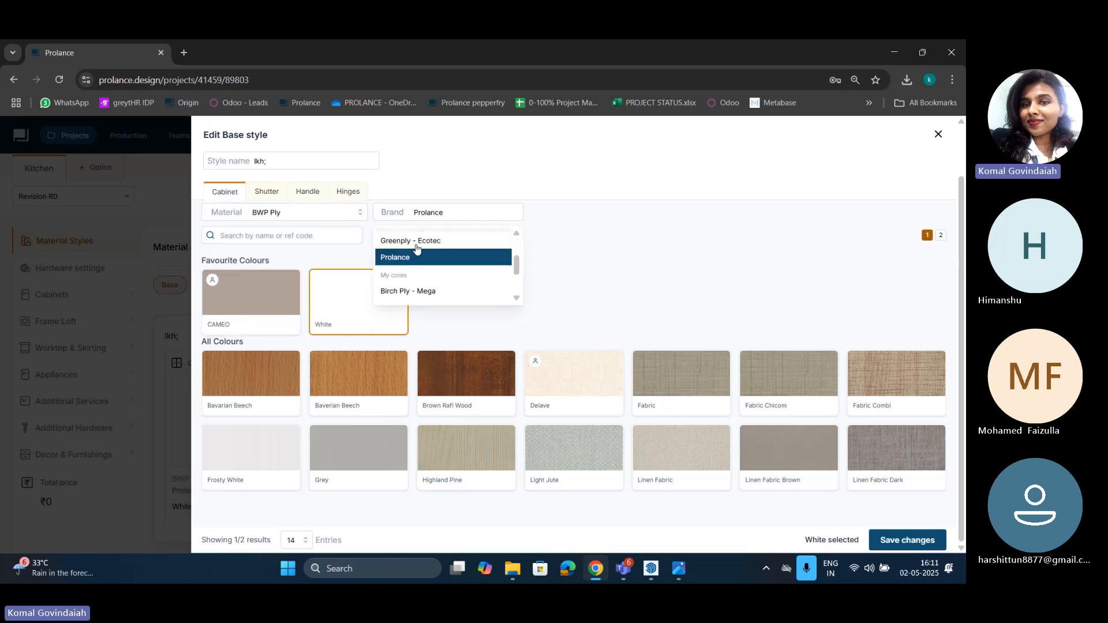
{"action": "scroll", "coordinate": [419, 247], "scroll_direction": "down", "scroll_amount": 2}
{"action": "scroll", "coordinate": [415, 239], "scroll_direction": "up", "scroll_amount": 4}
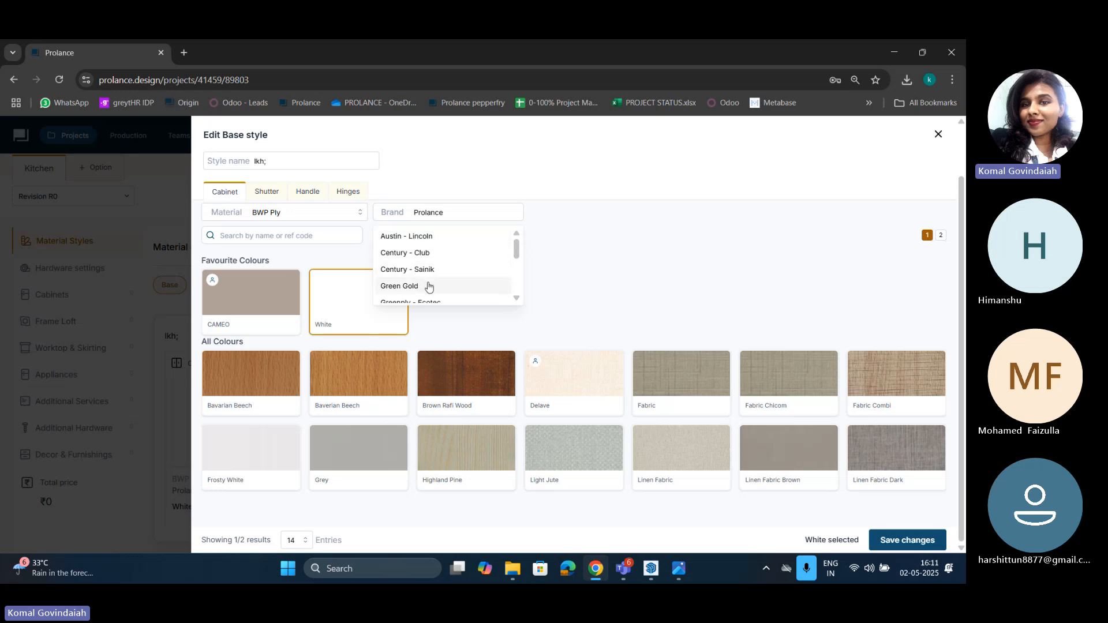
Step: Set the Base style's cabinet material to BWR Ply with the Prolance brand
{"action": "left_click", "coordinate": [245, 212]}
{"action": "left_click", "coordinate": [230, 254]}
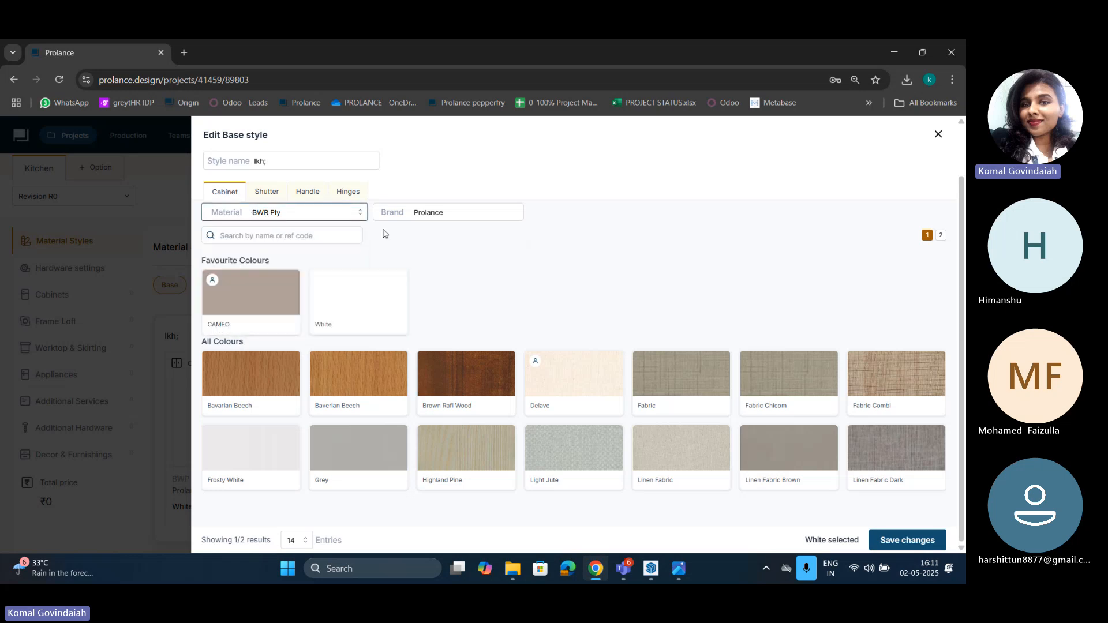
{"action": "left_click", "coordinate": [426, 215]}
{"action": "left_click", "coordinate": [460, 294]}
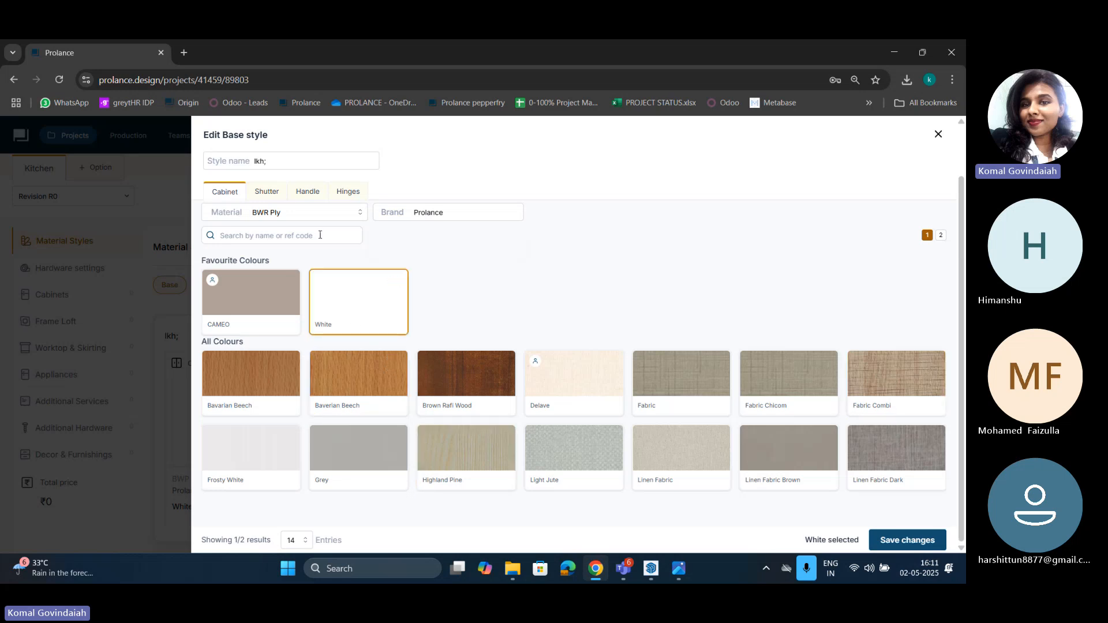
Step: Set the Base style's shutter colour to Auburn Bristling Walnut 11655 SF, keeping the Laminate family, Merino brand and SF (Wood Grain) variant
{"action": "left_click", "coordinate": [282, 192]}
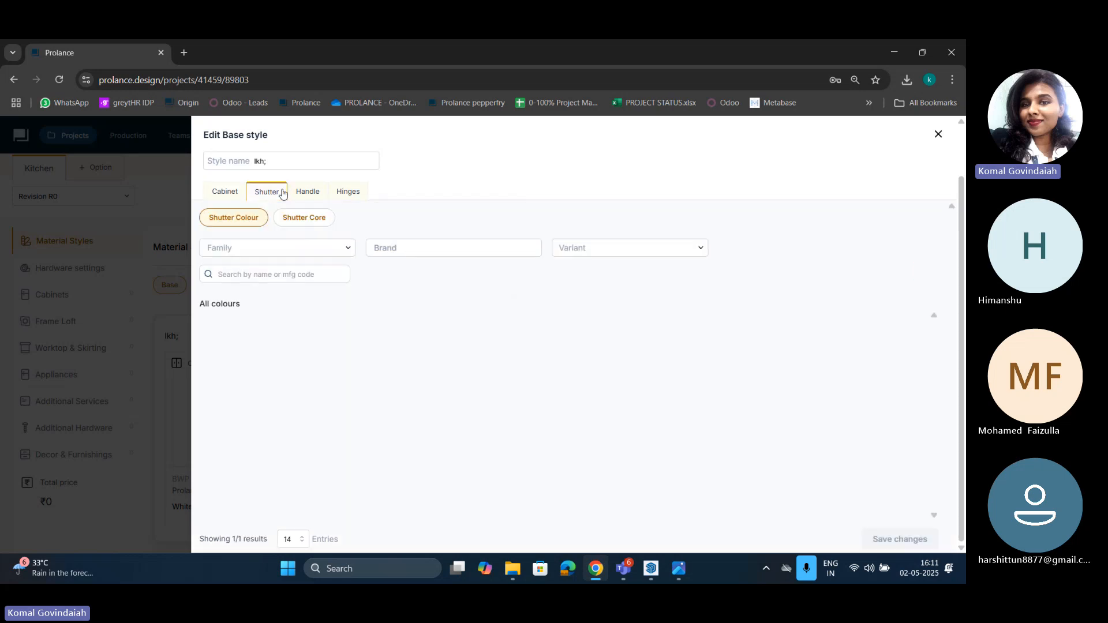
{"action": "left_click", "coordinate": [292, 248]}
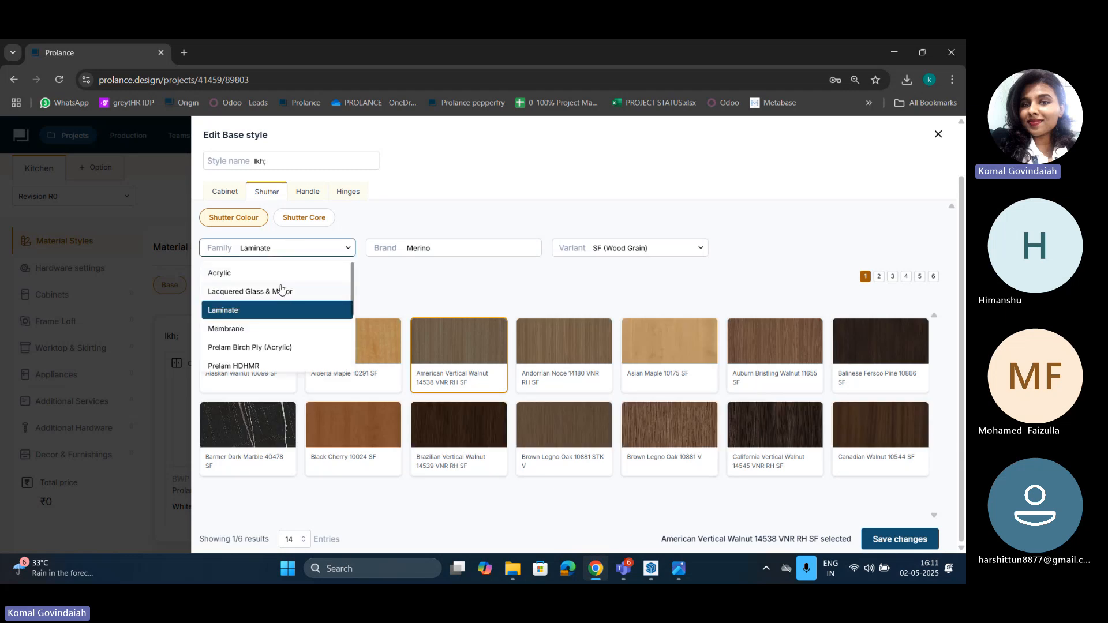
{"action": "scroll", "coordinate": [255, 308], "scroll_direction": "down", "scroll_amount": 3}
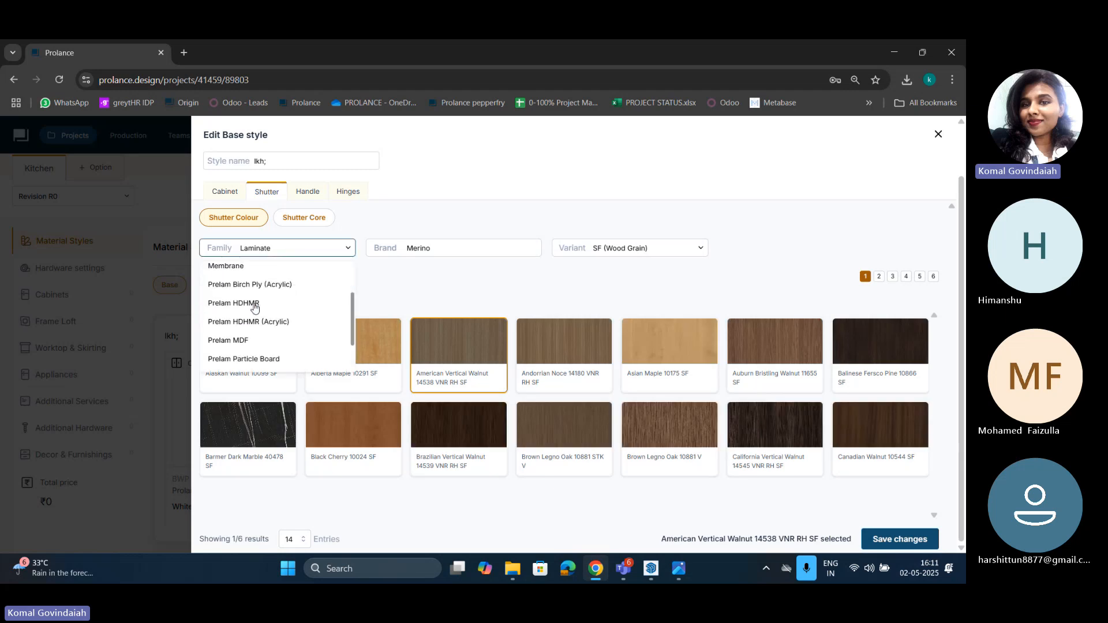
{"action": "scroll", "coordinate": [255, 309], "scroll_direction": "up", "scroll_amount": 2}
{"action": "scroll", "coordinate": [254, 308], "scroll_direction": "down", "scroll_amount": 2}
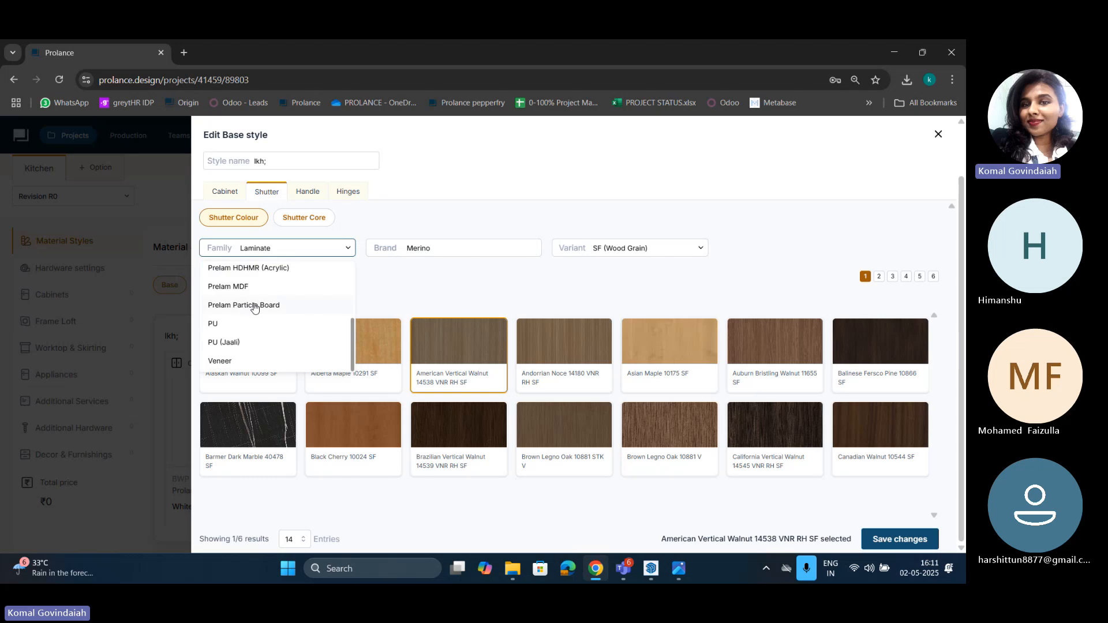
{"action": "scroll", "coordinate": [254, 308], "scroll_direction": "up", "scroll_amount": 3}
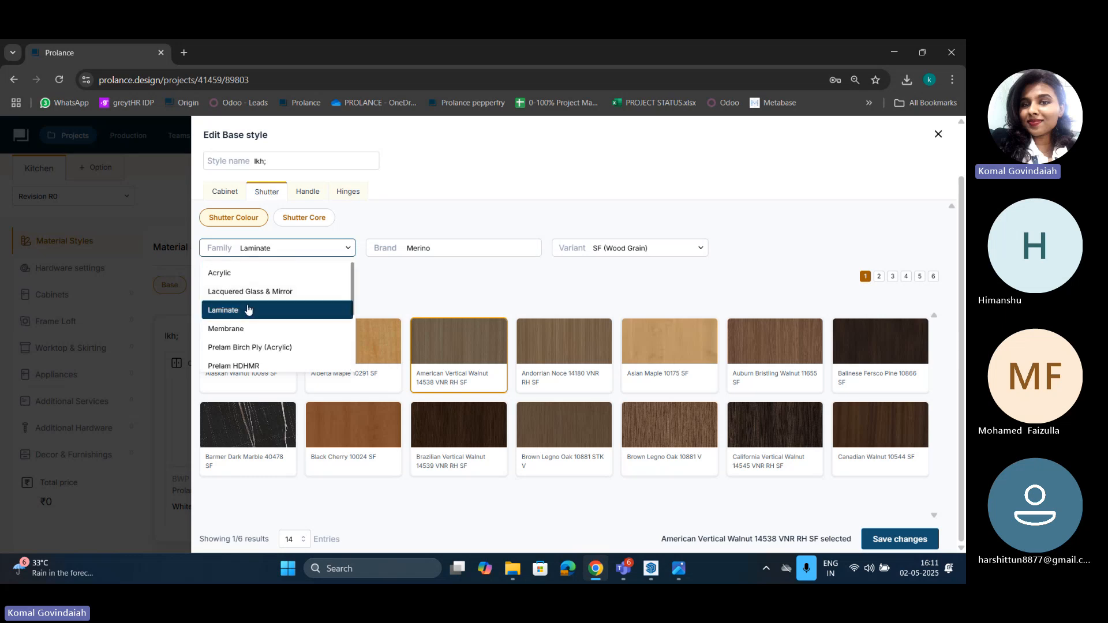
{"action": "left_click", "coordinate": [252, 307]}
{"action": "left_click", "coordinate": [414, 258]}
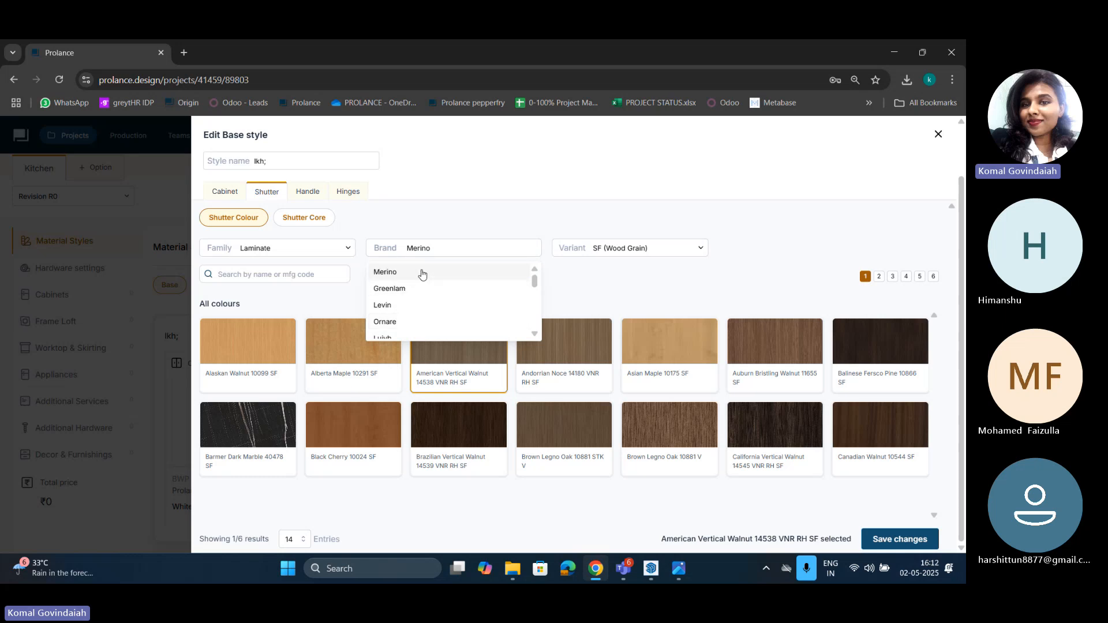
{"action": "left_click", "coordinate": [594, 251]}
{"action": "left_click", "coordinate": [517, 290]}
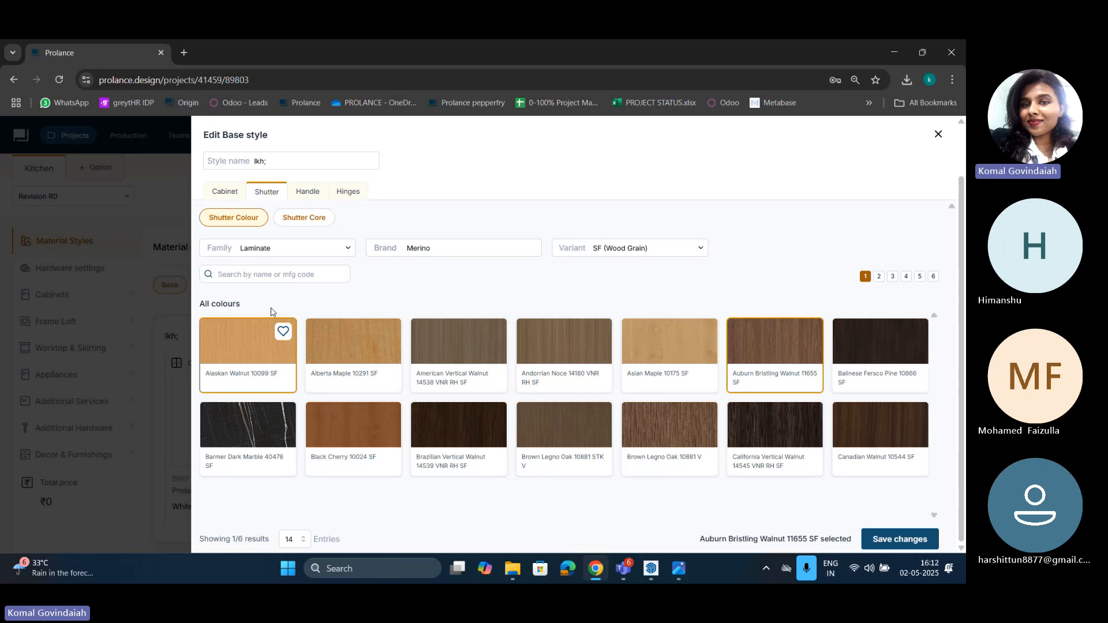
Step: Set the Base style's shutter core to BWP Ply, keeping the Prolance brand and Plain design
{"action": "left_click", "coordinate": [316, 224]}
{"action": "left_click", "coordinate": [317, 264]}
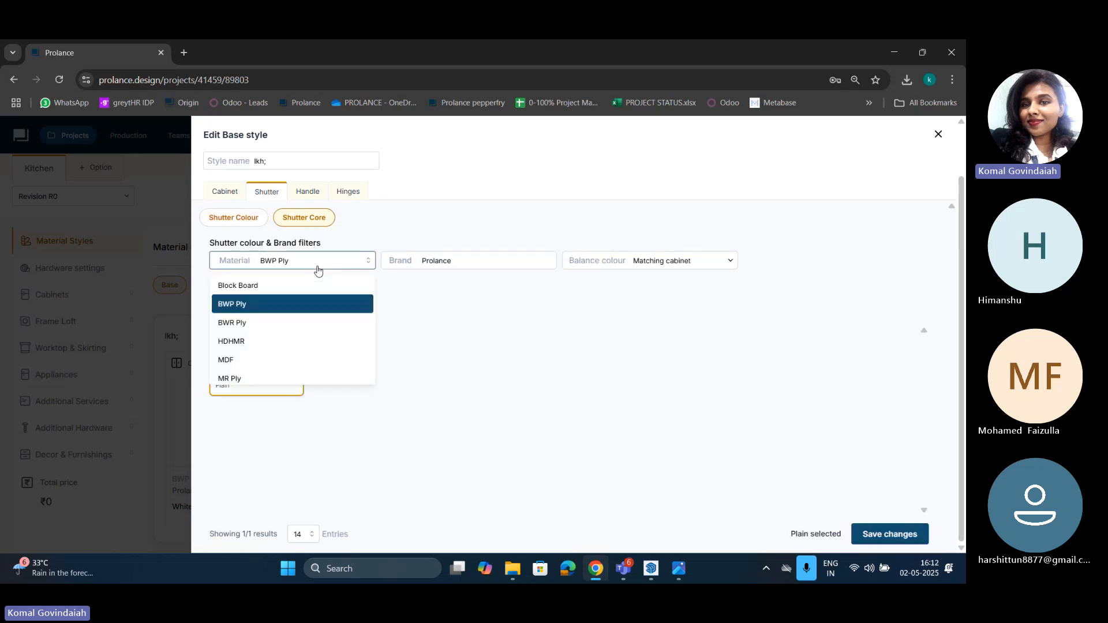
{"action": "left_click", "coordinate": [312, 306]}
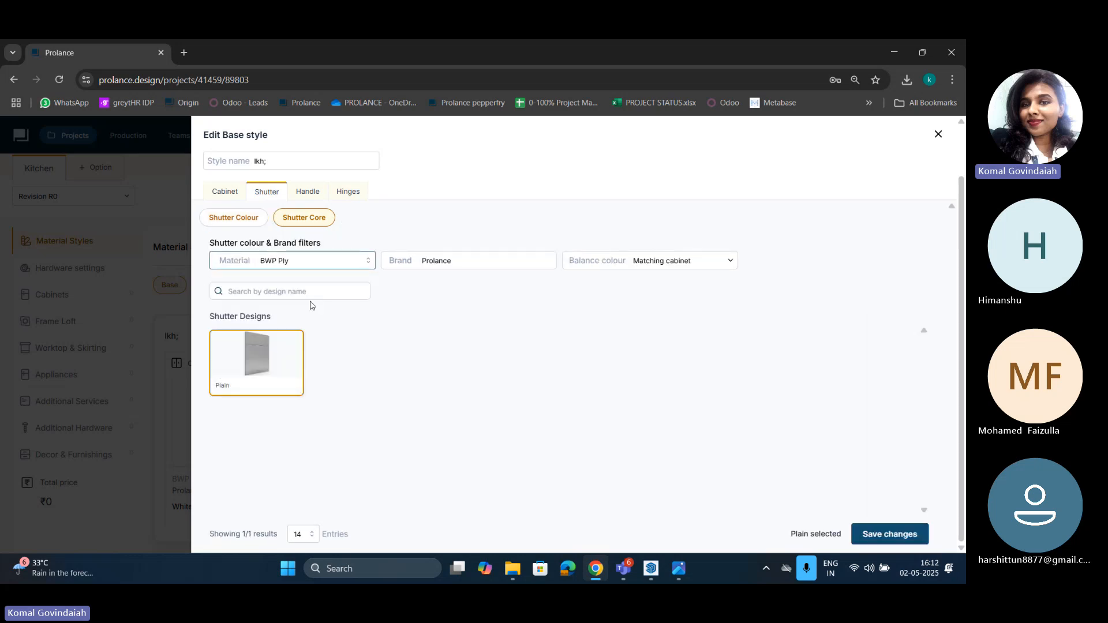
{"action": "left_click", "coordinate": [440, 269]}
{"action": "left_click", "coordinate": [440, 270]}
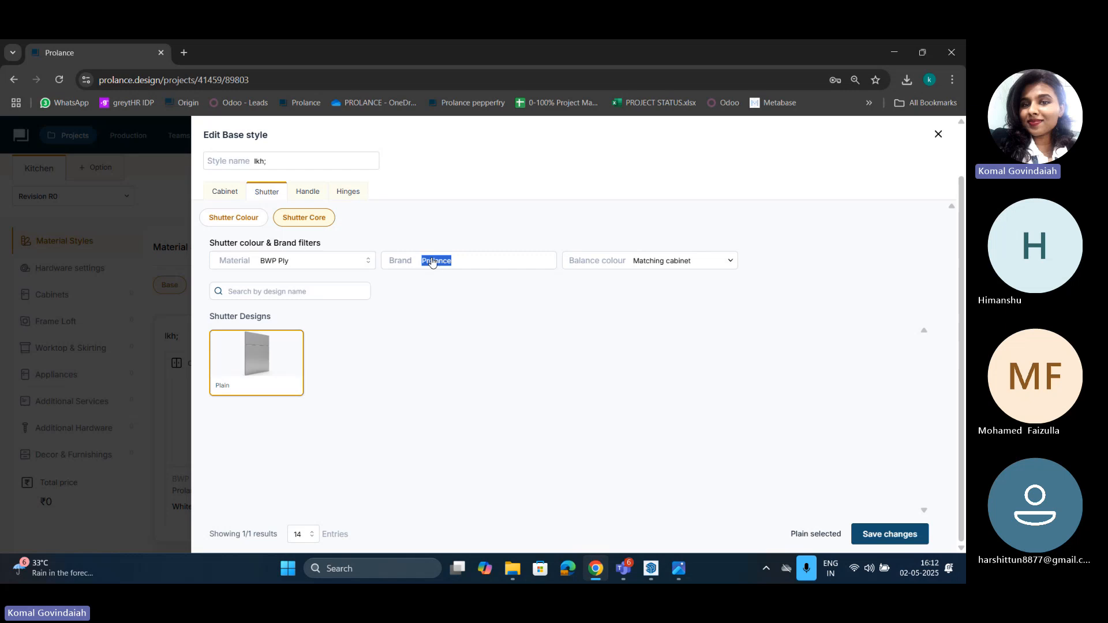
Step: Choose Aluminium Handle_C as the handle and save the Base style with the channel motion set to Soft close
{"action": "left_click", "coordinate": [325, 195]}
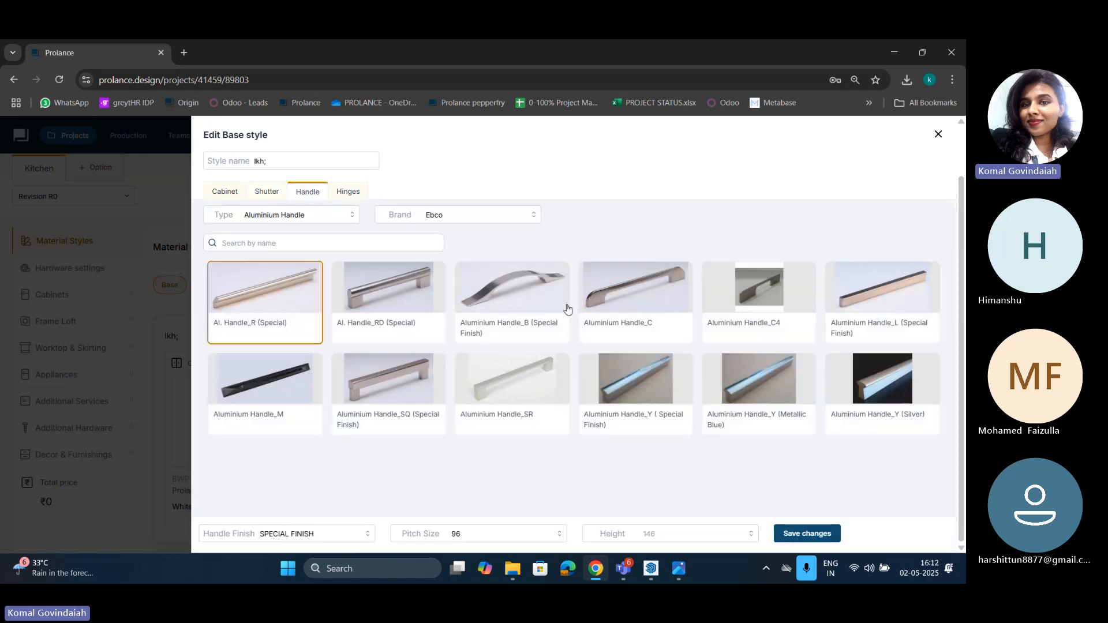
{"action": "left_click", "coordinate": [646, 290]}
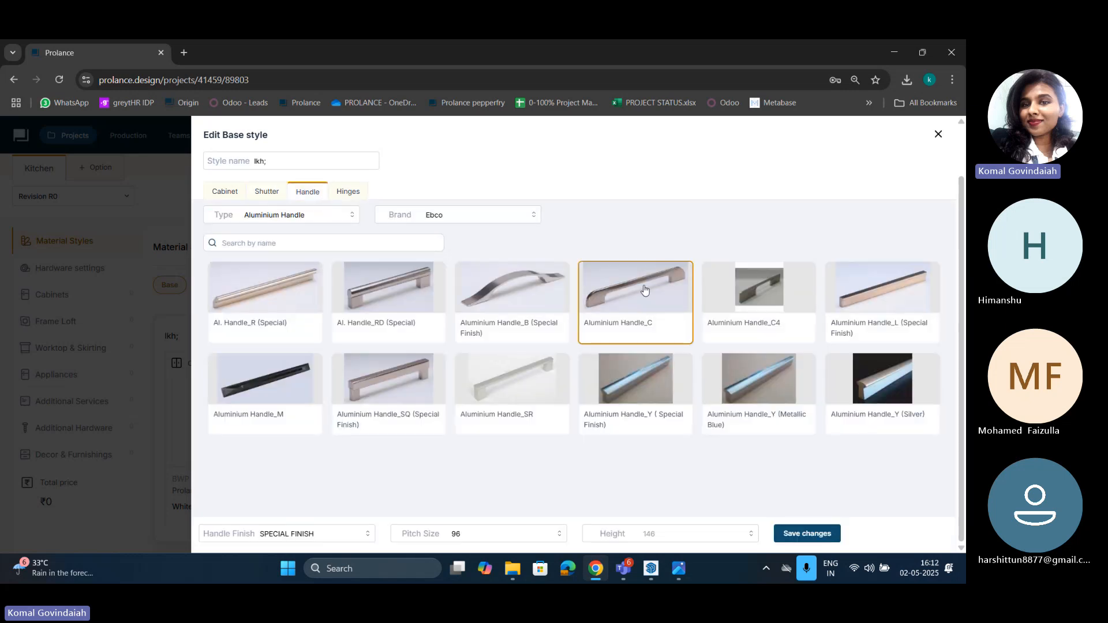
{"action": "left_click", "coordinate": [338, 196]}
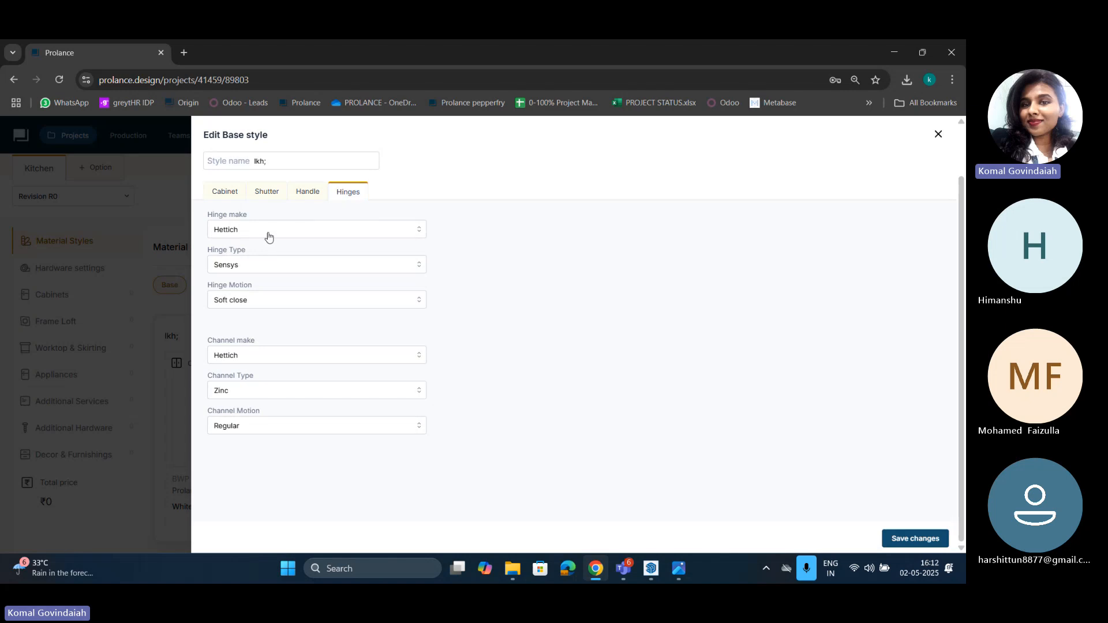
{"action": "left_click", "coordinate": [251, 432]}
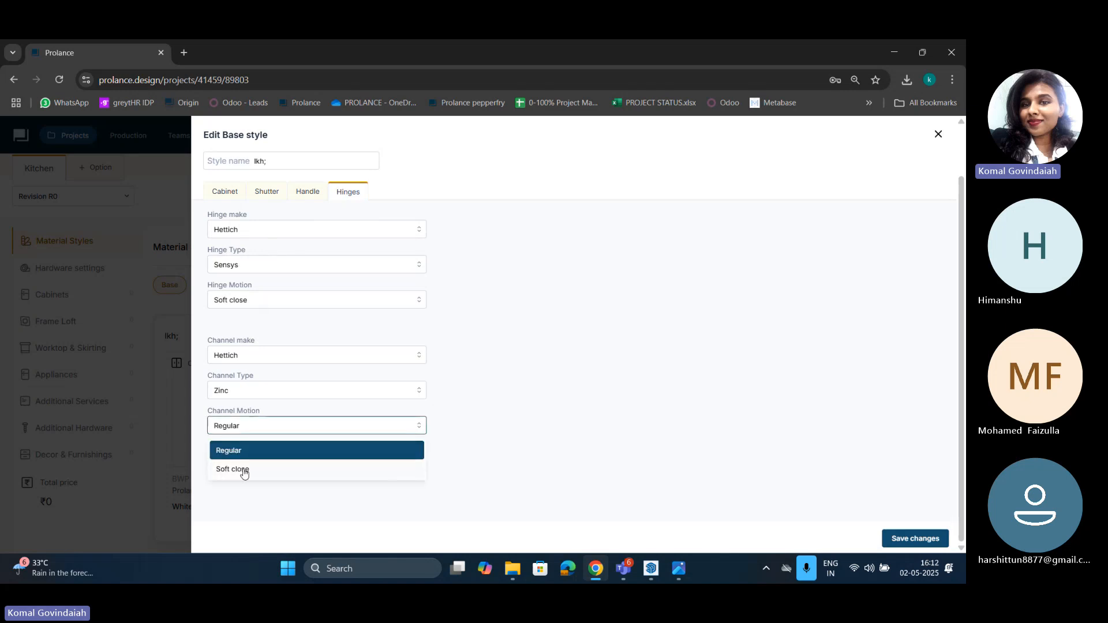
{"action": "left_click", "coordinate": [241, 469]}
{"action": "left_click", "coordinate": [910, 534]}
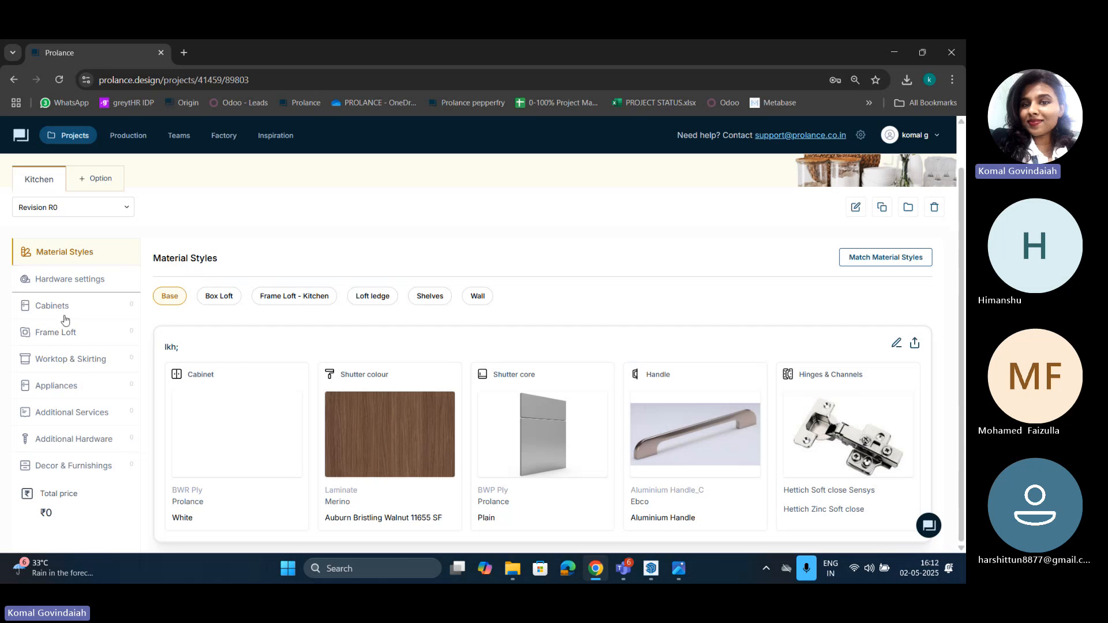
Step: Review the Kitchen's hardware settings, from edgeband, skirting and legs to aluminium shutter, gola profiles and lock
{"action": "left_click", "coordinate": [79, 285]}
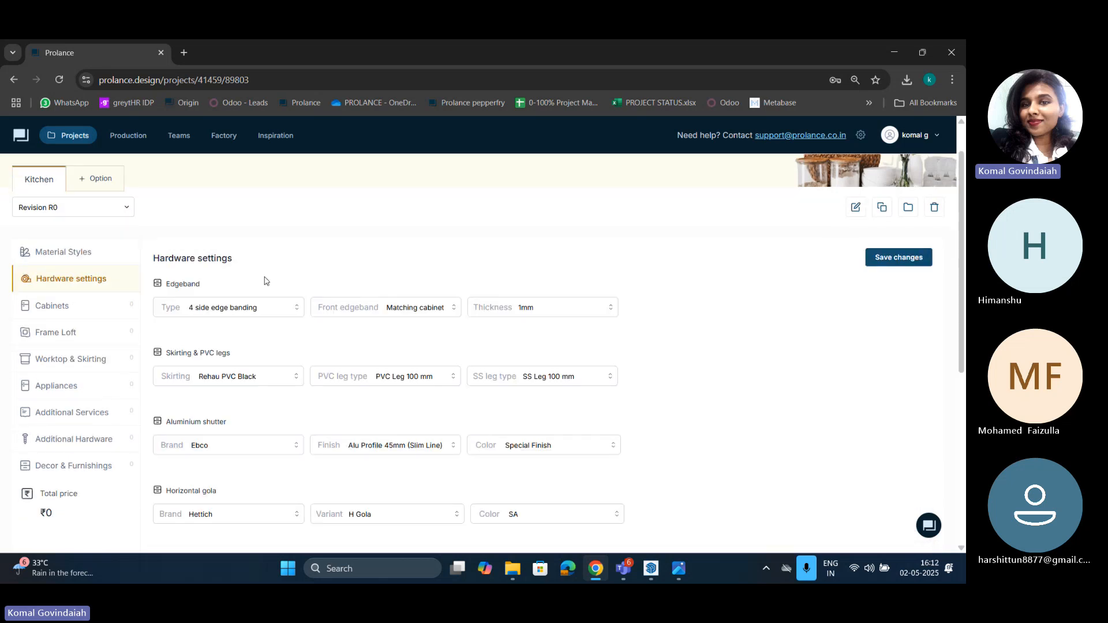
{"action": "scroll", "coordinate": [265, 280], "scroll_direction": "down", "scroll_amount": 5}
{"action": "scroll", "coordinate": [265, 279], "scroll_direction": "up", "scroll_amount": 5}
{"action": "scroll", "coordinate": [265, 300], "scroll_direction": "down", "scroll_amount": 3}
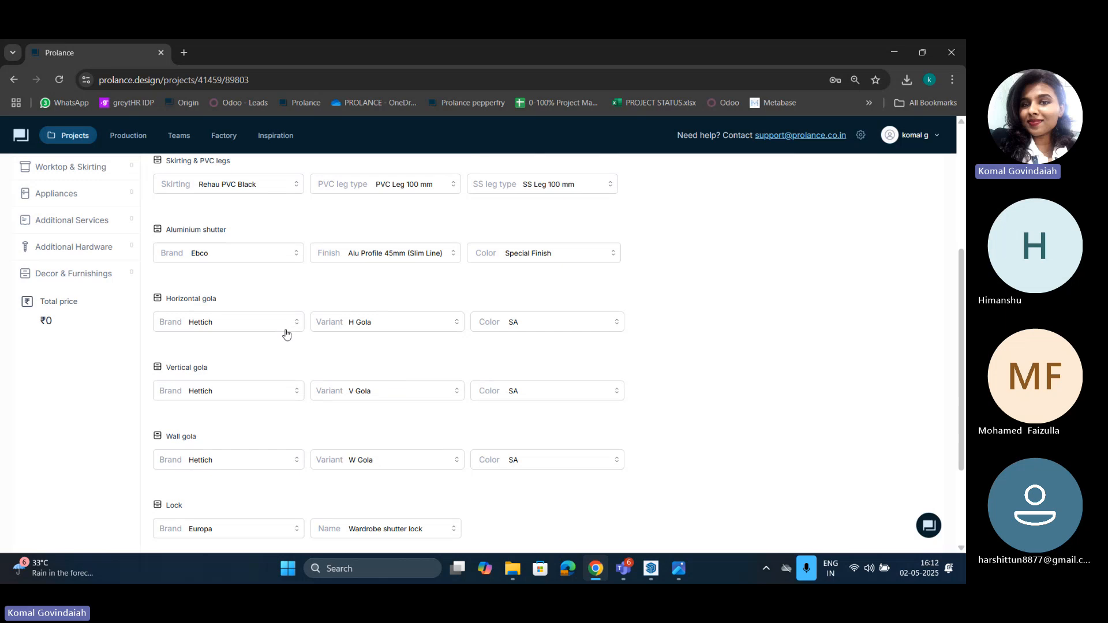
{"action": "scroll", "coordinate": [288, 339], "scroll_direction": "down", "scroll_amount": 2}
{"action": "scroll", "coordinate": [283, 345], "scroll_direction": "up", "scroll_amount": 5}
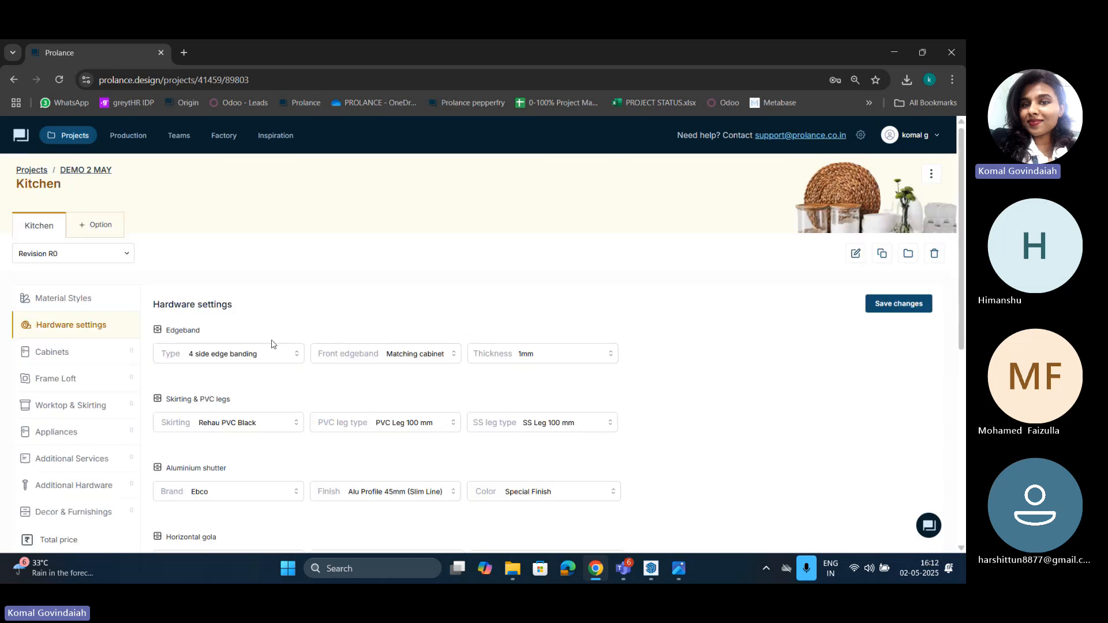
Step: Open the cabinet library for the Kitchen and filter it to the Base cabinet type
{"action": "left_click", "coordinate": [100, 354]}
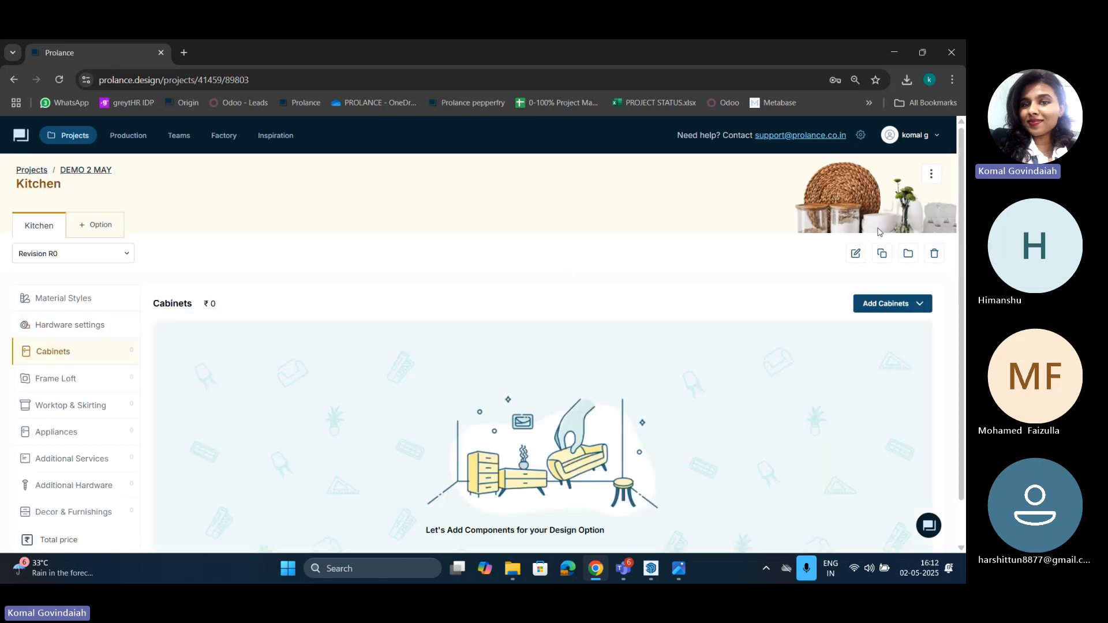
{"action": "left_click", "coordinate": [881, 302]}
{"action": "left_click", "coordinate": [883, 329]}
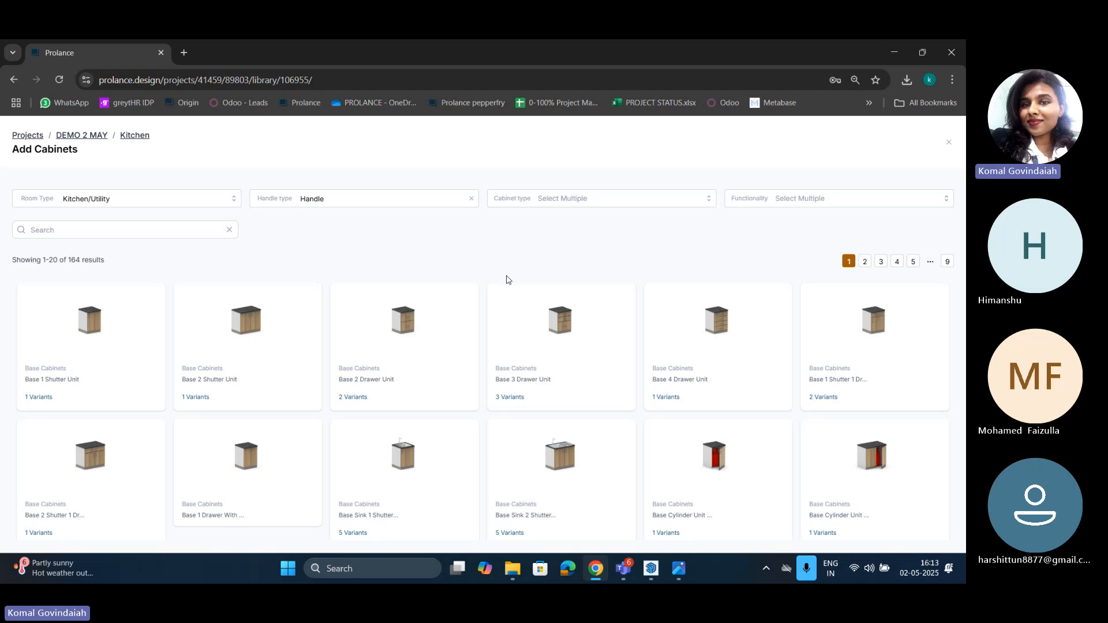
{"action": "left_click", "coordinate": [516, 201]}
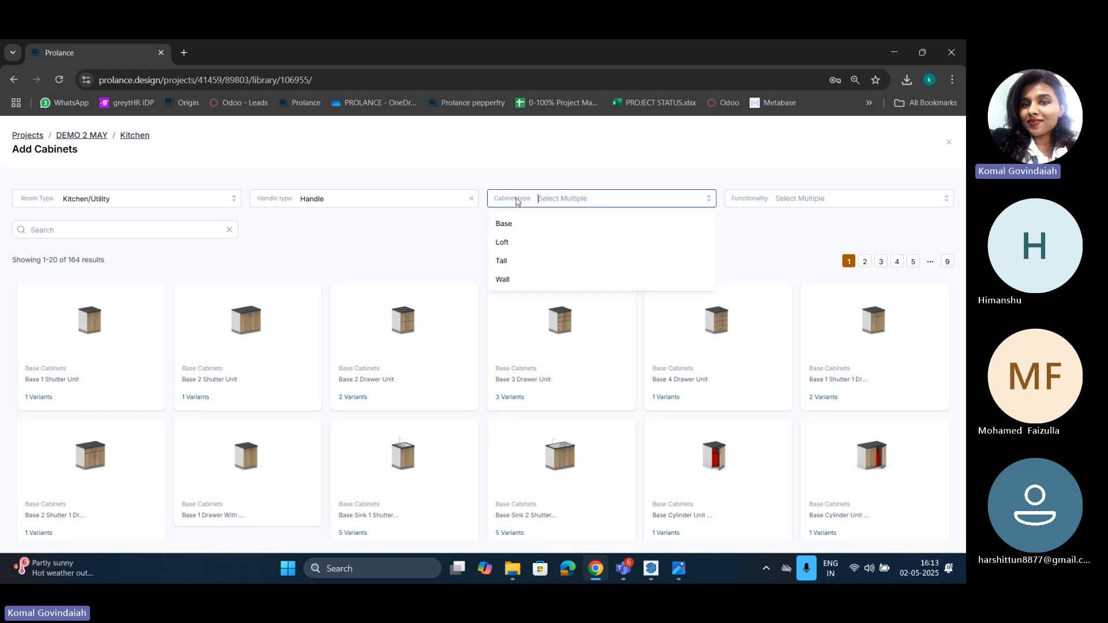
{"action": "left_click", "coordinate": [538, 228]}
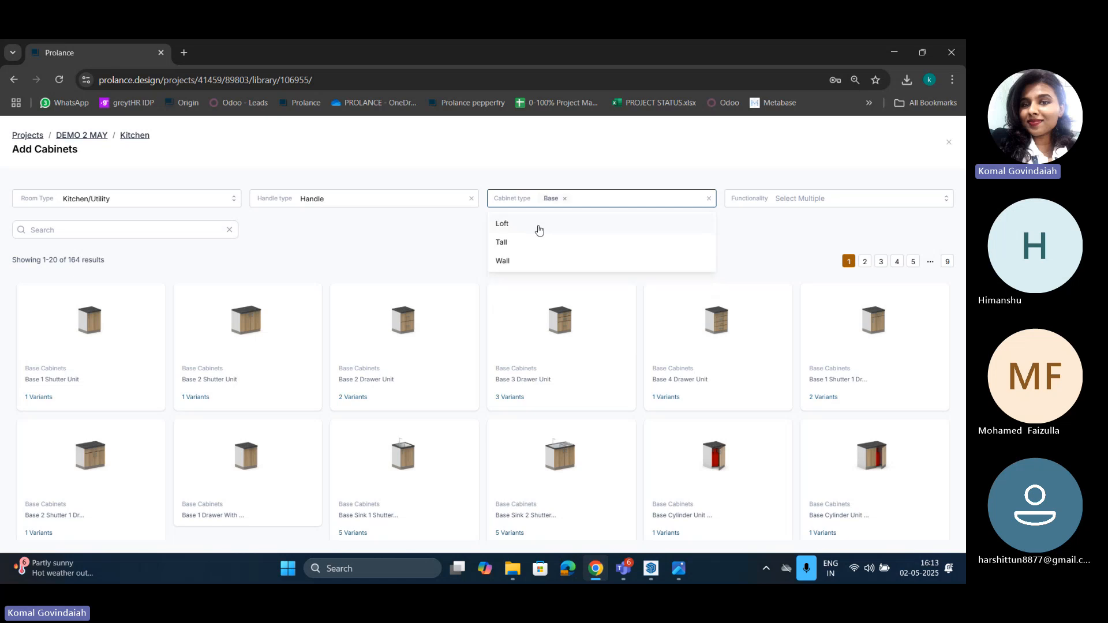
{"action": "left_click", "coordinate": [606, 164]}
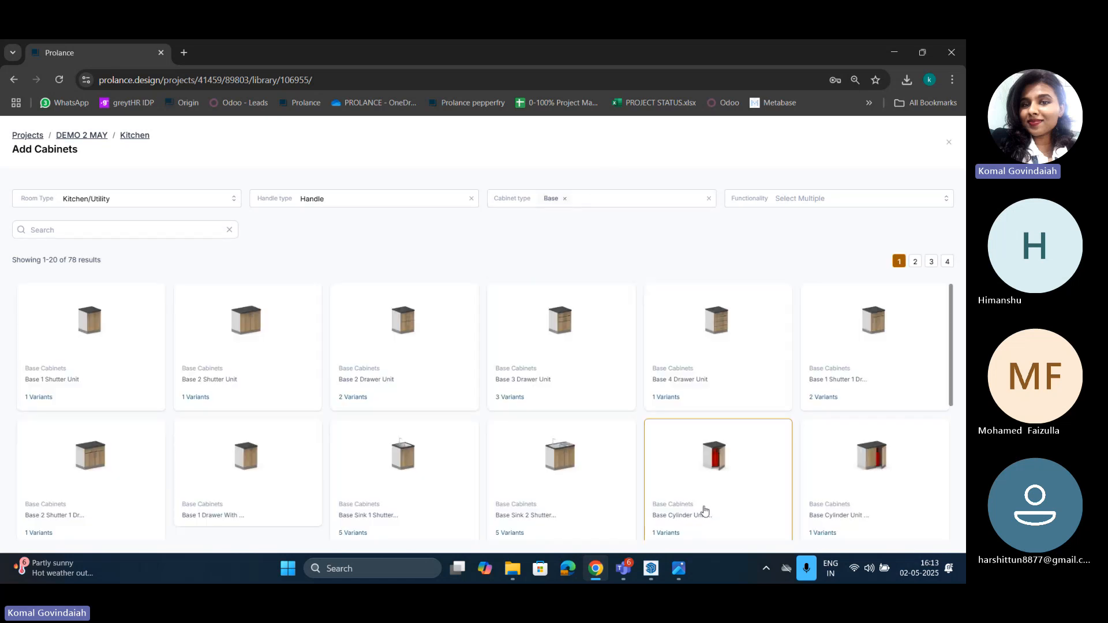
Step: Switch to Photos to check the base units in the kitchen elevation image, and return to the cabinet library
{"action": "key", "text": "alt+Tab"}
{"action": "key", "text": "alt+Tab"}
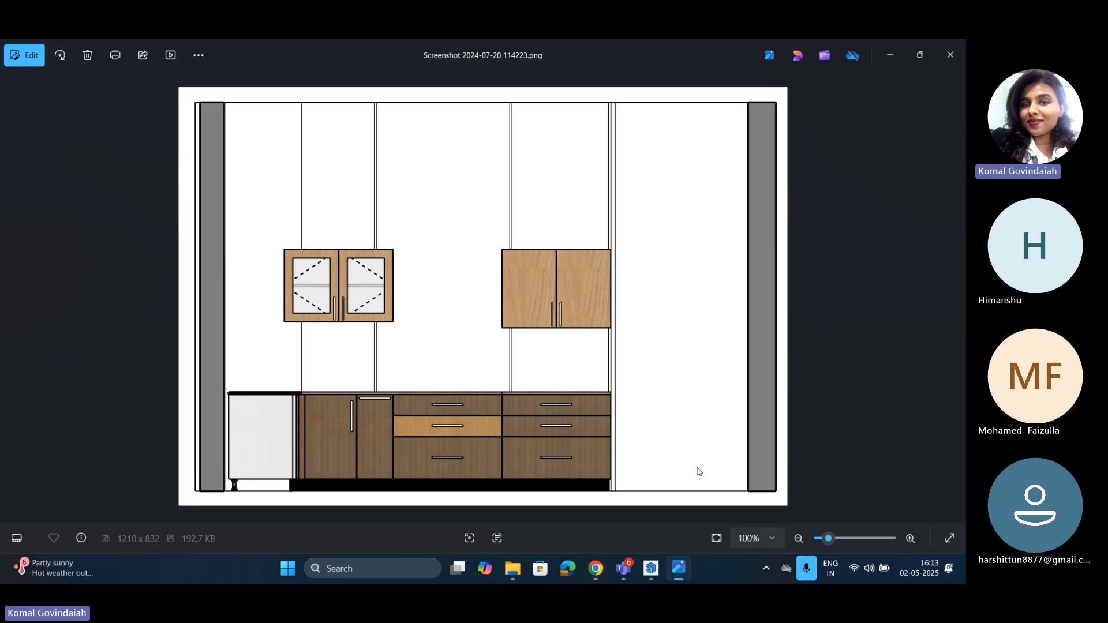
{"action": "key", "text": "alt+Tab"}
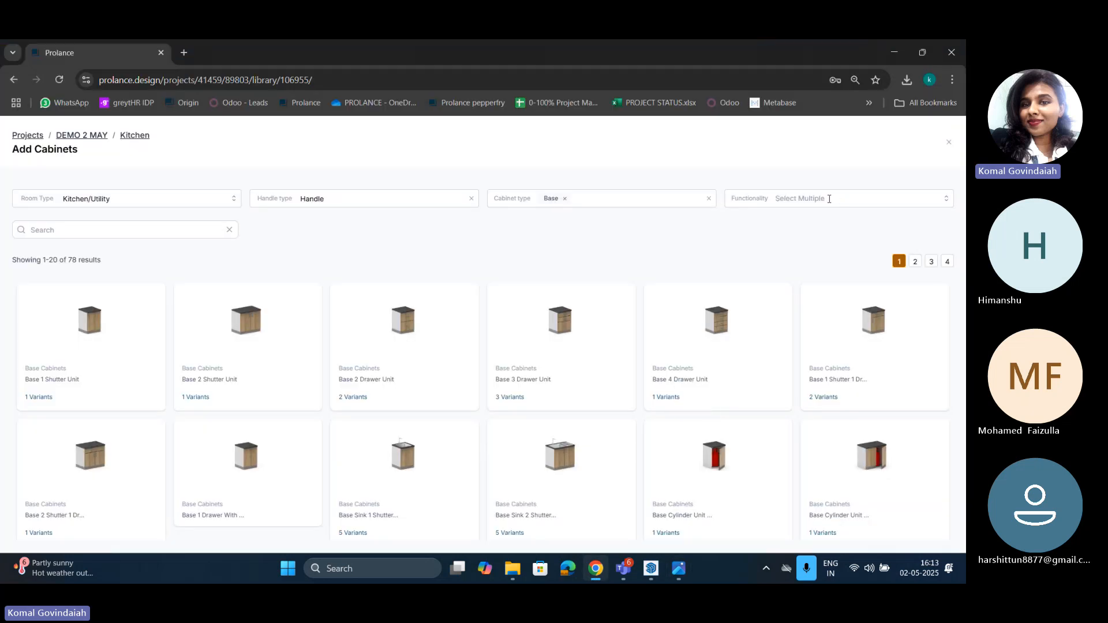
Step: Filter the Base cabinets by the Drawer functionality
{"action": "left_click", "coordinate": [829, 198]}
{"action": "scroll", "coordinate": [767, 277], "scroll_direction": "down", "scroll_amount": 2}
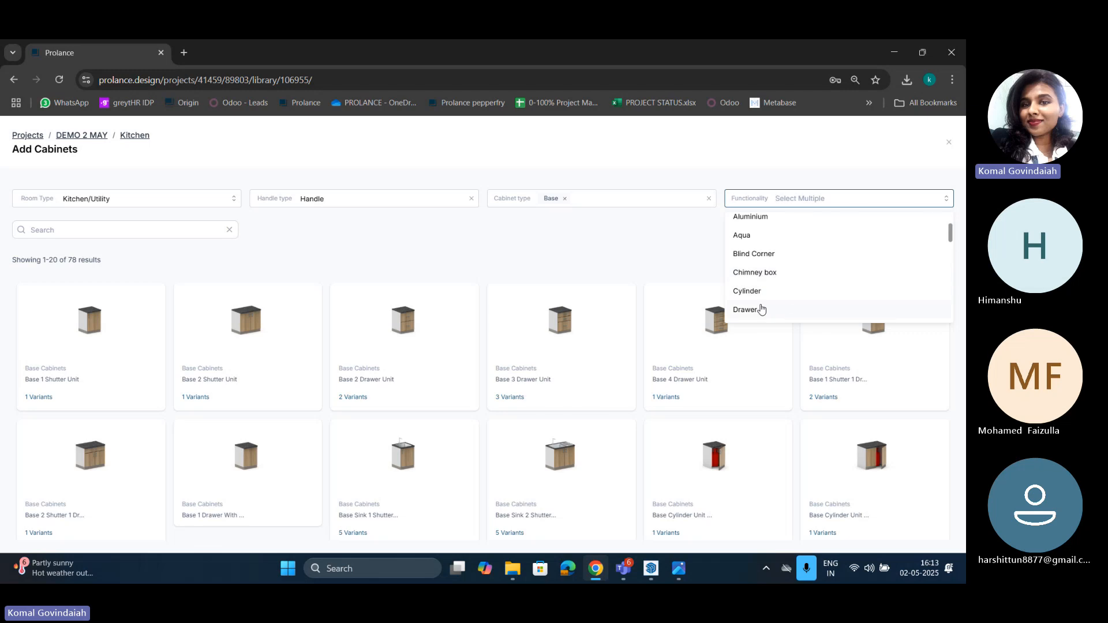
{"action": "left_click", "coordinate": [761, 309]}
{"action": "left_click", "coordinate": [623, 248]}
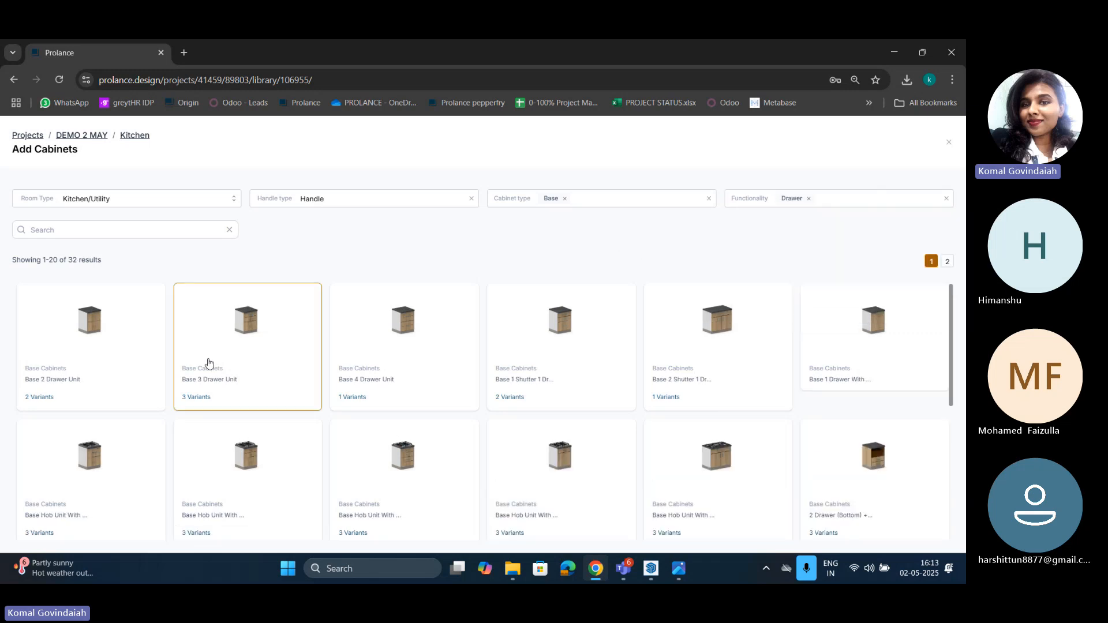
Step: Select the Base 3 Drawer Unit and look through its standard width options
{"action": "left_click", "coordinate": [239, 324]}
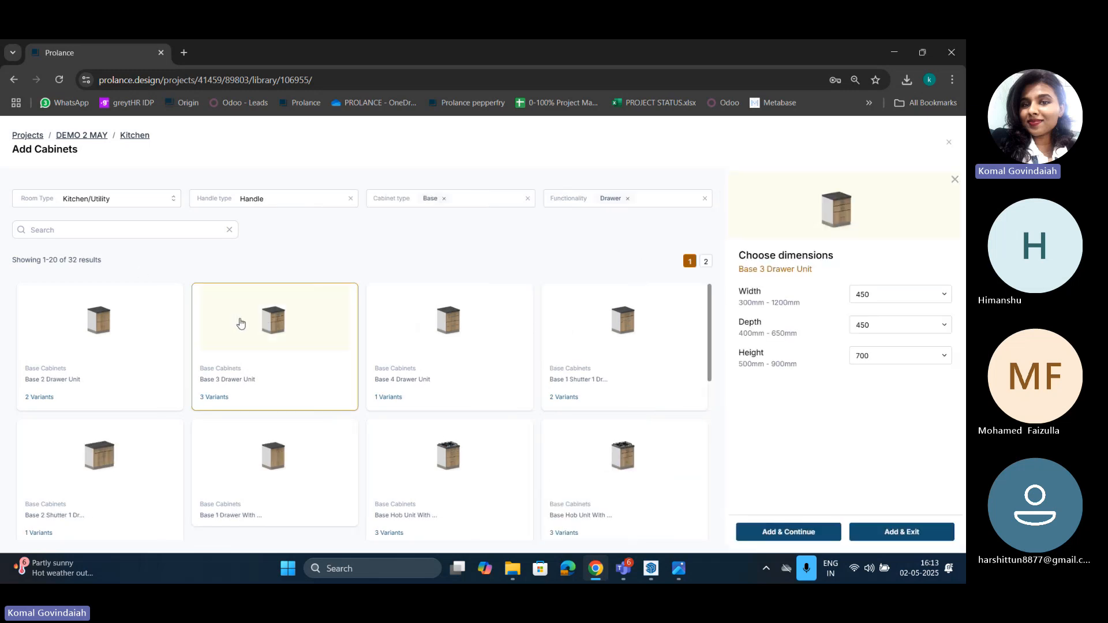
{"action": "left_click", "coordinate": [882, 295]}
{"action": "scroll", "coordinate": [872, 384], "scroll_direction": "down", "scroll_amount": 3}
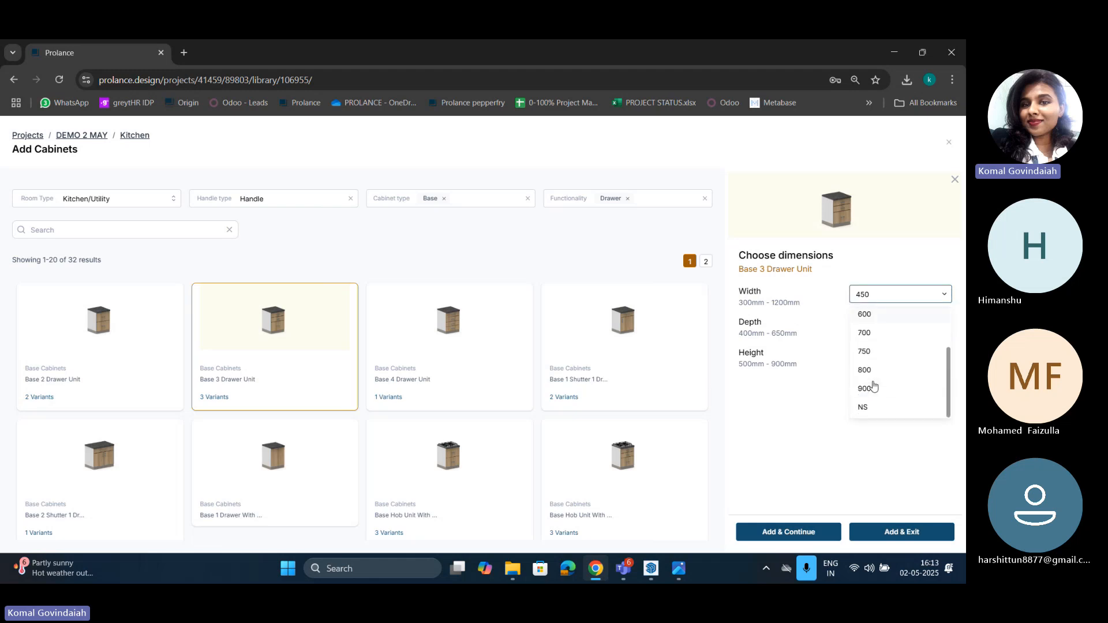
{"action": "scroll", "coordinate": [889, 321], "scroll_direction": "up", "scroll_amount": 2}
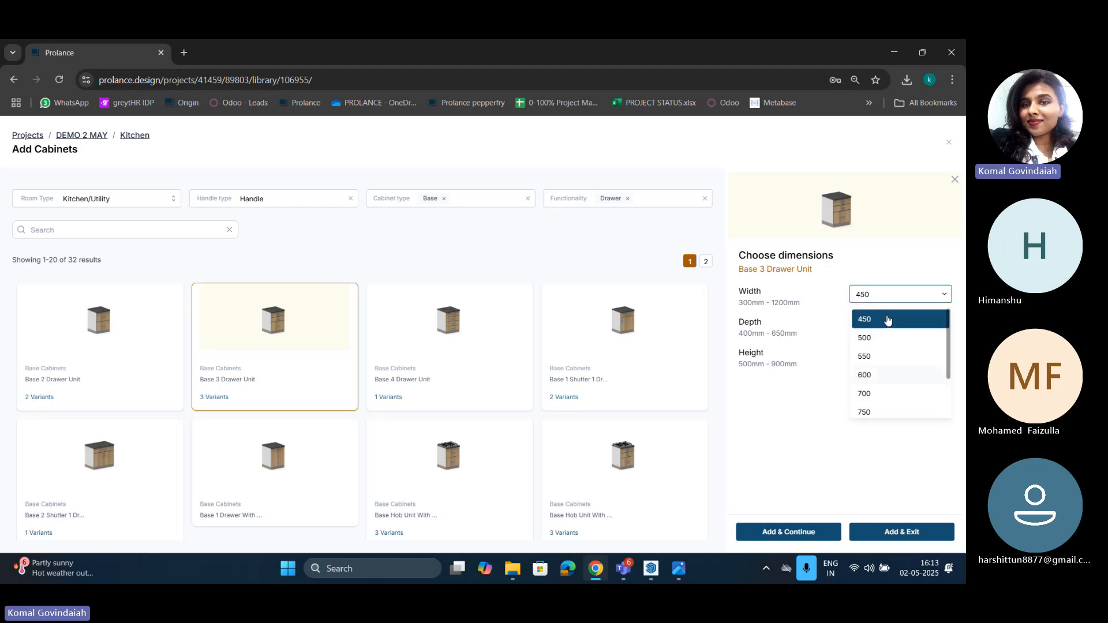
{"action": "scroll", "coordinate": [888, 324], "scroll_direction": "down", "scroll_amount": 2}
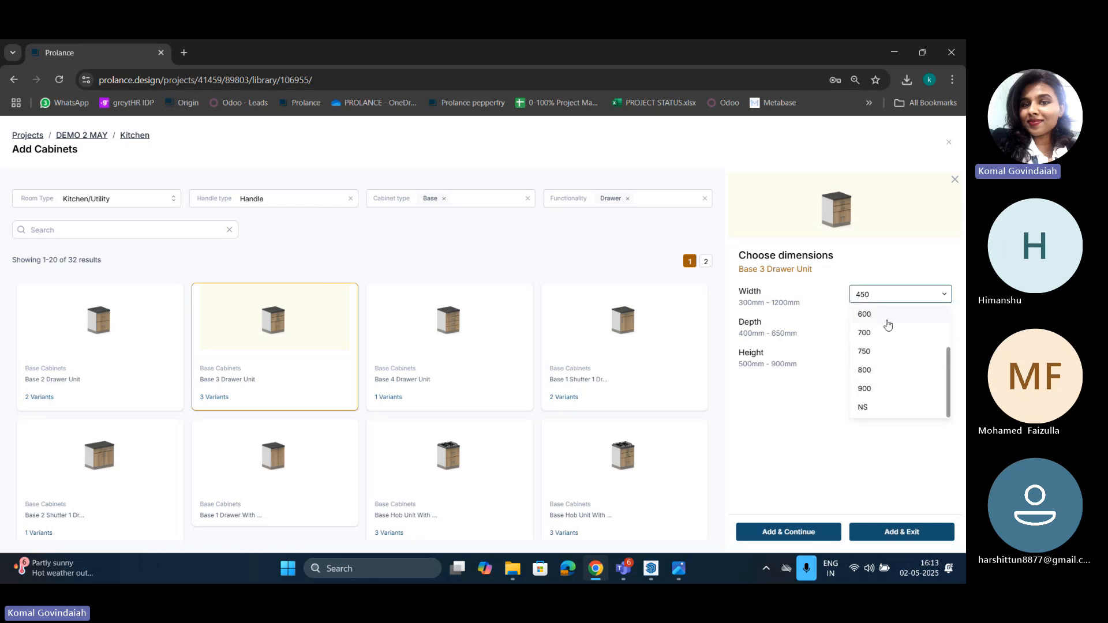
Step: Try the non-standard (NS) width option for the Base 3 Drawer Unit and check its permitted width range
{"action": "left_click", "coordinate": [864, 411]}
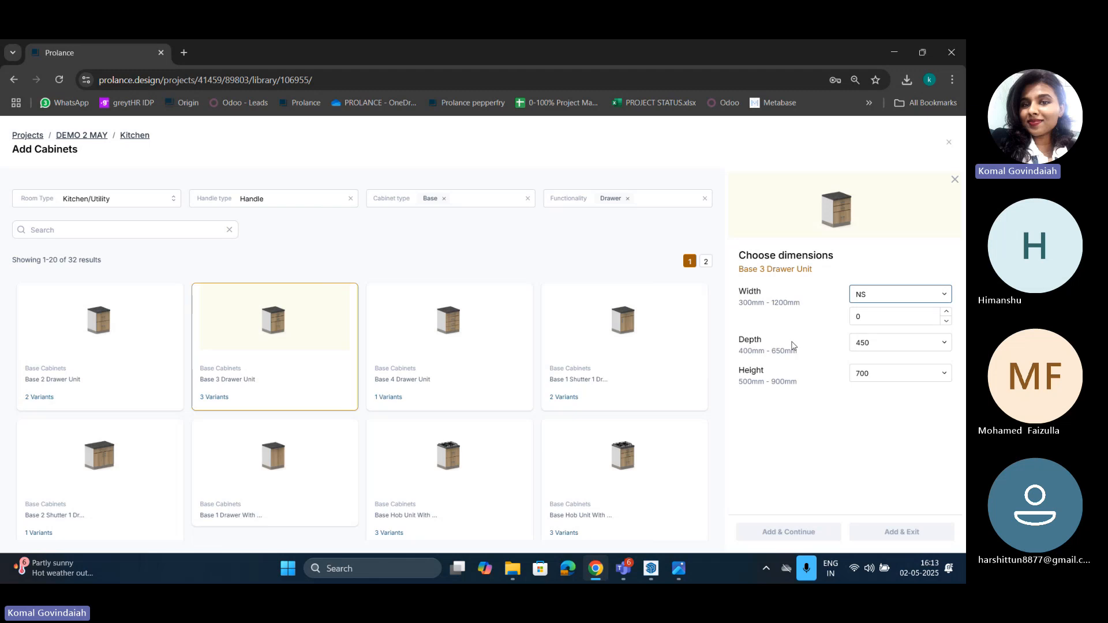
{"action": "double_click", "coordinate": [852, 317]}
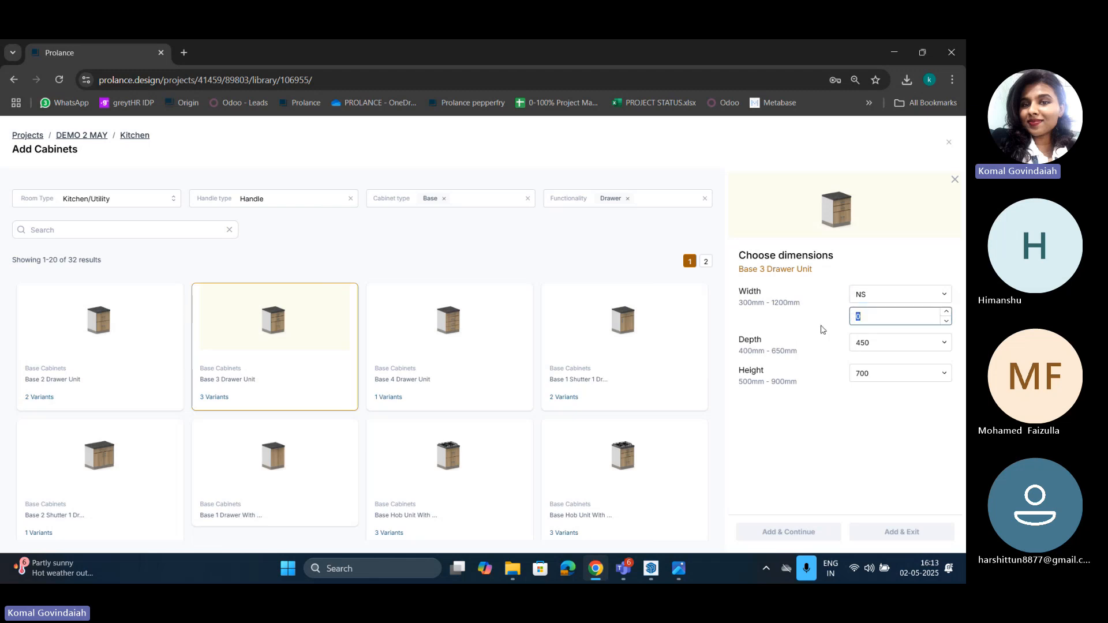
{"action": "left_click_drag", "start_coordinate": [741, 302], "coordinate": [804, 302]}
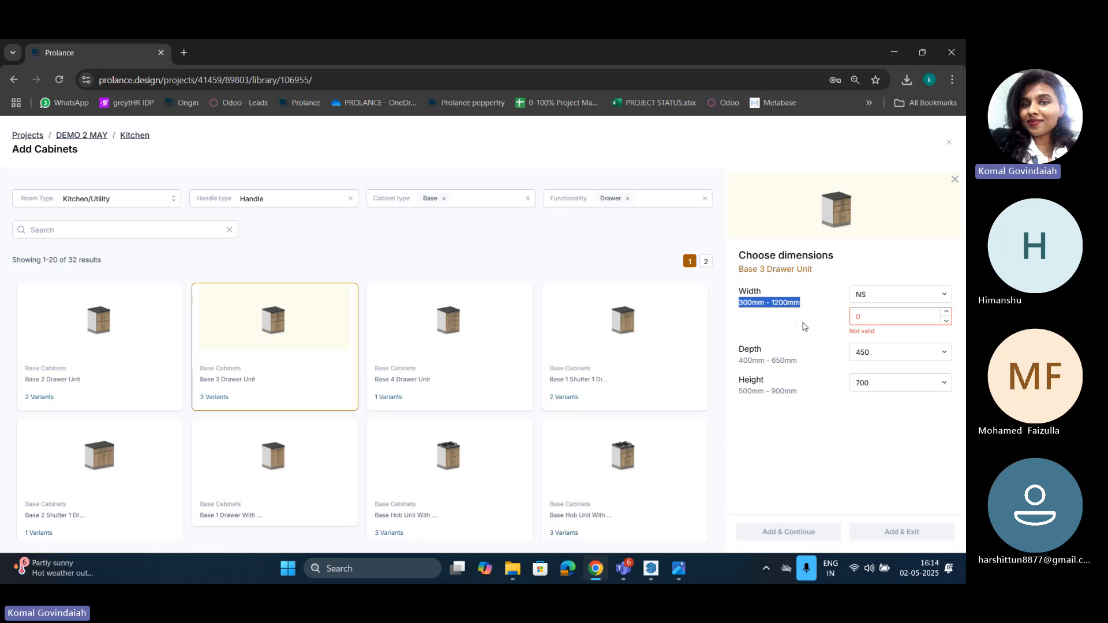
Step: Add the Base 3 Drawer Unit to the kitchen with width 900, depth 560 and height 700, staying in the library
{"action": "left_click", "coordinate": [863, 296]}
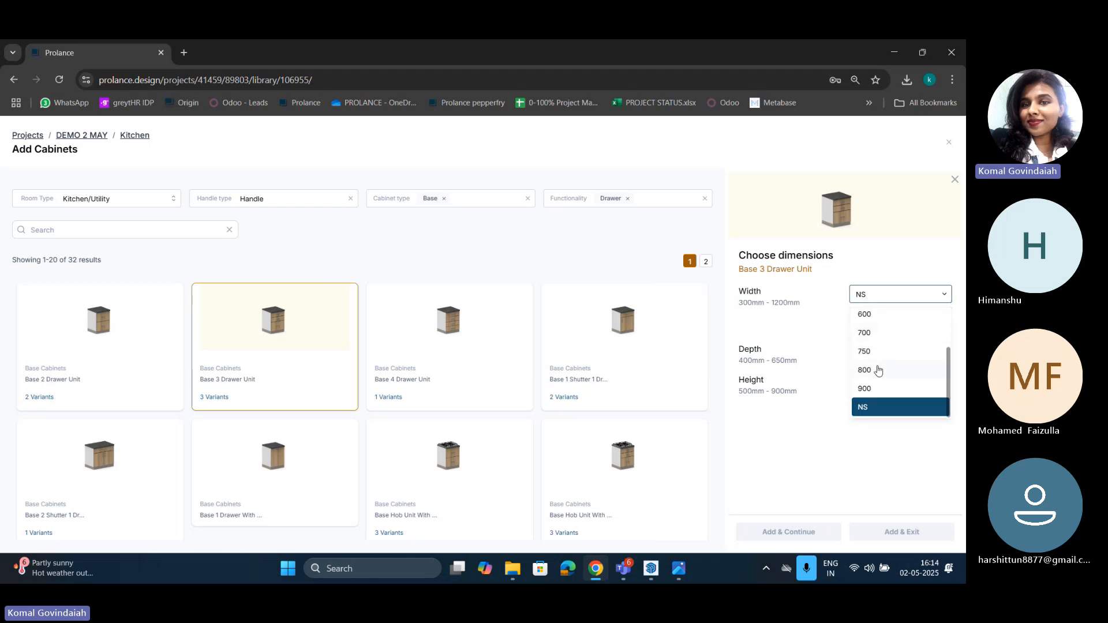
{"action": "left_click", "coordinate": [878, 389]}
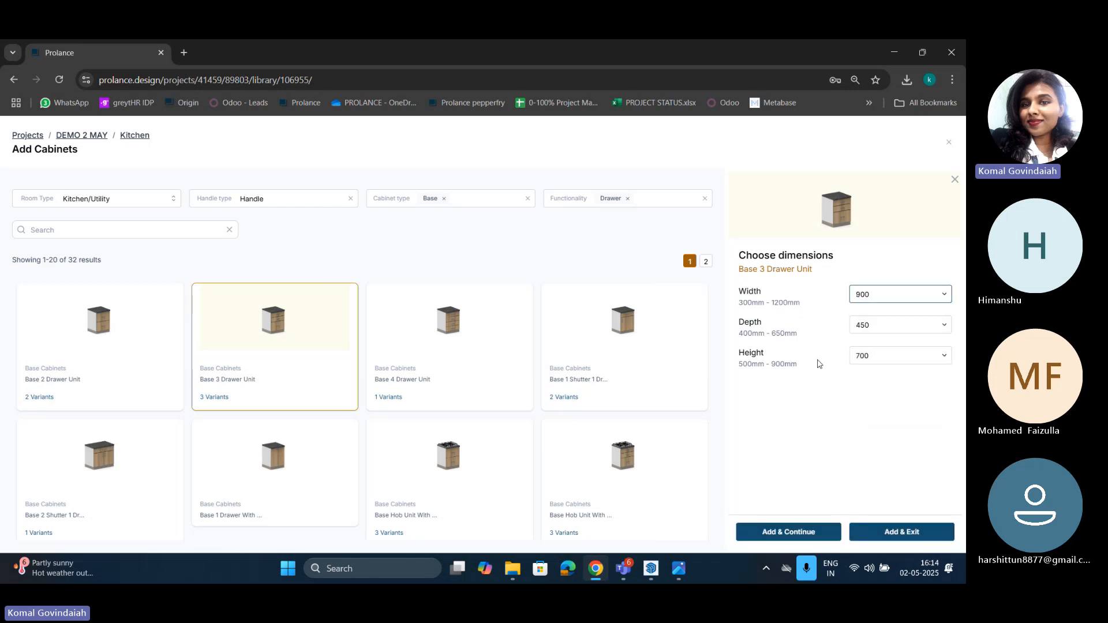
{"action": "left_click", "coordinate": [872, 326]}
{"action": "left_click", "coordinate": [880, 374]}
{"action": "left_click", "coordinate": [874, 358]}
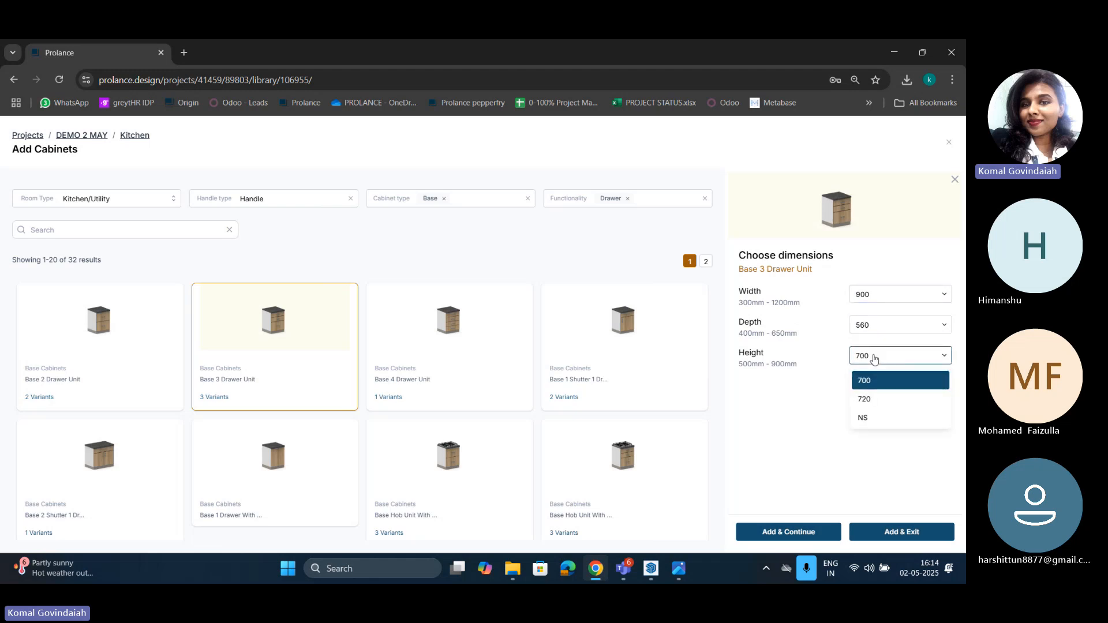
{"action": "left_click", "coordinate": [879, 398]}
{"action": "left_click", "coordinate": [873, 361]}
{"action": "left_click", "coordinate": [881, 386]}
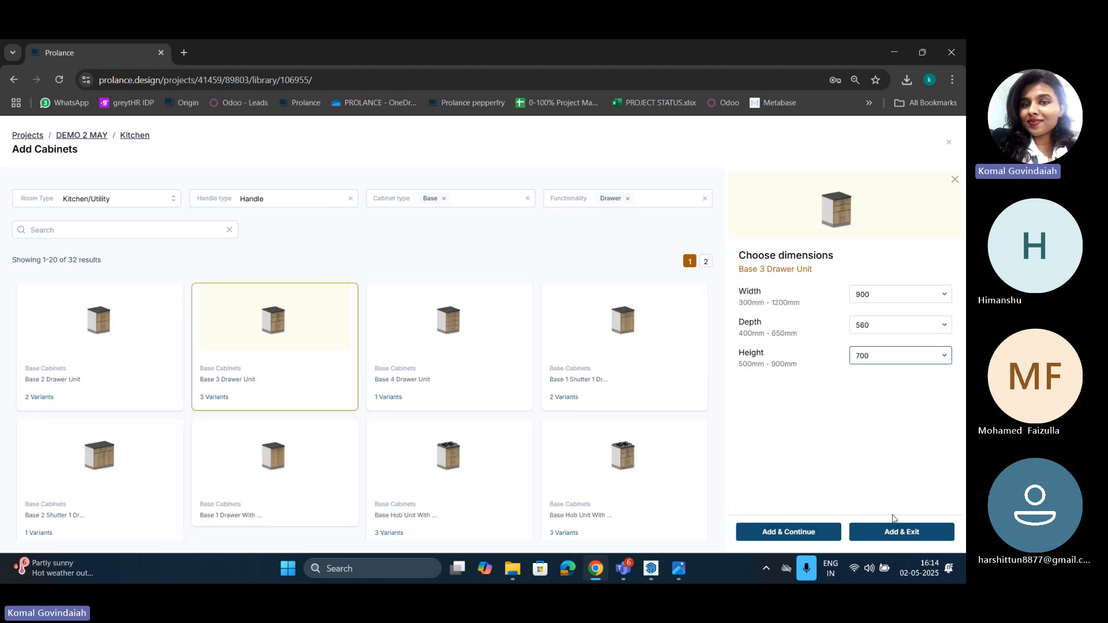
{"action": "left_click", "coordinate": [814, 535]}
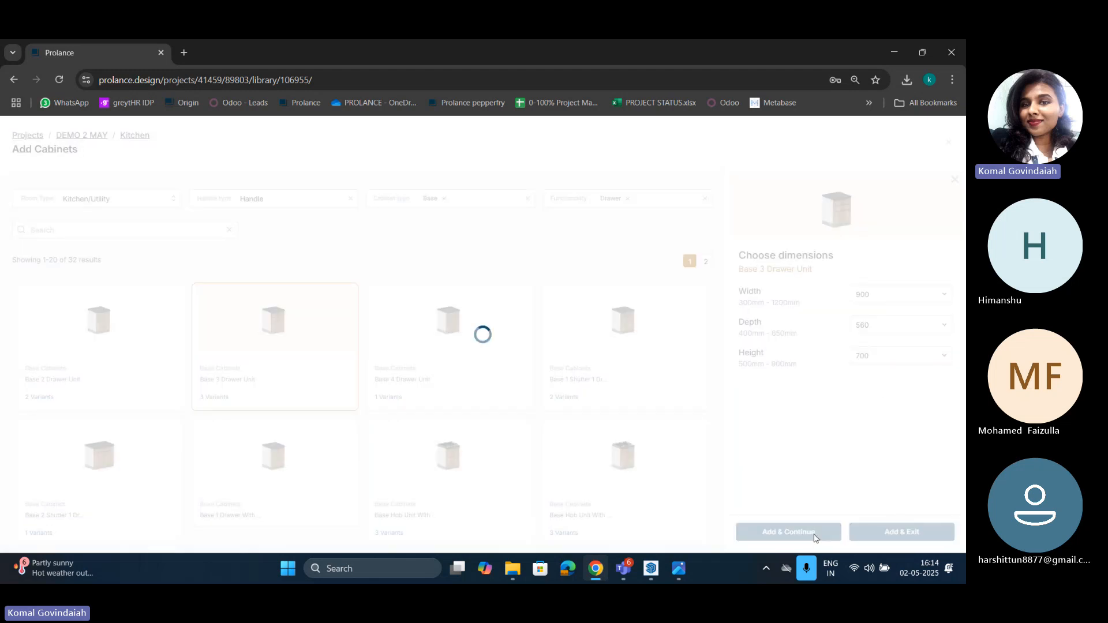
Step: Add a second Base 3 Drawer Unit with width 900, depth 560 and height 700, staying in the library
{"action": "left_click", "coordinate": [287, 334]}
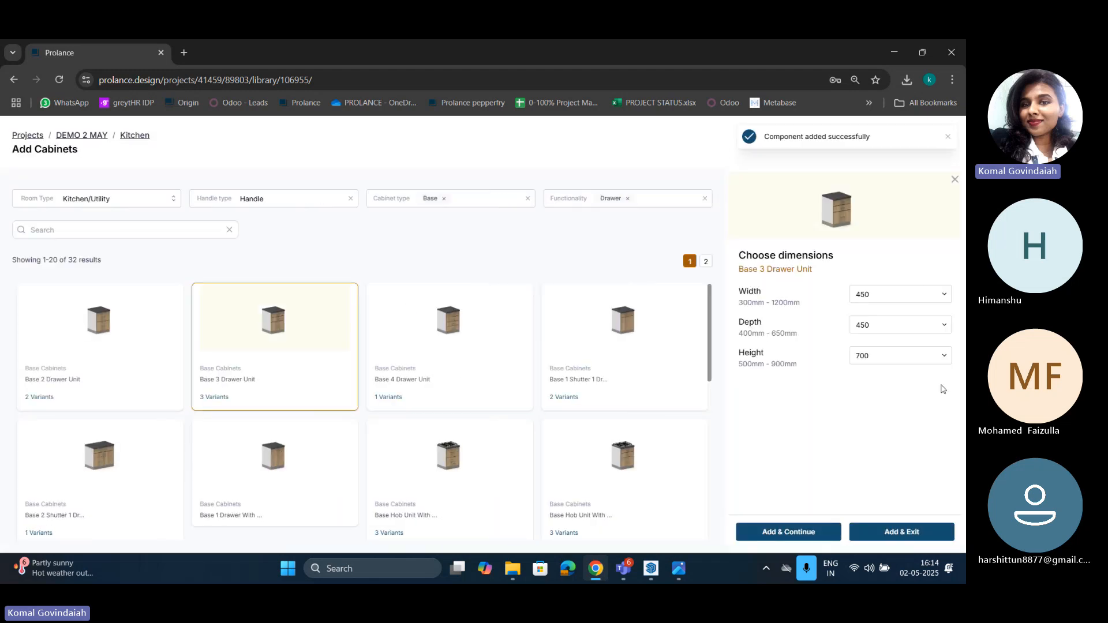
{"action": "left_click", "coordinate": [889, 295]}
{"action": "scroll", "coordinate": [876, 381], "scroll_direction": "down", "scroll_amount": 2}
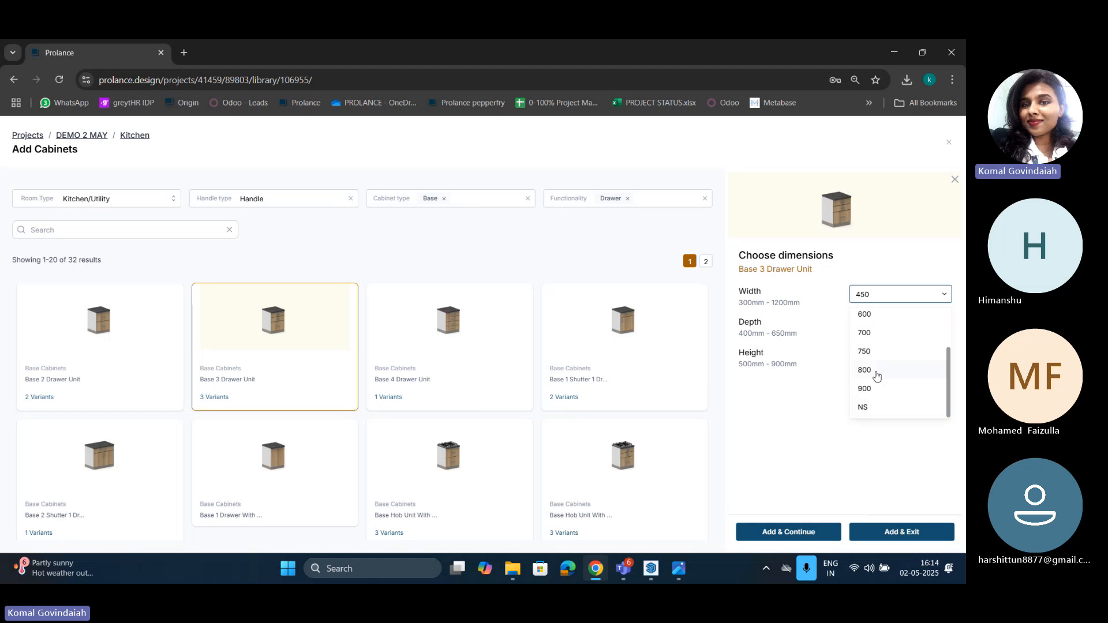
{"action": "left_click", "coordinate": [875, 390]}
{"action": "left_click", "coordinate": [874, 327]}
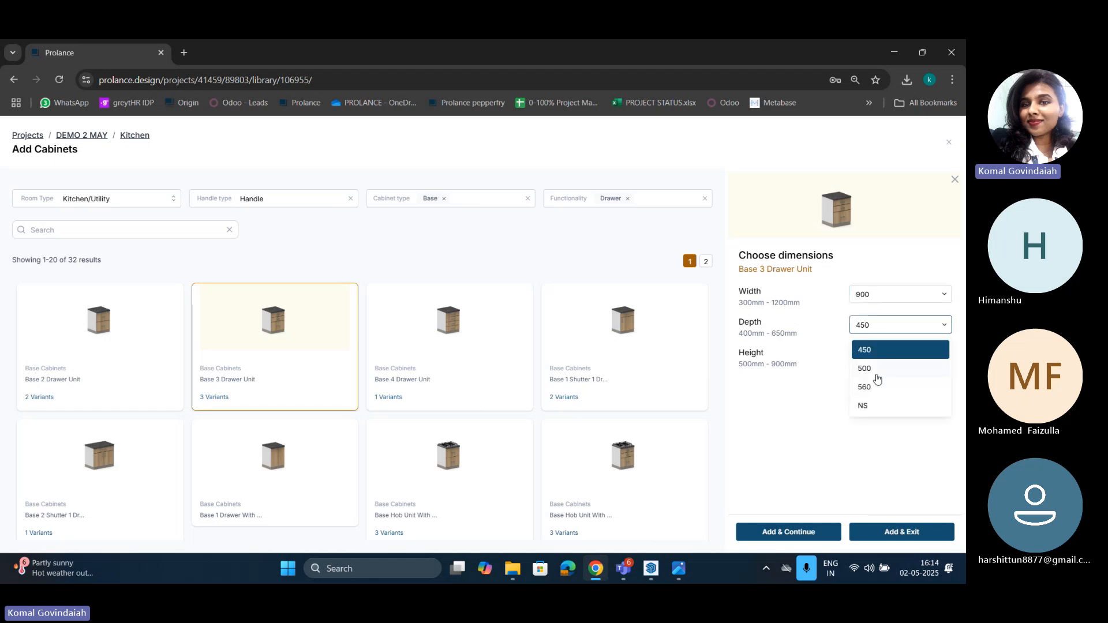
{"action": "left_click", "coordinate": [865, 387]}
{"action": "left_click", "coordinate": [795, 530]}
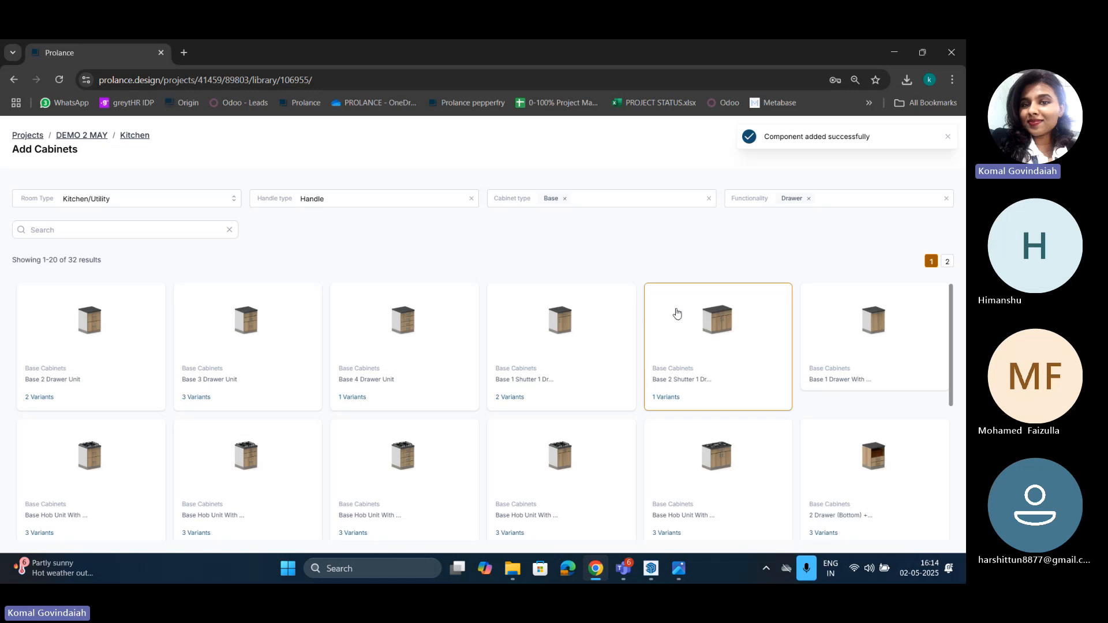
Step: Check the kitchen elevation image, and replace the Drawer functionality filter with Pullout
{"action": "key", "text": "alt+Tab"}
{"action": "key", "text": "alt+Tab"}
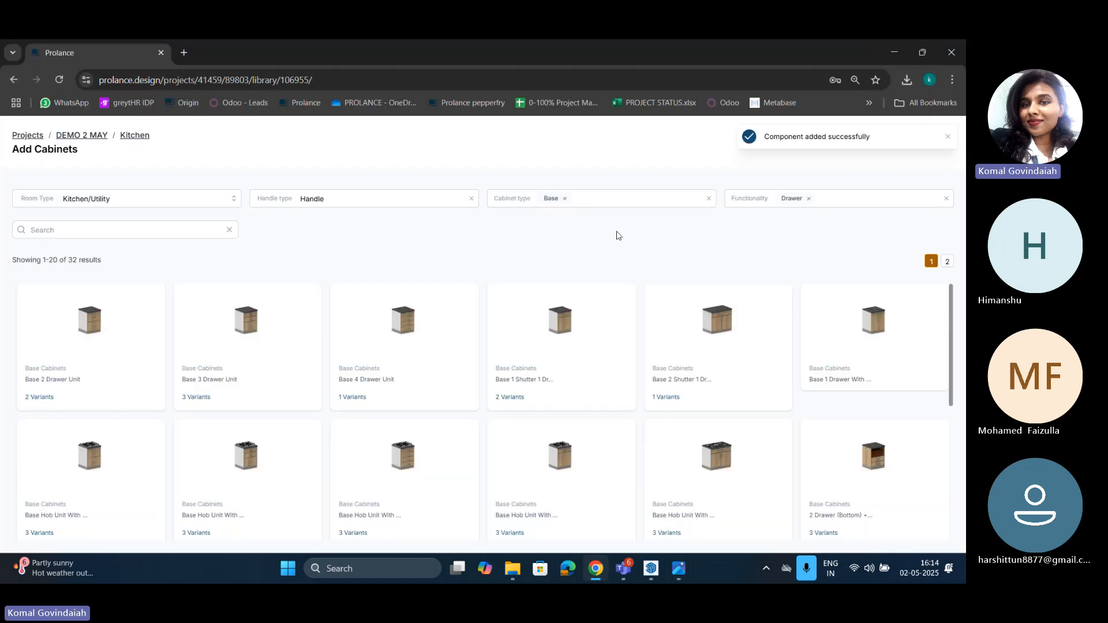
{"action": "left_click", "coordinate": [808, 199]}
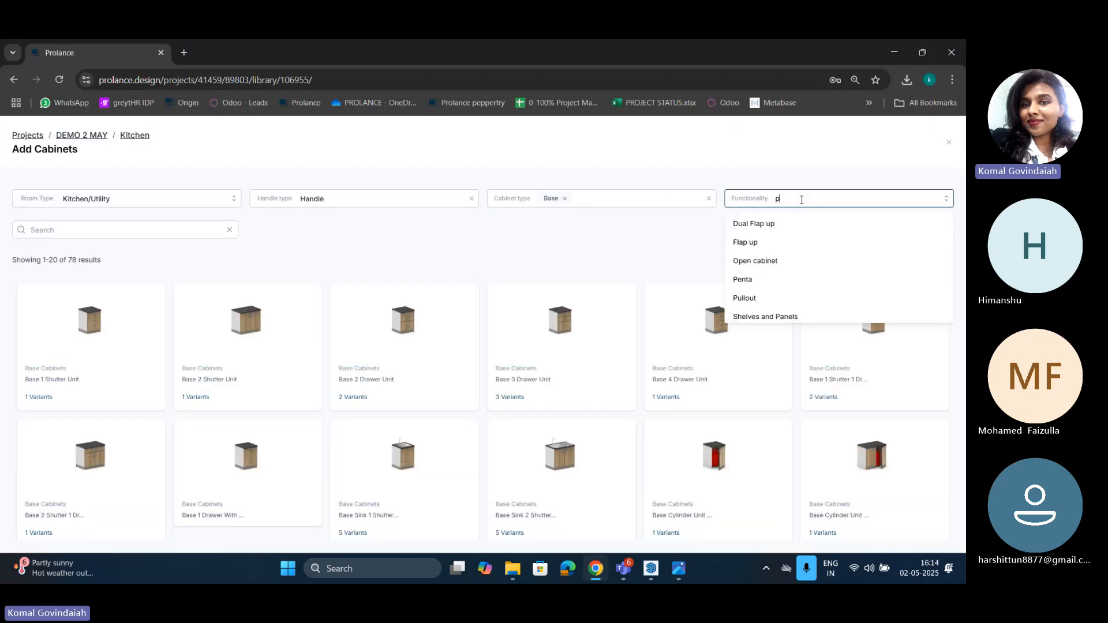
{"action": "type", "text": "pull"}
{"action": "left_click", "coordinate": [775, 226]}
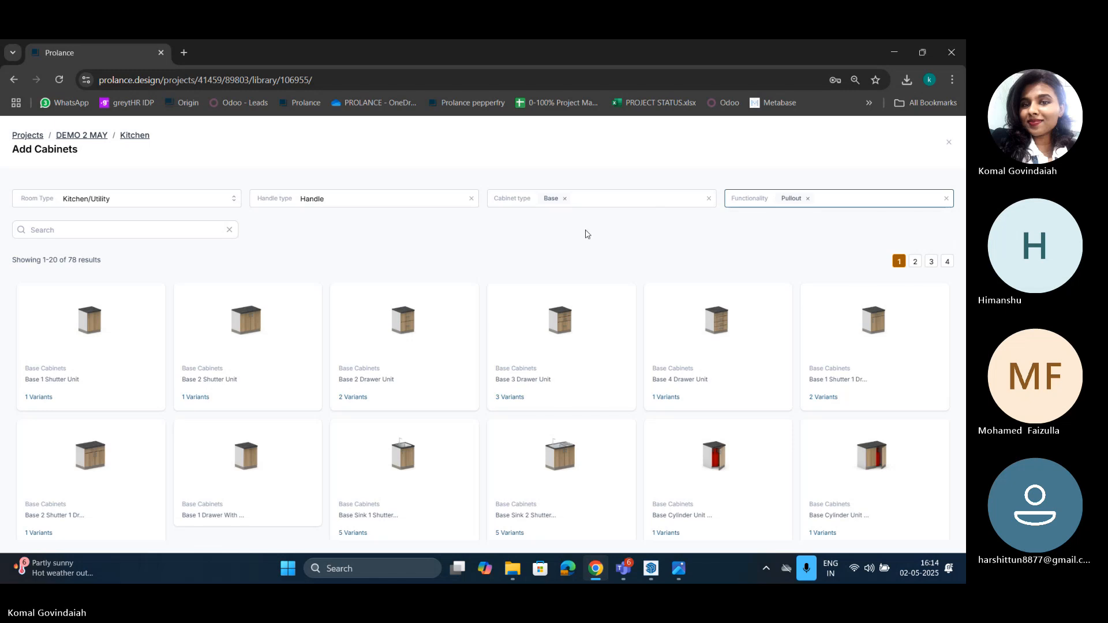
Step: Add a Base Pullout Unit with a new standard width, keeping depth 560 and height 700, and stay in the library
{"action": "left_click", "coordinate": [102, 343]}
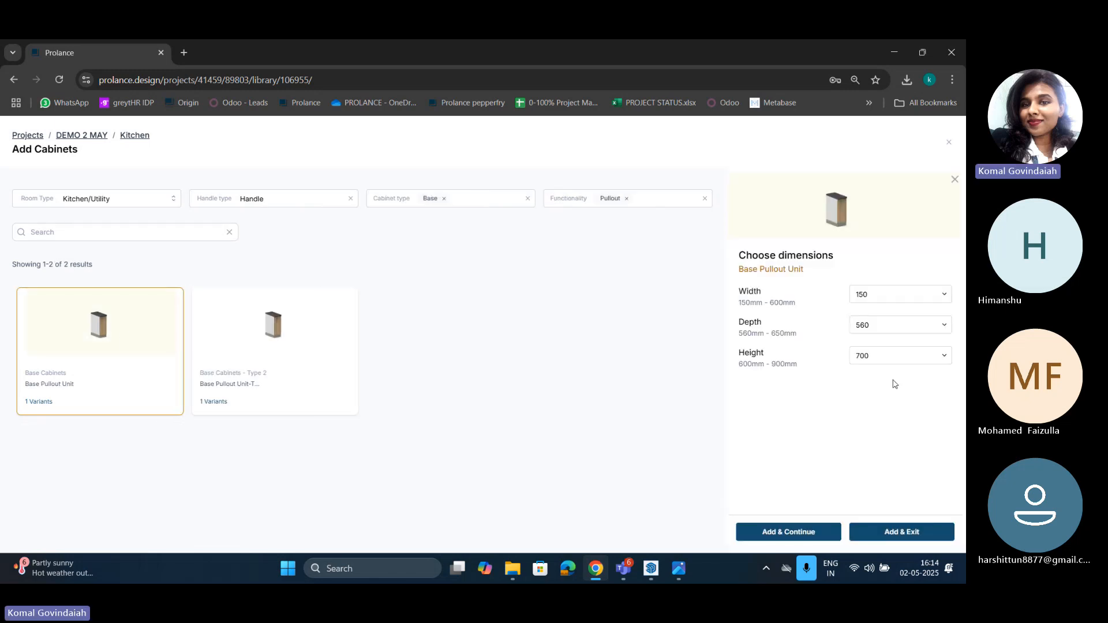
{"action": "left_click", "coordinate": [883, 293]}
{"action": "left_click", "coordinate": [865, 375]}
{"action": "left_click", "coordinate": [781, 530]}
Step: Switch to Photos to check the remaining base units in the kitchen elevation, and return to the cabinet library
{"action": "key", "text": "alt+Tab"}
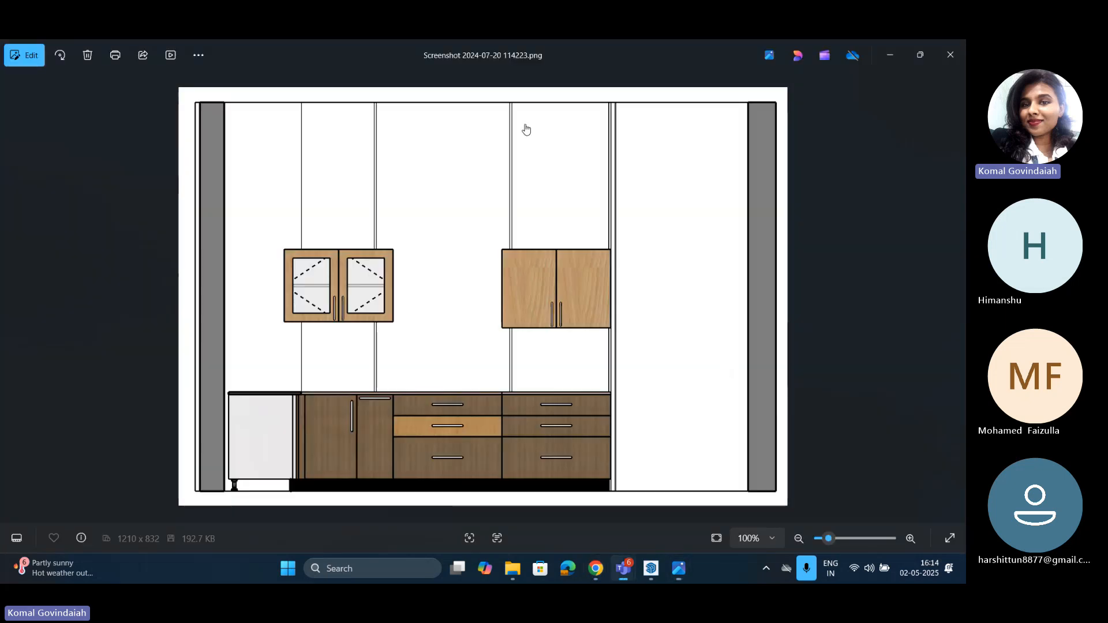
{"action": "key", "text": "alt+Tab"}
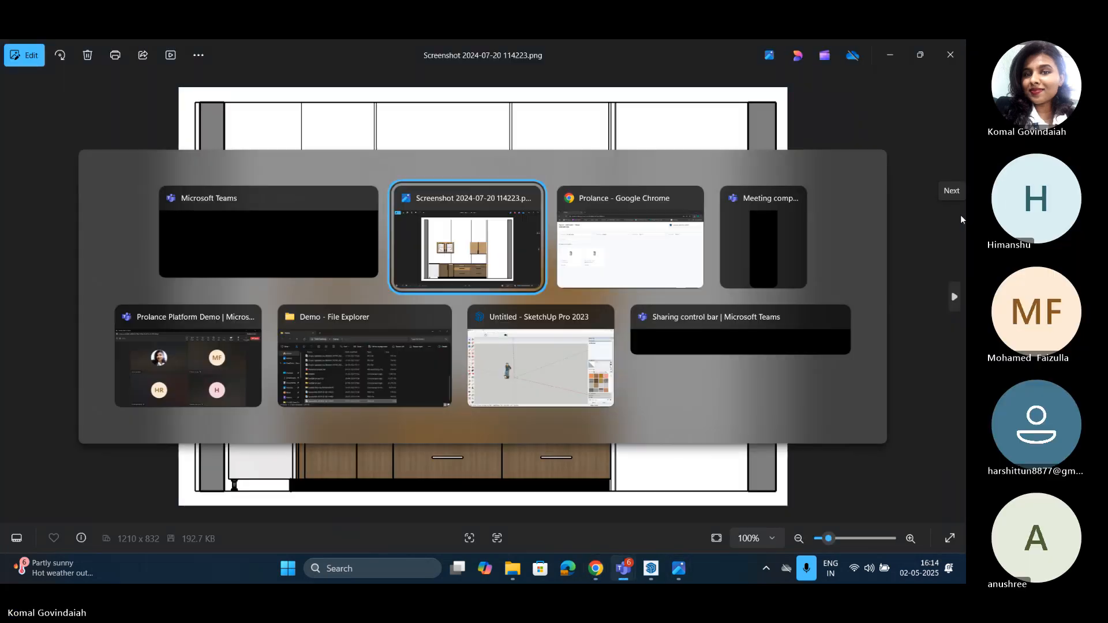
{"action": "key", "text": "alt+Tab"}
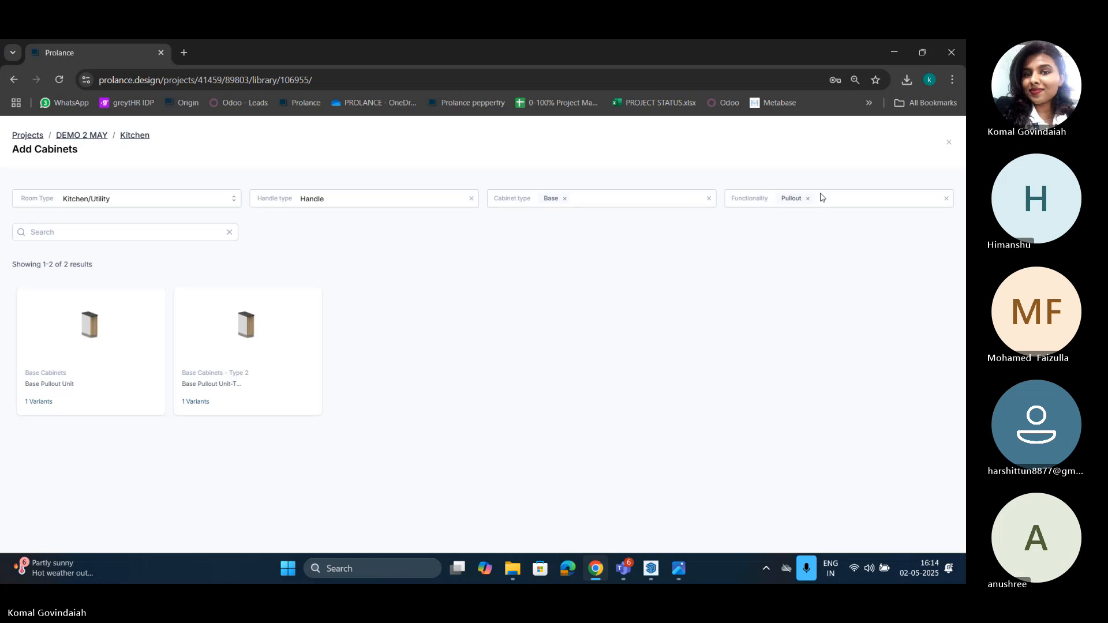
Step: Replace the Pullout functionality filter with Blind Corner for the Base cabinets
{"action": "left_click", "coordinate": [801, 202]}
{"action": "scroll", "coordinate": [774, 295], "scroll_direction": "down", "scroll_amount": 2}
{"action": "left_click", "coordinate": [751, 252]}
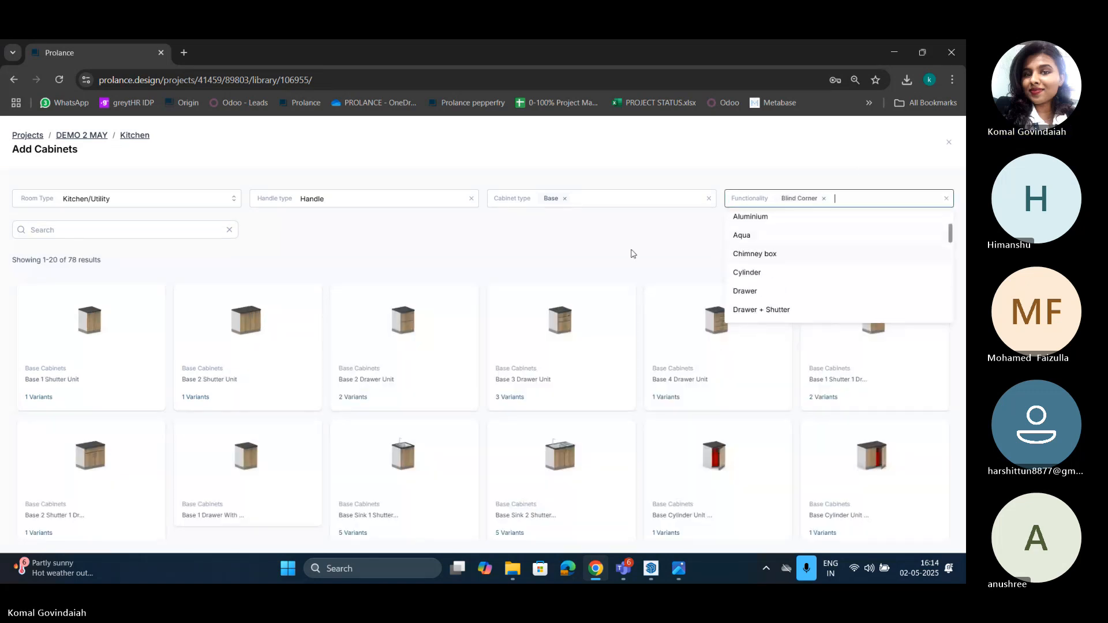
{"action": "left_click", "coordinate": [559, 245]}
Step: Add a Base Blind Corner Unit (LHS) with width 1080, depth 560 and height 700, staying in the library
{"action": "left_click", "coordinate": [222, 340]}
{"action": "left_click", "coordinate": [890, 299]}
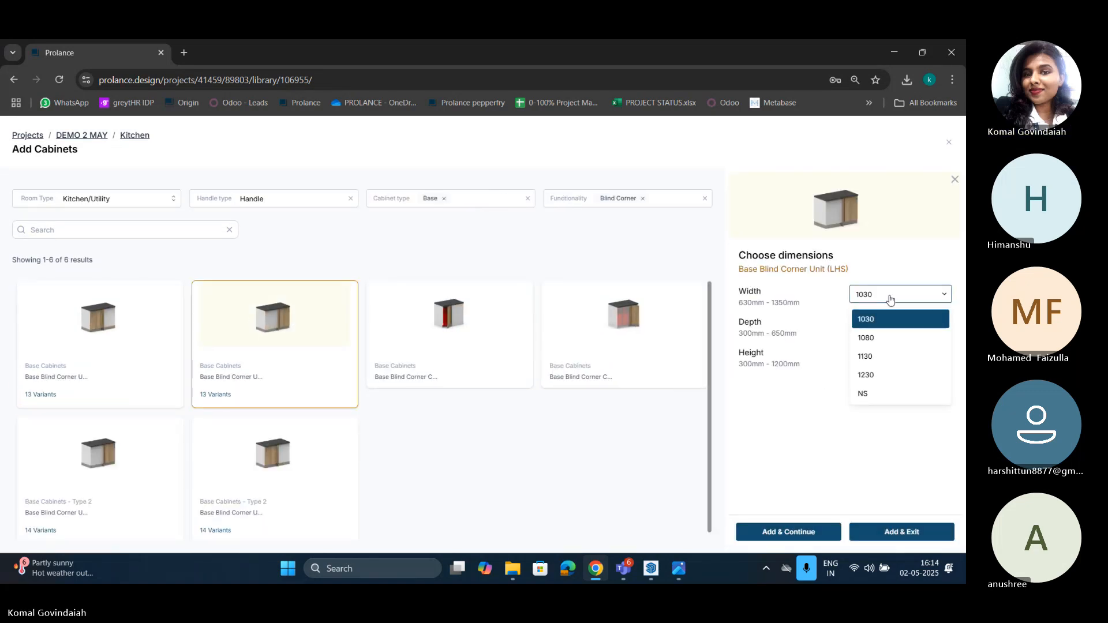
{"action": "left_click", "coordinate": [885, 319]}
{"action": "left_click", "coordinate": [874, 325]}
{"action": "left_click", "coordinate": [871, 386]}
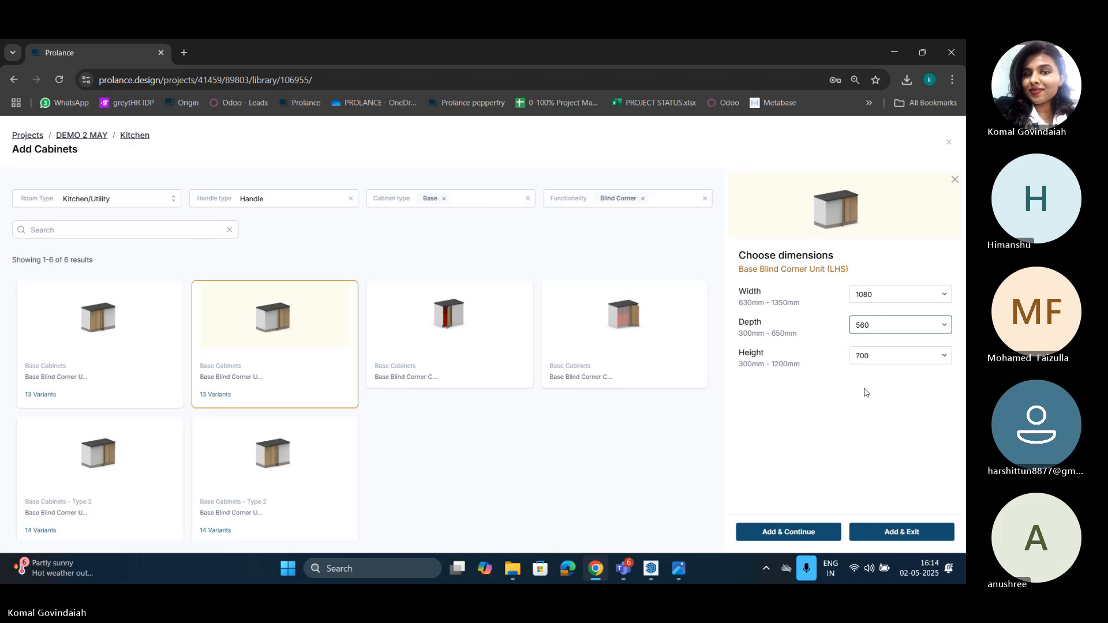
{"action": "left_click", "coordinate": [801, 533]}
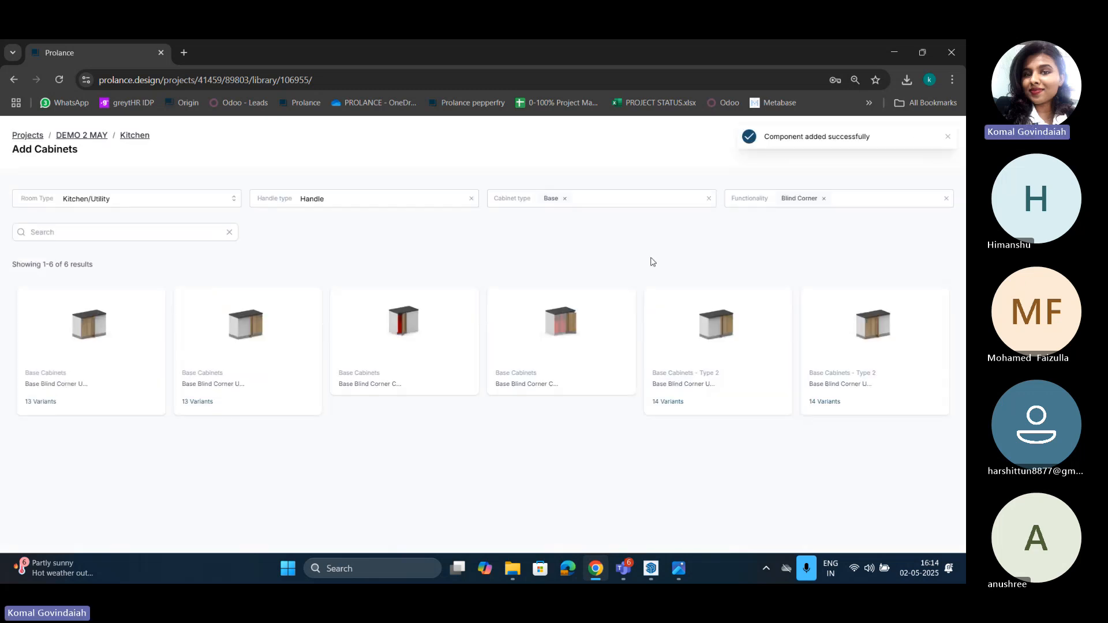
Step: Clear the Base and Blind Corner filters, and filter the cabinet library to the Wall cabinet type
{"action": "left_click", "coordinate": [565, 199]}
{"action": "left_click", "coordinate": [824, 199]}
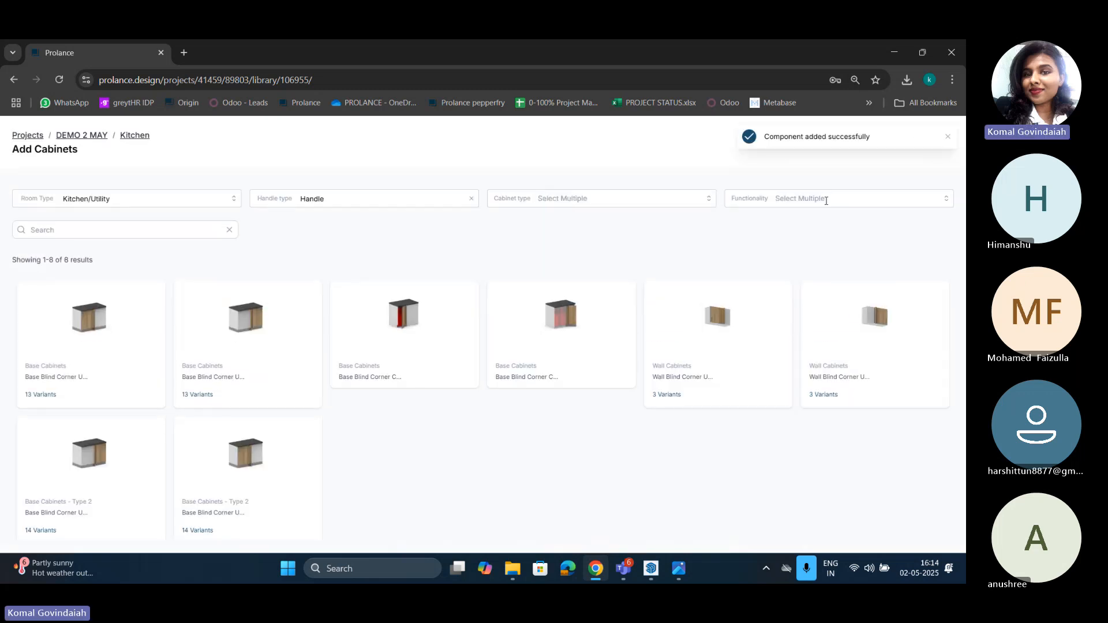
{"action": "left_click", "coordinate": [611, 198]}
{"action": "left_click", "coordinate": [515, 279]}
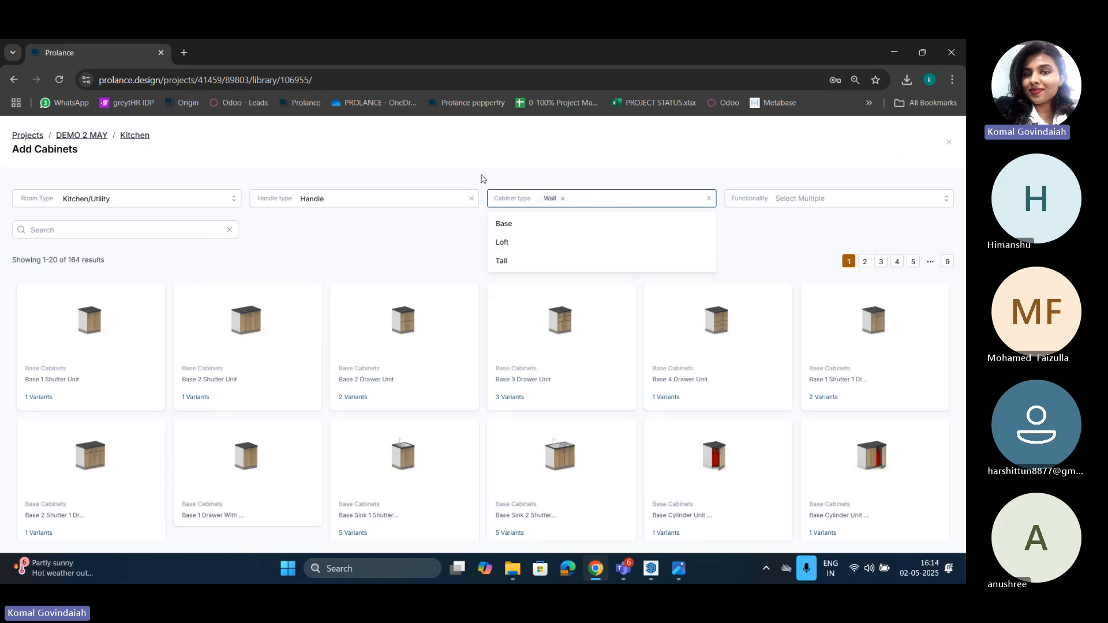
{"action": "left_click", "coordinate": [483, 157]}
Step: Add a Wall 2 Shutter Unit with width 800, depth 330 and height 600, staying in the library
{"action": "left_click", "coordinate": [290, 305]}
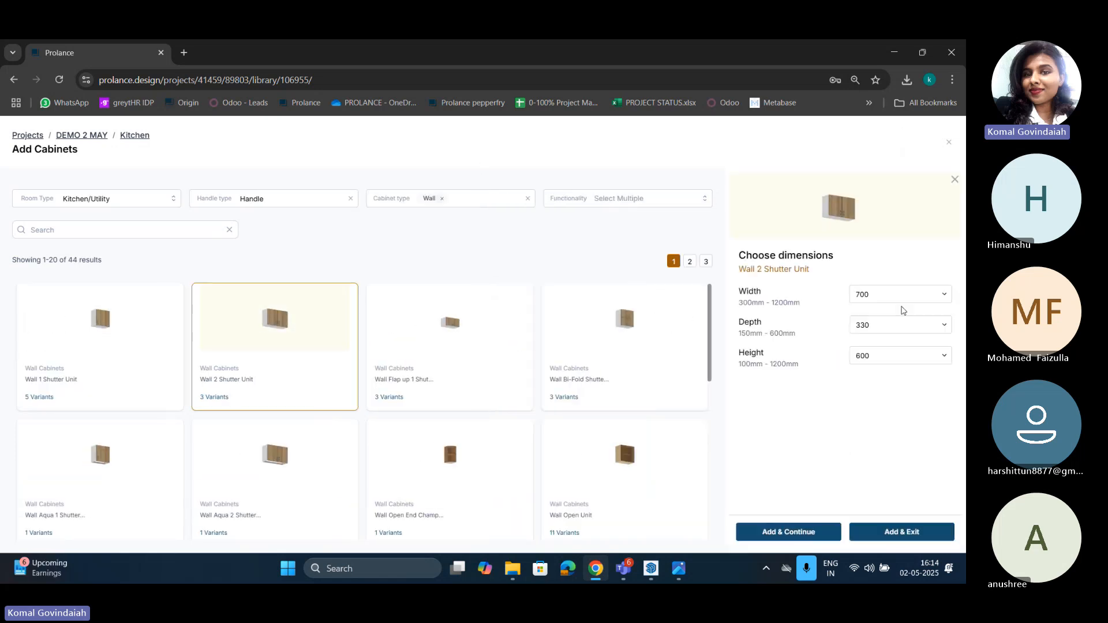
{"action": "left_click", "coordinate": [913, 297]}
{"action": "left_click", "coordinate": [866, 354]}
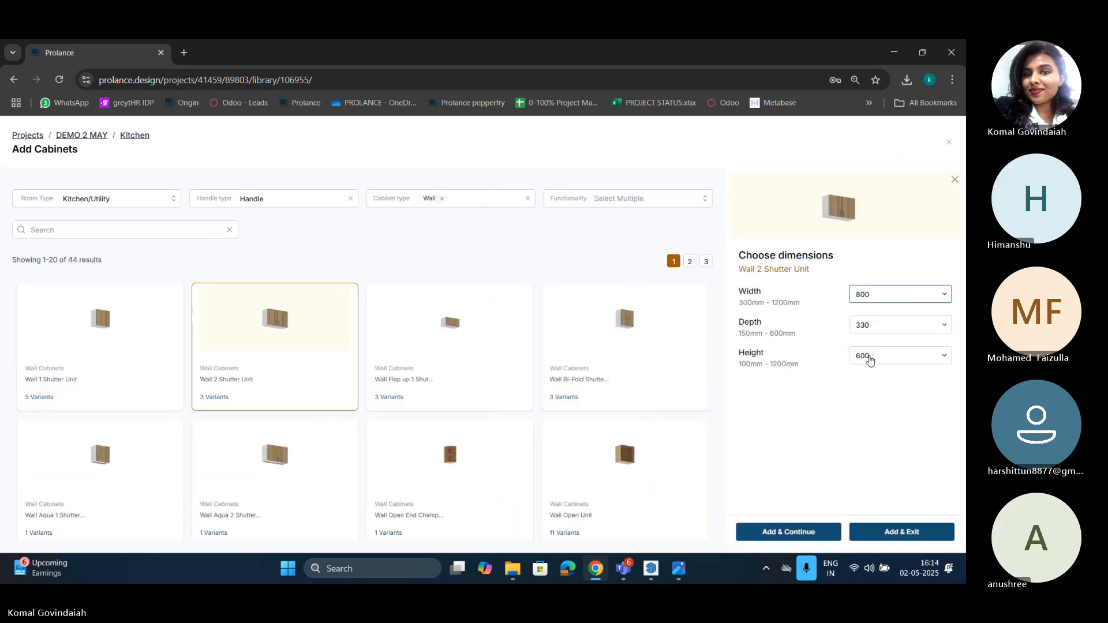
{"action": "left_click", "coordinate": [808, 531]}
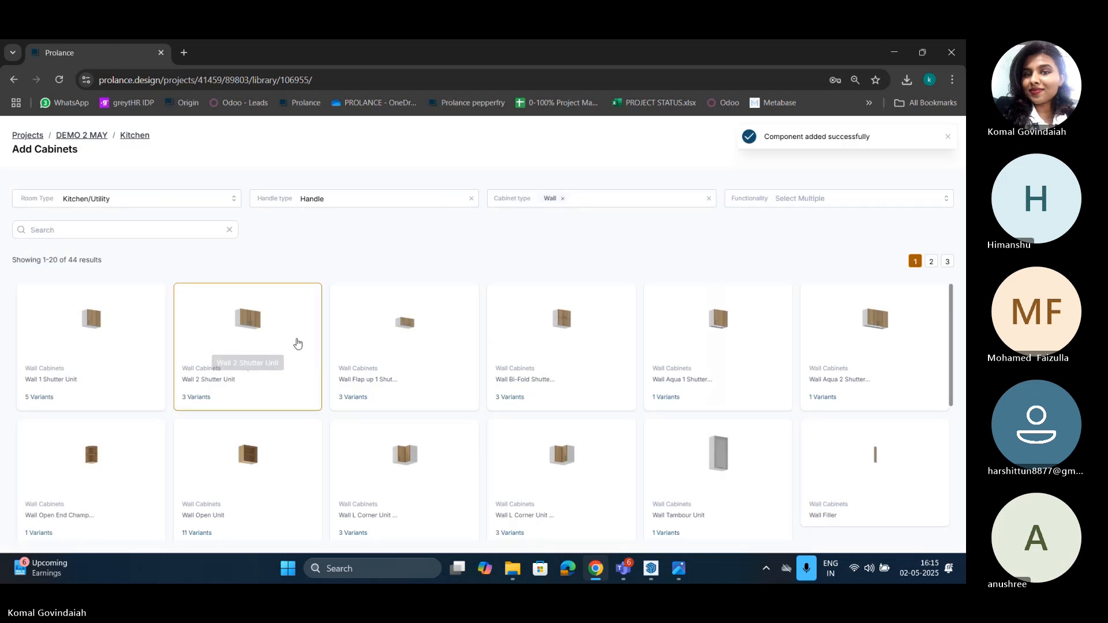
Step: Add a Wall 2 Alu Glass Shutter Unit with width 900, depth 330 and height 600, staying in the library
{"action": "scroll", "coordinate": [452, 371], "scroll_direction": "down", "scroll_amount": 5}
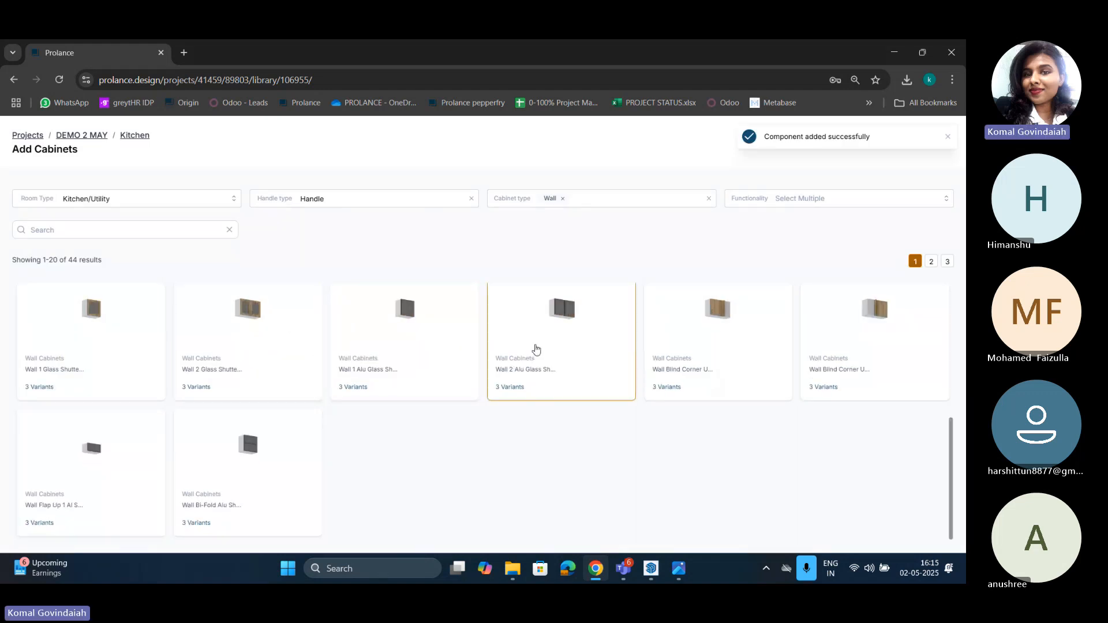
{"action": "left_click", "coordinate": [629, 328]}
{"action": "left_click", "coordinate": [900, 297]}
{"action": "left_click", "coordinate": [875, 363]}
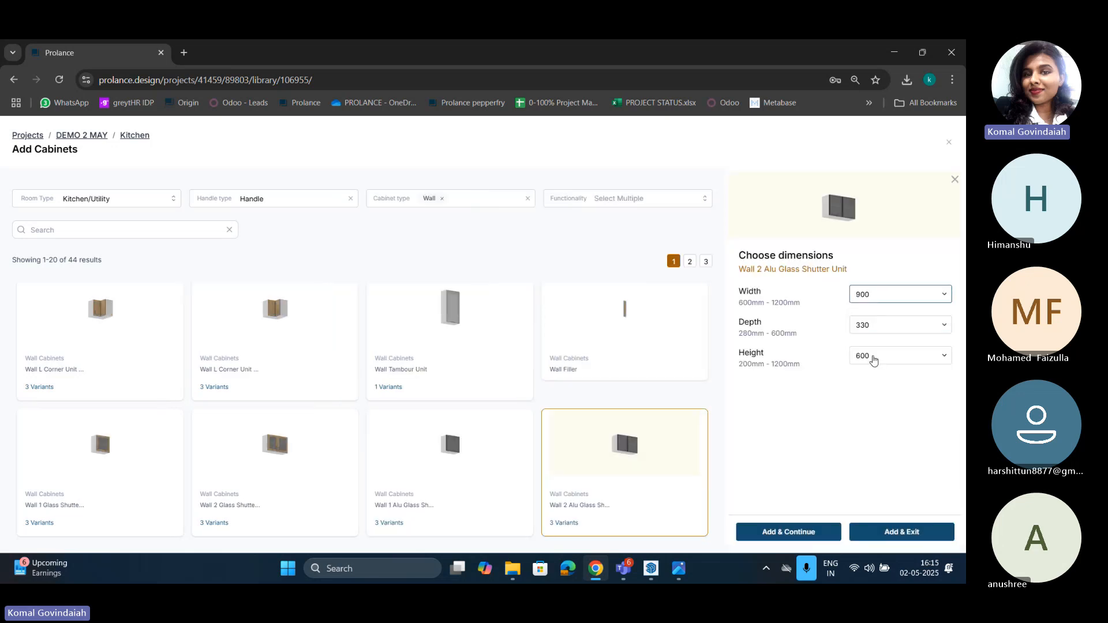
{"action": "left_click", "coordinate": [789, 532]}
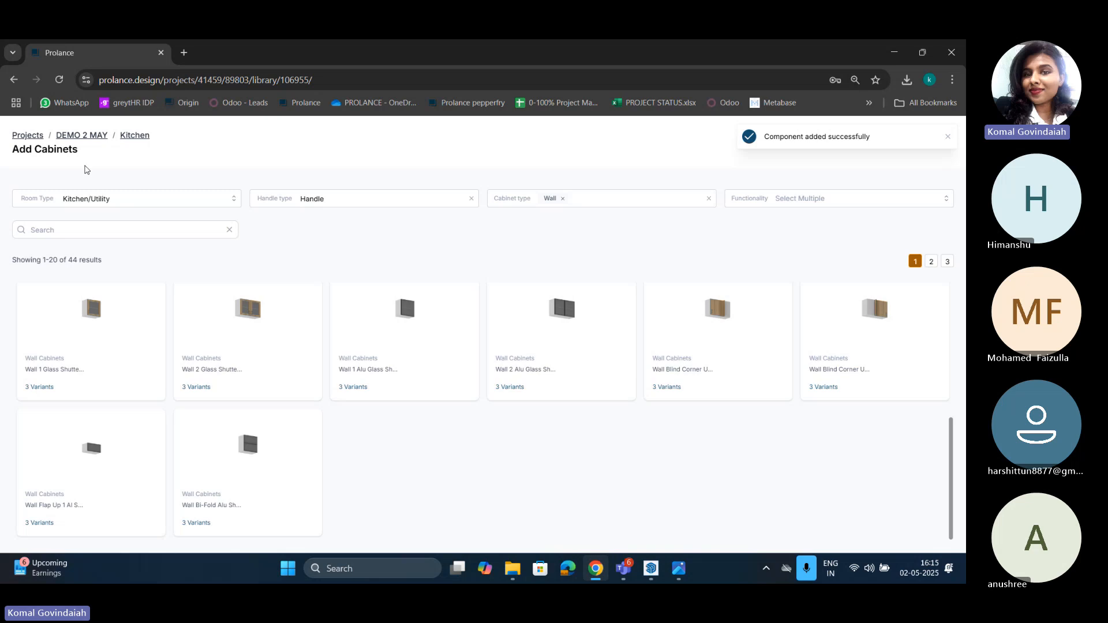
Step: Return to the Kitchen's cabinet list and check the price of the first Base 3 Drawer Unit
{"action": "left_click", "coordinate": [135, 136]}
{"action": "scroll", "coordinate": [368, 297], "scroll_direction": "down", "scroll_amount": 2}
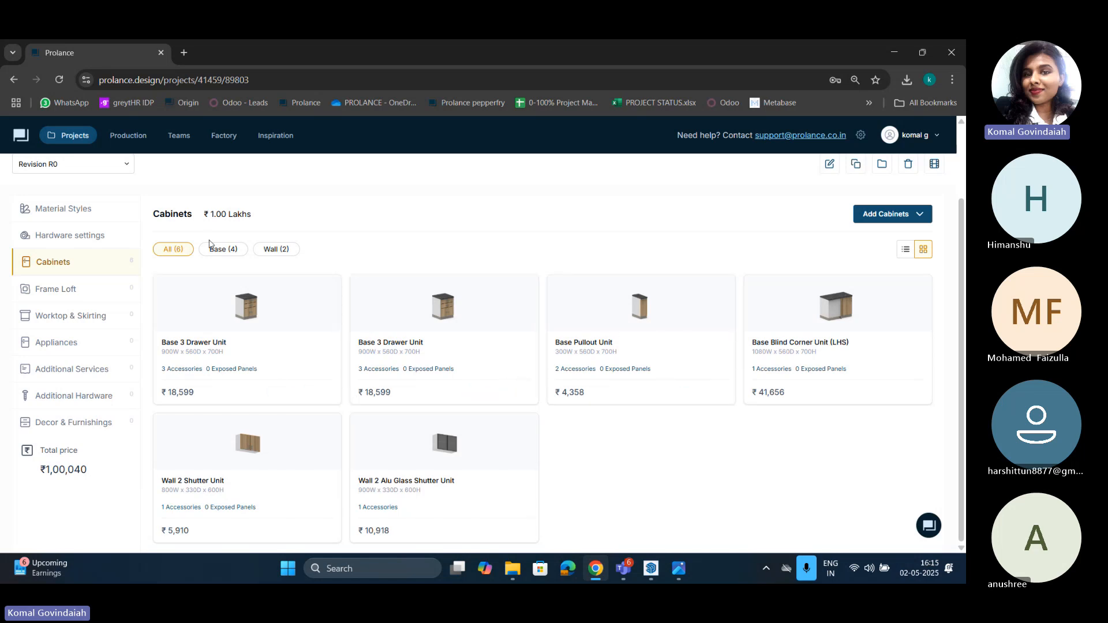
{"action": "left_click_drag", "start_coordinate": [166, 396], "coordinate": [202, 400]}
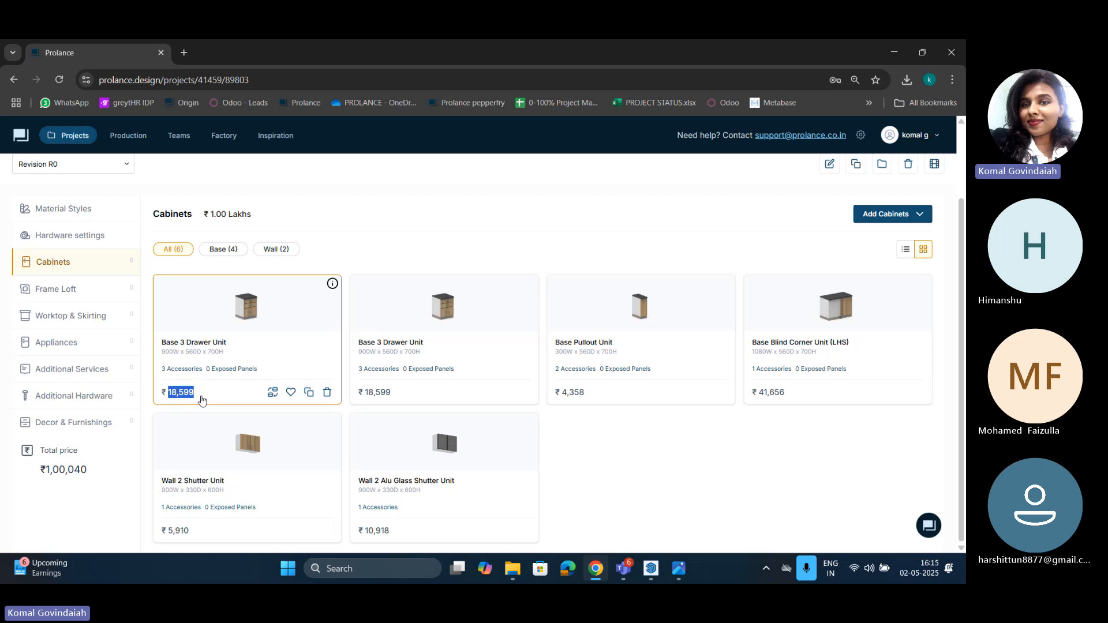
{"action": "left_click", "coordinate": [458, 188]}
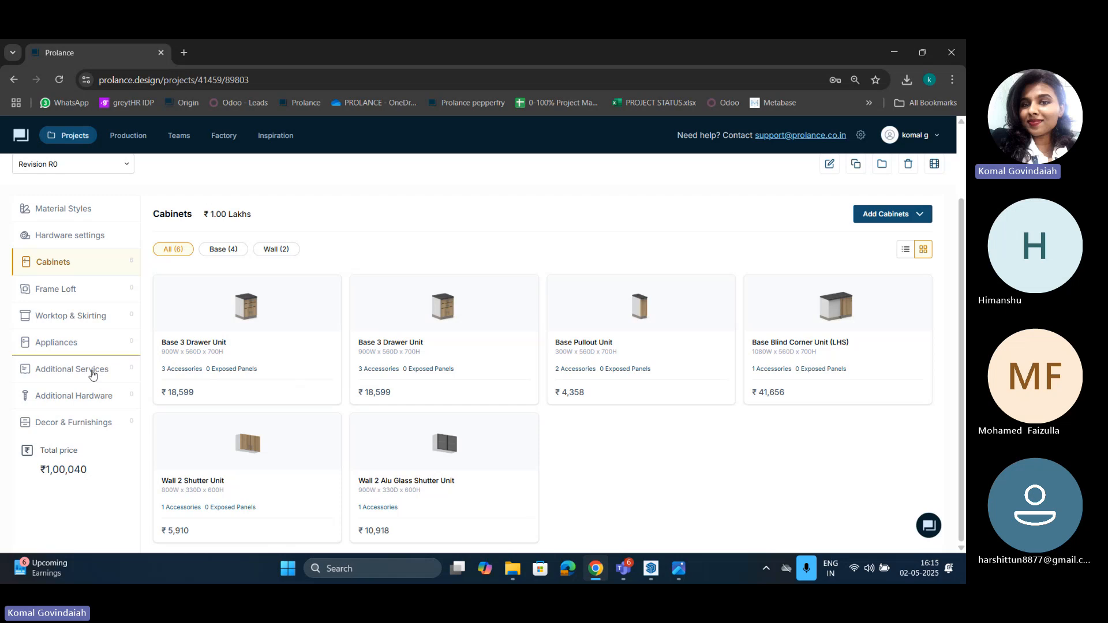
Step: Add a frame loft with width 300, depth 300, height 700, one shutter, 50 mm side fillers and a 50 mm top filler
{"action": "left_click", "coordinate": [92, 290]}
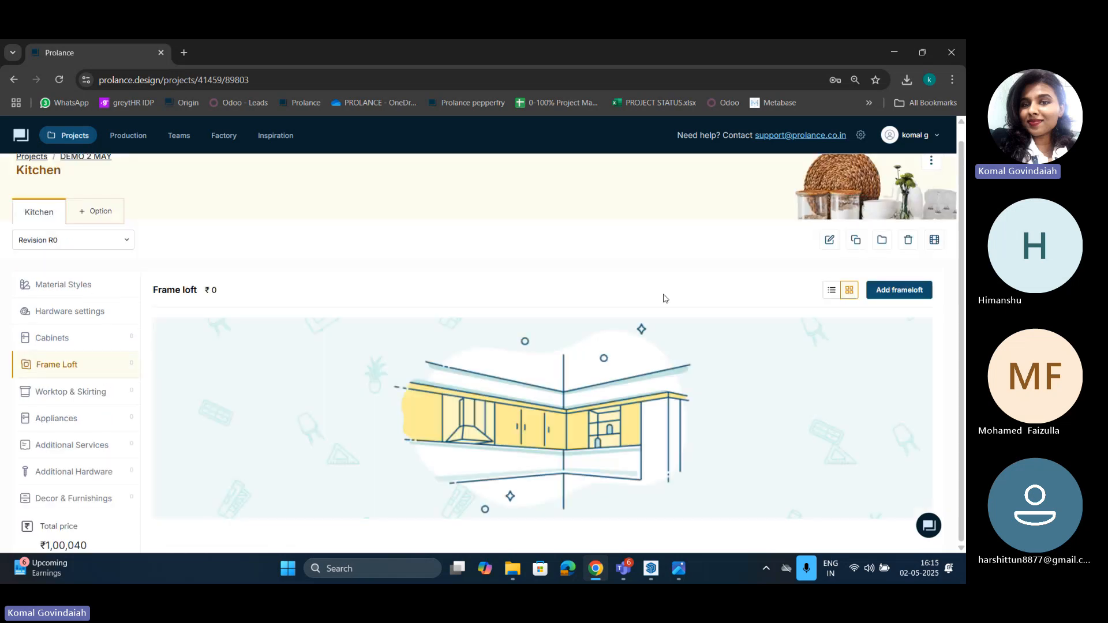
{"action": "left_click", "coordinate": [901, 290]}
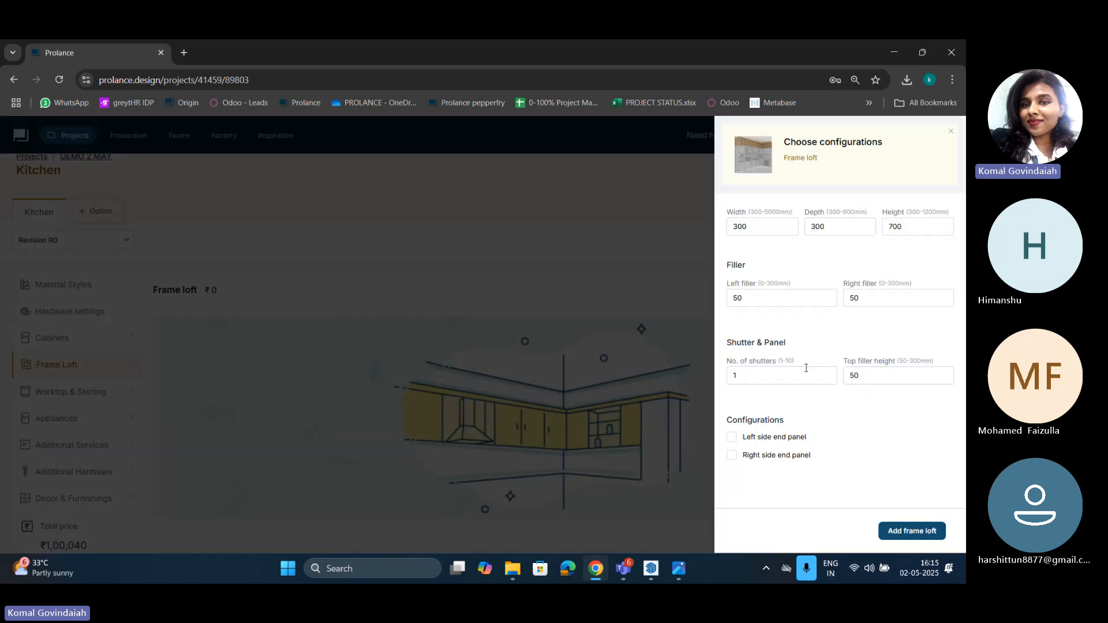
{"action": "left_click", "coordinate": [911, 531]}
{"action": "left_click", "coordinate": [902, 290]}
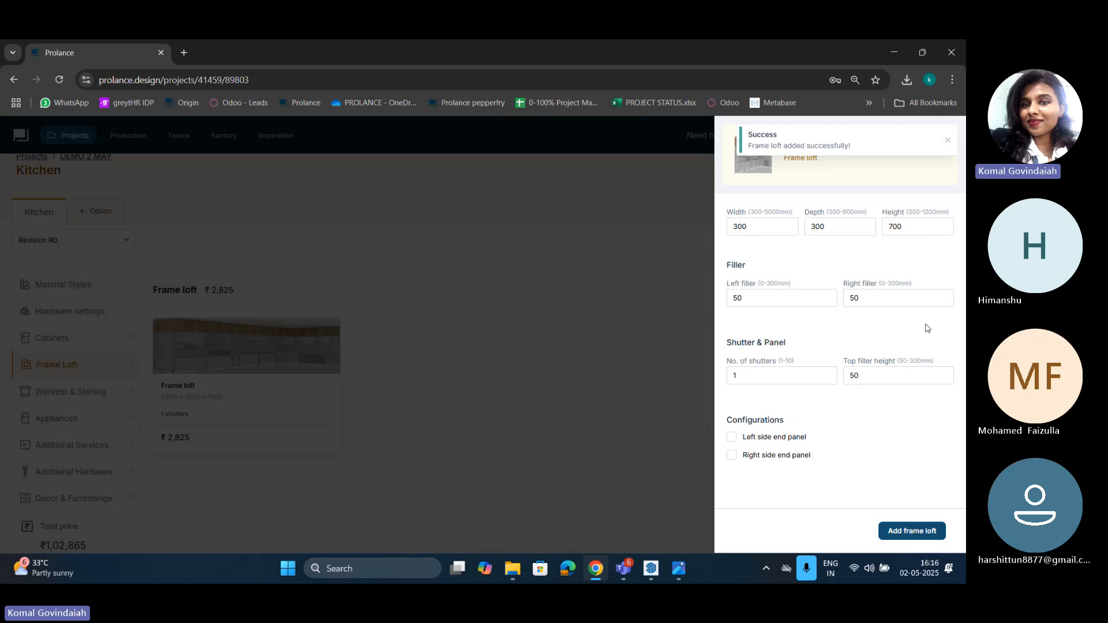
{"action": "left_click", "coordinate": [618, 448]}
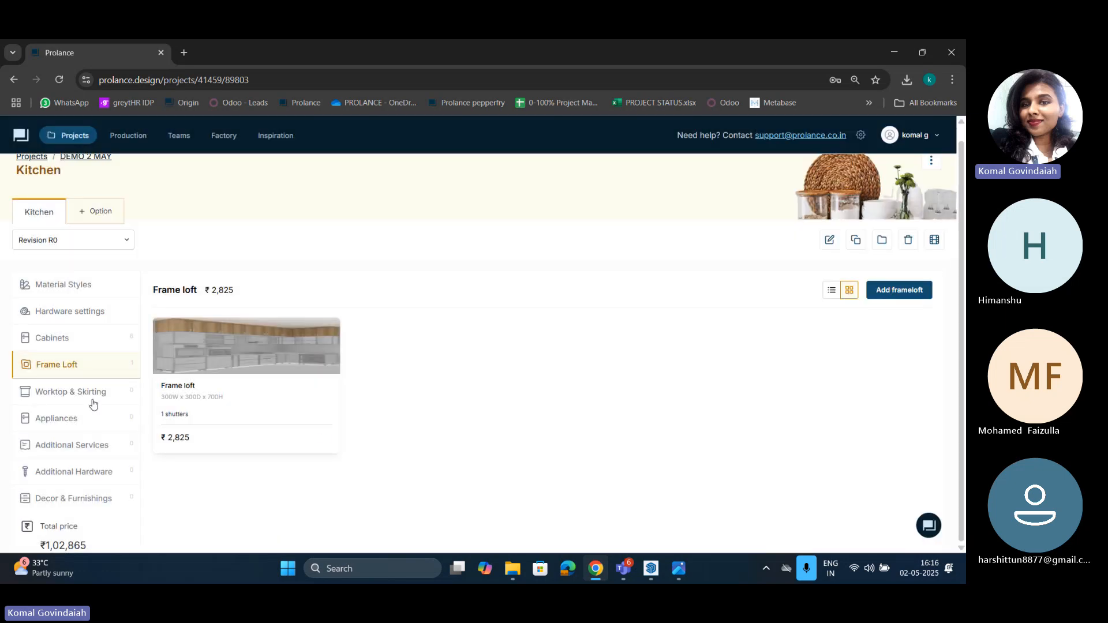
Step: Add a 20 sq ft Prolance Granite (Jet Black) worktop with a thickness selected, returning to the Kitchen's Worktop & Skirting section
{"action": "left_click", "coordinate": [93, 392]}
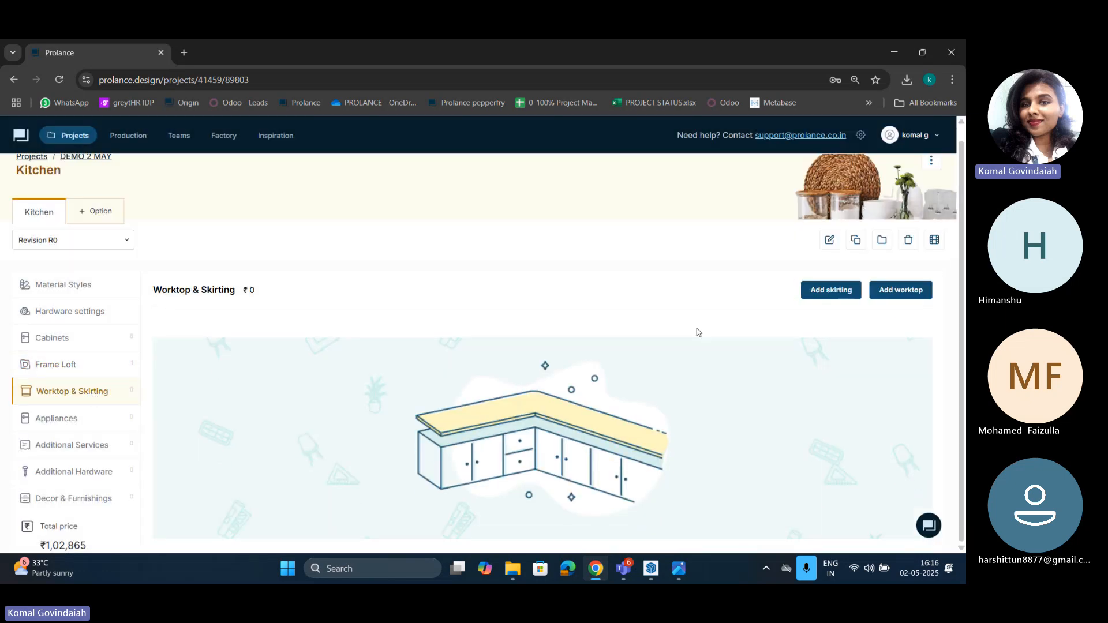
{"action": "left_click", "coordinate": [903, 290]}
{"action": "left_click", "coordinate": [373, 190]}
{"action": "left_click", "coordinate": [309, 233]}
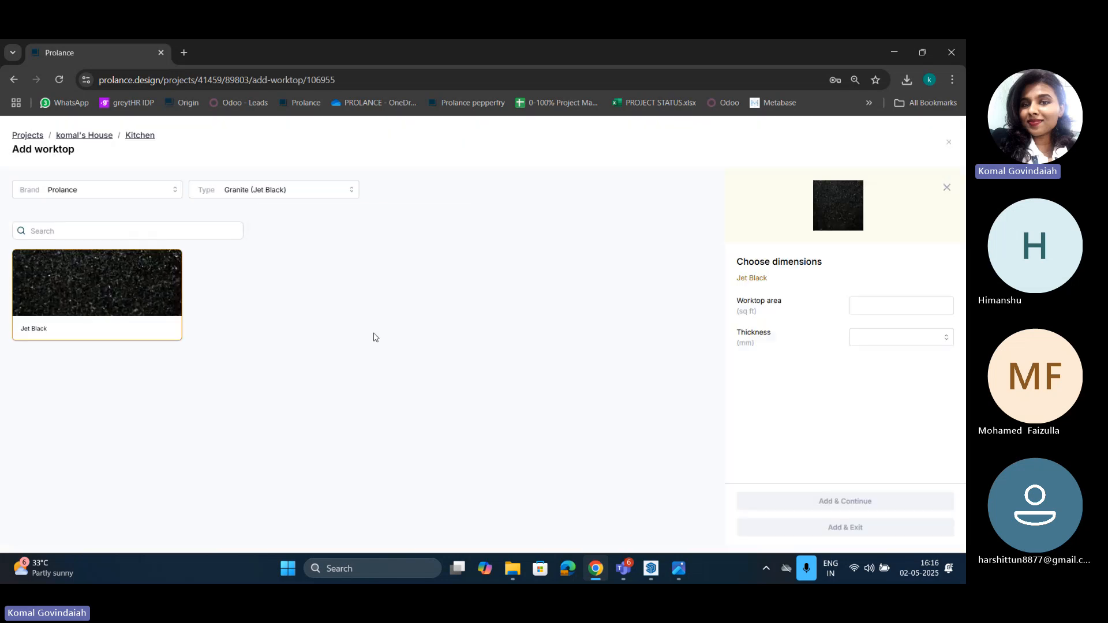
{"action": "left_click", "coordinate": [887, 307]}
{"action": "left_click", "coordinate": [887, 340]}
{"action": "left_click", "coordinate": [848, 389]}
{"action": "left_click", "coordinate": [843, 527]}
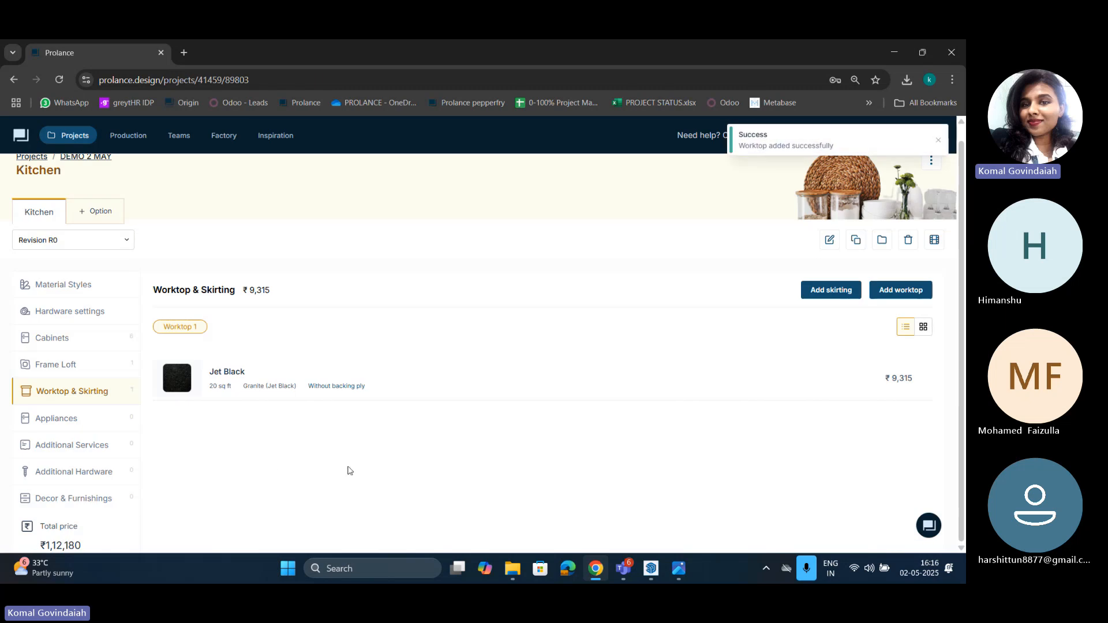
Step: Open the Kitchen's Additional Services section and check the room's total price
{"action": "left_click", "coordinate": [94, 444]}
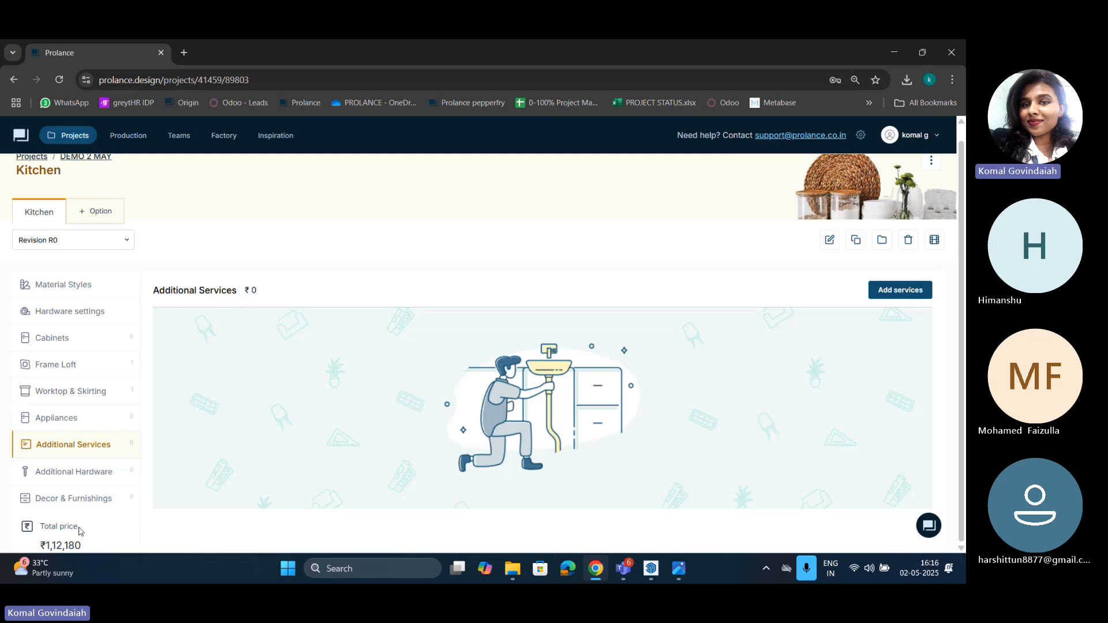
{"action": "left_click_drag", "start_coordinate": [46, 546], "coordinate": [82, 546]}
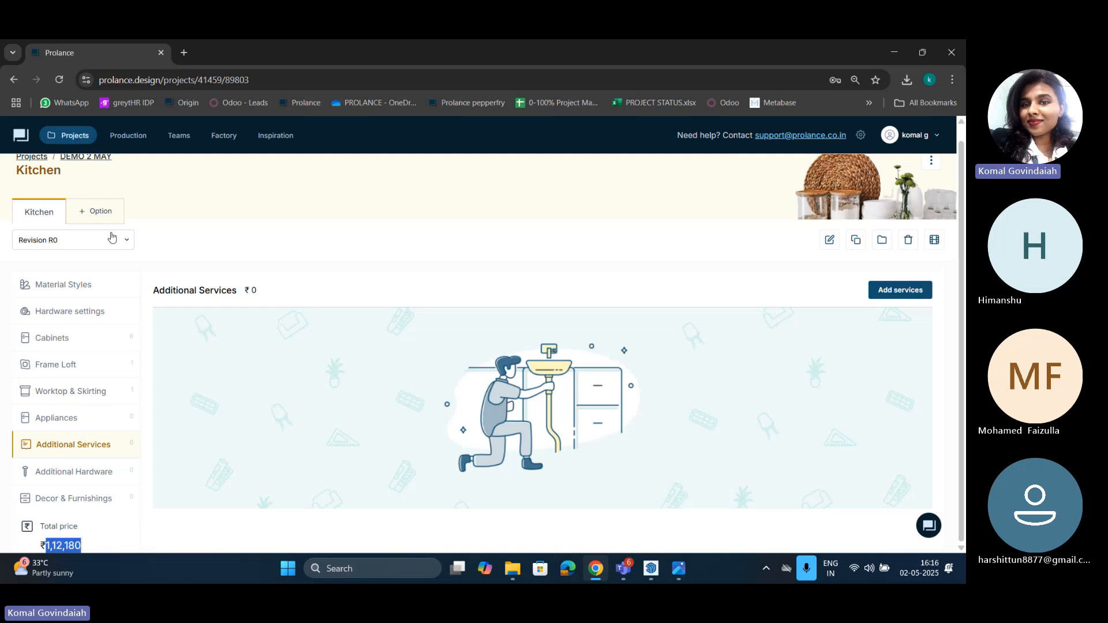
Step: Return to the DEMO 2 MAY project overview and start its first quotation
{"action": "scroll", "coordinate": [111, 237], "scroll_direction": "up", "scroll_amount": 1}
{"action": "left_click", "coordinate": [104, 179]}
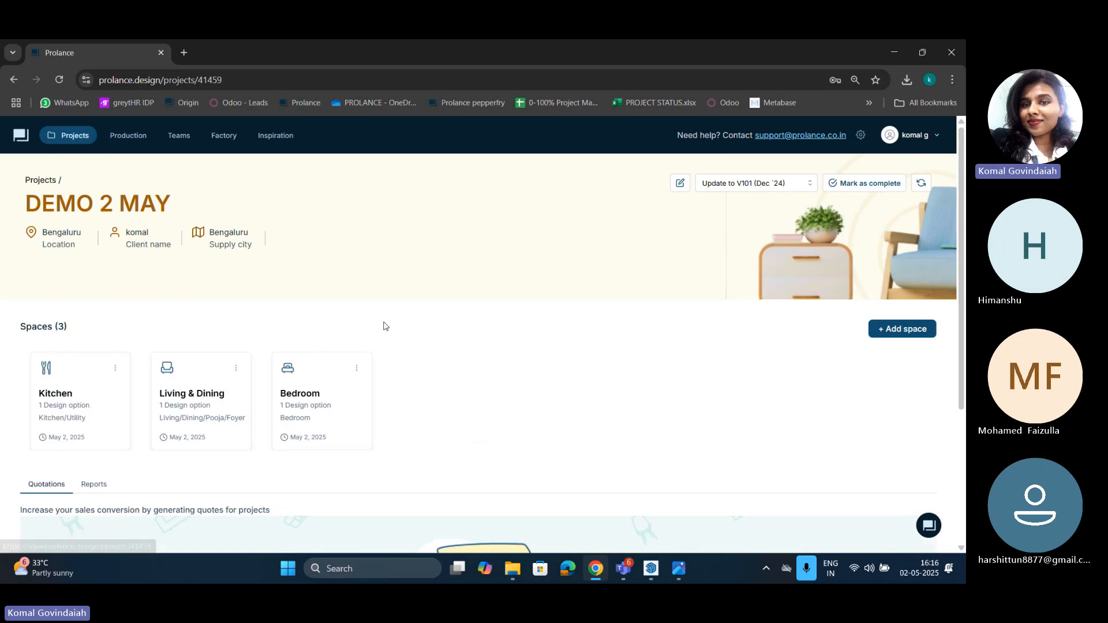
{"action": "scroll", "coordinate": [383, 324], "scroll_direction": "down", "scroll_amount": 3}
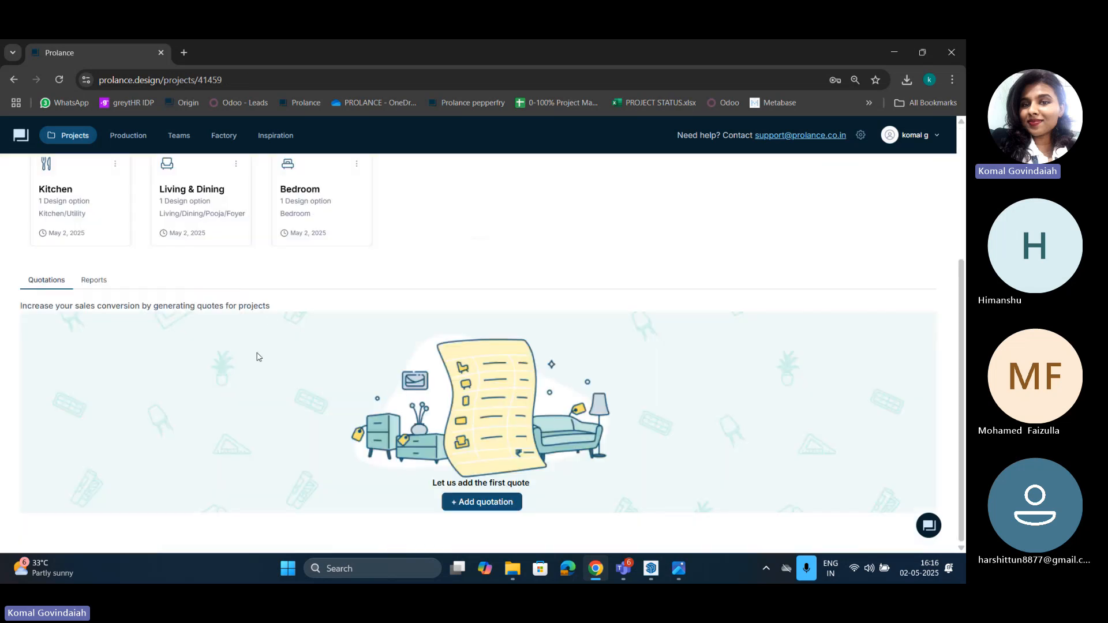
{"action": "left_click", "coordinate": [485, 503]}
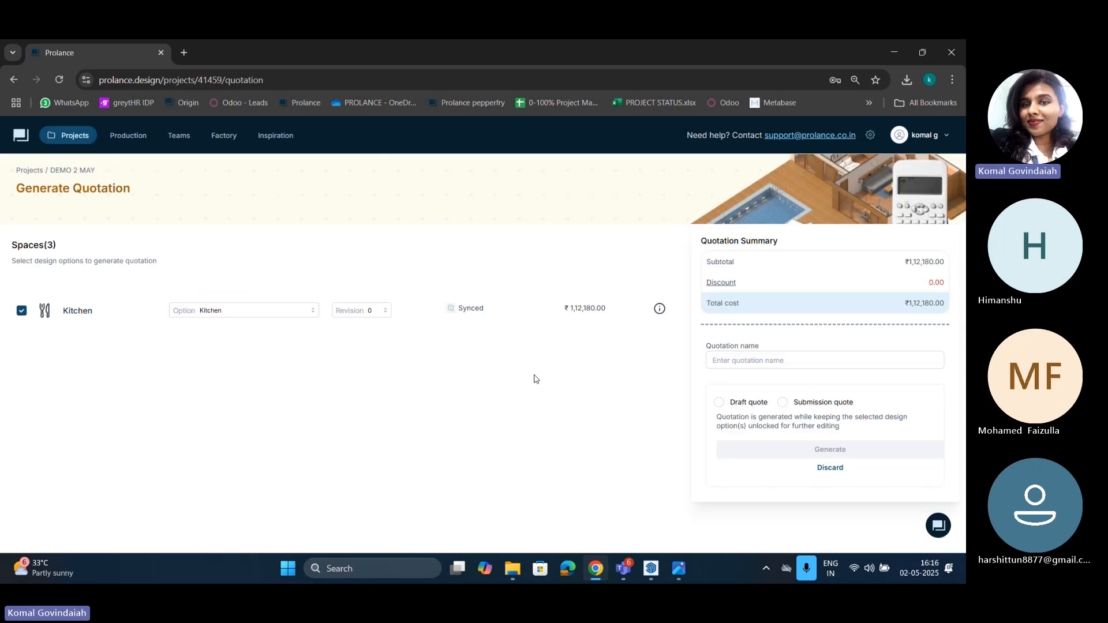
Step: Review the Kitchen's price and its cost breakdown in the new quotation
{"action": "left_click_drag", "start_coordinate": [569, 310], "coordinate": [616, 317]}
{"action": "mouse_move", "coordinate": [661, 312]}
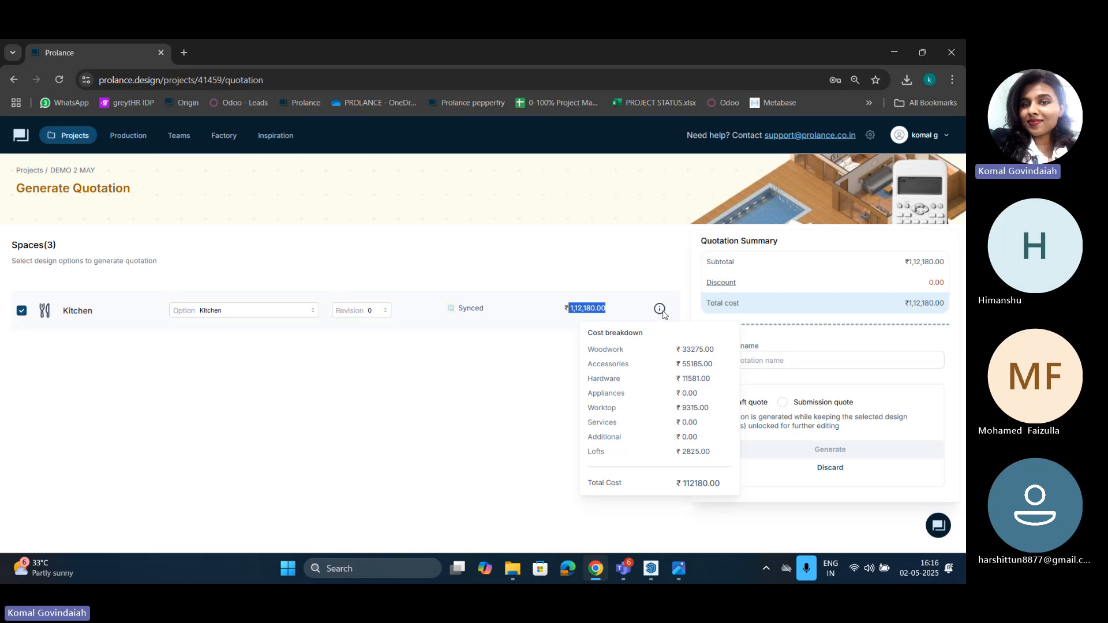
{"action": "left_click", "coordinate": [657, 260]}
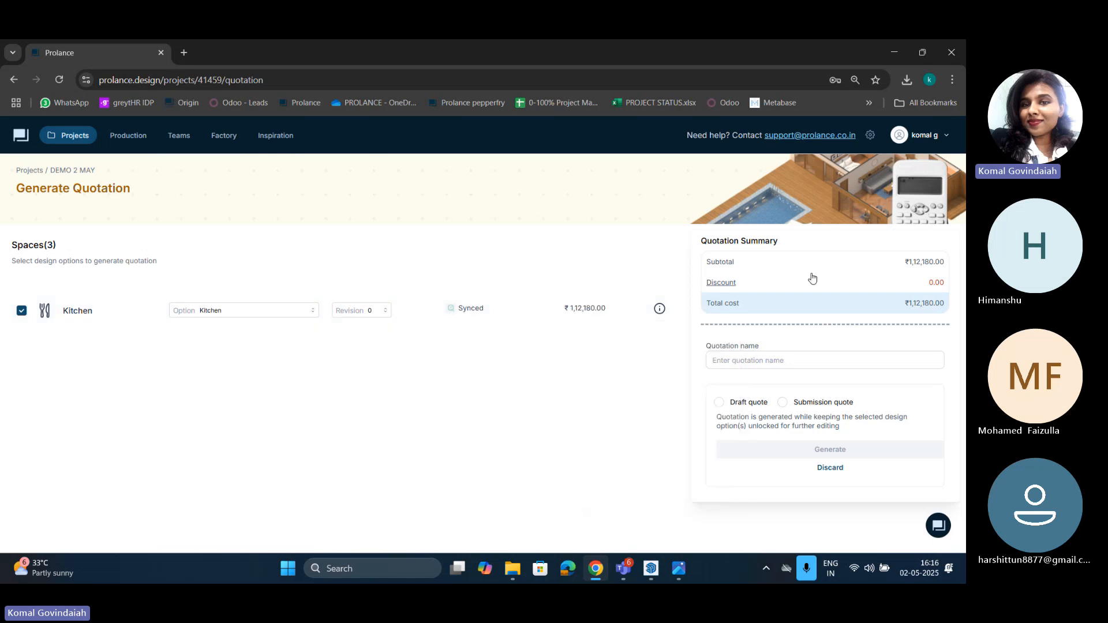
Step: View the granular discount option, return to Flat Discount, set it to 5% and save the changes
{"action": "left_click", "coordinate": [936, 284]}
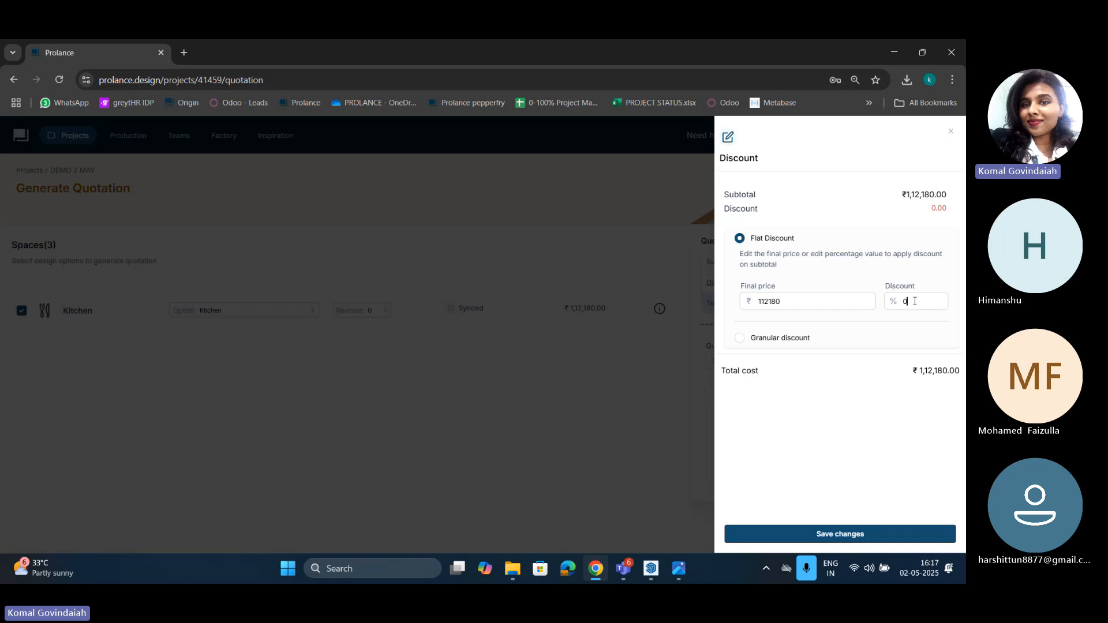
{"action": "left_click_drag", "start_coordinate": [914, 302], "coordinate": [898, 303]}
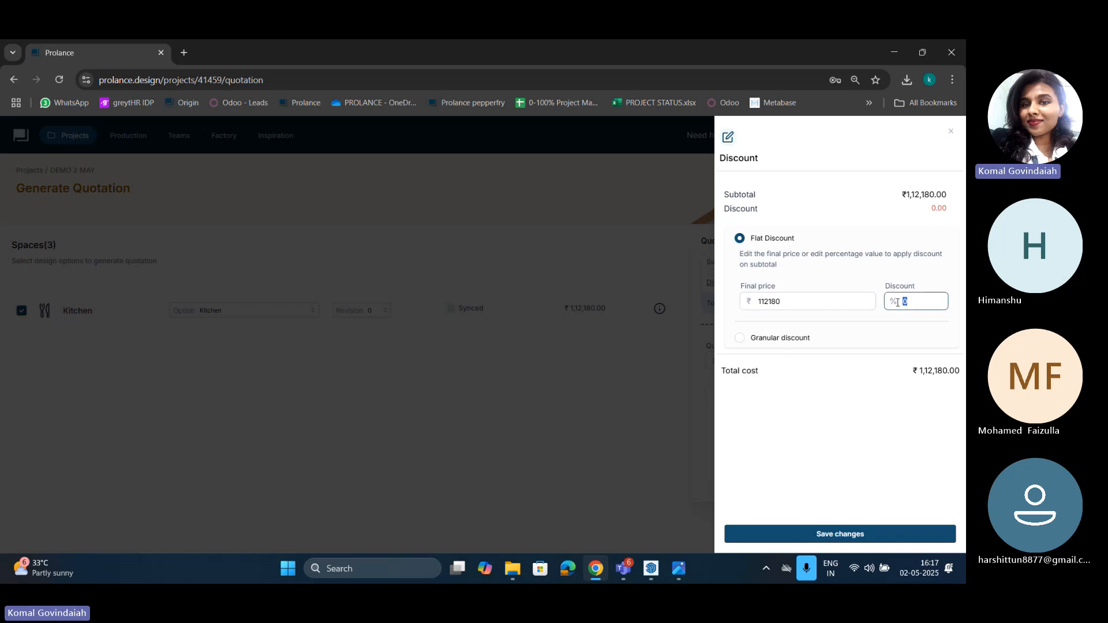
{"action": "left_click", "coordinate": [742, 340]}
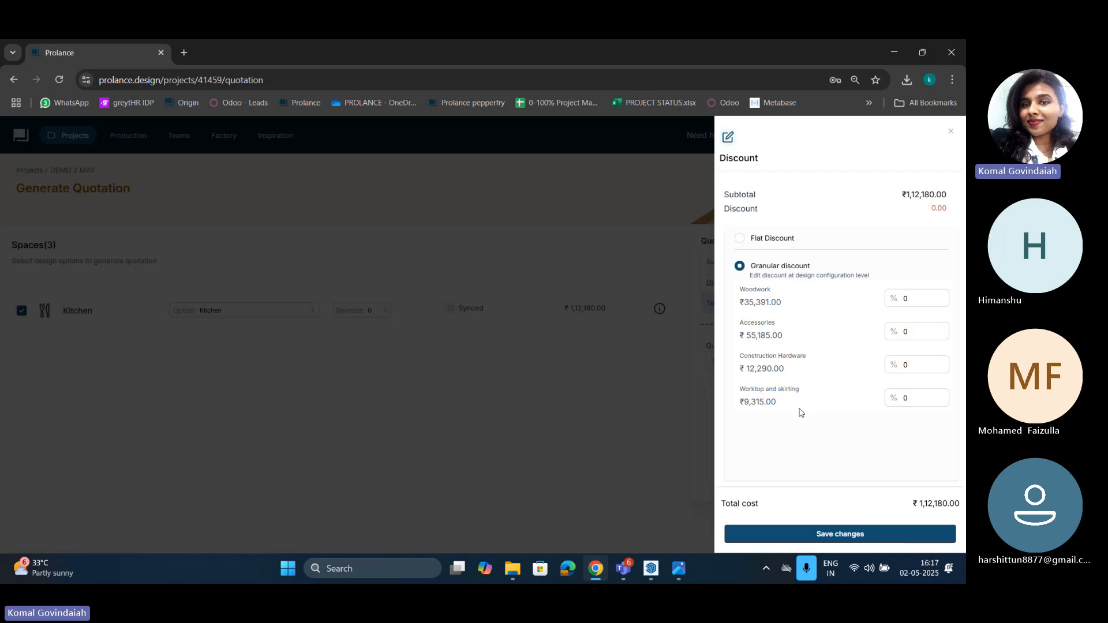
{"action": "left_click", "coordinate": [740, 238]}
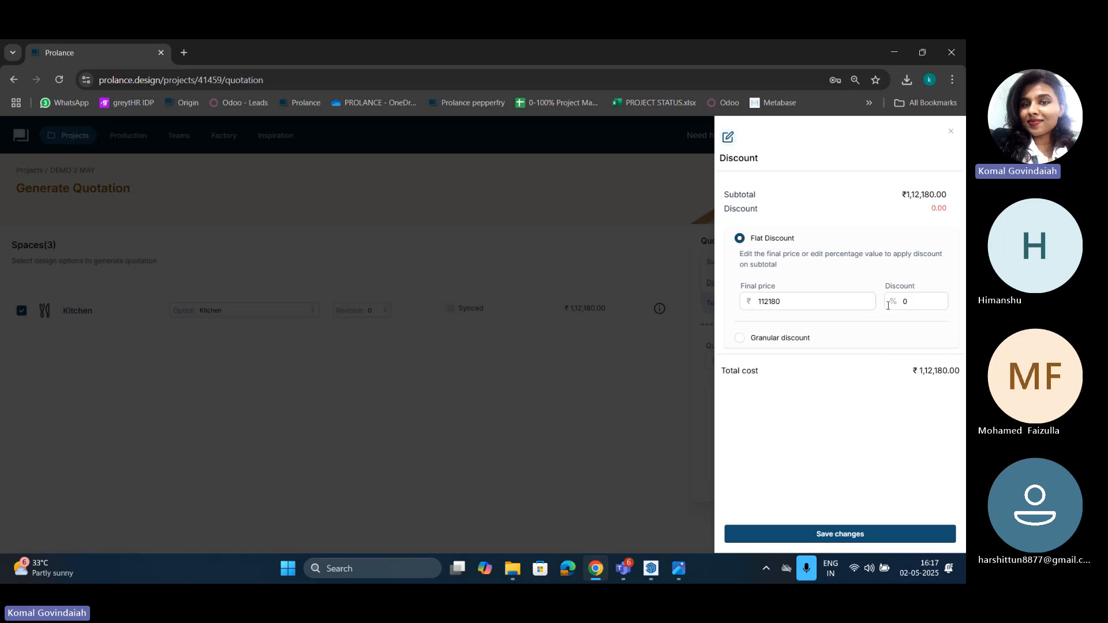
{"action": "double_click", "coordinate": [909, 299]}
{"action": "type", "text": "5"}
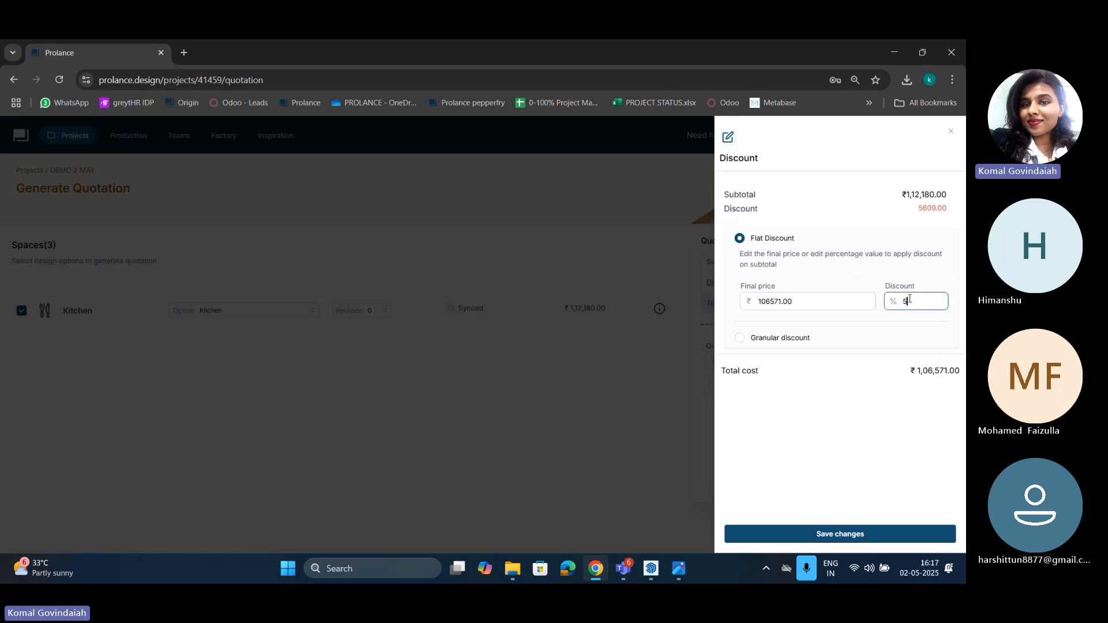
{"action": "left_click", "coordinate": [850, 536]}
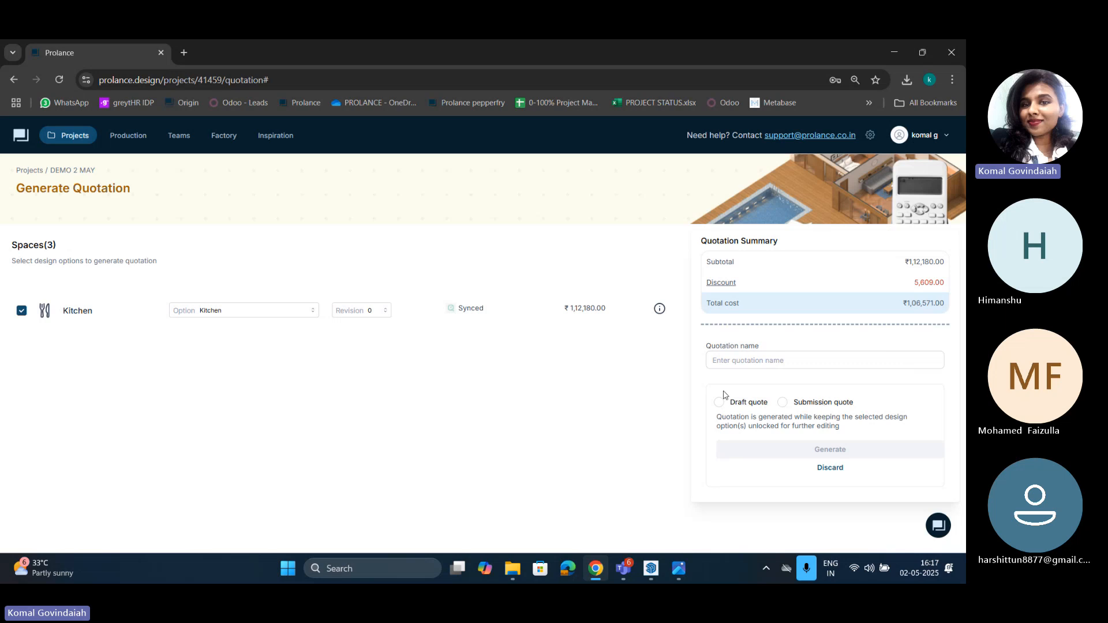
Step: Name the quotation q1, choose Draft quote, and generate it
{"action": "left_click", "coordinate": [731, 358]}
{"action": "type", "text": "q1"}
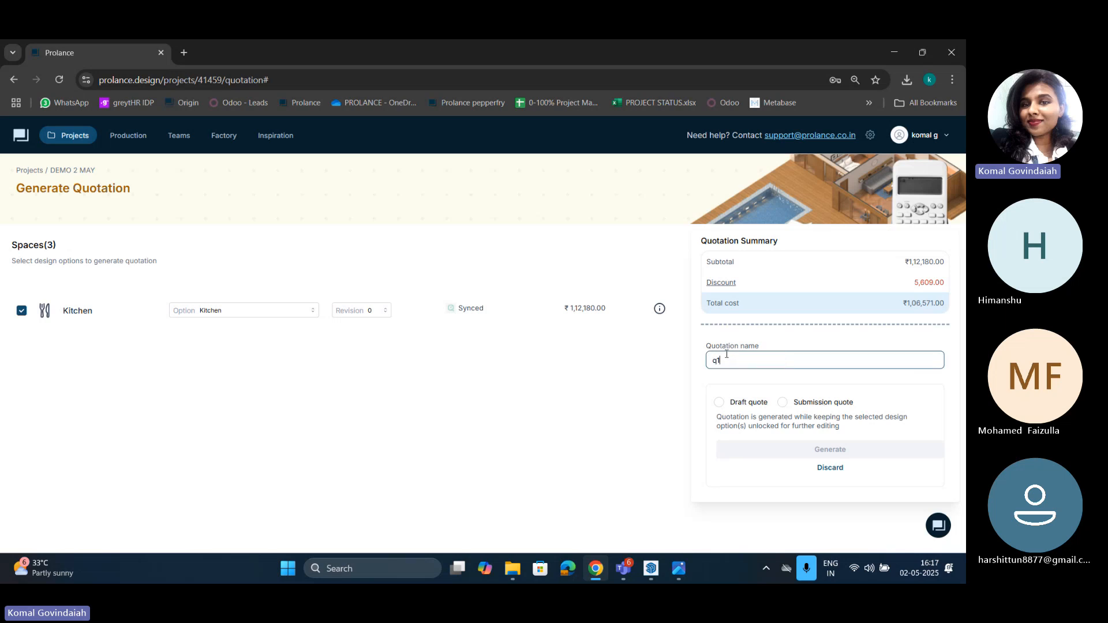
{"action": "left_click", "coordinate": [720, 403]}
{"action": "left_click", "coordinate": [744, 449]}
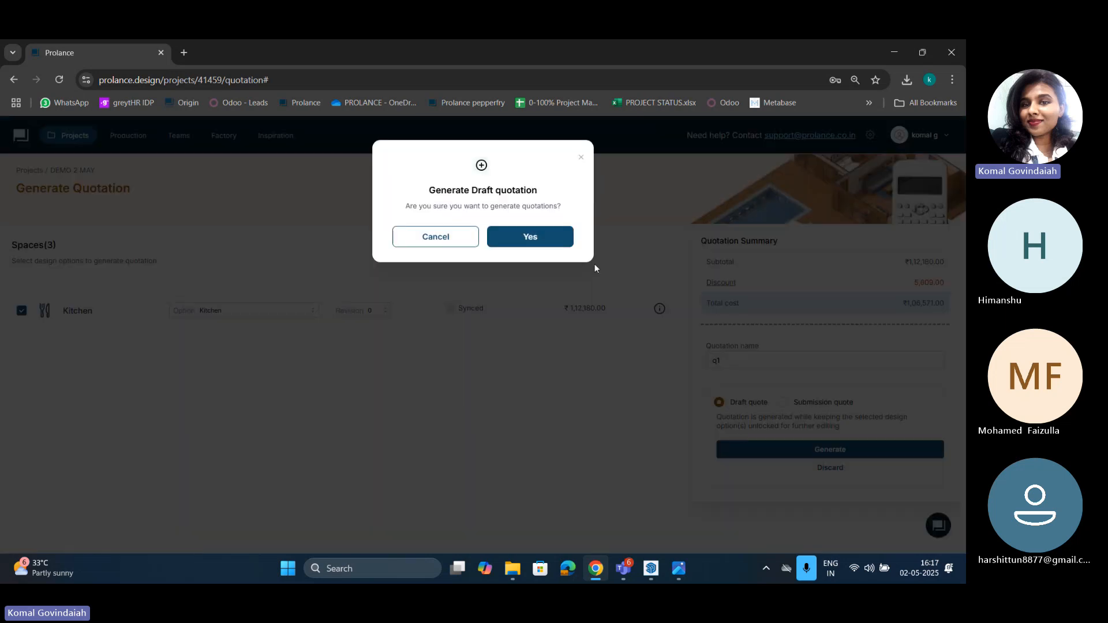
{"action": "left_click", "coordinate": [533, 238]}
Step: Download quote q1 and open the file in Excel with editing enabled
{"action": "scroll", "coordinate": [695, 308], "scroll_direction": "down", "scroll_amount": 2}
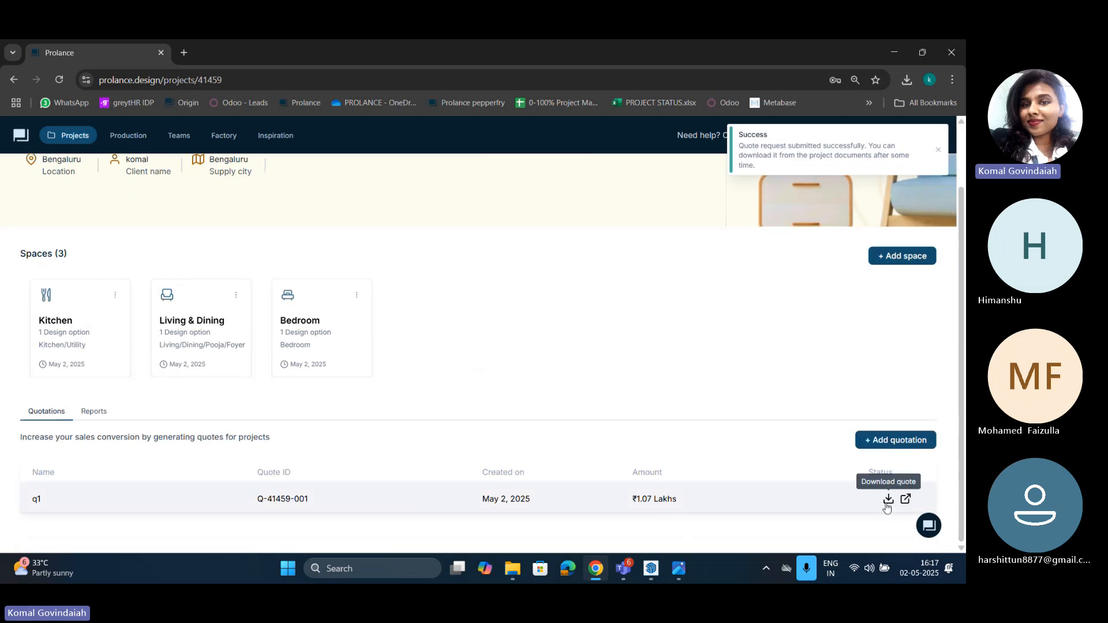
{"action": "left_click", "coordinate": [887, 503]}
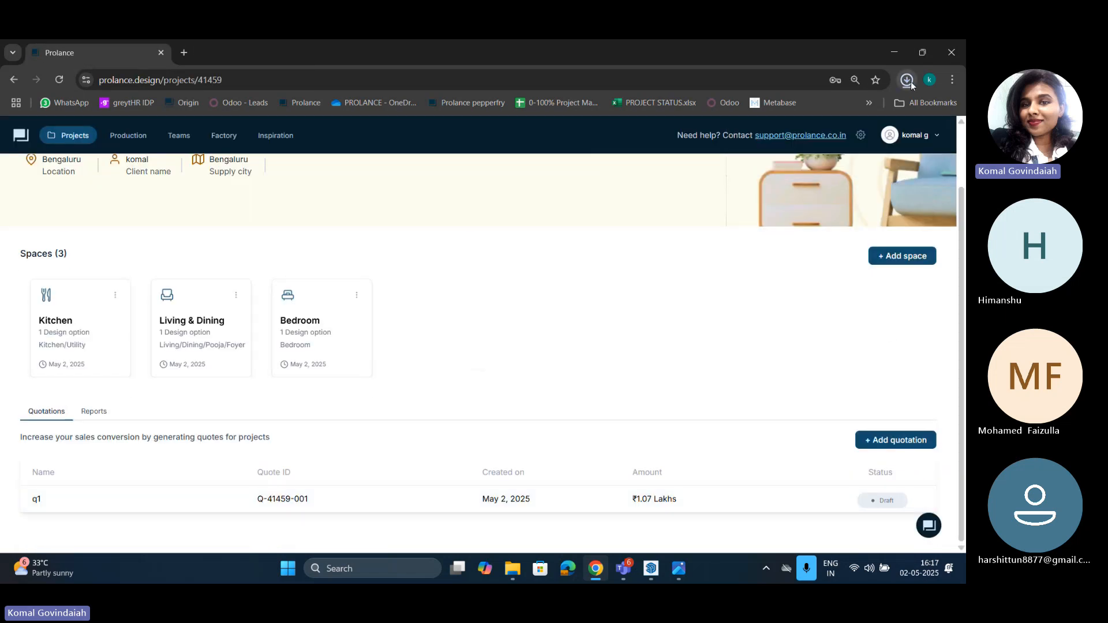
{"action": "left_click", "coordinate": [907, 81]}
{"action": "left_click", "coordinate": [801, 110]}
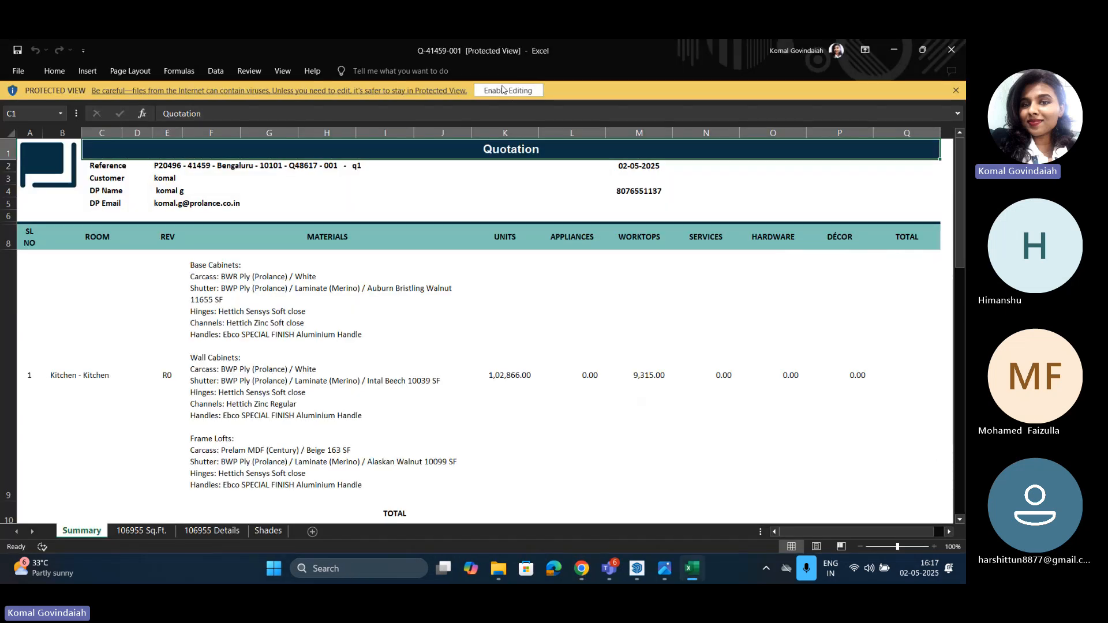
{"action": "left_click", "coordinate": [502, 90]}
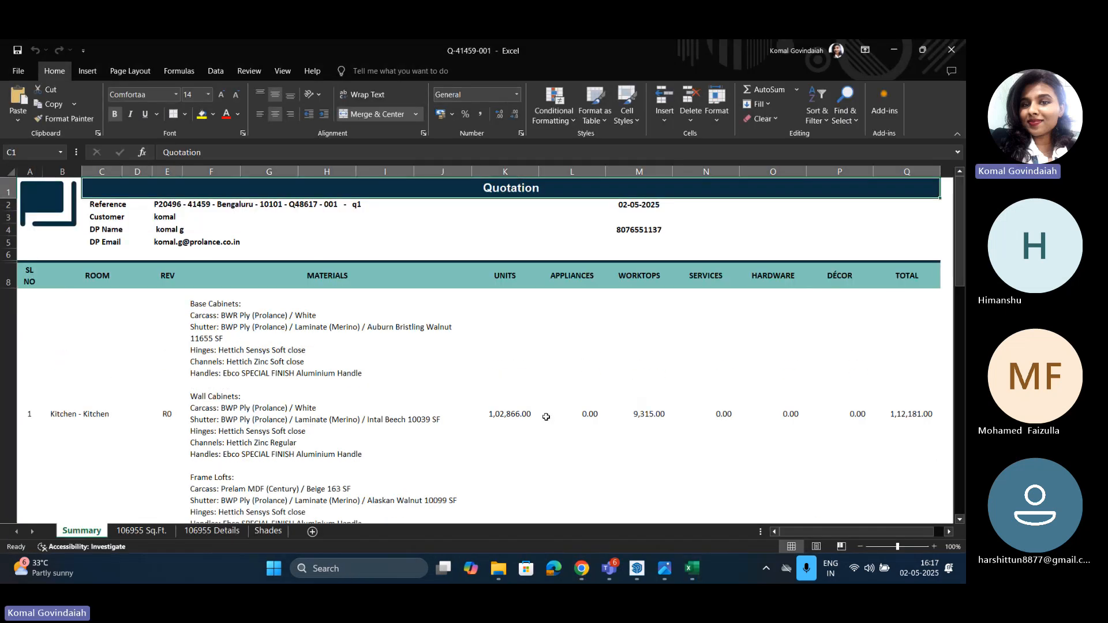
Step: Examine the quotation's Summary sheet, covering the Kitchen's materials, category costs, discount, GST and total payable
{"action": "scroll", "coordinate": [546, 417], "scroll_direction": "down", "scroll_amount": 1}
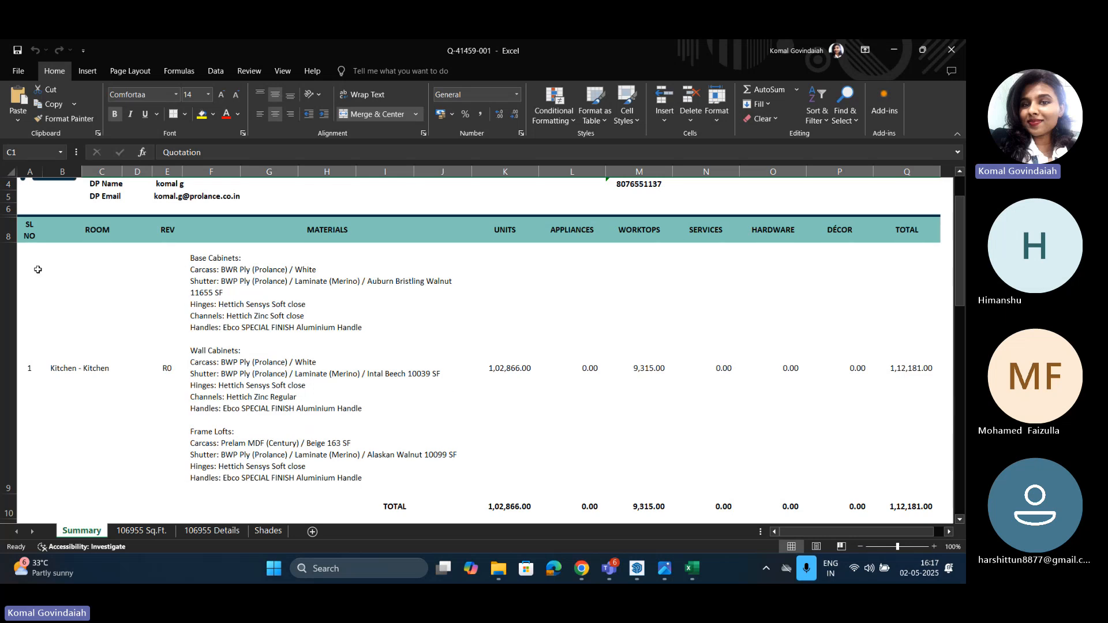
{"action": "left_click", "coordinate": [8, 270]}
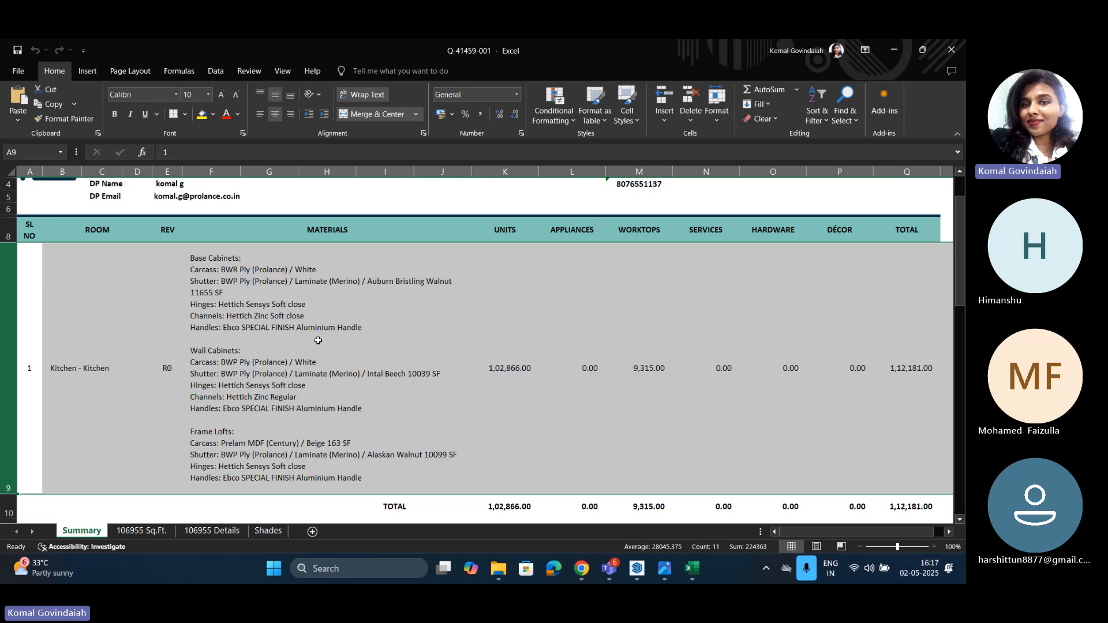
{"action": "left_click", "coordinate": [330, 311]}
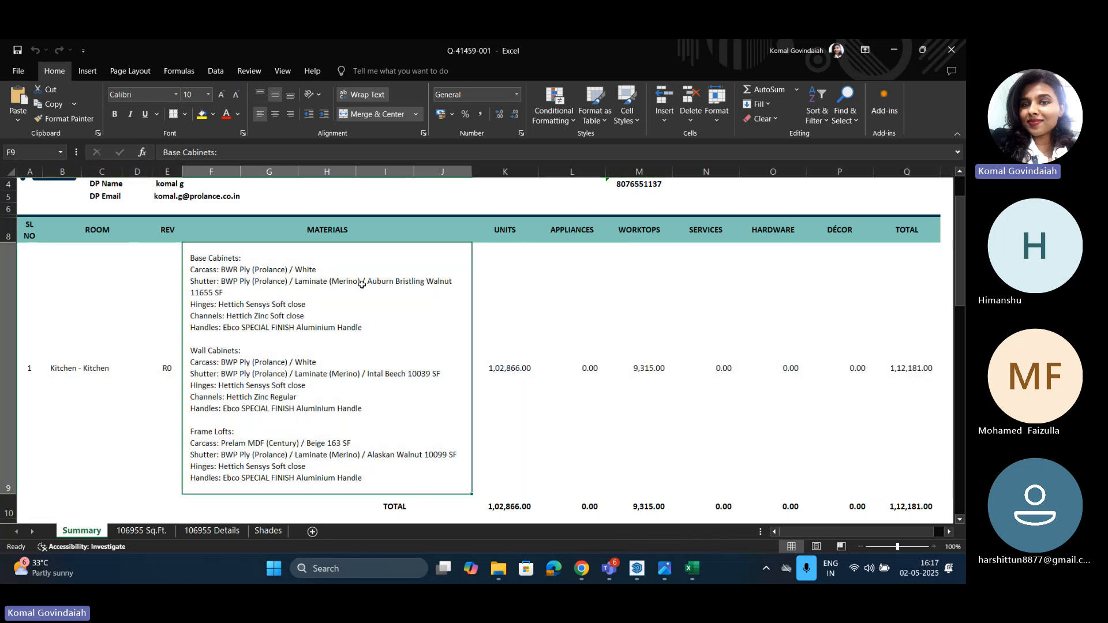
{"action": "left_click_drag", "start_coordinate": [492, 275], "coordinate": [907, 308]}
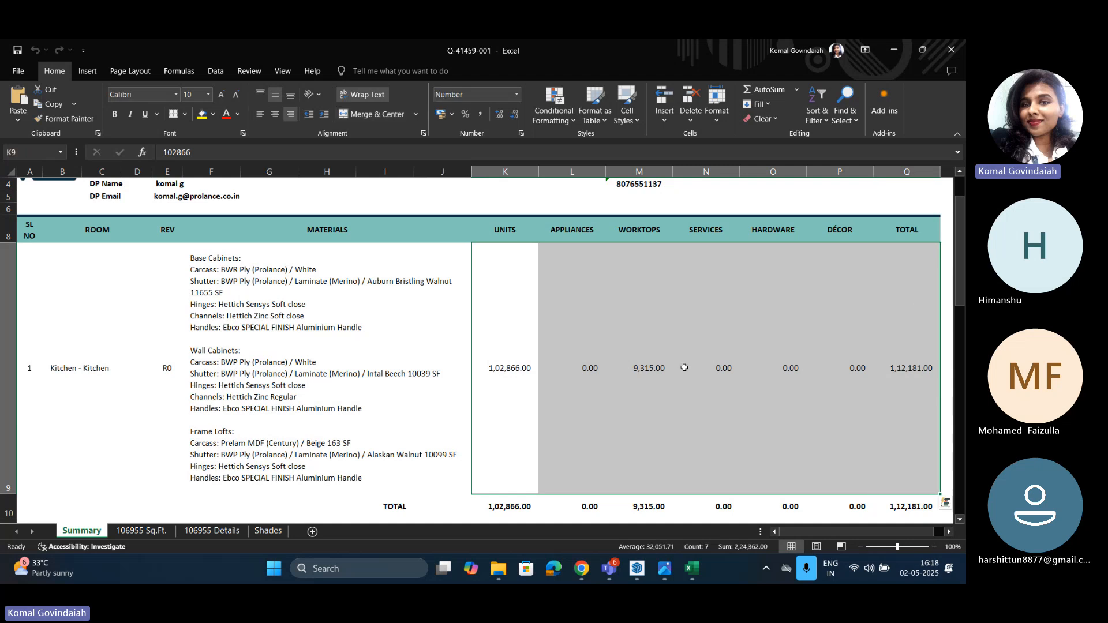
{"action": "left_click", "coordinate": [657, 295]}
{"action": "left_click", "coordinate": [709, 238]}
{"action": "left_click", "coordinate": [780, 237]}
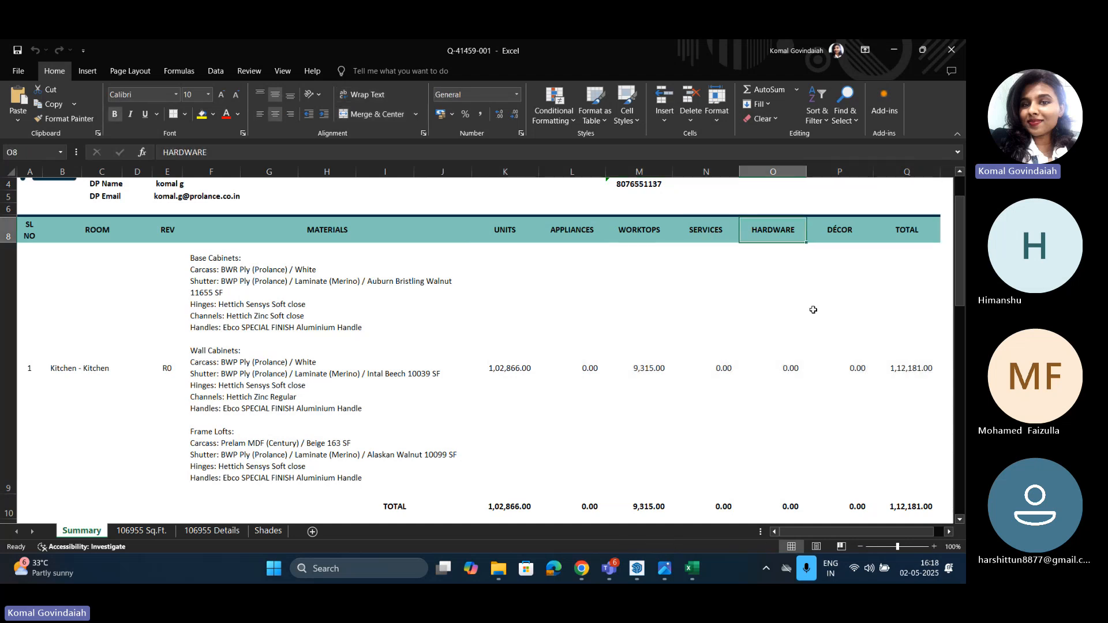
{"action": "scroll", "coordinate": [813, 310], "scroll_direction": "down", "scroll_amount": 2}
{"action": "scroll", "coordinate": [818, 322], "scroll_direction": "up", "scroll_amount": 1}
{"action": "scroll", "coordinate": [828, 321], "scroll_direction": "down", "scroll_amount": 1}
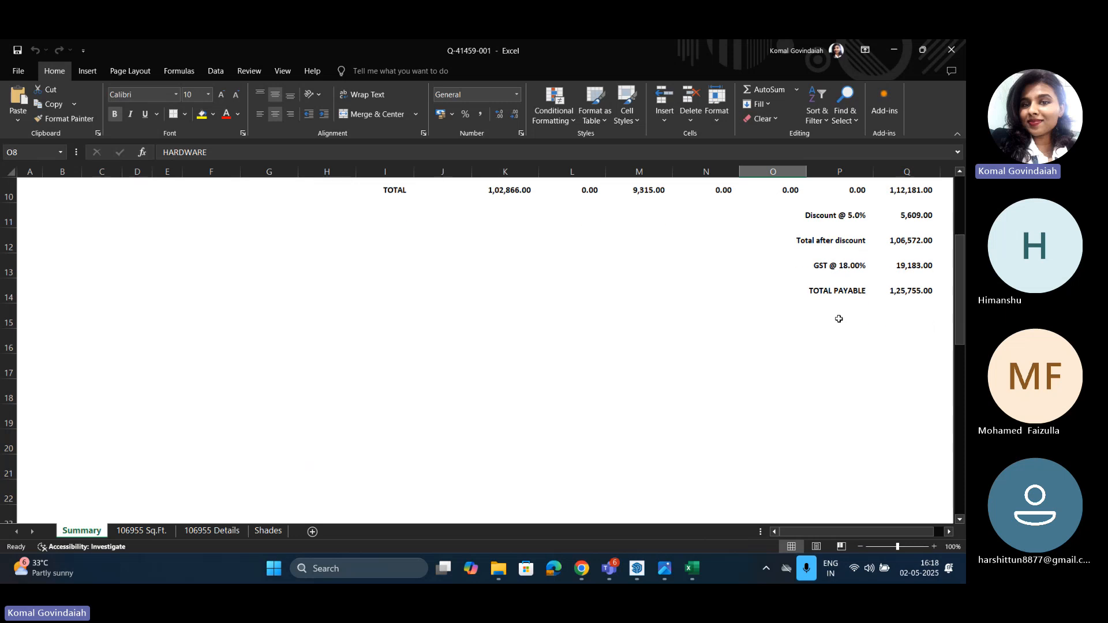
Step: Check the Summary sheet's discount, post-discount total, GST and total payable, and look back over the Kitchen materials
{"action": "left_click", "coordinate": [913, 198]}
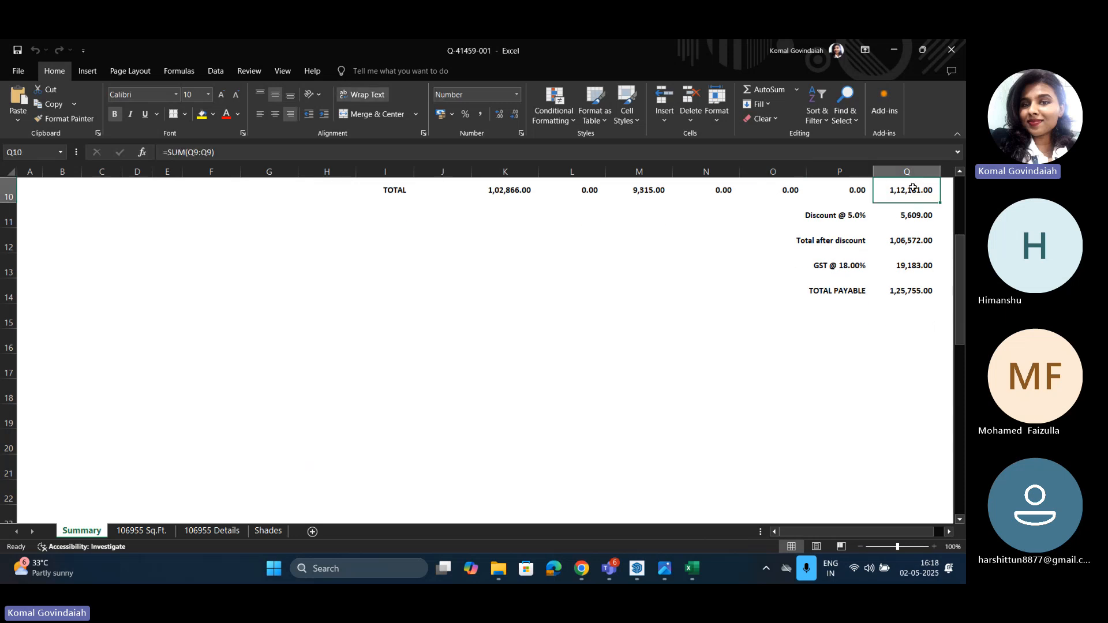
{"action": "left_click", "coordinate": [908, 217]}
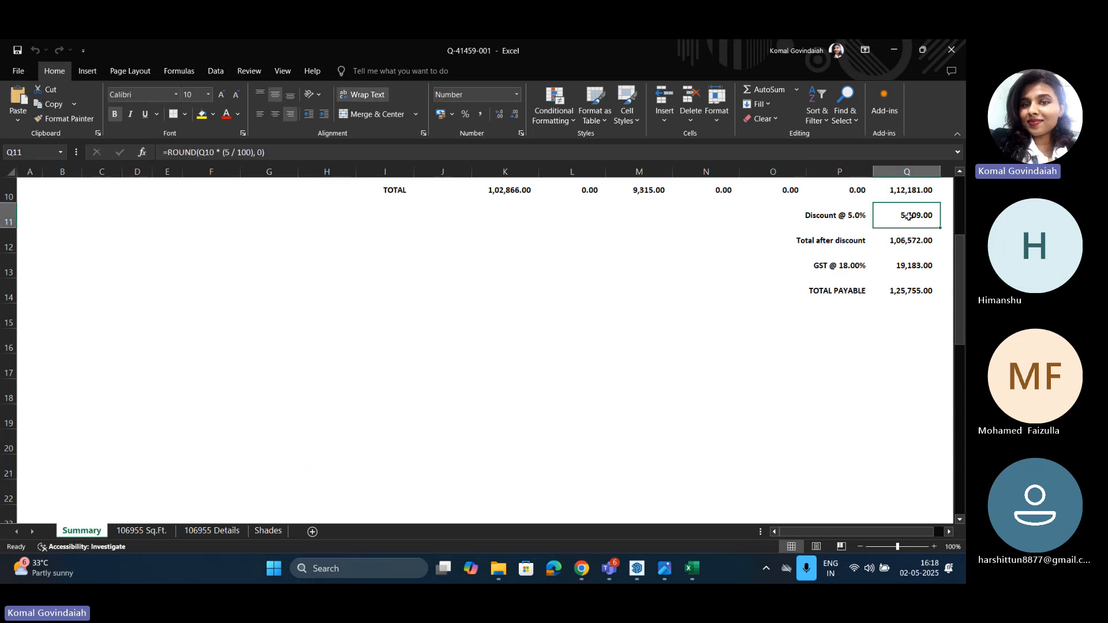
{"action": "left_click_drag", "start_coordinate": [809, 239], "coordinate": [918, 291]}
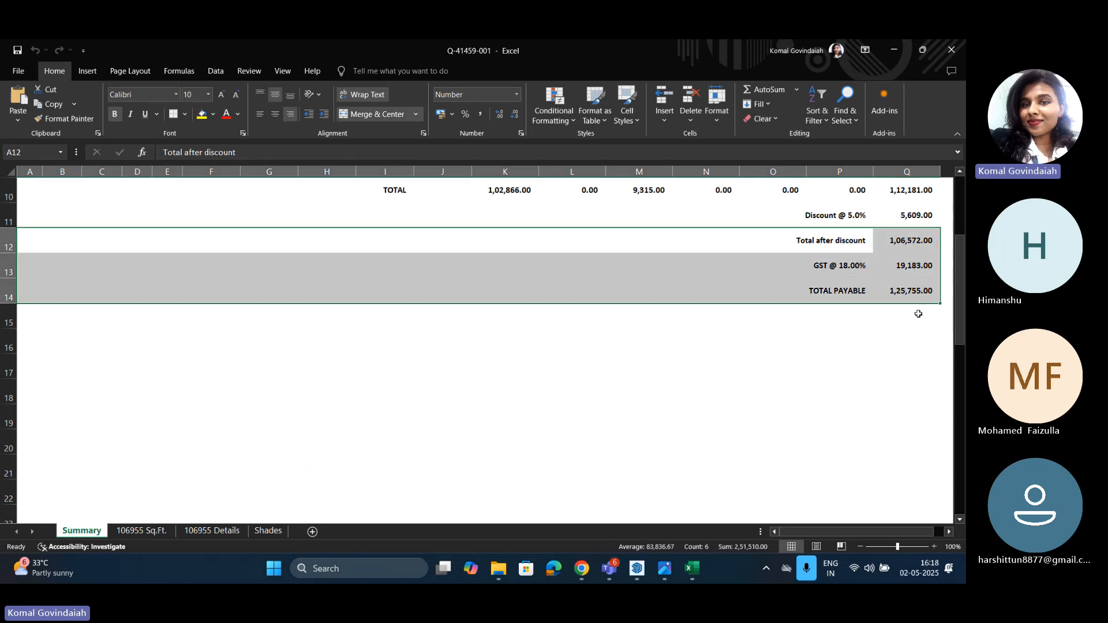
{"action": "left_click", "coordinate": [914, 308]}
{"action": "left_click", "coordinate": [915, 290]}
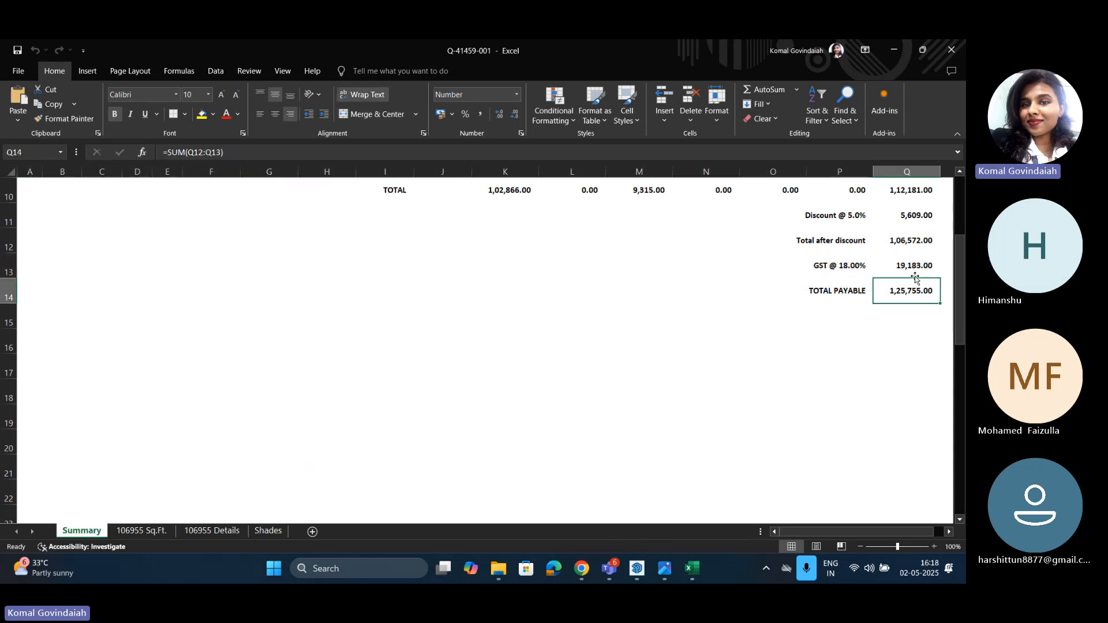
{"action": "scroll", "coordinate": [396, 463], "scroll_direction": "up", "scroll_amount": 3}
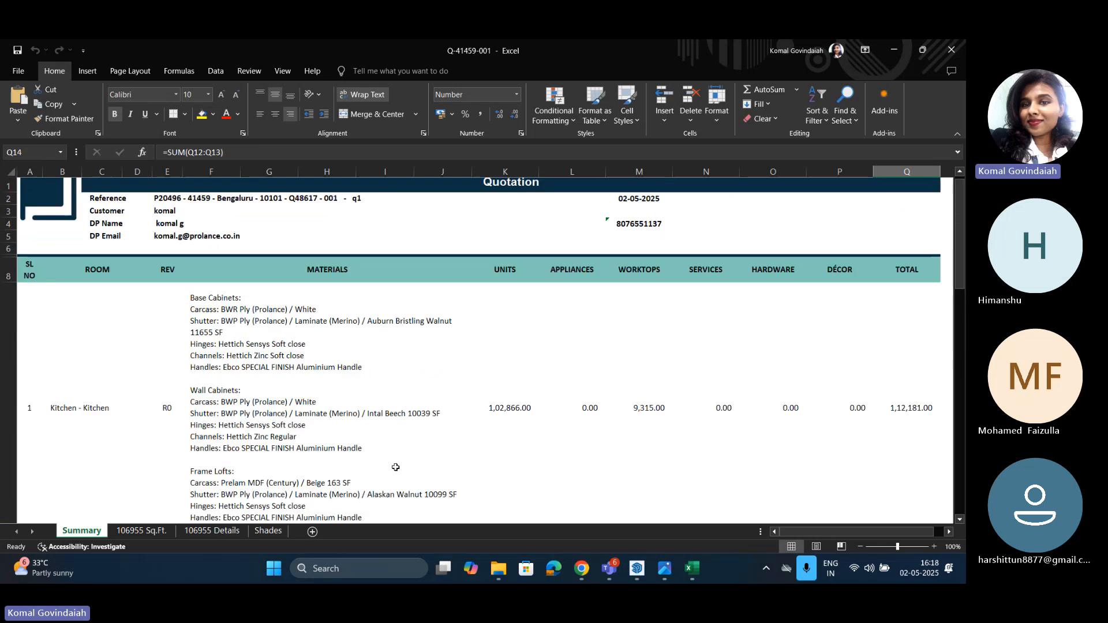
{"action": "scroll", "coordinate": [396, 466], "scroll_direction": "down", "scroll_amount": 1}
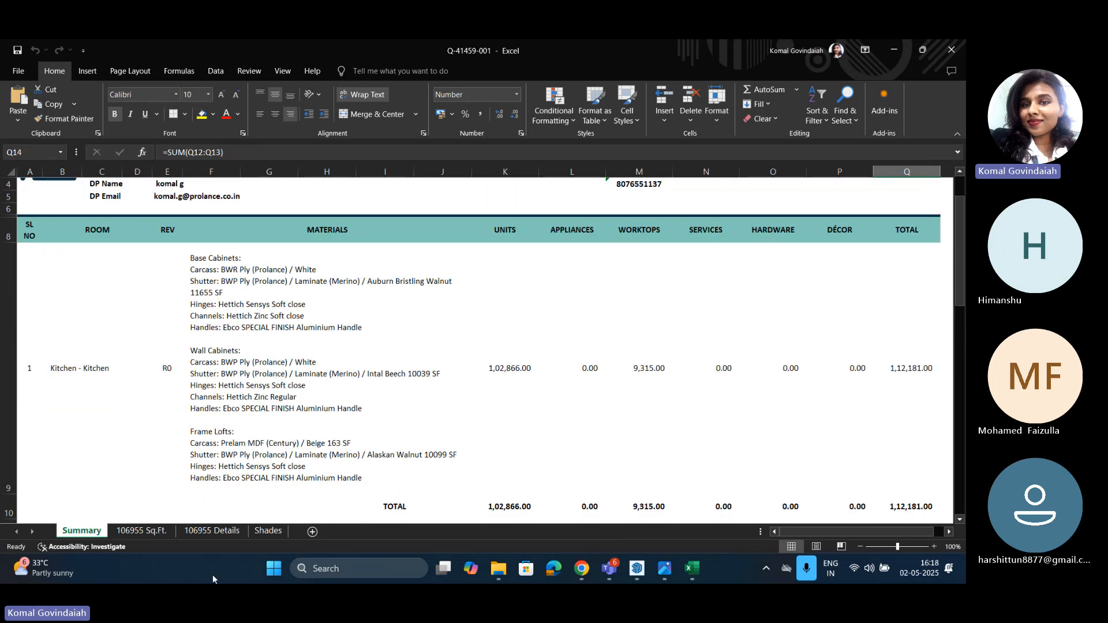
Step: Examine the 106955 Sq.Ft. sheet, covering cabinet area, cost per square foot, totals and the cost breakdown through total payable
{"action": "left_click", "coordinate": [164, 529]}
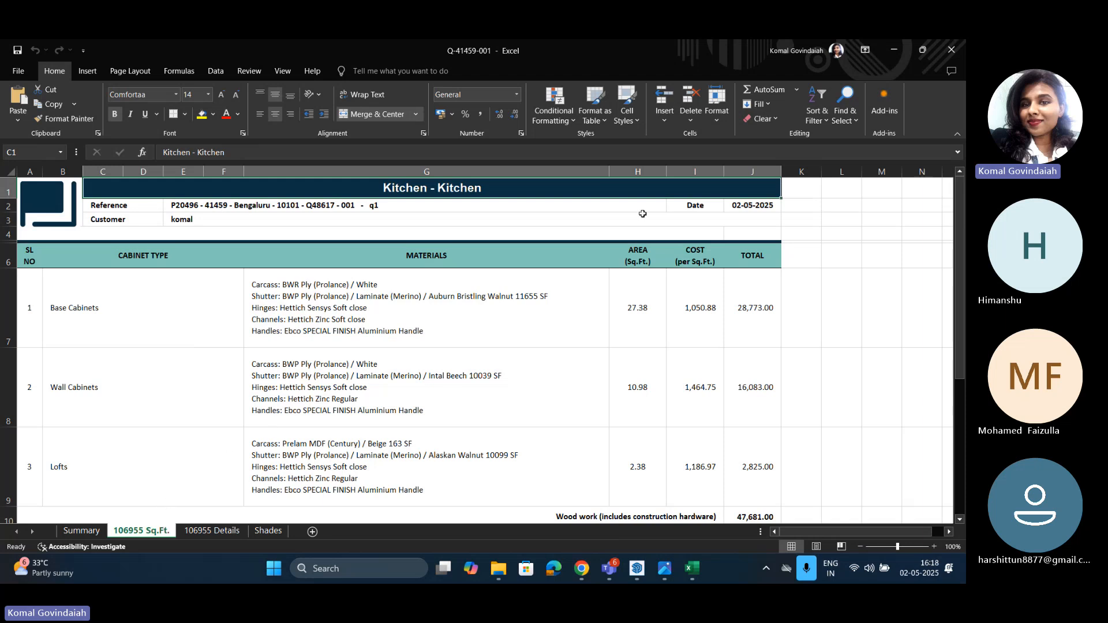
{"action": "left_click", "coordinate": [693, 171]}
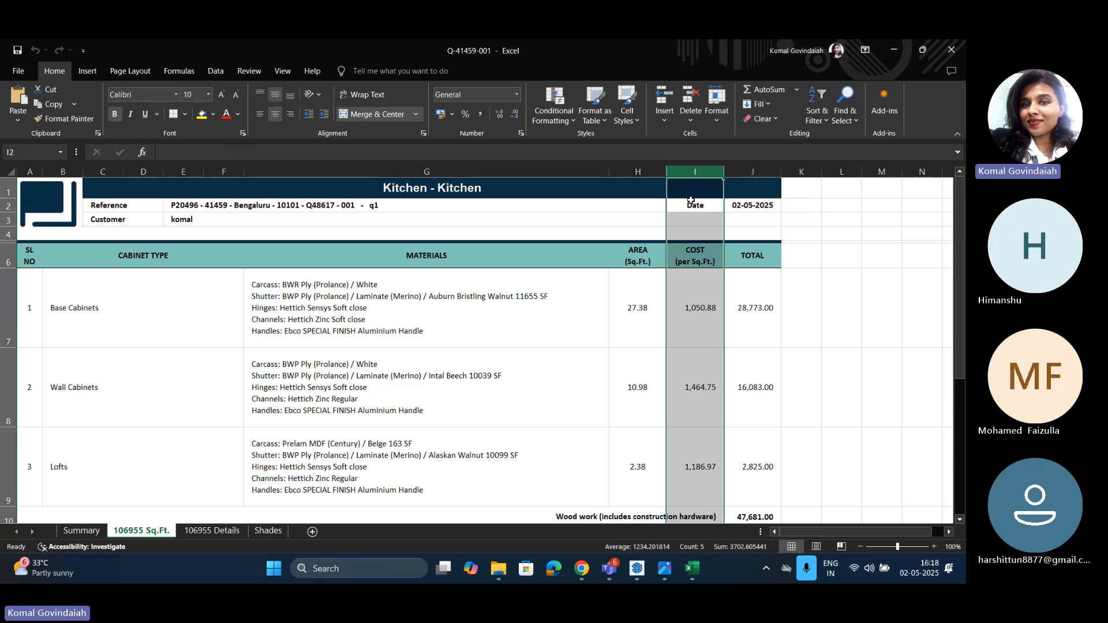
{"action": "left_click", "coordinate": [693, 334]}
{"action": "left_click", "coordinate": [697, 390]}
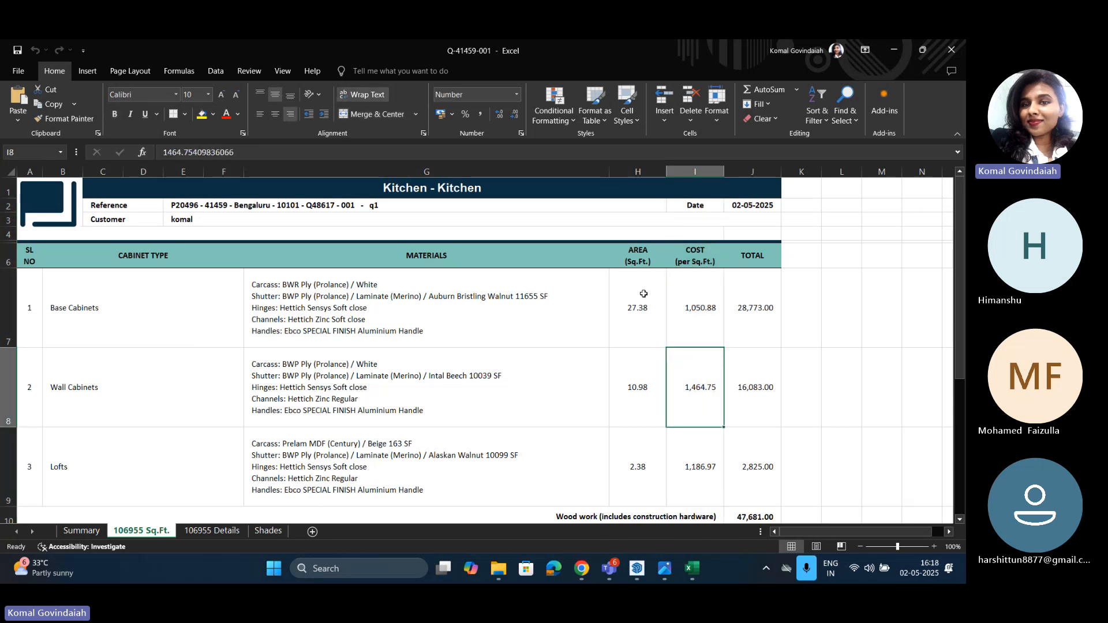
{"action": "left_click", "coordinate": [638, 173]}
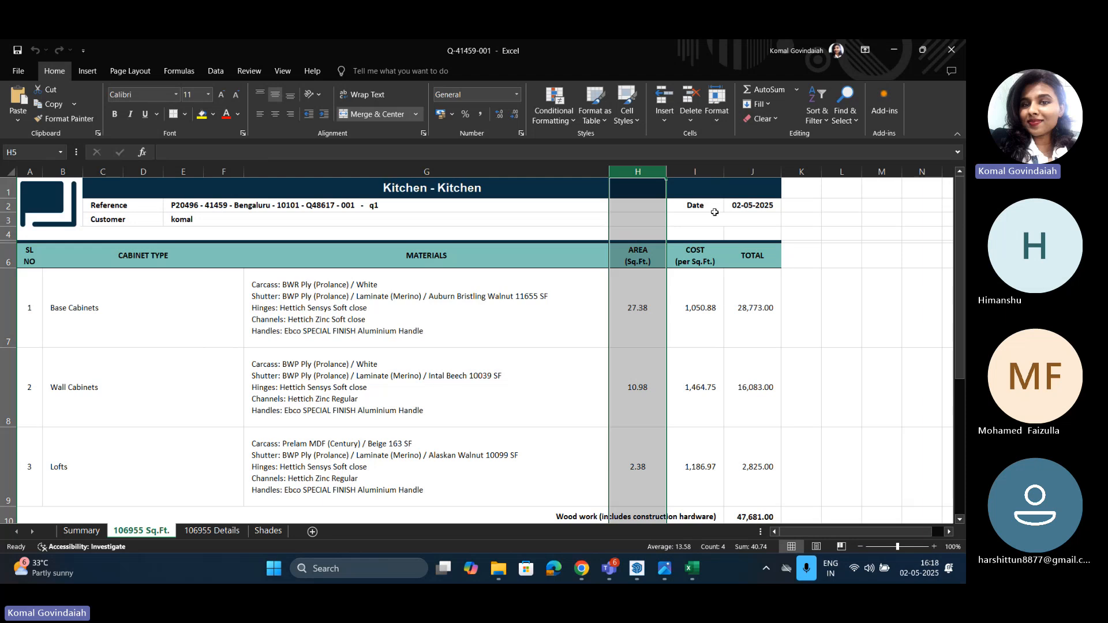
{"action": "left_click", "coordinate": [705, 167]}
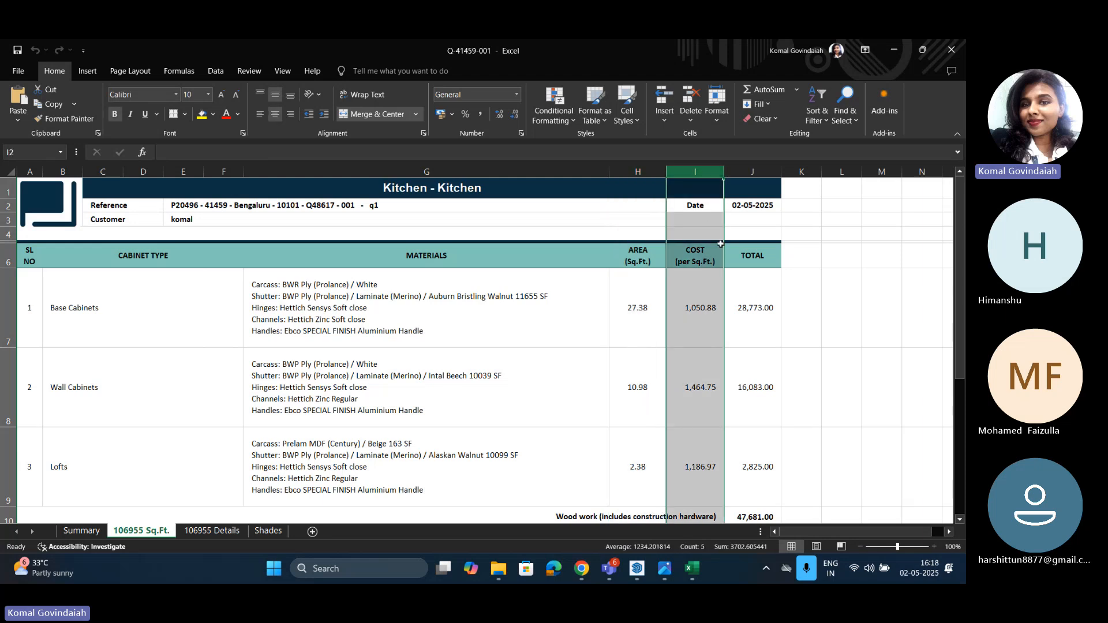
{"action": "left_click", "coordinate": [750, 172]}
{"action": "scroll", "coordinate": [749, 186], "scroll_direction": "down", "scroll_amount": 4}
{"action": "scroll", "coordinate": [750, 185], "scroll_direction": "up", "scroll_amount": 1}
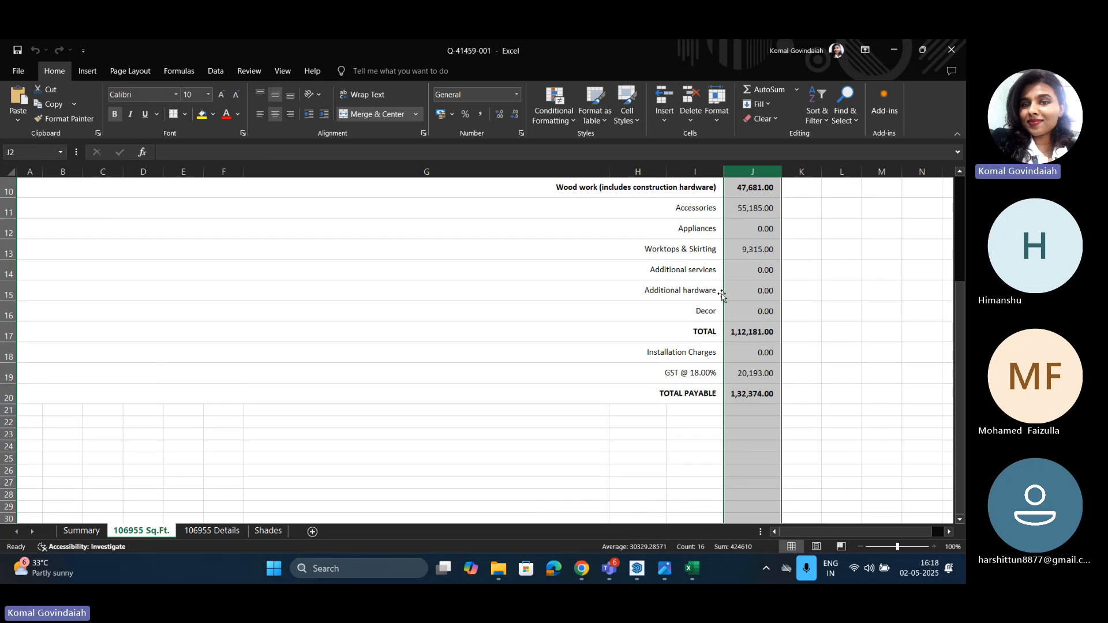
{"action": "left_click_drag", "start_coordinate": [614, 207], "coordinate": [767, 403]}
{"action": "left_click", "coordinate": [743, 396]}
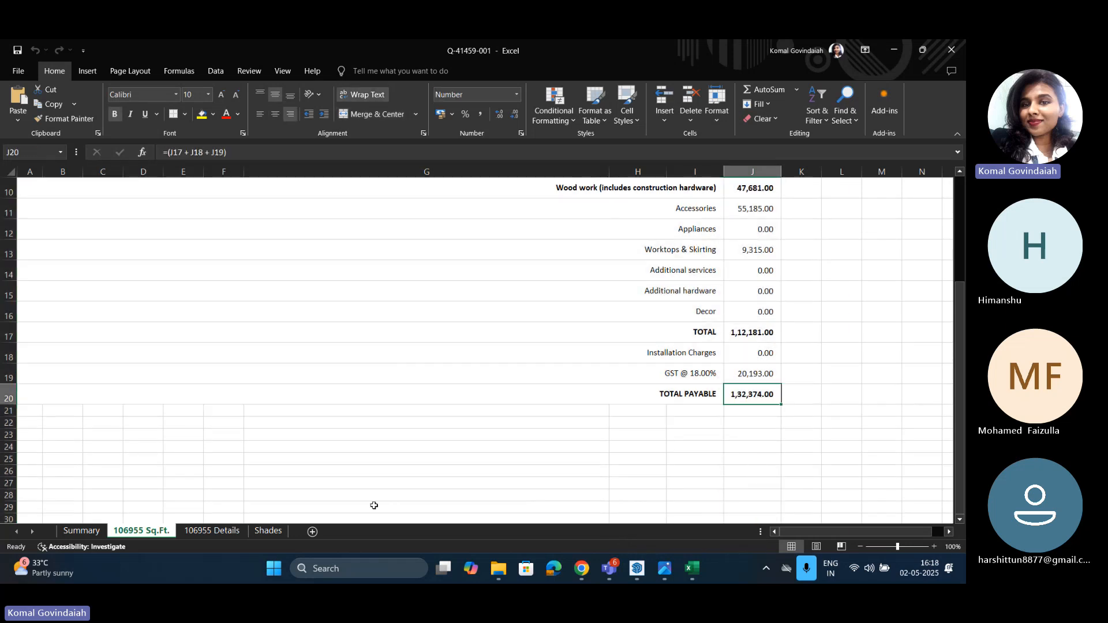
Step: Examine the 106955 Details sheet, from the first base drawer unit's sizes, accessories and price through the lofts and worktops
{"action": "left_click", "coordinate": [227, 532]}
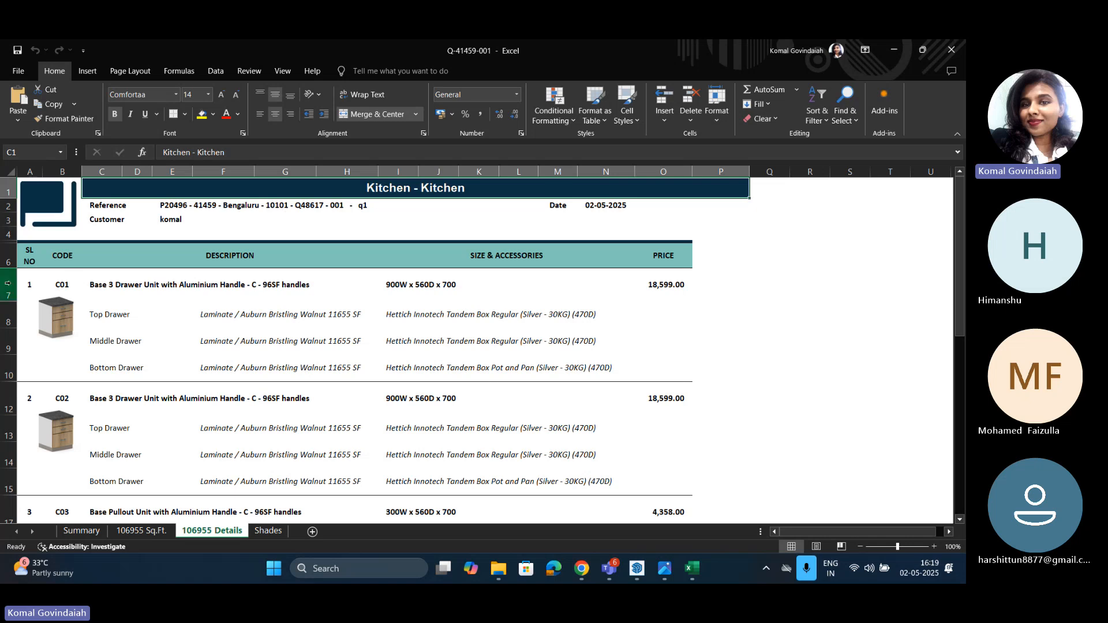
{"action": "left_click_drag", "start_coordinate": [3, 275], "coordinate": [10, 369]}
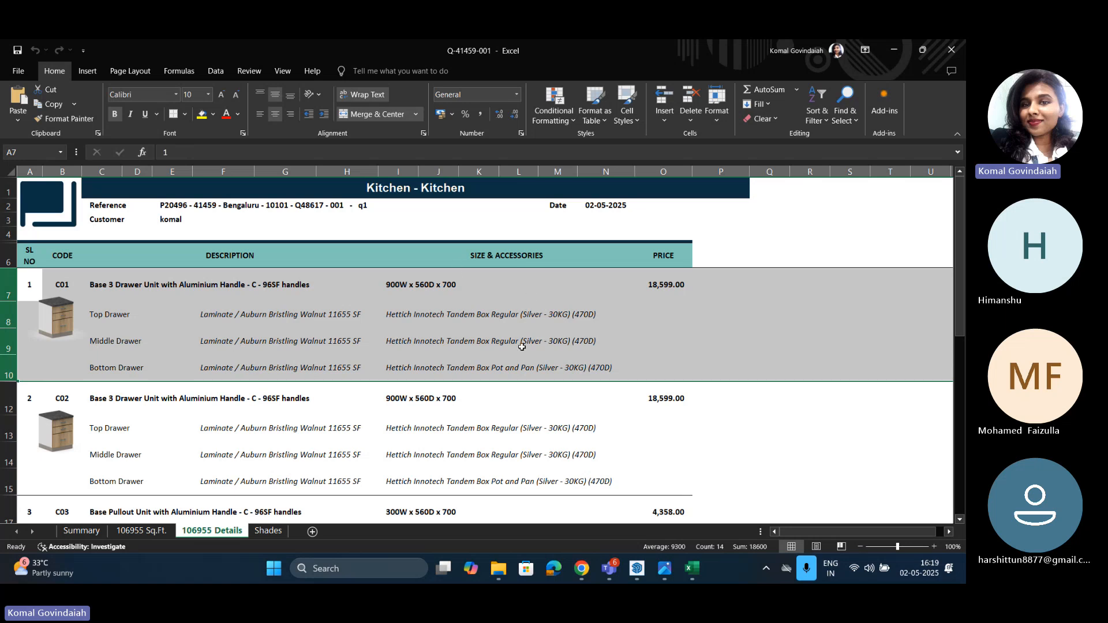
{"action": "scroll", "coordinate": [410, 361], "scroll_direction": "down", "scroll_amount": 4}
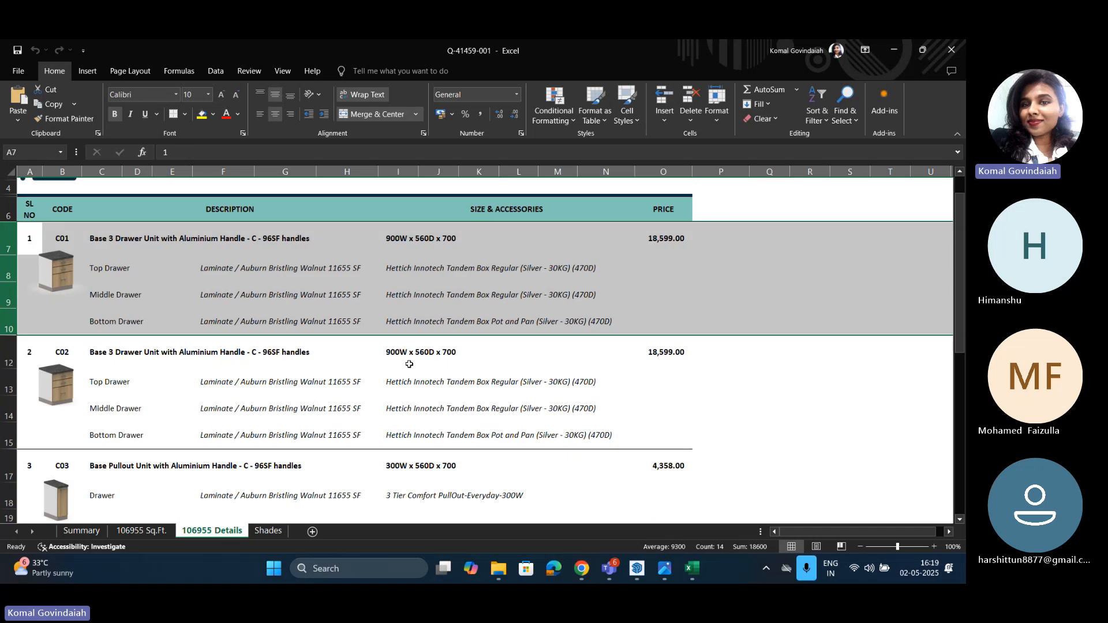
{"action": "scroll", "coordinate": [410, 362], "scroll_direction": "down", "scroll_amount": 8}
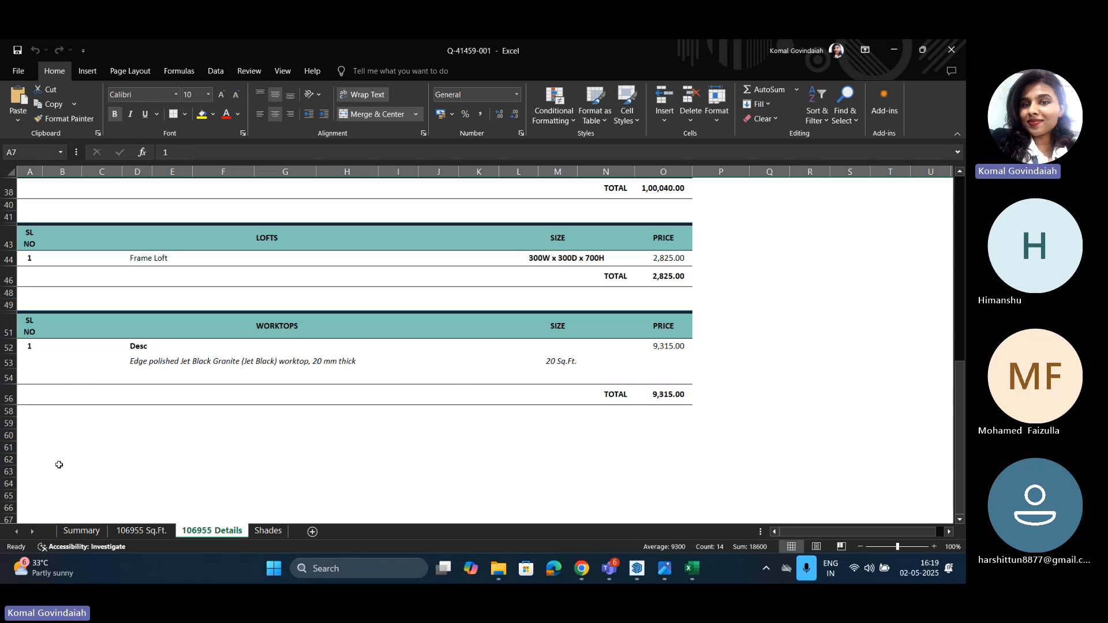
Step: View the Shades legend, look over the cabinet entries in the 106955 Details sheet again, and close the quotation workbook
{"action": "left_click", "coordinate": [268, 531]}
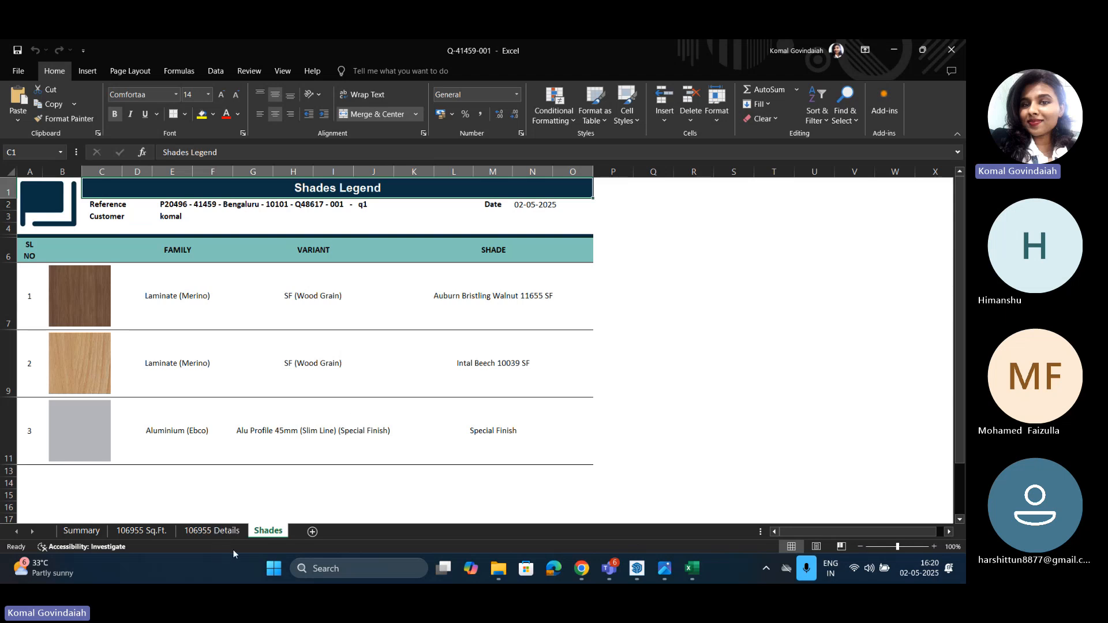
{"action": "left_click", "coordinate": [210, 530]}
{"action": "scroll", "coordinate": [308, 429], "scroll_direction": "up", "scroll_amount": 3}
{"action": "scroll", "coordinate": [308, 429], "scroll_direction": "up", "scroll_amount": 7}
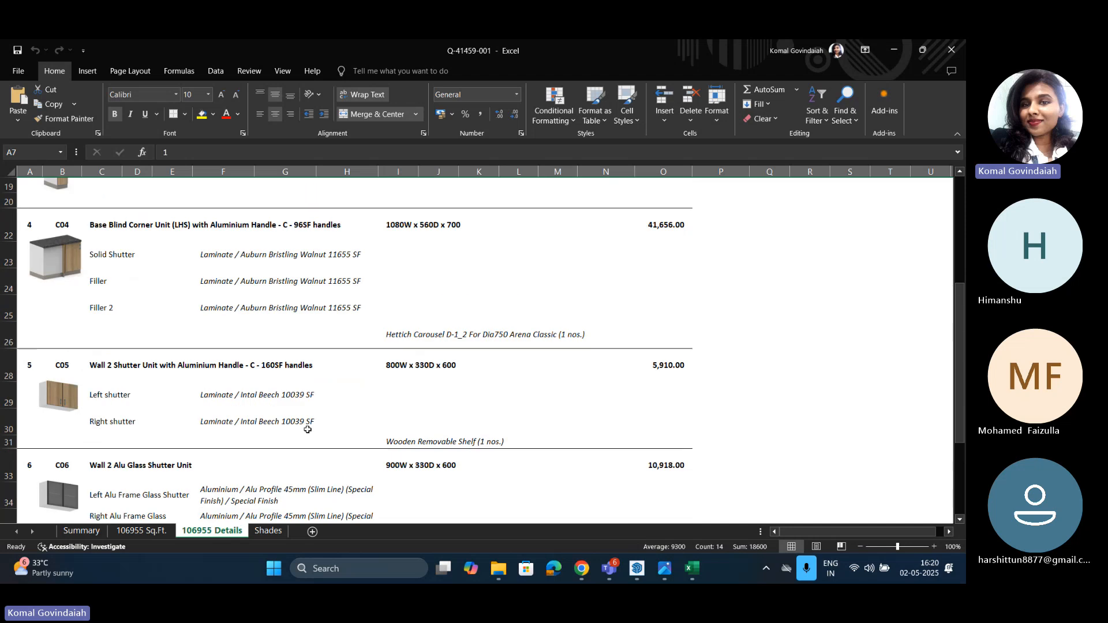
{"action": "left_click", "coordinate": [697, 369]}
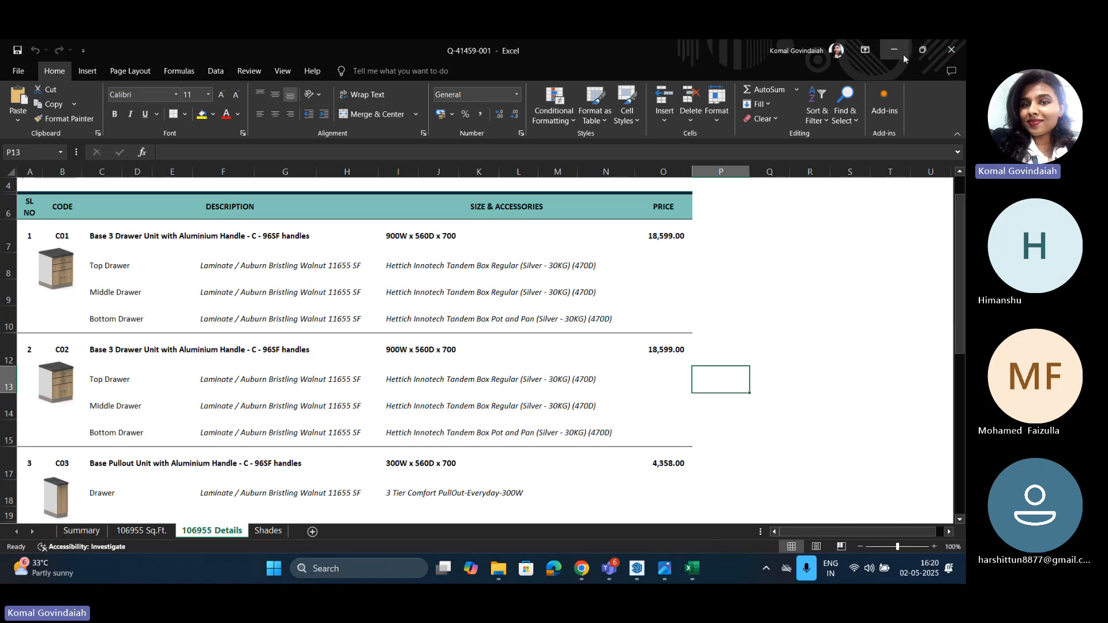
{"action": "left_click", "coordinate": [952, 50]}
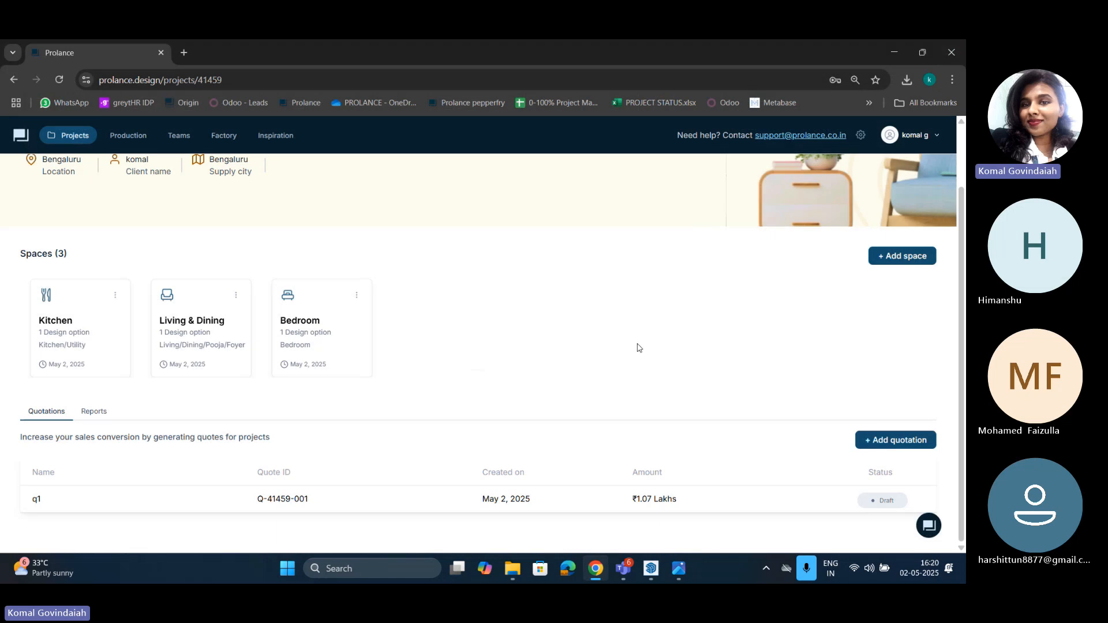
Step: Switch to the Teams meeting, admit the participant waiting in the lobby and mute that participant
{"action": "mouse_move", "coordinate": [621, 571]}
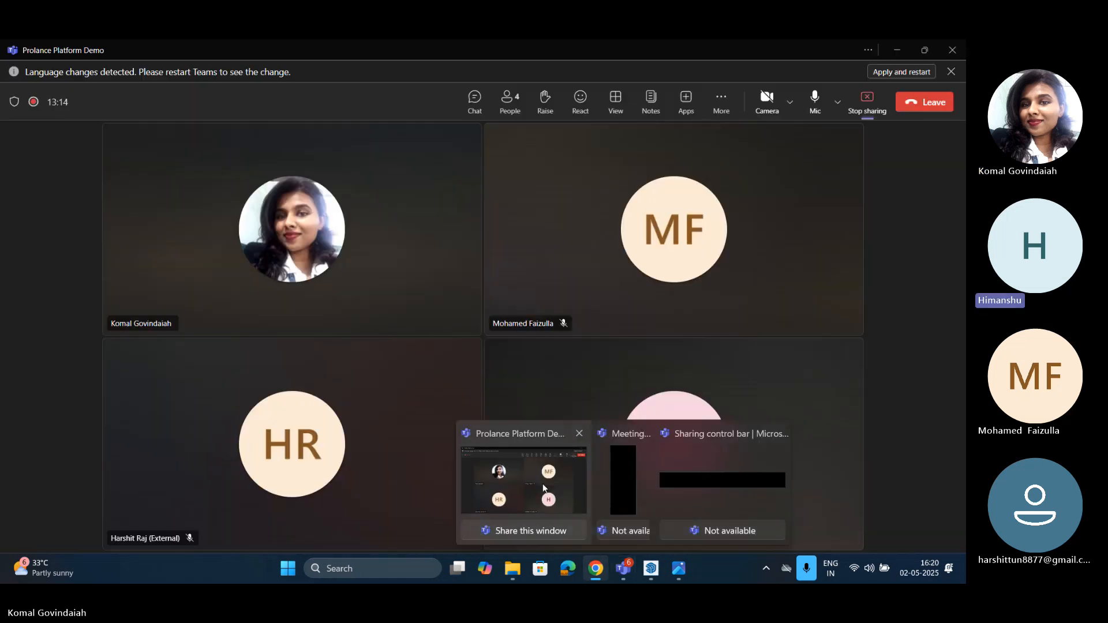
{"action": "left_click", "coordinate": [545, 491]}
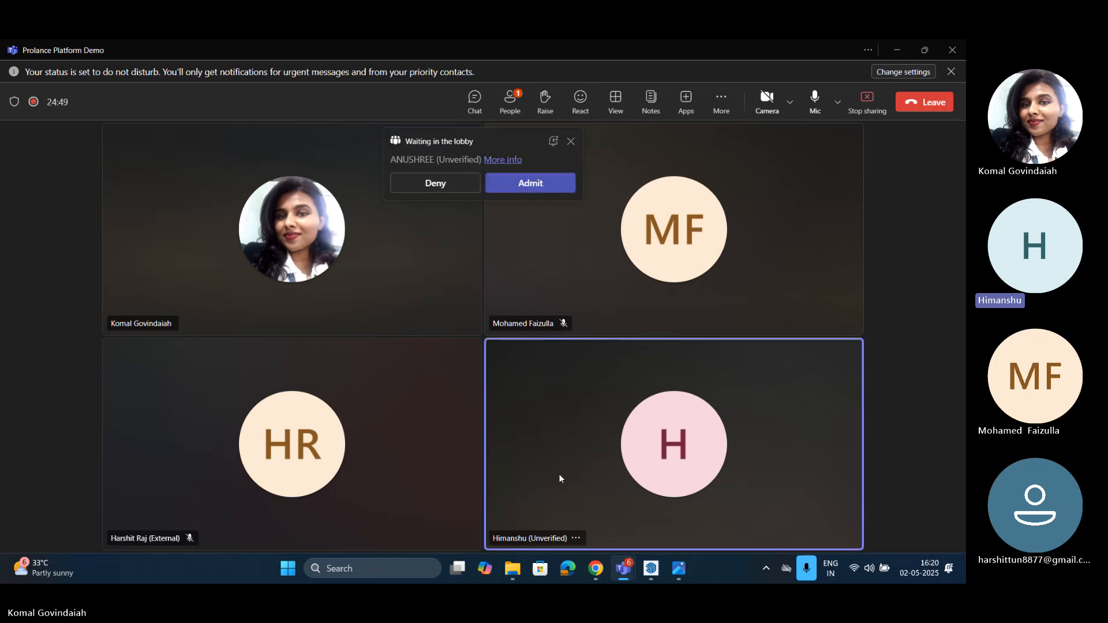
{"action": "left_click", "coordinate": [531, 182]}
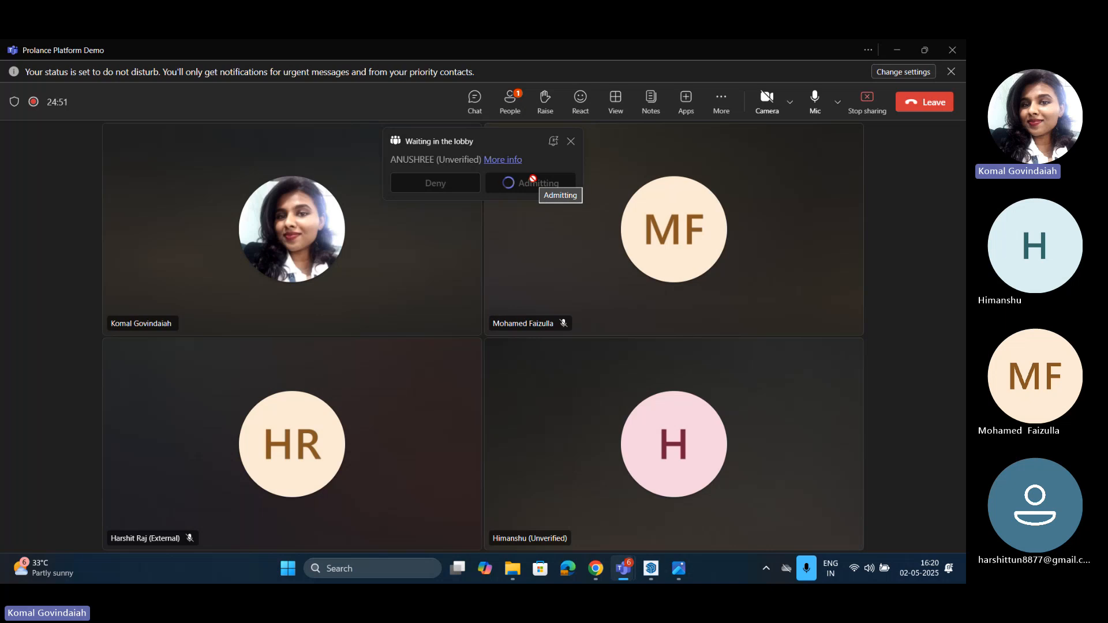
{"action": "left_click", "coordinate": [534, 182]}
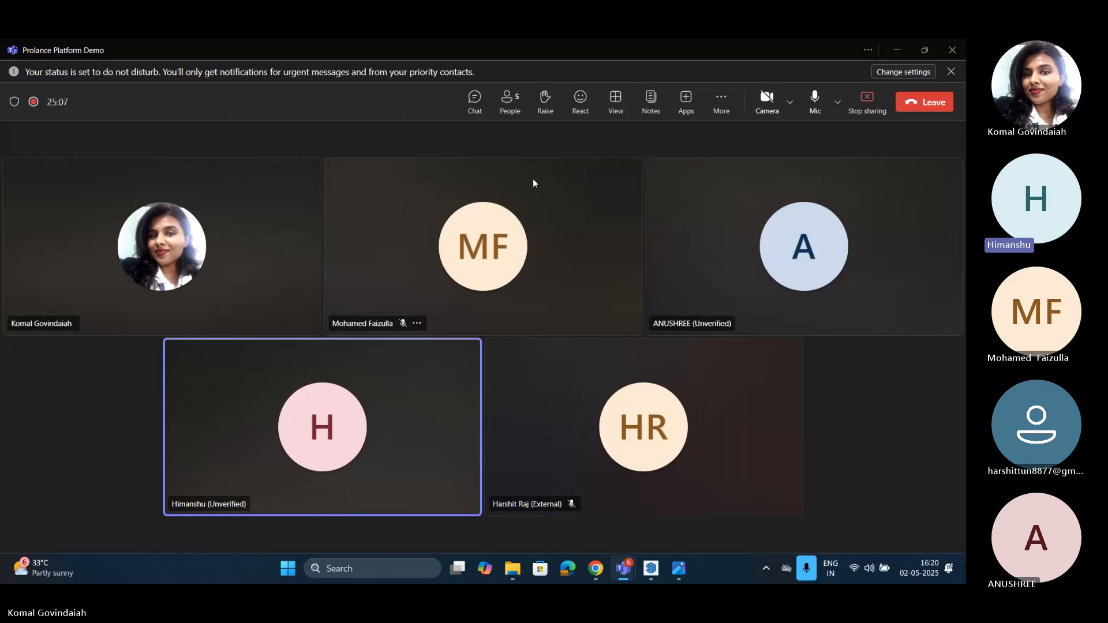
{"action": "left_click", "coordinate": [740, 325]}
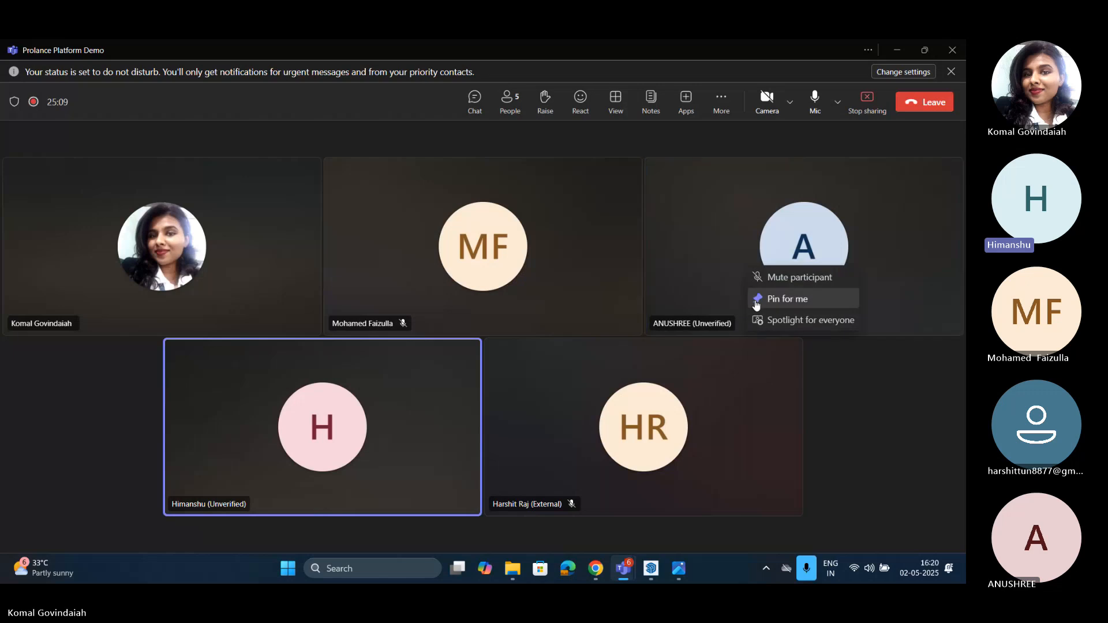
{"action": "left_click", "coordinate": [773, 278]}
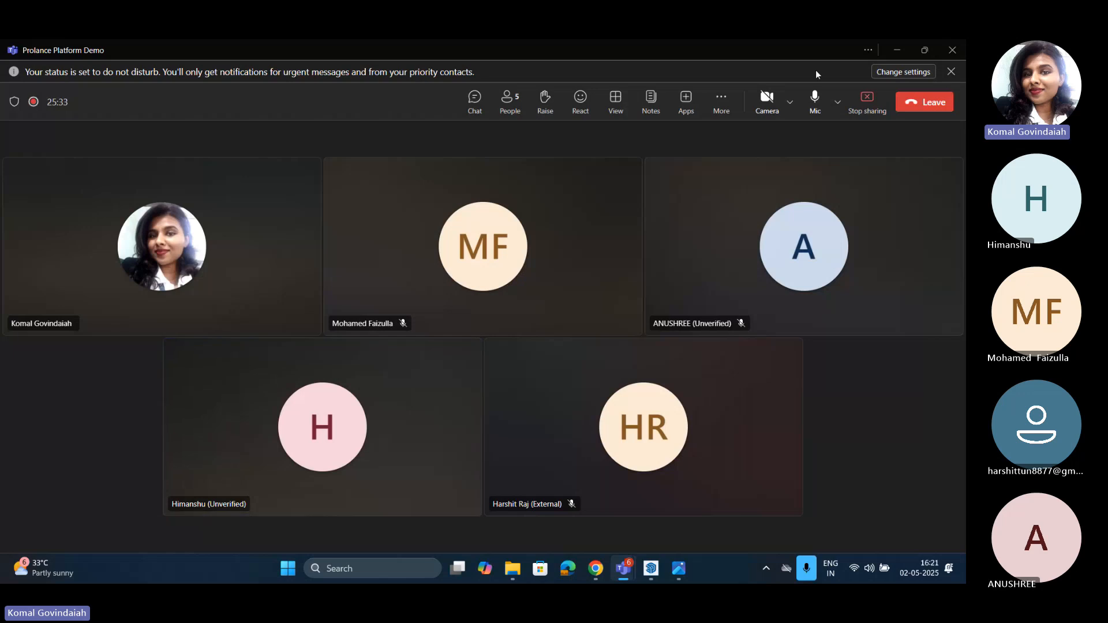
Step: Minimize the meeting, browser and image viewer windows to bring SketchUp Pro into view
{"action": "left_click", "coordinate": [896, 49]}
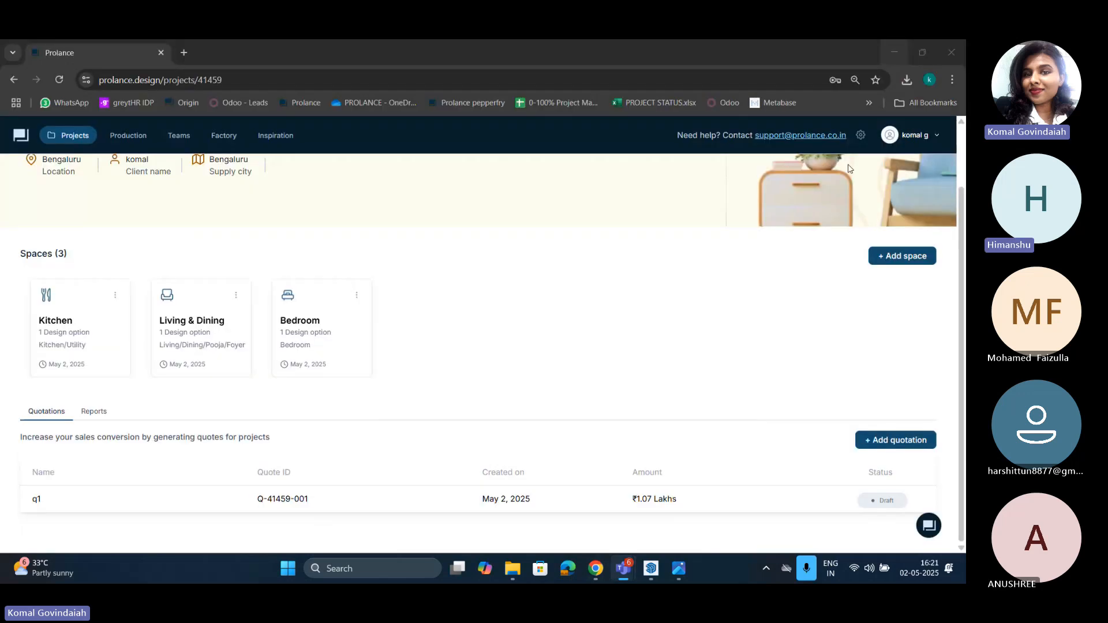
{"action": "left_click", "coordinate": [693, 298]}
{"action": "left_click", "coordinate": [936, 251]}
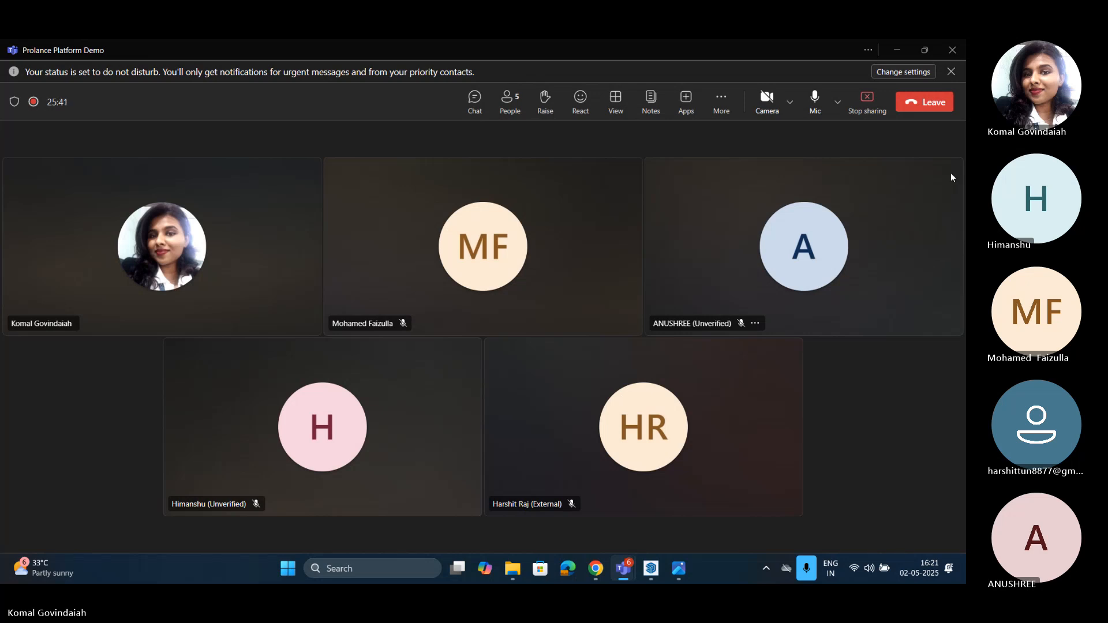
{"action": "left_click", "coordinate": [888, 47]}
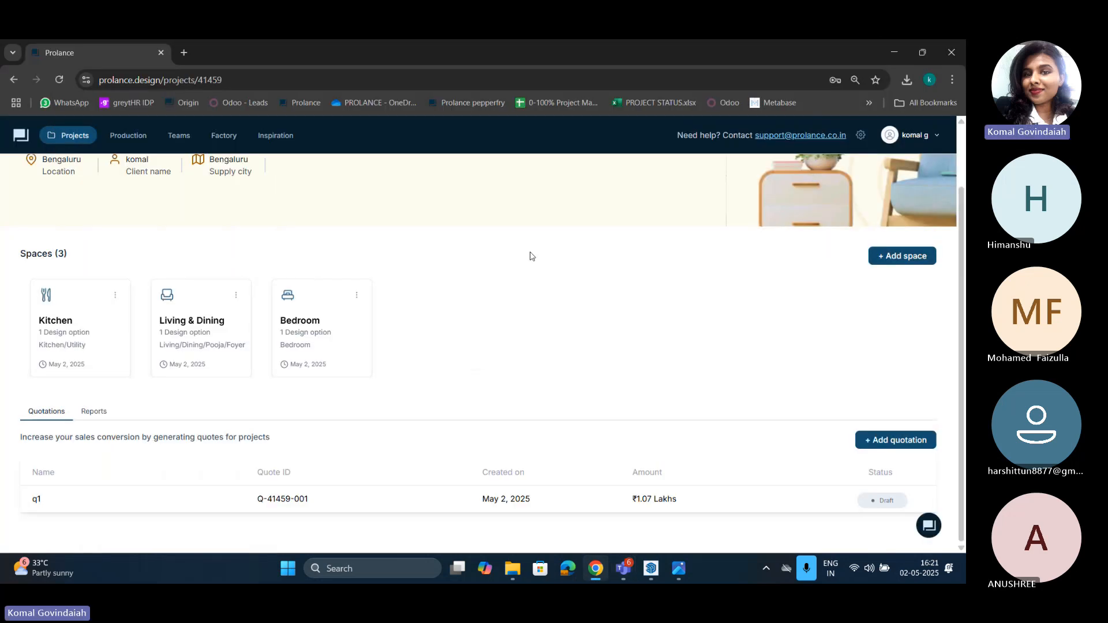
{"action": "left_click", "coordinate": [895, 51]}
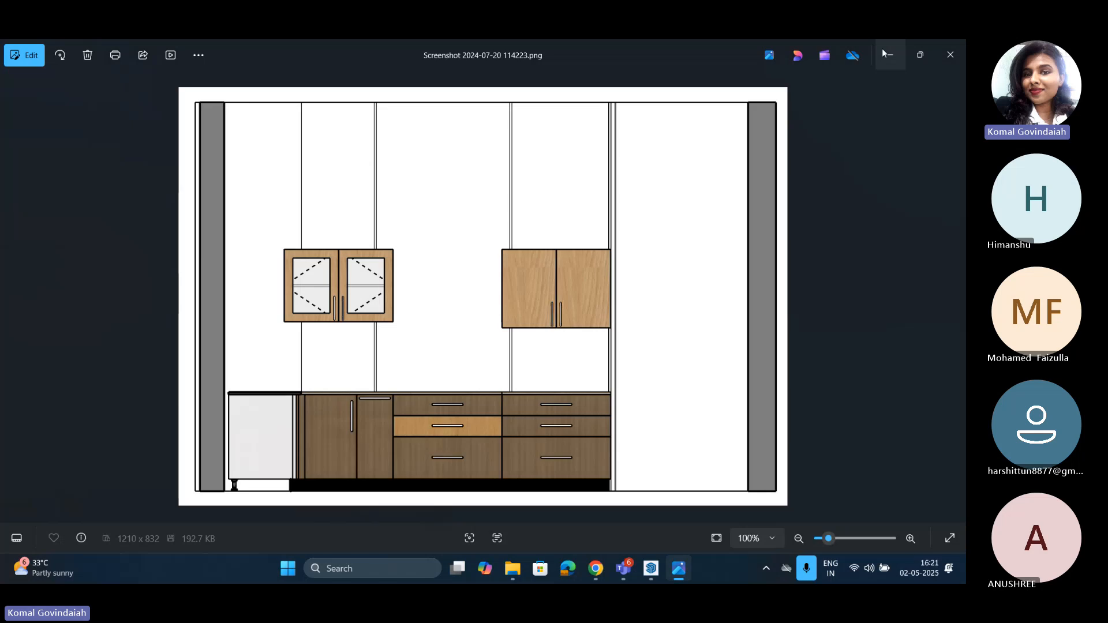
{"action": "left_click", "coordinate": [882, 53]}
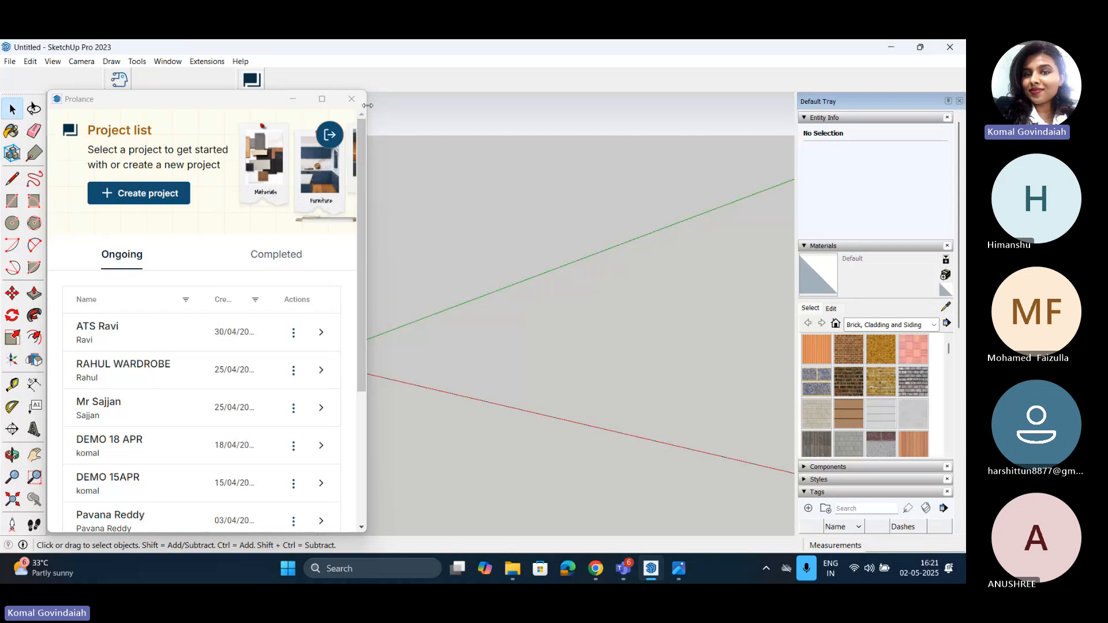
Step: Sign out of the Prolance extension and reopen it to refresh the project list, and open the Create Project form
{"action": "left_click", "coordinate": [330, 134]}
{"action": "left_click", "coordinate": [253, 80]}
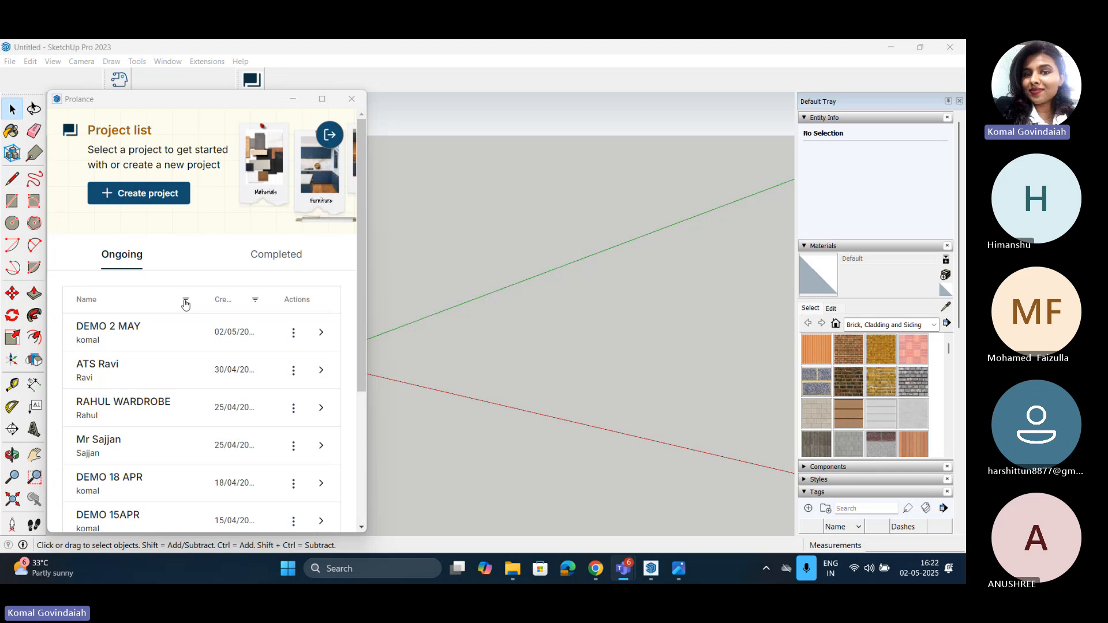
{"action": "left_click", "coordinate": [170, 193]}
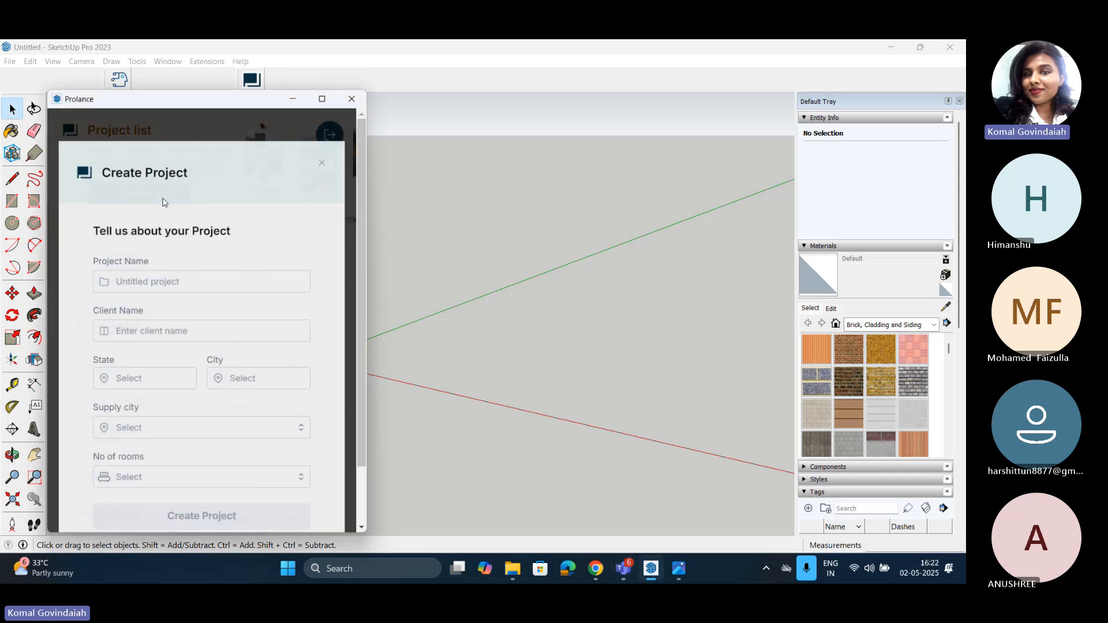
{"action": "scroll", "coordinate": [194, 338], "scroll_direction": "down", "scroll_amount": 1}
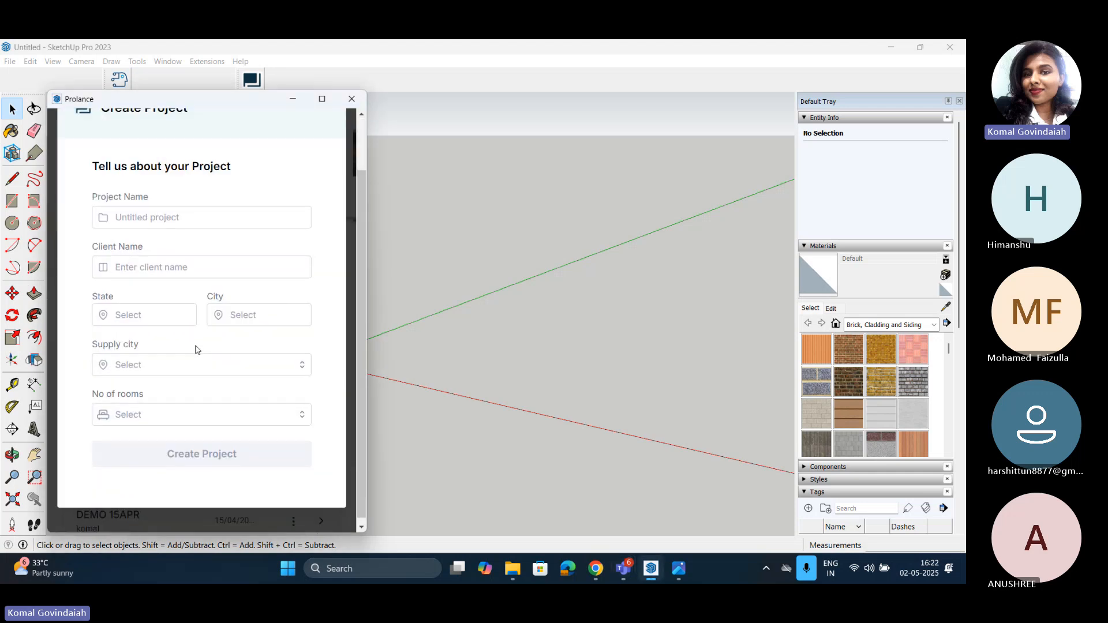
Step: Leave the Create Project form, open the Kitchen design option of the DEMO 2 MAY project, and bring up its Web to SKP cabinet list
{"action": "left_click", "coordinate": [118, 511]}
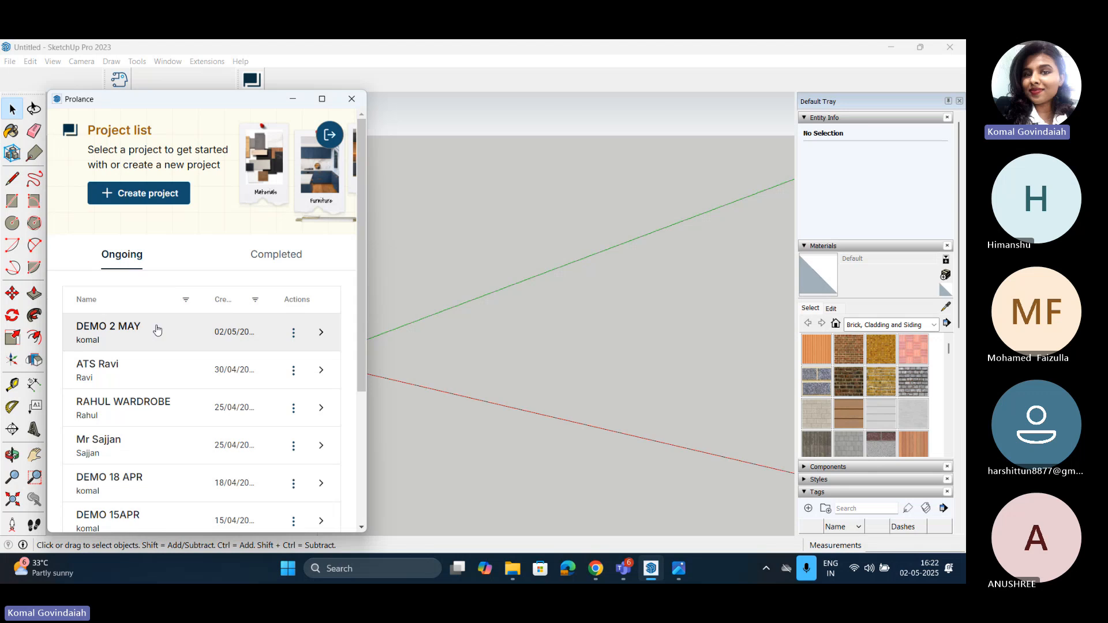
{"action": "left_click", "coordinate": [99, 338]}
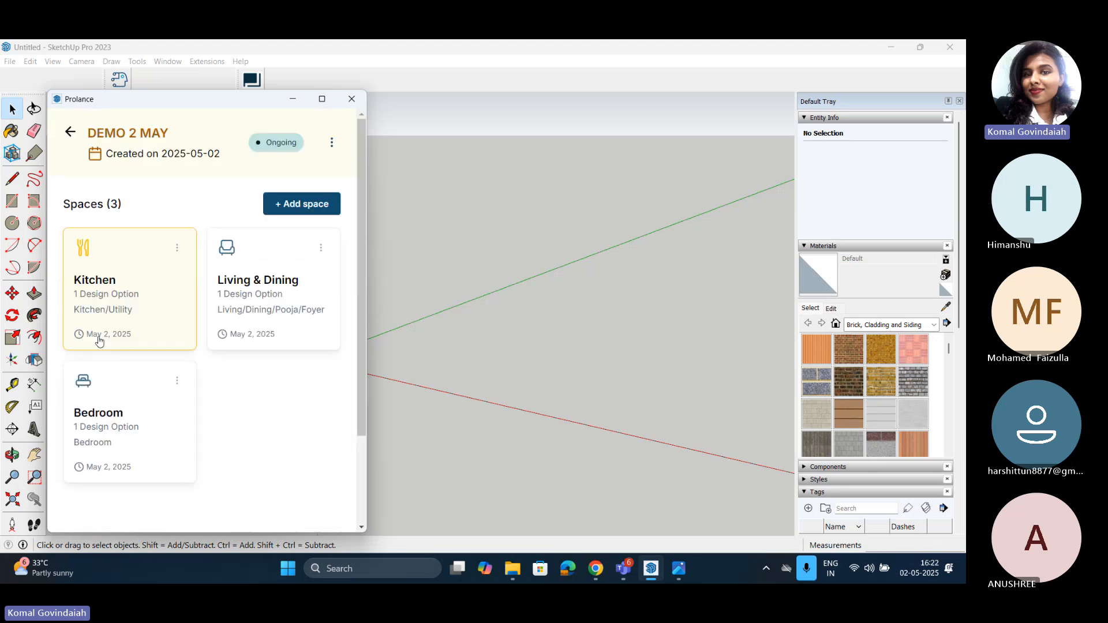
{"action": "left_click", "coordinate": [116, 272]}
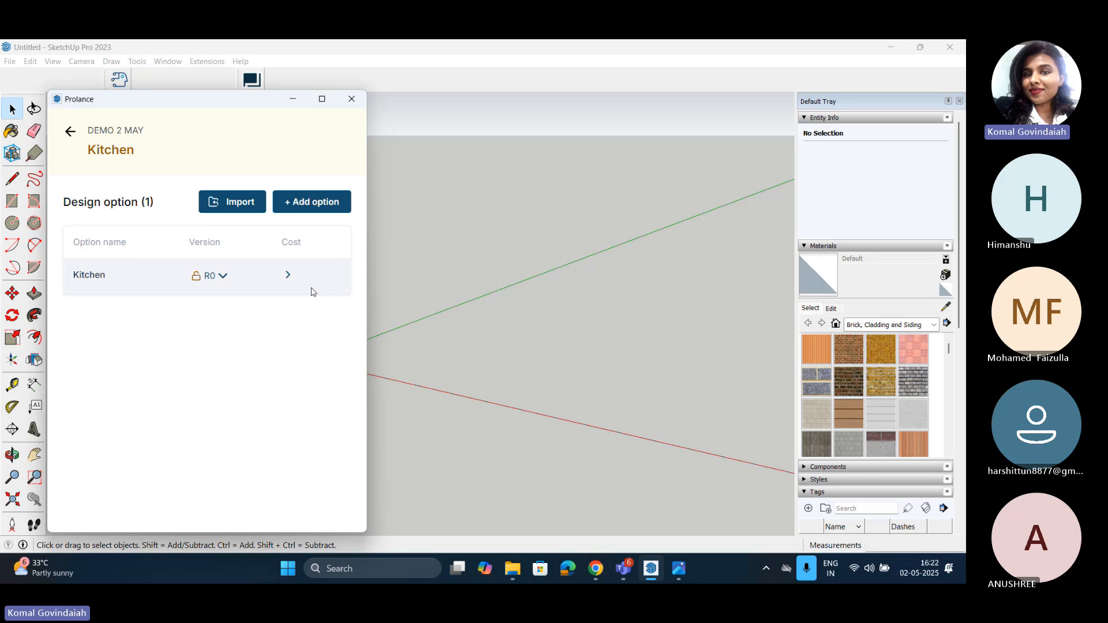
{"action": "left_click", "coordinate": [289, 276]}
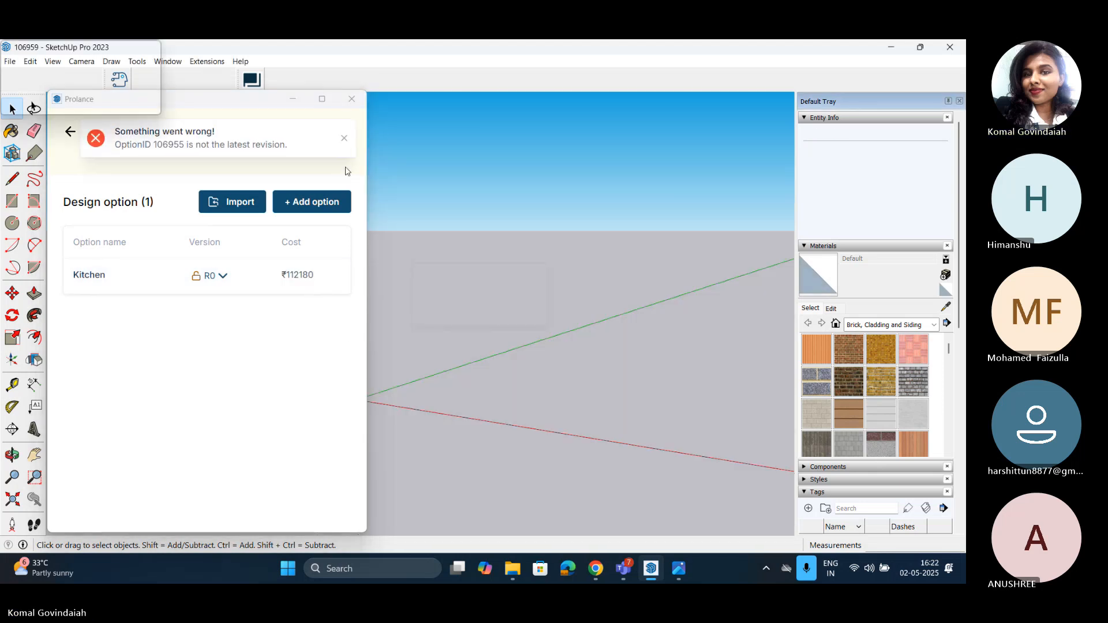
{"action": "left_click", "coordinate": [526, 316]}
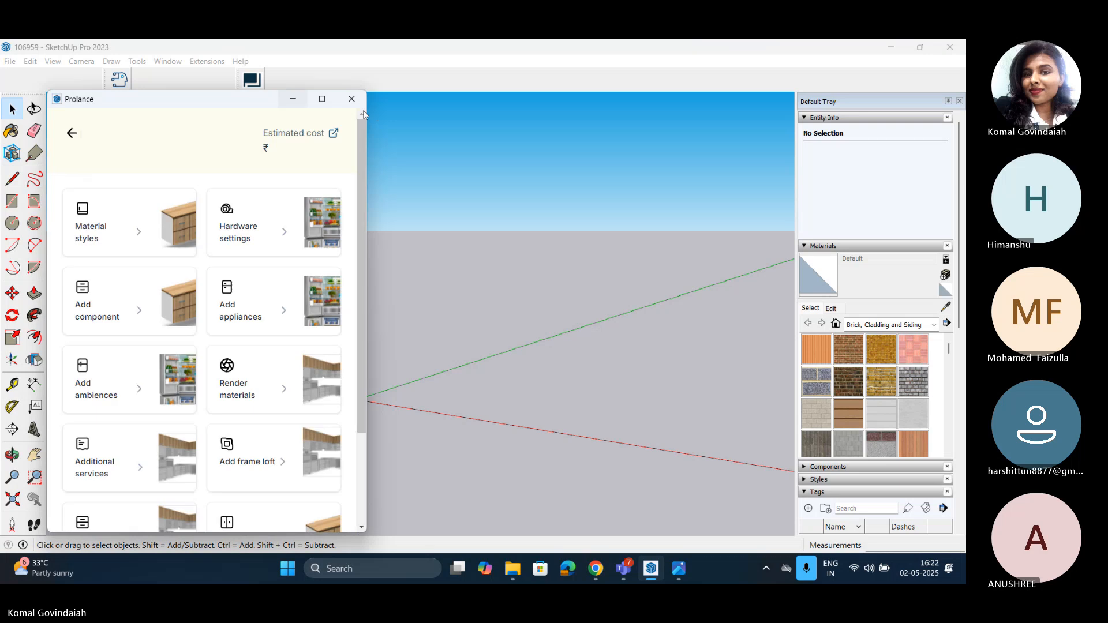
{"action": "left_click", "coordinate": [500, 312]}
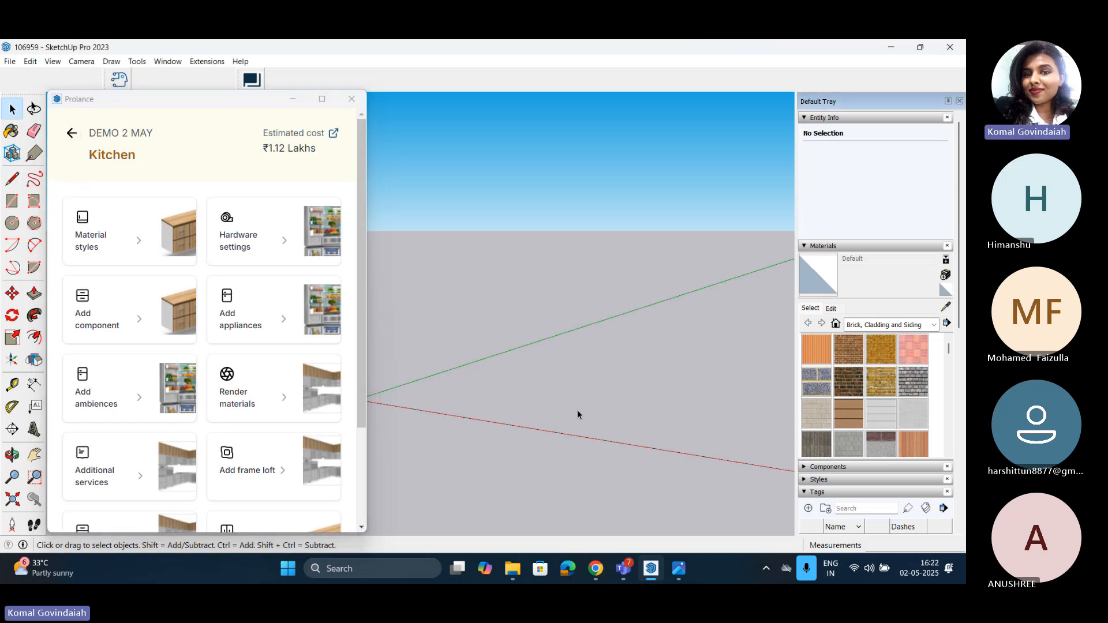
{"action": "scroll", "coordinate": [270, 456], "scroll_direction": "down", "scroll_amount": 3}
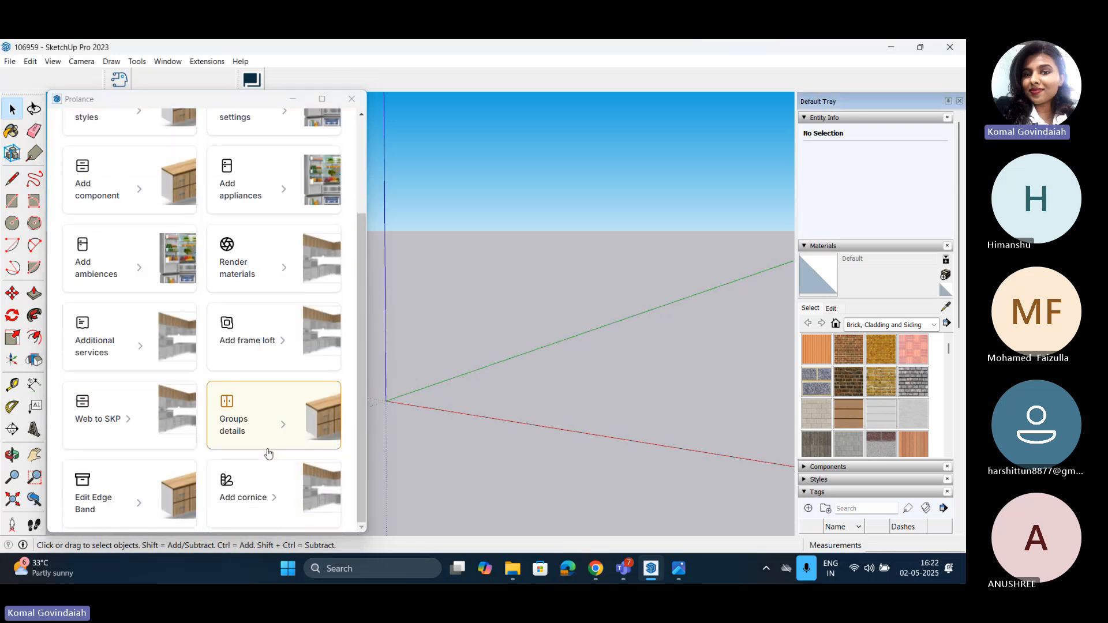
{"action": "left_click", "coordinate": [129, 404]}
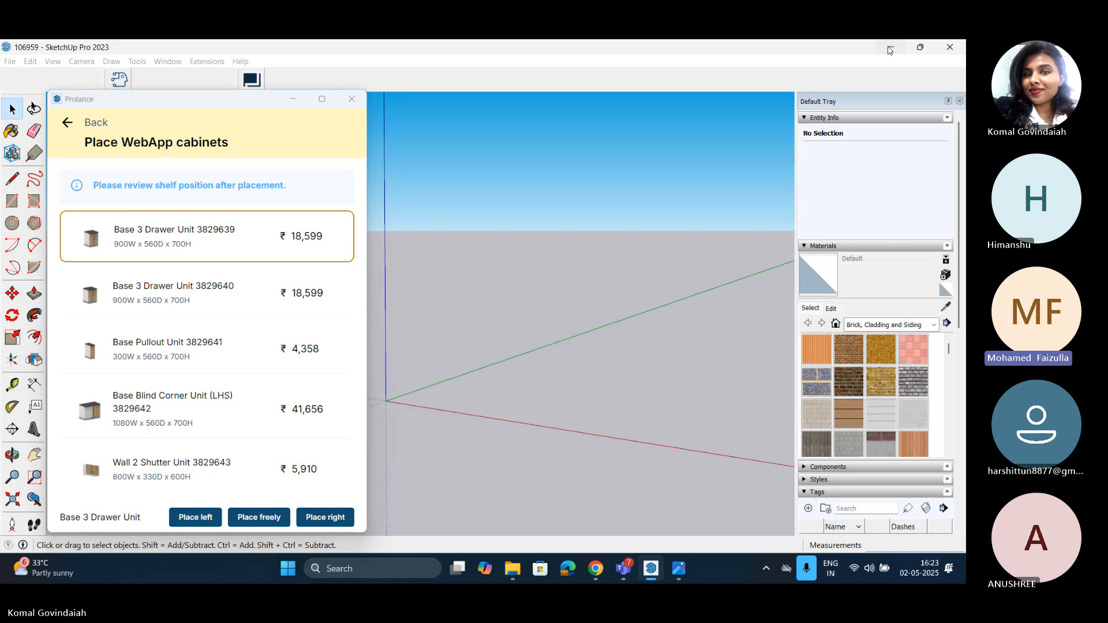
Step: Minimize the current model and open the 71600 SketchUp file from the Demo folder
{"action": "left_click", "coordinate": [889, 49]}
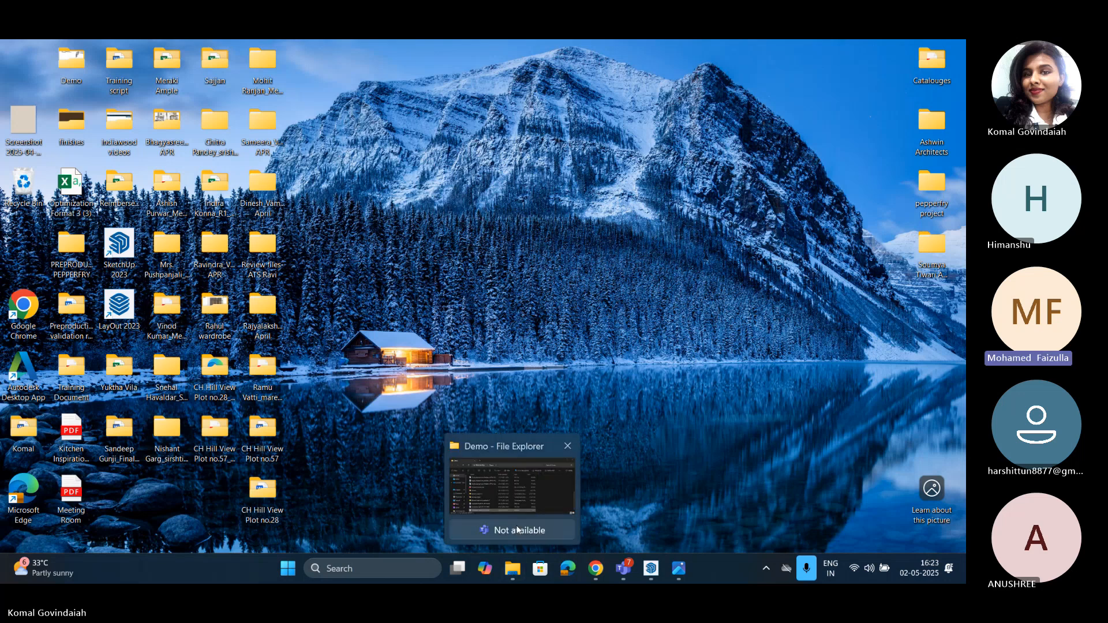
{"action": "left_click", "coordinate": [505, 477]}
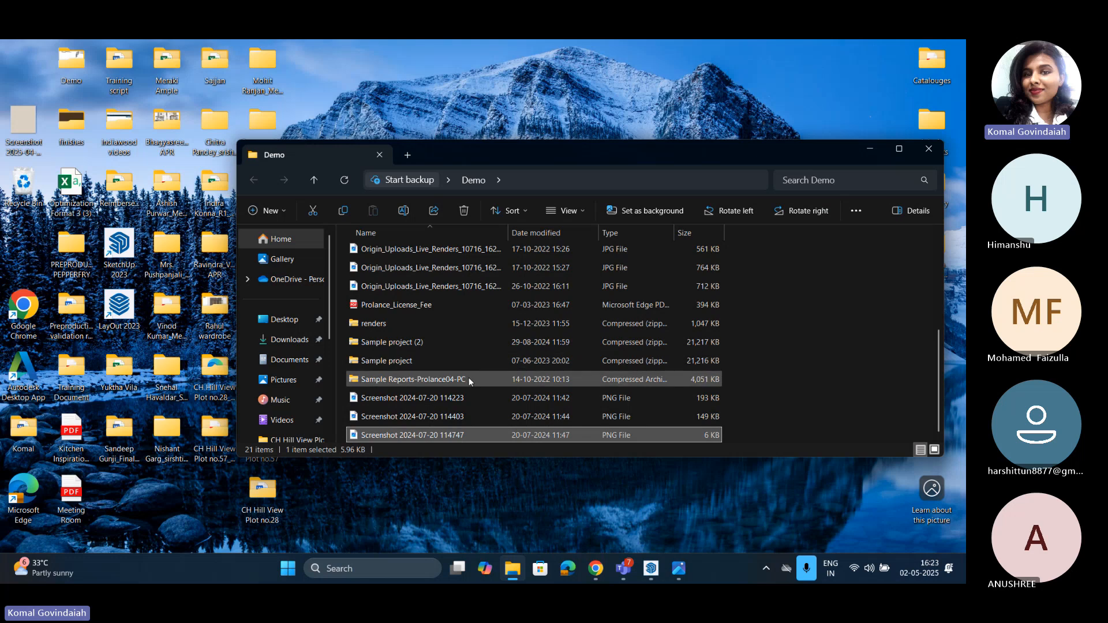
{"action": "scroll", "coordinate": [469, 377], "scroll_direction": "up", "scroll_amount": 5}
{"action": "scroll", "coordinate": [472, 376], "scroll_direction": "down", "scroll_amount": 2}
{"action": "scroll", "coordinate": [472, 375], "scroll_direction": "up", "scroll_amount": 1}
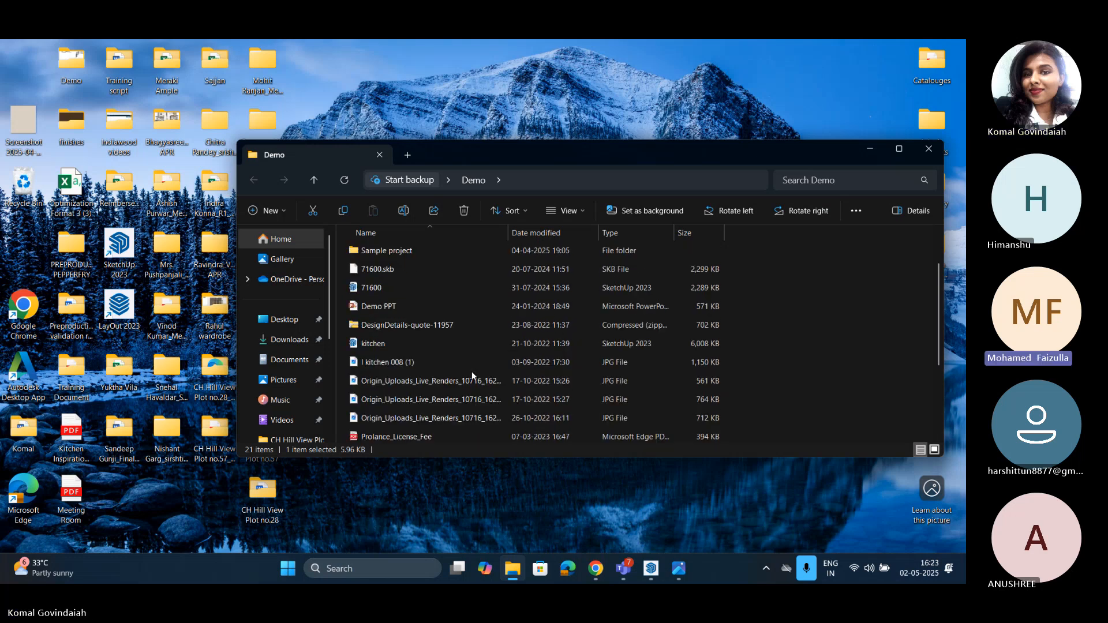
{"action": "left_click", "coordinate": [428, 292]}
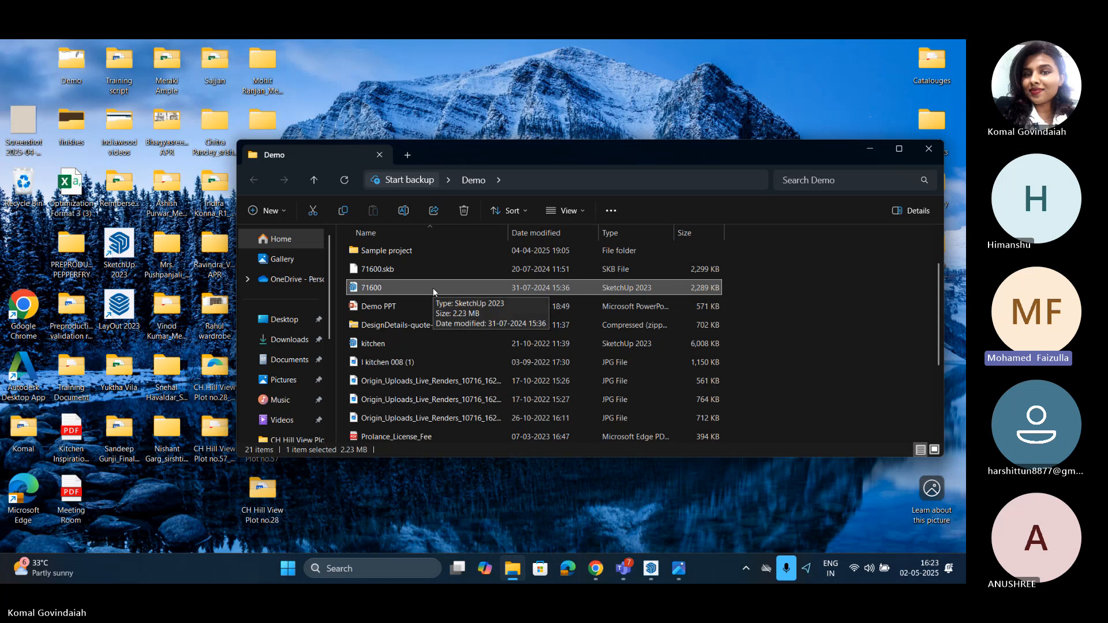
{"action": "double_click", "coordinate": [433, 288]}
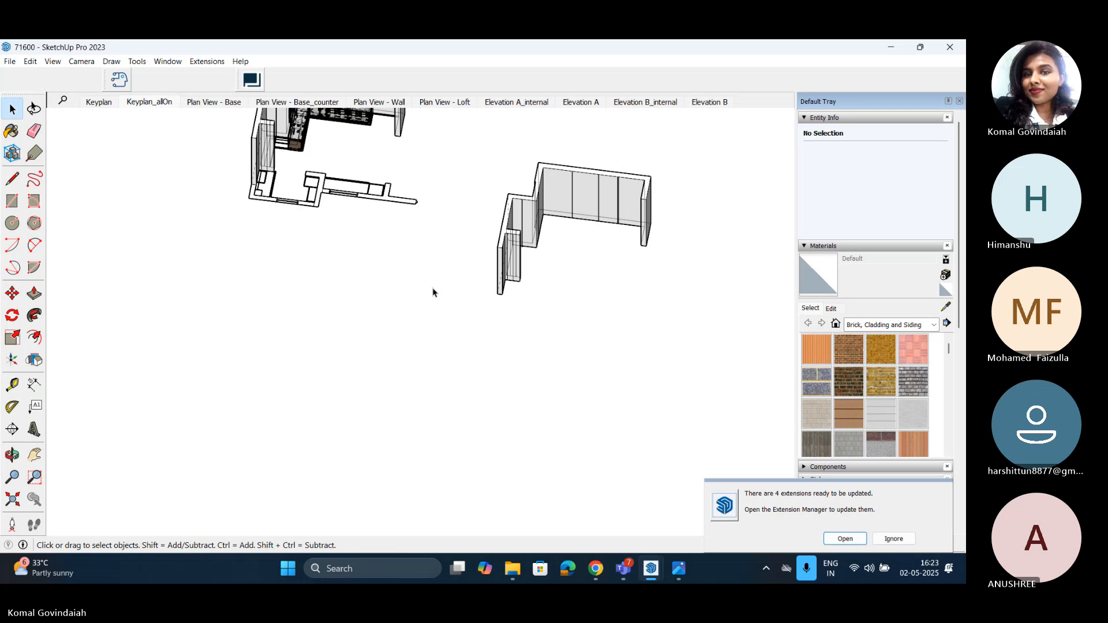
Step: Copy the standalone wall group from the 71600 model and paste it at the origin of the 106959 model
{"action": "left_click", "coordinate": [599, 193]}
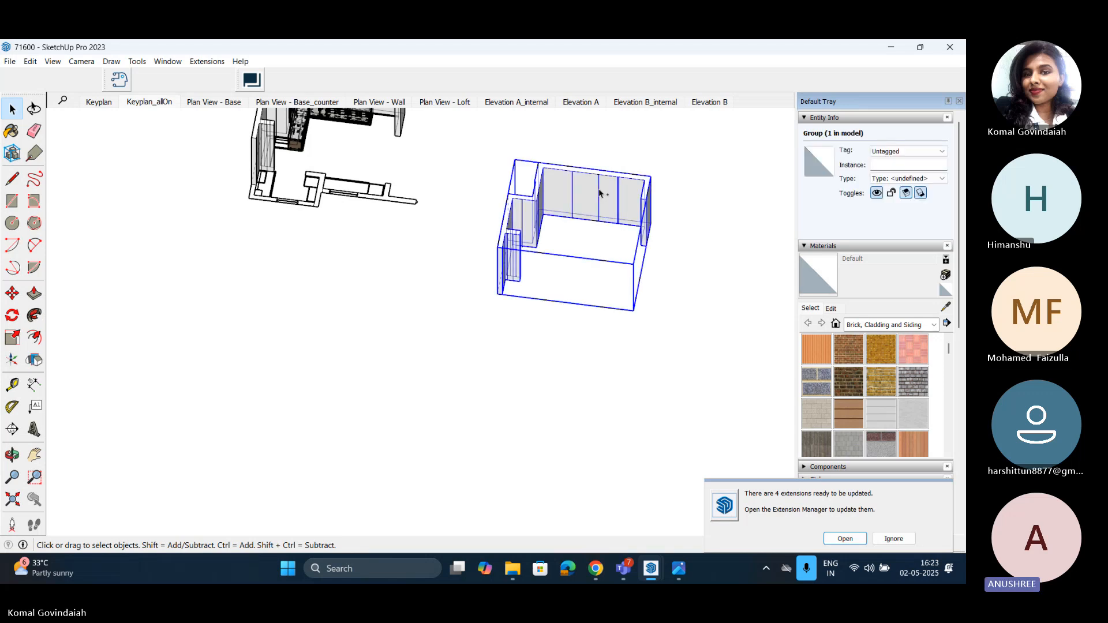
{"action": "left_click", "coordinate": [599, 398]}
{"action": "mouse_move", "coordinate": [651, 568]}
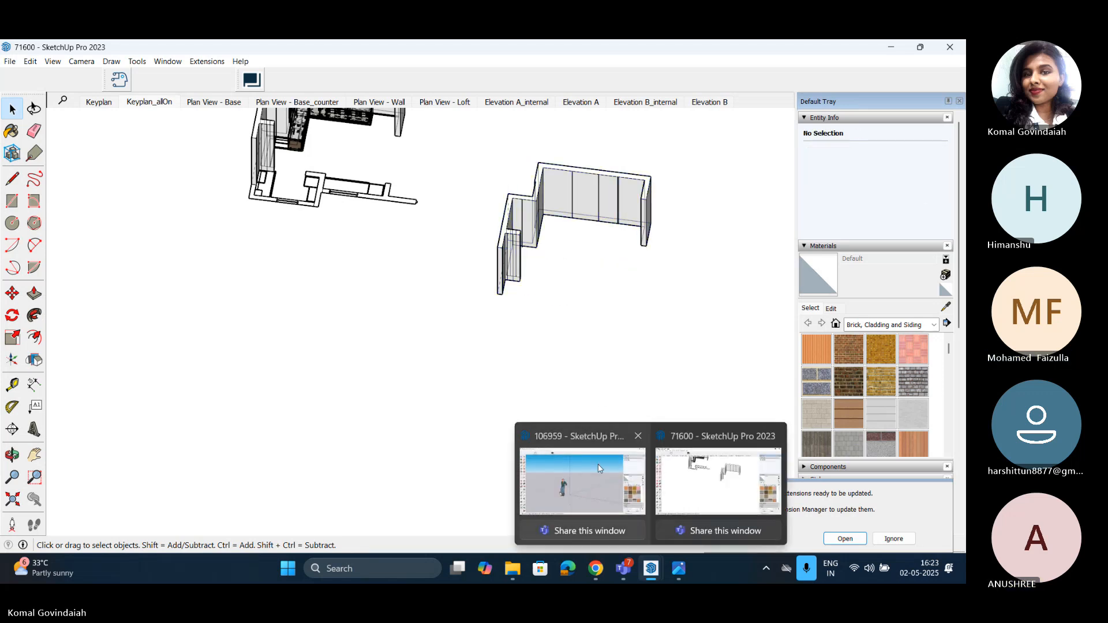
{"action": "left_click", "coordinate": [598, 468]}
{"action": "key", "text": "ctrl+v"}
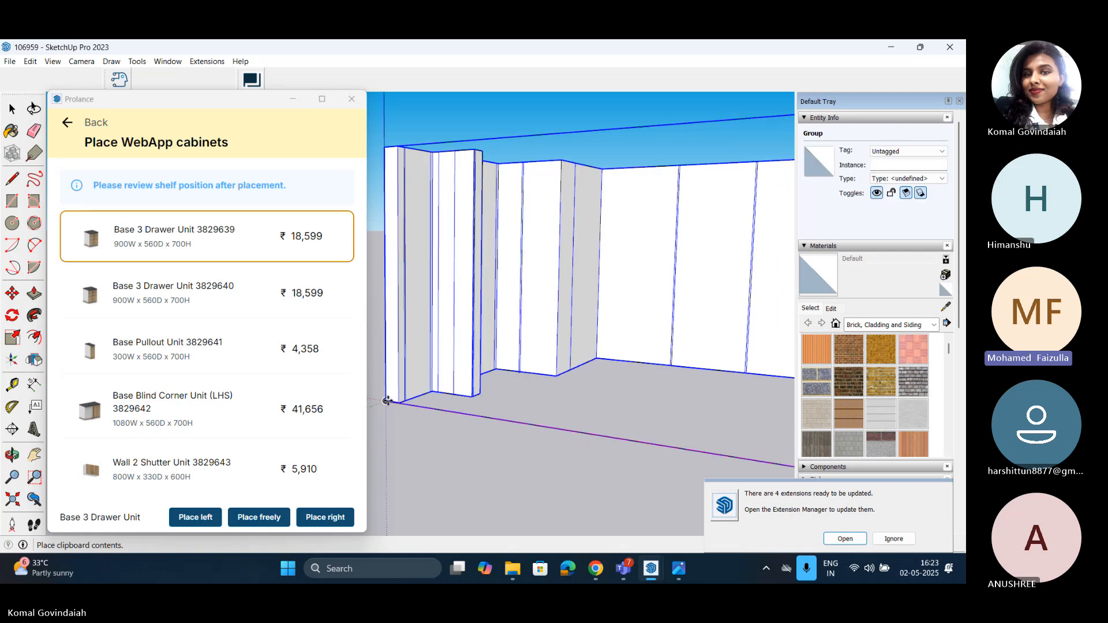
{"action": "left_click", "coordinate": [387, 401]}
{"action": "left_click", "coordinate": [431, 461]}
{"action": "scroll", "coordinate": [437, 463], "scroll_direction": "down", "scroll_amount": 2}
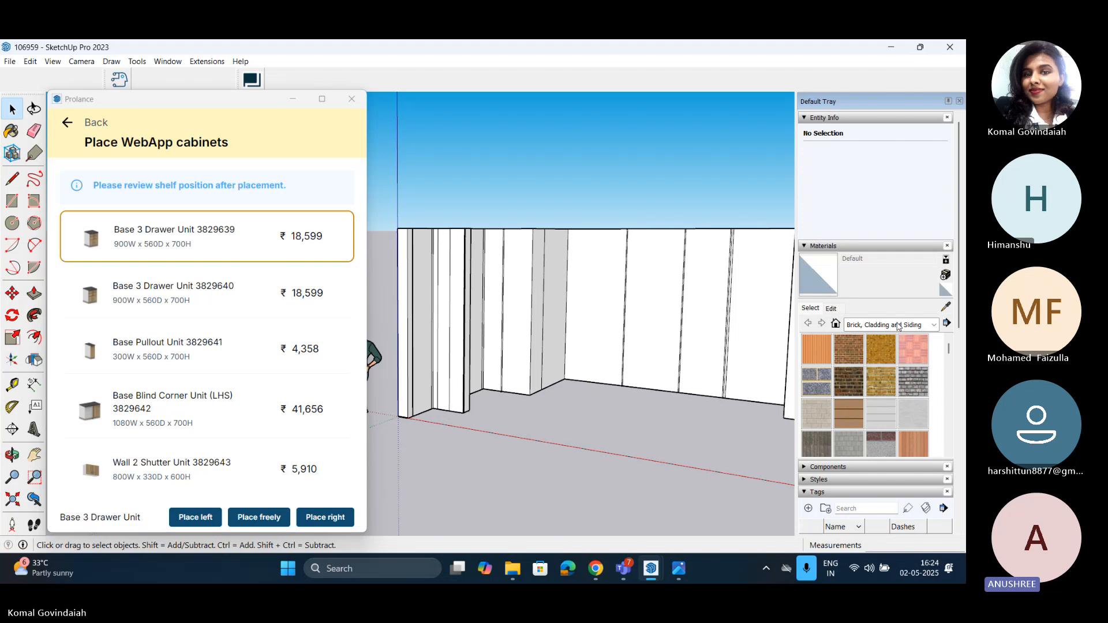
Step: Close the Prolance window and delete the human scale figure beside the walls
{"action": "left_click", "coordinate": [357, 99]}
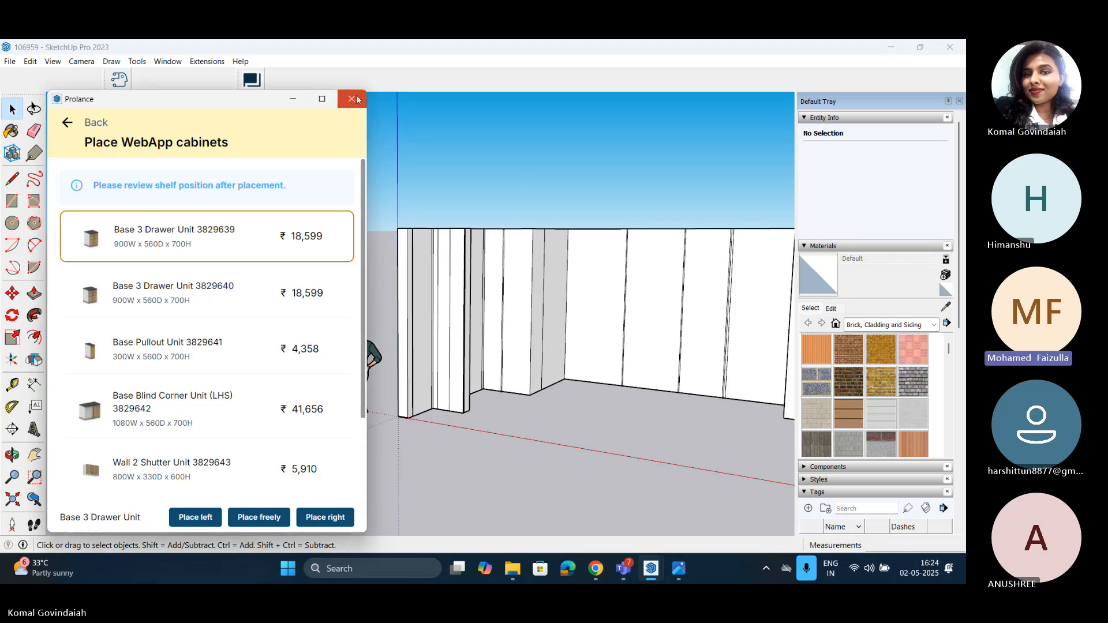
{"action": "left_click", "coordinate": [357, 100]}
{"action": "left_click", "coordinate": [361, 347]}
{"action": "key", "text": "Delete"}
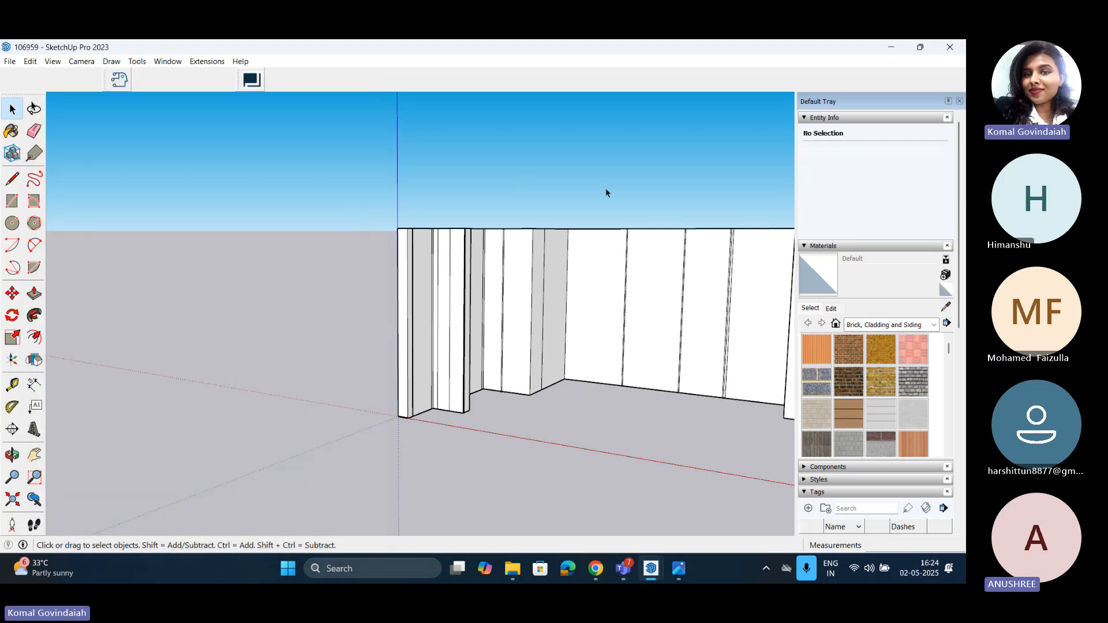
{"action": "scroll", "coordinate": [168, 259], "scroll_direction": "down", "scroll_amount": 3}
{"action": "middle_click_drag", "start_coordinate": [170, 262], "coordinate": [317, 371]}
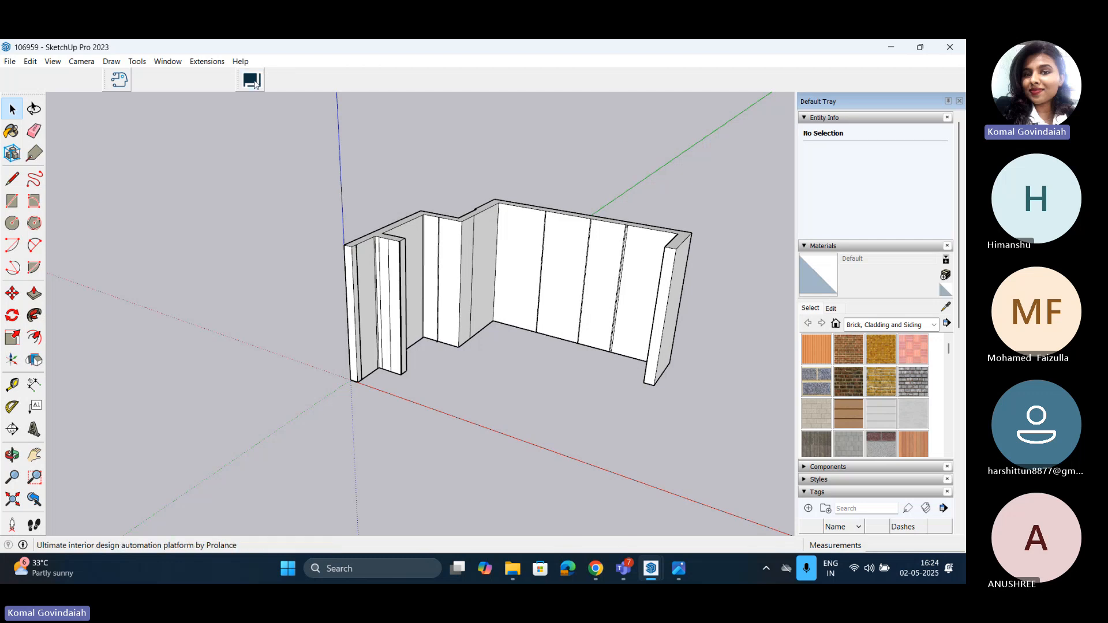
Step: Reopen the Prolance extension for the Kitchen and close the 71600 model without saving its changes
{"action": "left_click", "coordinate": [251, 80]}
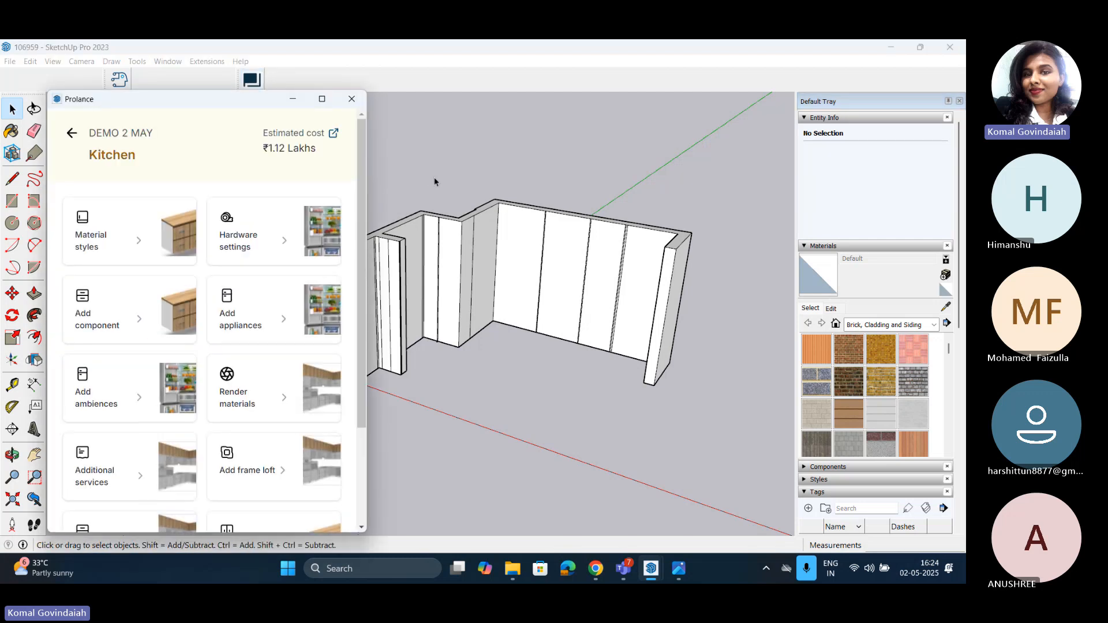
{"action": "scroll", "coordinate": [434, 182], "scroll_direction": "down", "scroll_amount": 2}
{"action": "middle_click_drag", "start_coordinate": [435, 179], "coordinate": [664, 335]}
{"action": "left_click", "coordinate": [652, 566]}
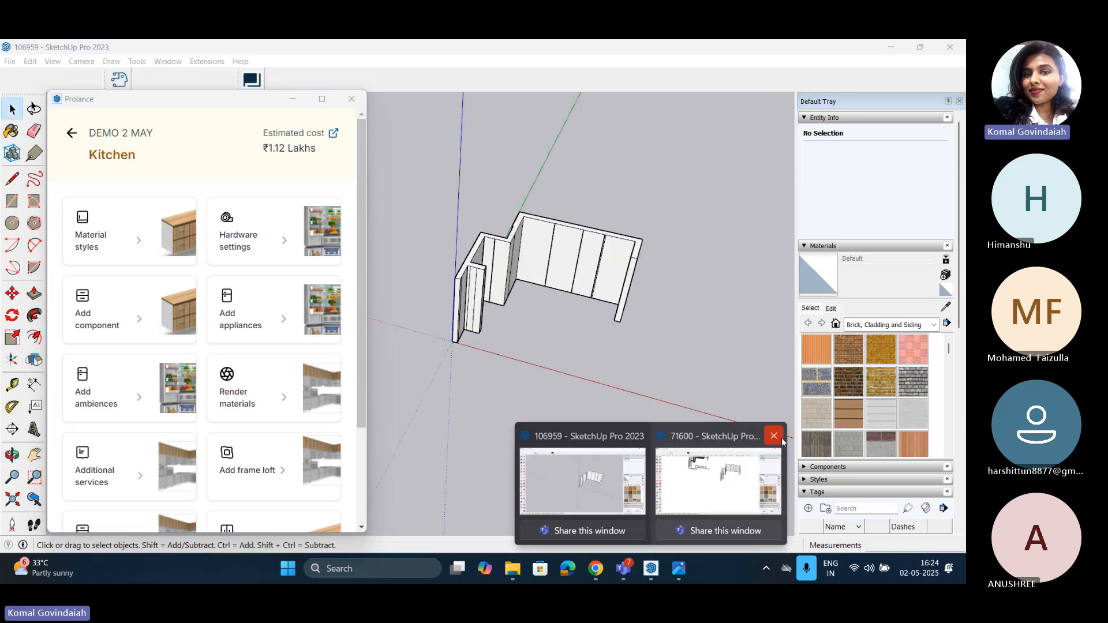
{"action": "left_click", "coordinate": [775, 436]}
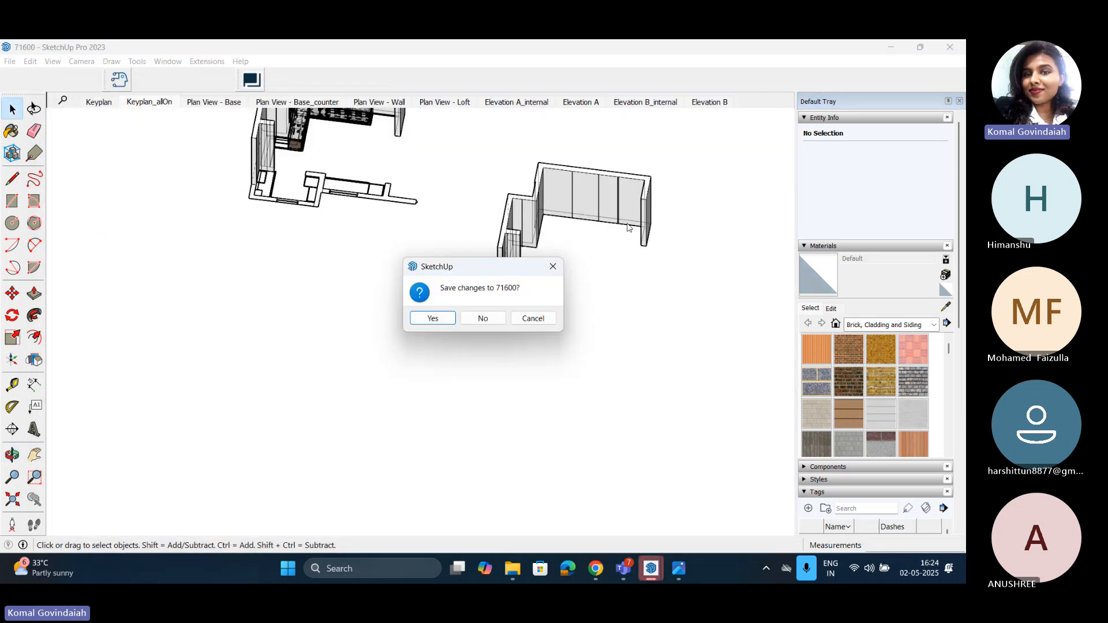
{"action": "left_click", "coordinate": [483, 316]}
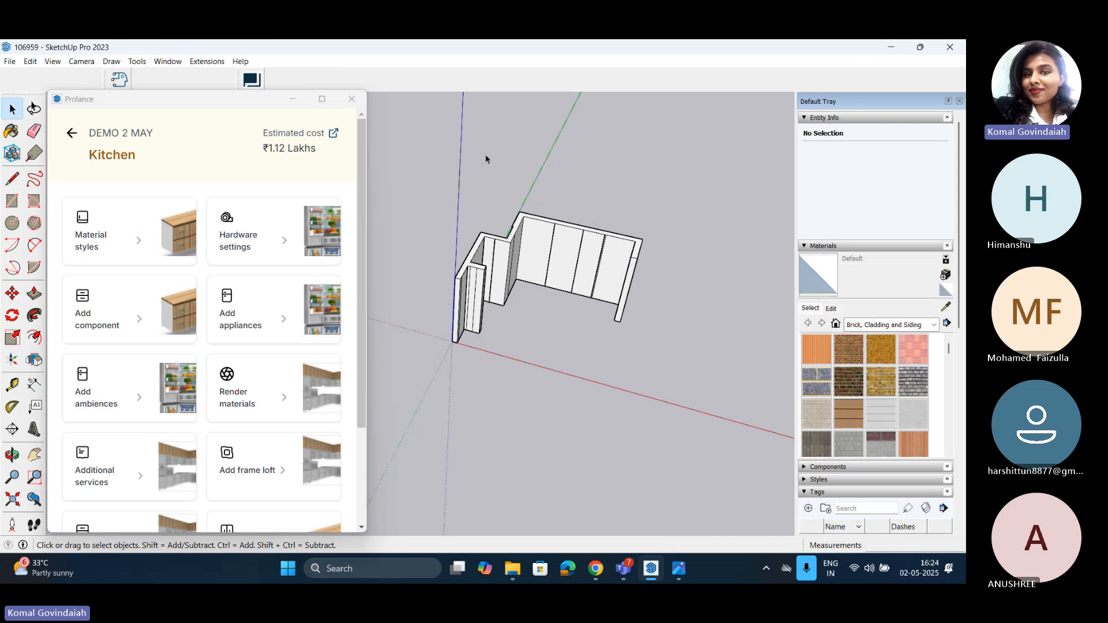
Step: Place the first WebApp cabinet, Base 3 Drawer Unit 3829639, freely on the floor in front of the walls
{"action": "middle_click_drag", "start_coordinate": [566, 359], "coordinate": [476, 337]}
{"action": "scroll", "coordinate": [246, 356], "scroll_direction": "down", "scroll_amount": 3}
{"action": "left_click", "coordinate": [130, 406]}
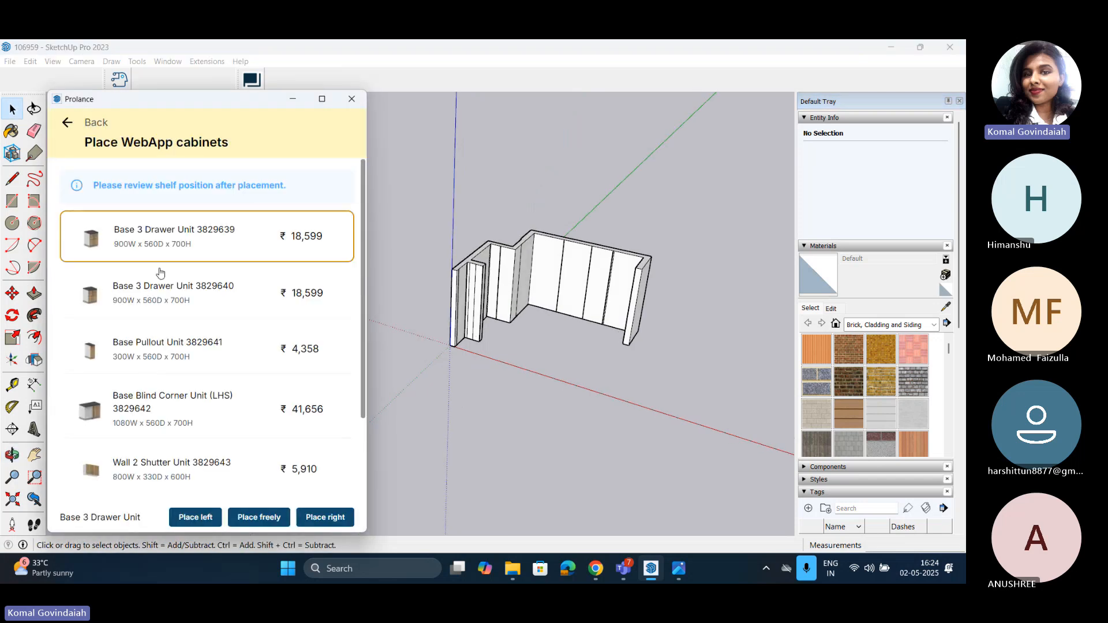
{"action": "left_click", "coordinate": [271, 517]}
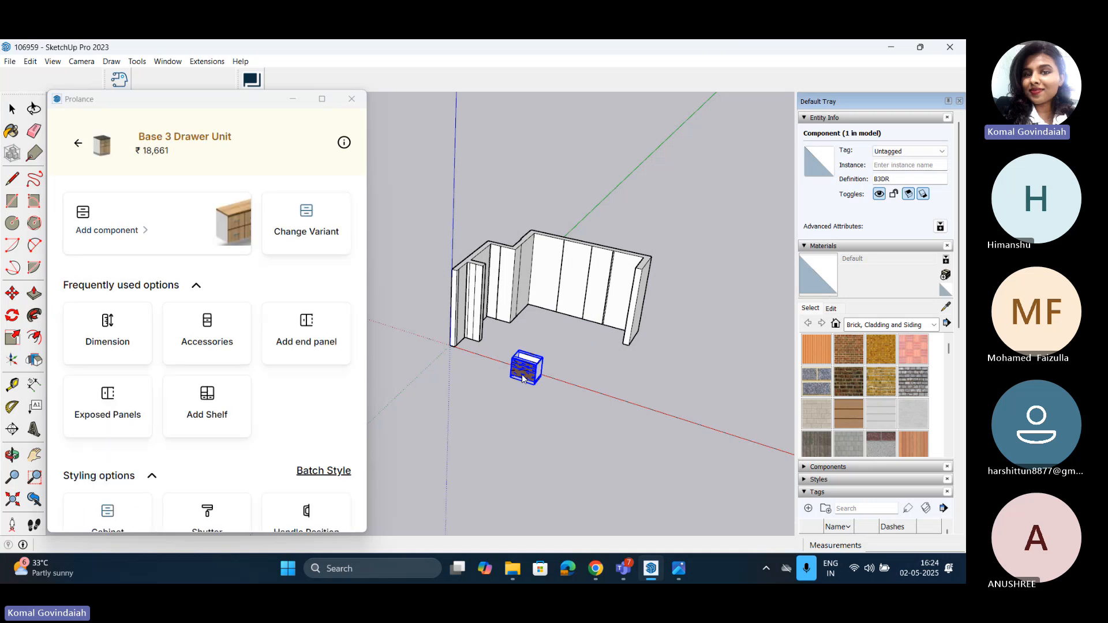
{"action": "left_click", "coordinate": [528, 393]}
{"action": "left_click", "coordinate": [526, 411]}
Step: Move the Base 3 Drawer Unit by its rear bottom corner to the floor edge of the long back wall
{"action": "scroll", "coordinate": [527, 412], "scroll_direction": "up", "scroll_amount": 6}
{"action": "left_click", "coordinate": [551, 355]}
{"action": "key", "text": "m"}
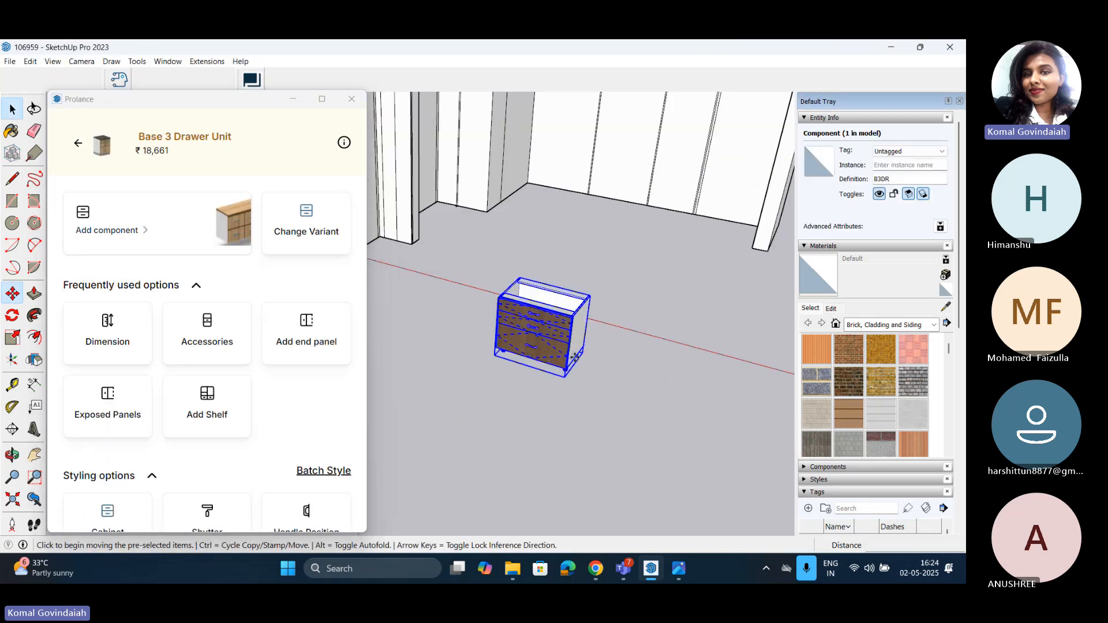
{"action": "scroll", "coordinate": [574, 355], "scroll_direction": "up", "scroll_amount": 6}
{"action": "left_click", "coordinate": [583, 347]}
{"action": "scroll", "coordinate": [583, 347], "scroll_direction": "down", "scroll_amount": 8}
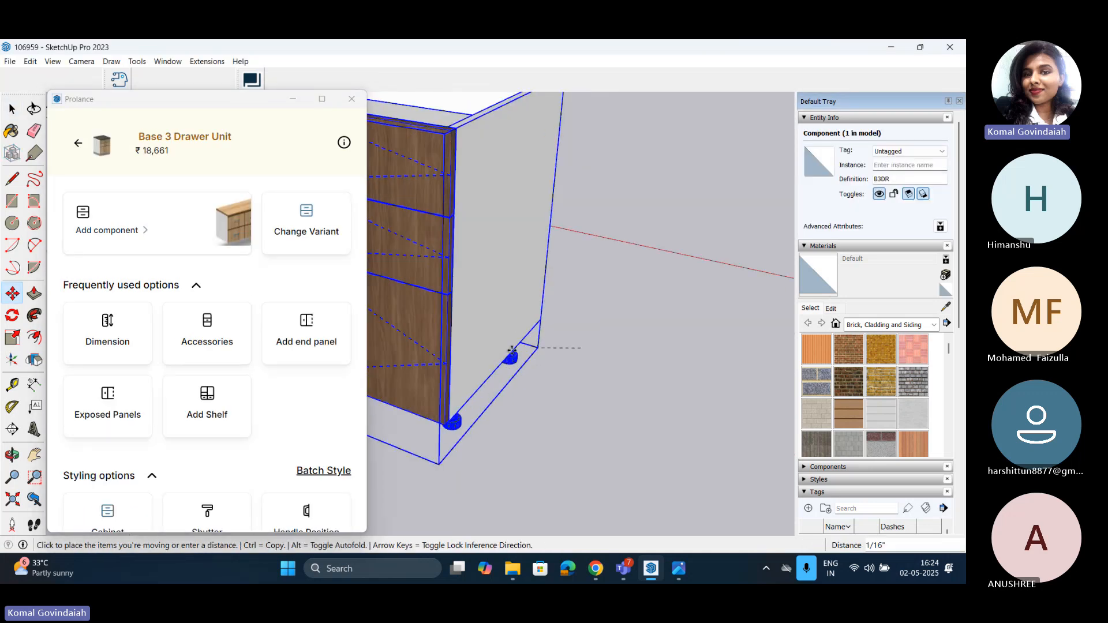
{"action": "scroll", "coordinate": [603, 328], "scroll_direction": "up", "scroll_amount": 8}
{"action": "scroll", "coordinate": [603, 329], "scroll_direction": "up", "scroll_amount": 3}
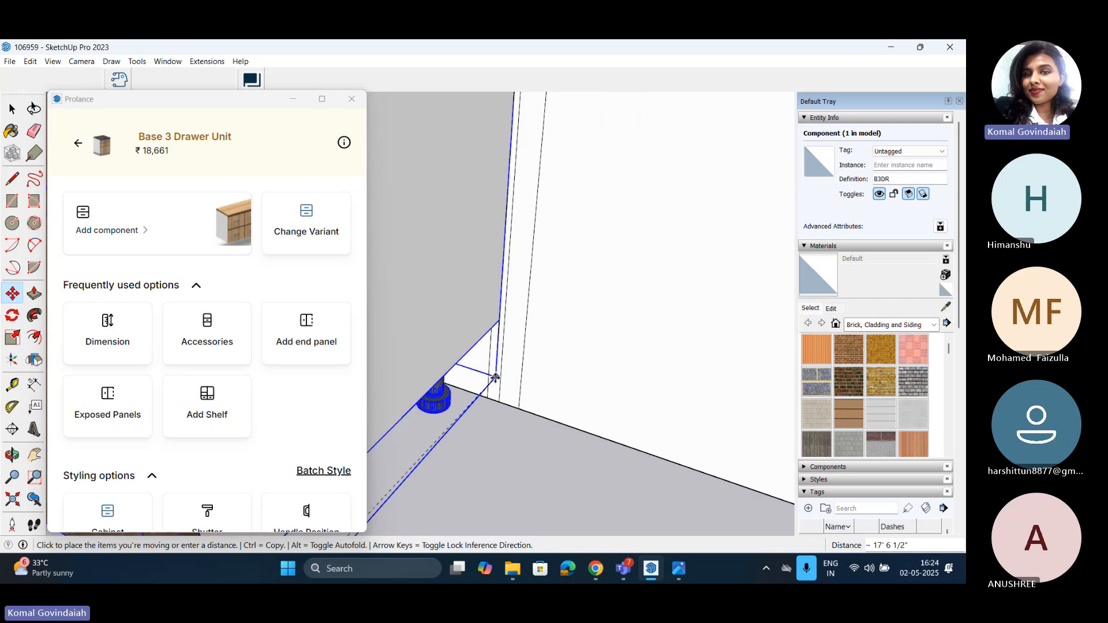
{"action": "left_click", "coordinate": [487, 395]}
{"action": "scroll", "coordinate": [643, 344], "scroll_direction": "down", "scroll_amount": 8}
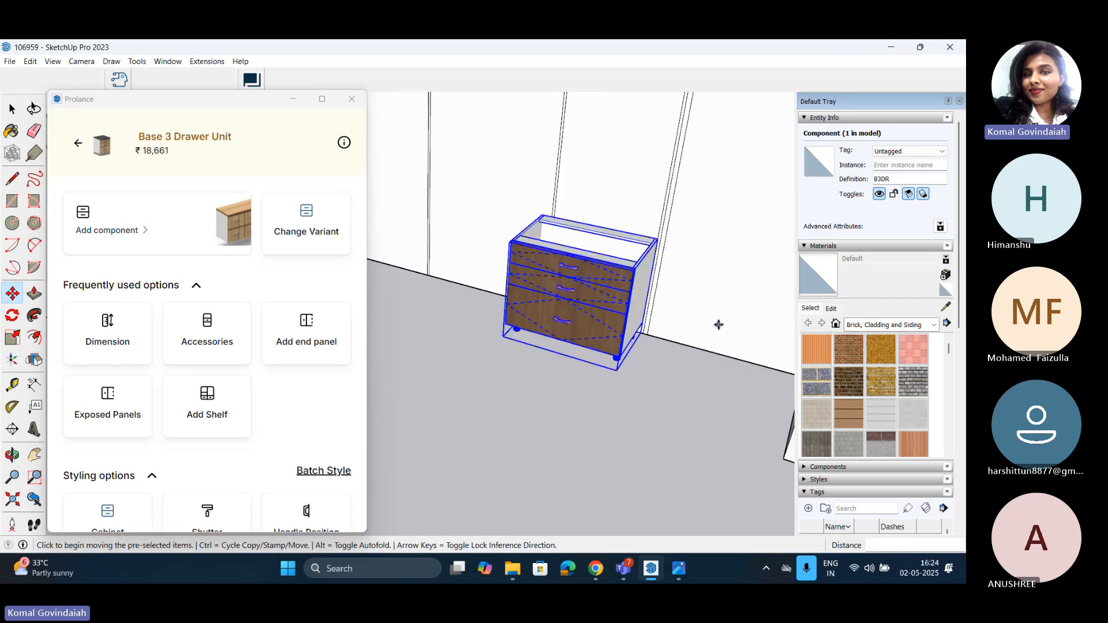
{"action": "key", "text": "space"}
{"action": "left_click", "coordinate": [551, 473]}
{"action": "middle_click_drag", "start_coordinate": [551, 474], "coordinate": [598, 390]}
{"action": "scroll", "coordinate": [584, 391], "scroll_direction": "up", "scroll_amount": 4}
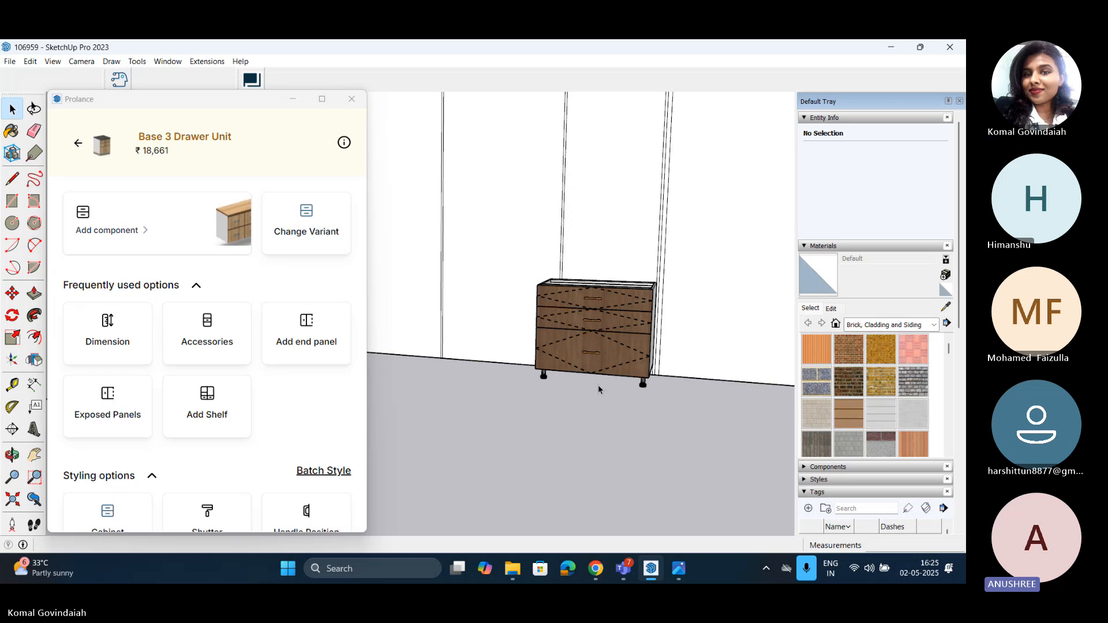
Step: Close and reopen the Prolance extension, and go back from the Kitchen to the project list
{"action": "left_click", "coordinate": [351, 99]}
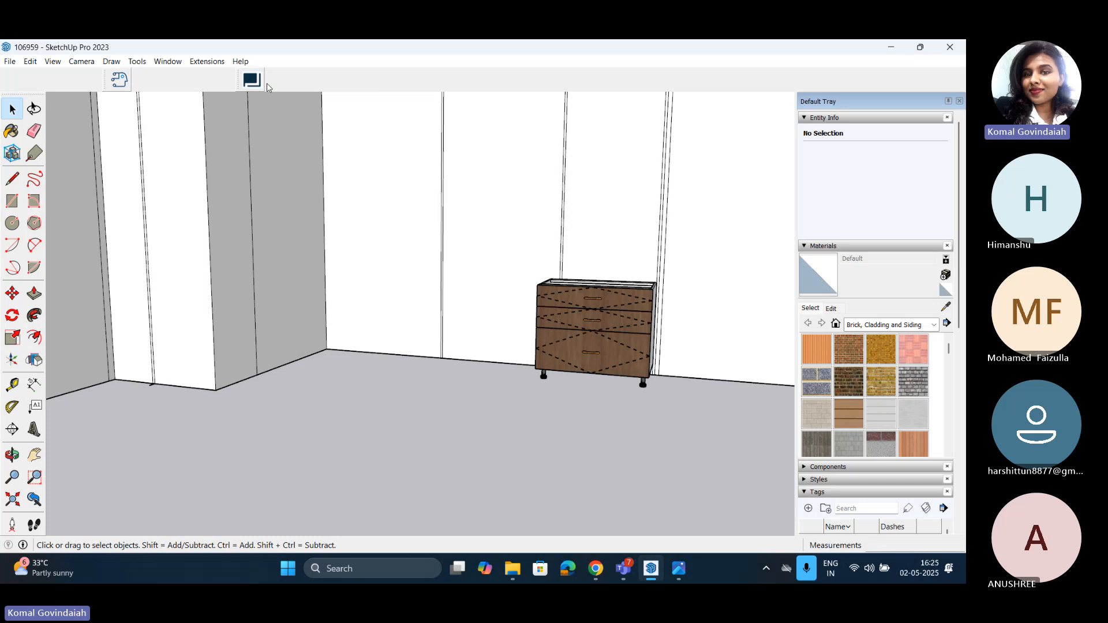
{"action": "left_click", "coordinate": [253, 81]}
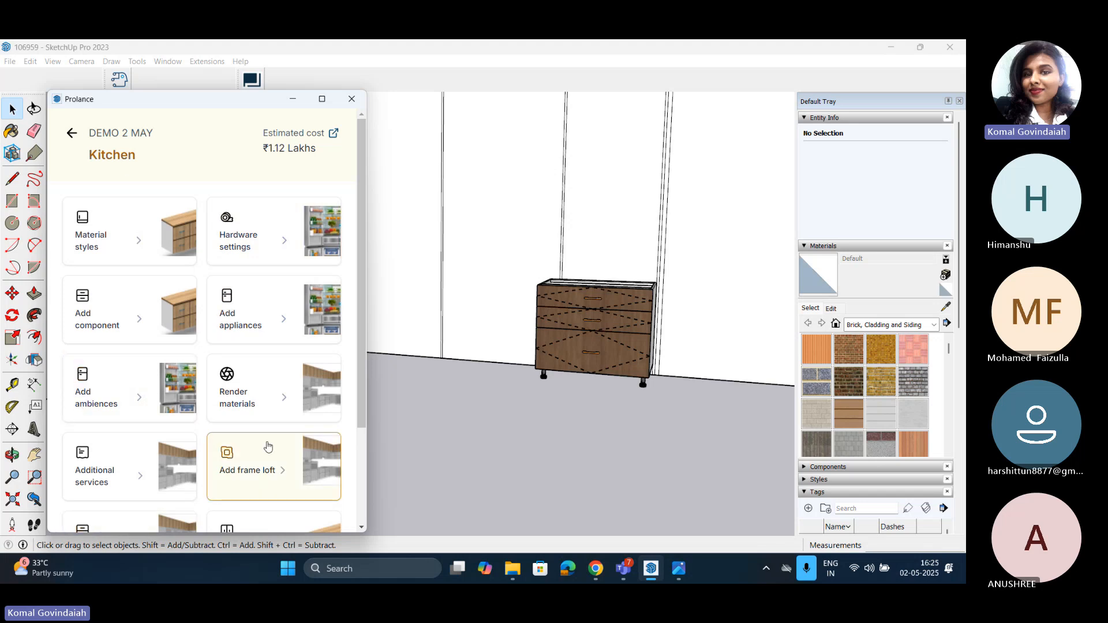
{"action": "left_click", "coordinate": [72, 135]}
{"action": "left_click", "coordinate": [74, 133]}
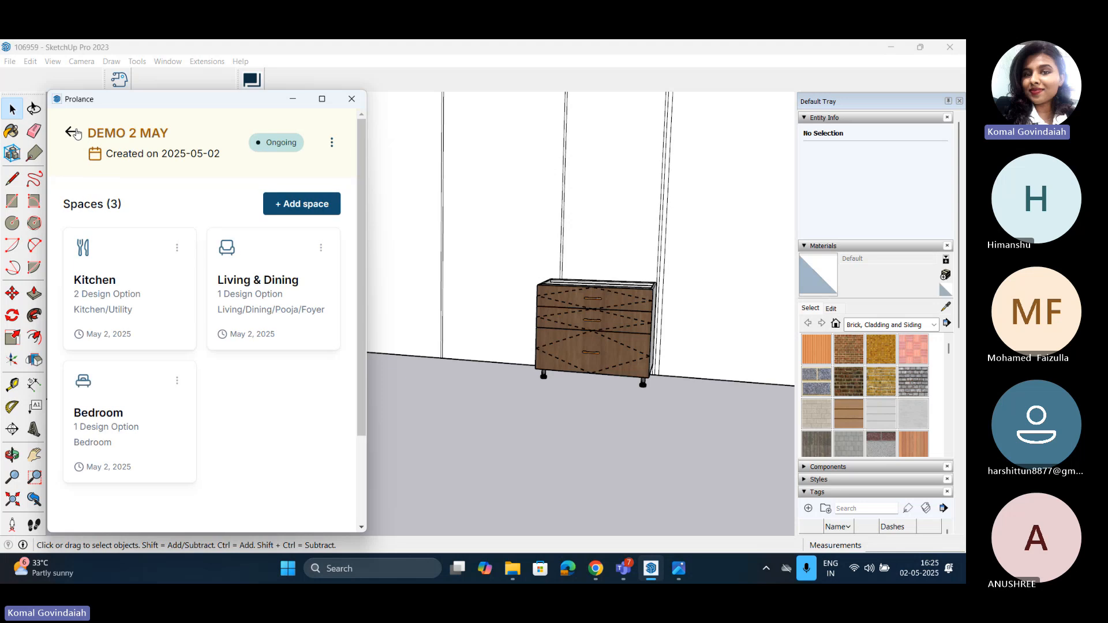
{"action": "left_click", "coordinate": [74, 133]}
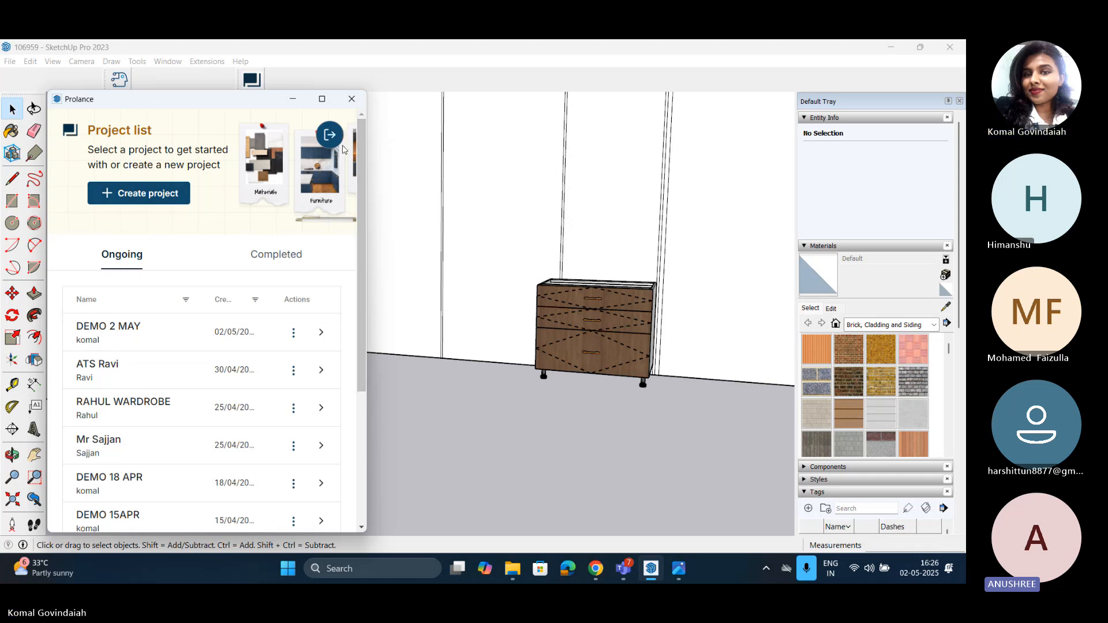
Step: Browse the Kitchen/Utility component library for the selected Base 3 Drawer Unit, and close the Prolance extension
{"action": "left_click", "coordinate": [594, 326]}
{"action": "left_click", "coordinate": [119, 231]}
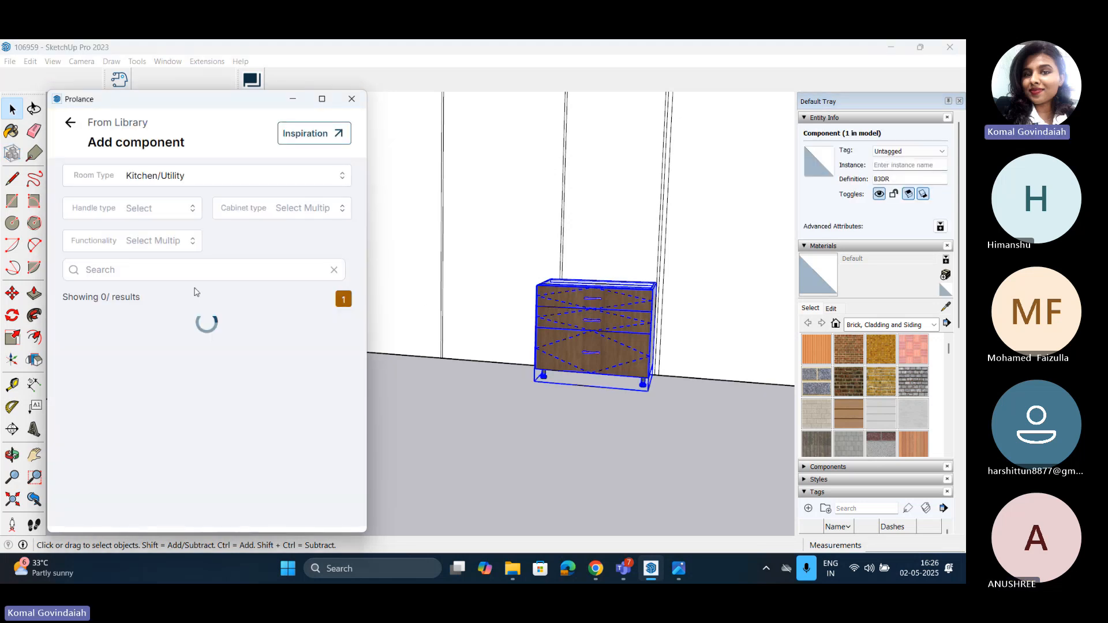
{"action": "scroll", "coordinate": [239, 388], "scroll_direction": "down", "scroll_amount": 3}
{"action": "scroll", "coordinate": [243, 392], "scroll_direction": "up", "scroll_amount": 3}
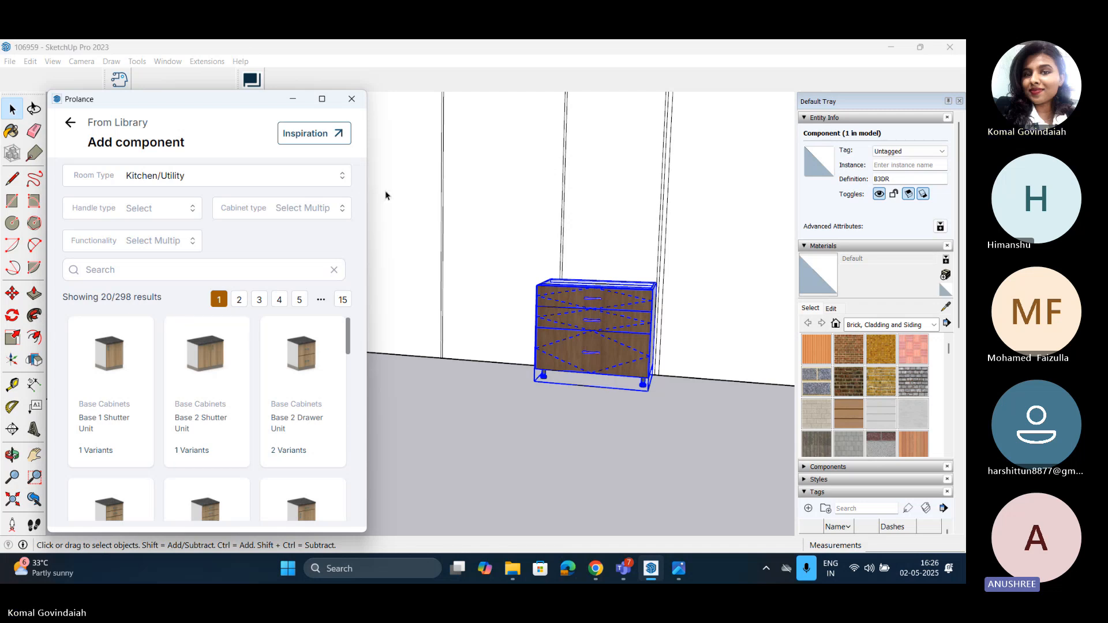
{"action": "left_click", "coordinate": [352, 98]}
{"action": "left_click", "coordinate": [416, 486]}
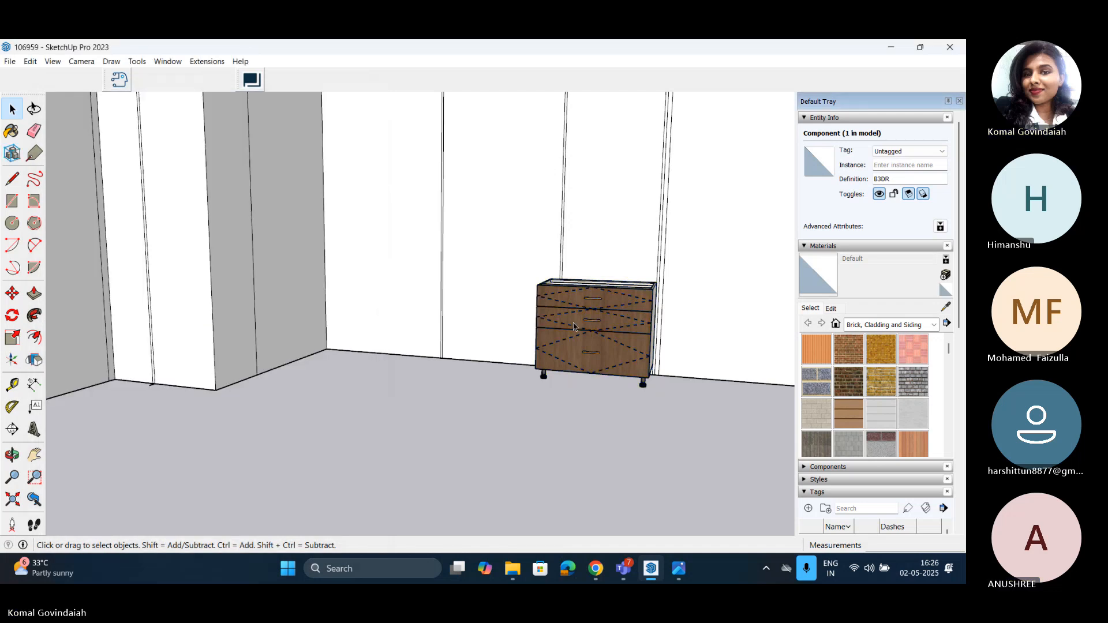
Step: Place the WebApp cabinet Base 3 Drawer Unit 3829640 to the left of the existing drawer unit
{"action": "left_click", "coordinate": [577, 324]}
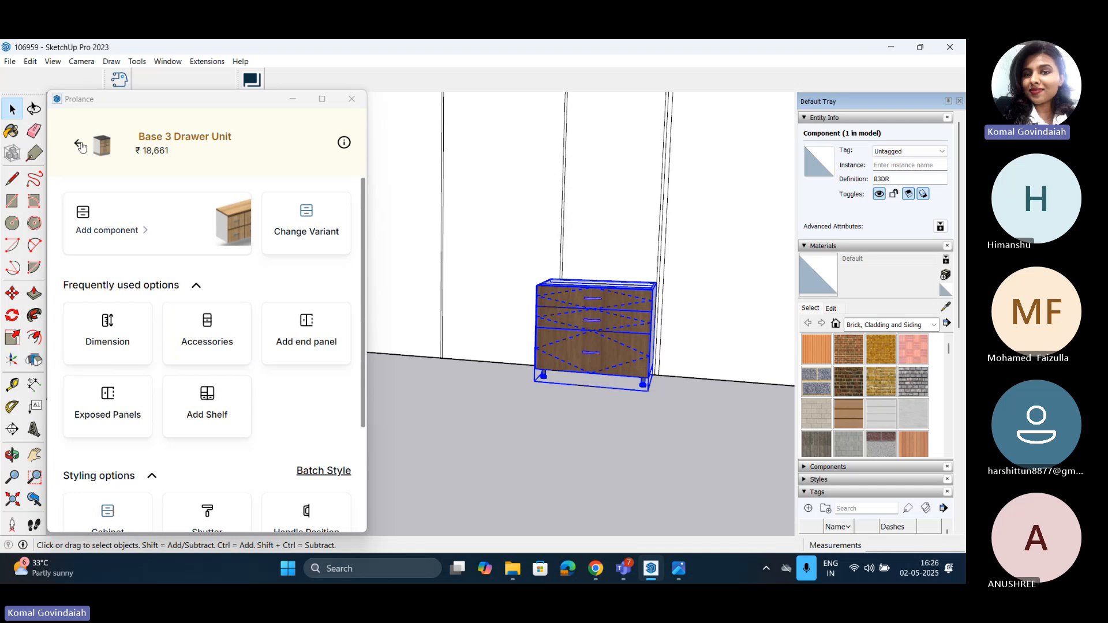
{"action": "left_click", "coordinate": [183, 330]}
{"action": "scroll", "coordinate": [150, 436], "scroll_direction": "down", "scroll_amount": 3}
{"action": "left_click", "coordinate": [147, 441]}
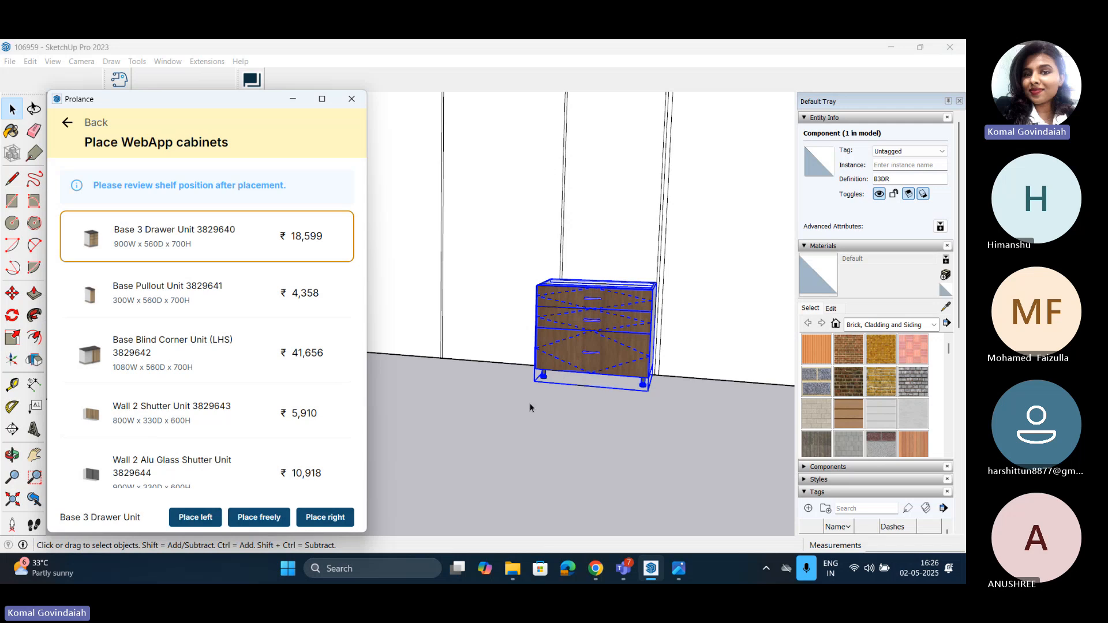
{"action": "left_click", "coordinate": [195, 517]}
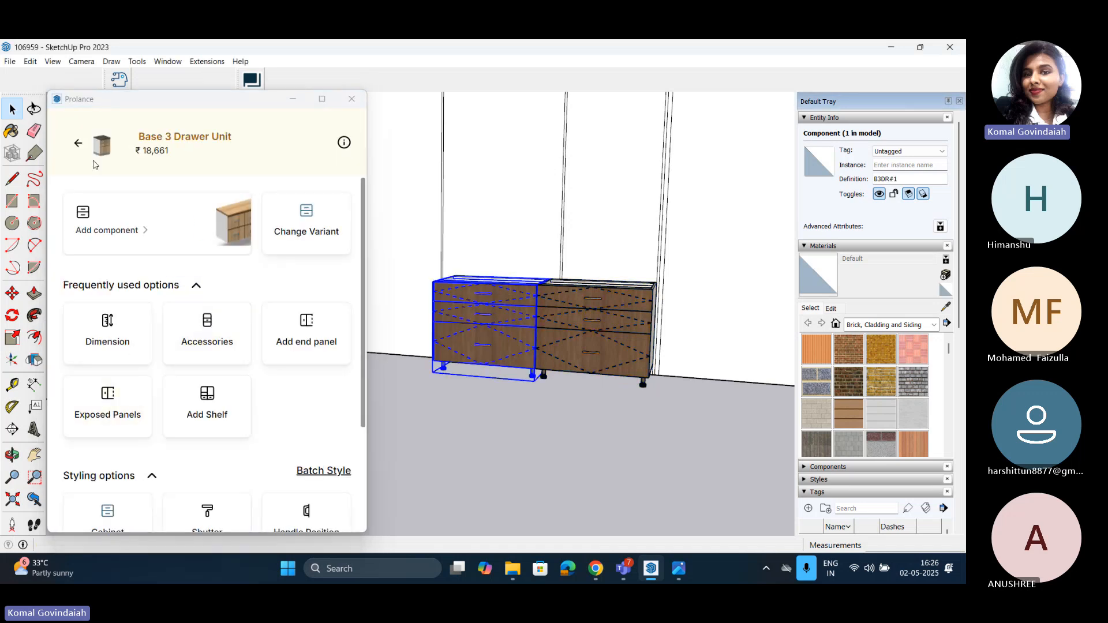
Step: Place the WebApp cabinet Base Pullout Unit 3829641 to the left of the second drawer unit
{"action": "left_click", "coordinate": [73, 145]}
{"action": "left_click", "coordinate": [77, 145]}
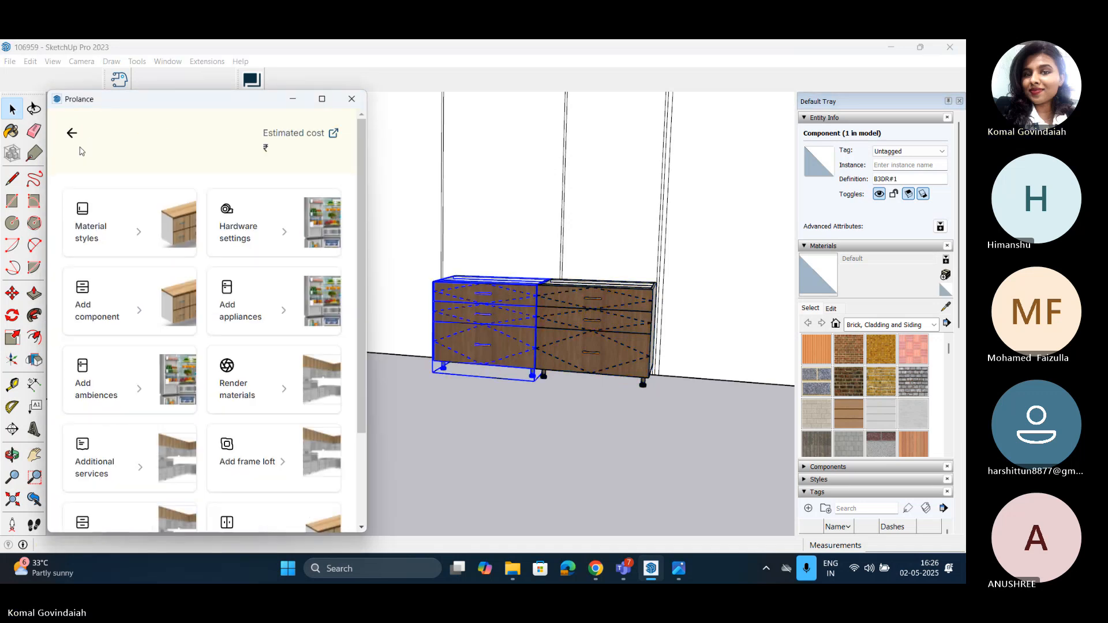
{"action": "scroll", "coordinate": [110, 398], "scroll_direction": "down", "scroll_amount": 2}
{"action": "left_click", "coordinate": [113, 411]}
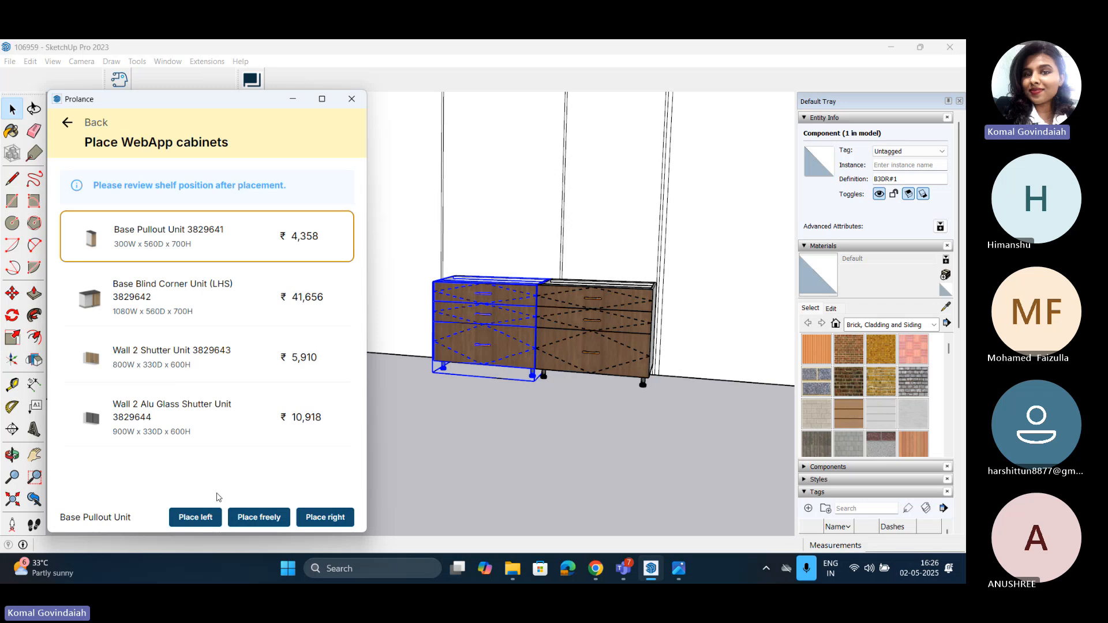
{"action": "left_click", "coordinate": [199, 522]}
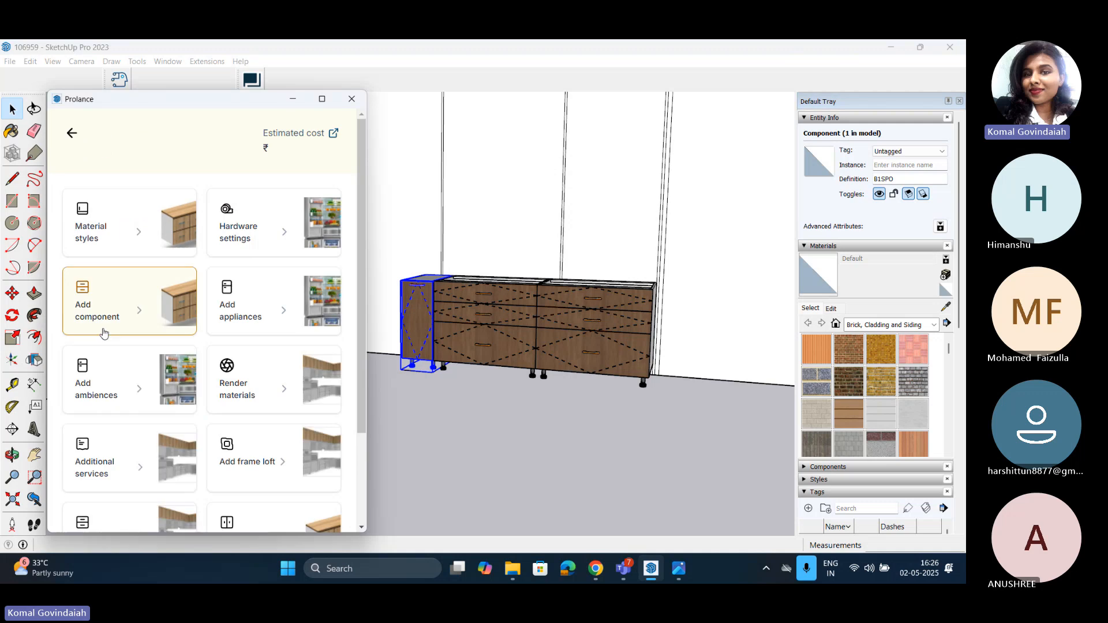
Step: Place the WebApp cabinet Base Blind Corner Unit (LHS) 3829642 to the left of the pullout unit
{"action": "scroll", "coordinate": [104, 333], "scroll_direction": "down", "scroll_amount": 2}
{"action": "left_click", "coordinate": [111, 402]}
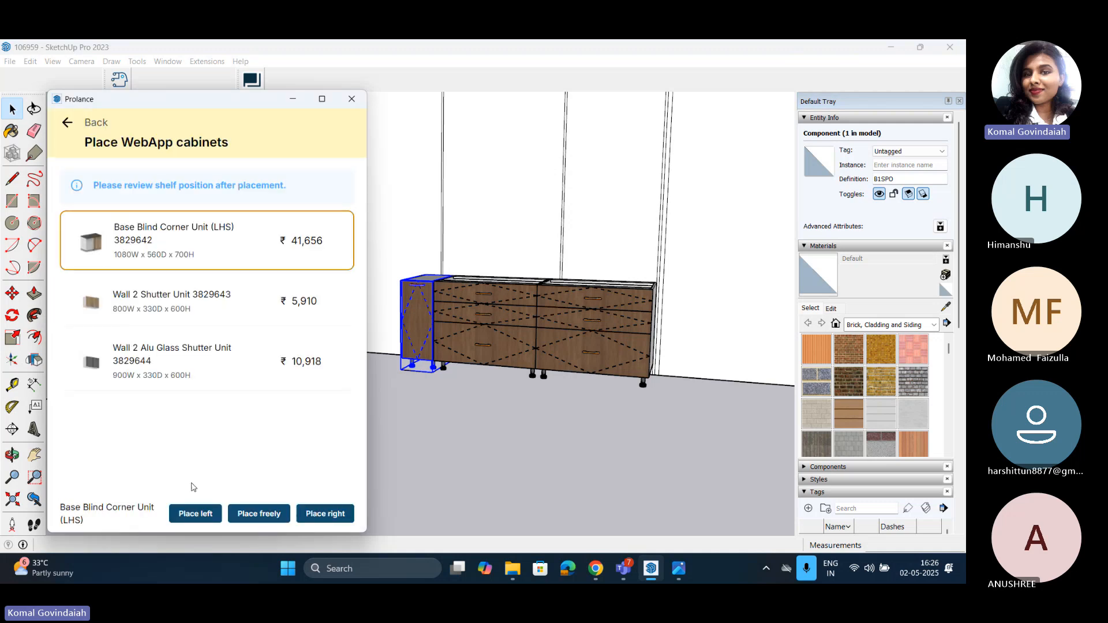
{"action": "left_click", "coordinate": [195, 512]}
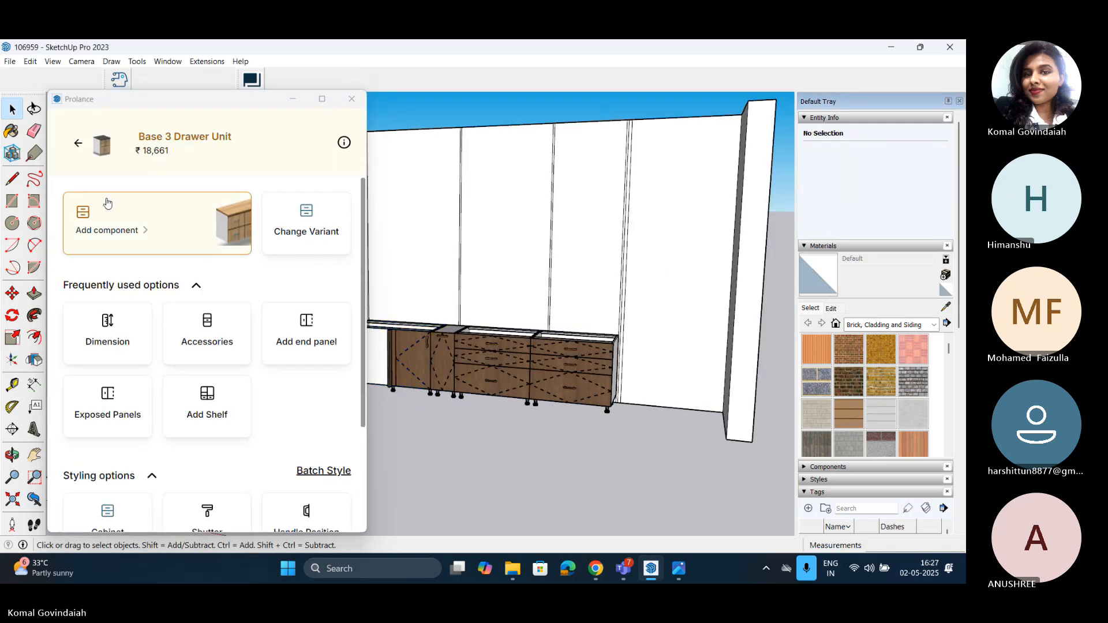
Step: Place the WebApp cabinet Wall 2 Shutter Unit 3829643 freely on the floor in front of the base cabinets
{"action": "left_click", "coordinate": [77, 144]}
{"action": "scroll", "coordinate": [133, 331], "scroll_direction": "down", "scroll_amount": 3}
{"action": "left_click", "coordinate": [133, 429]}
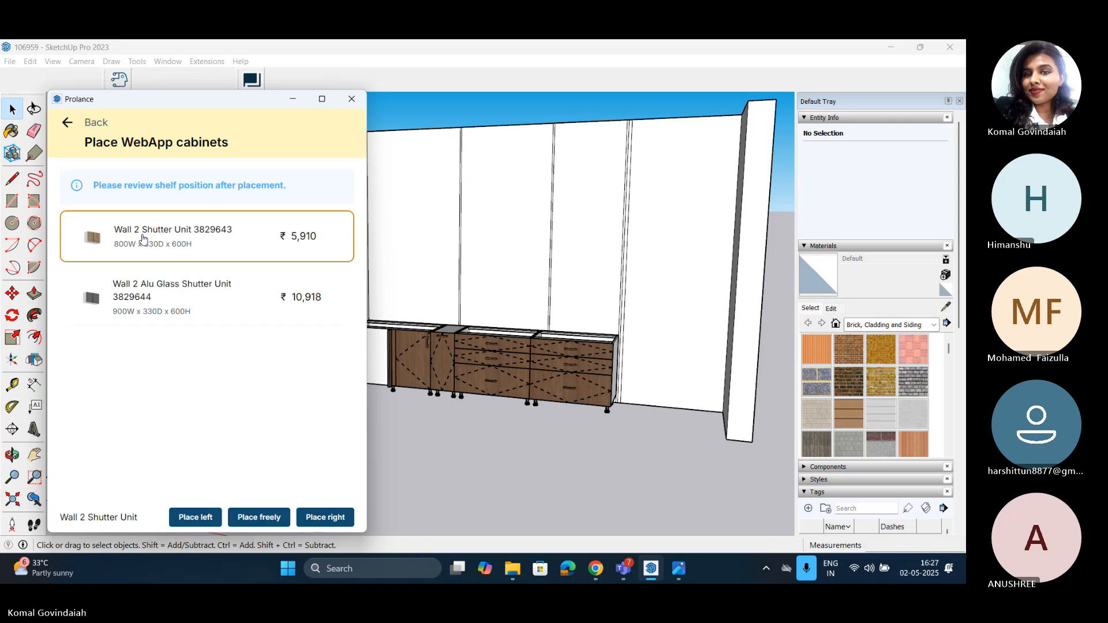
{"action": "left_click", "coordinate": [259, 517]}
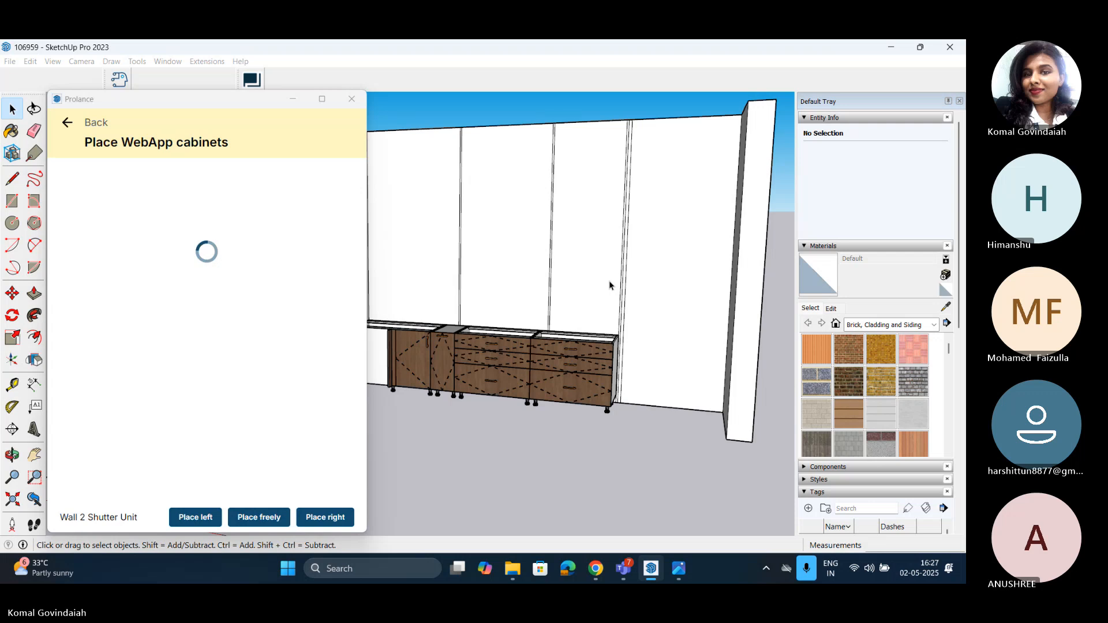
{"action": "left_click", "coordinate": [552, 468]}
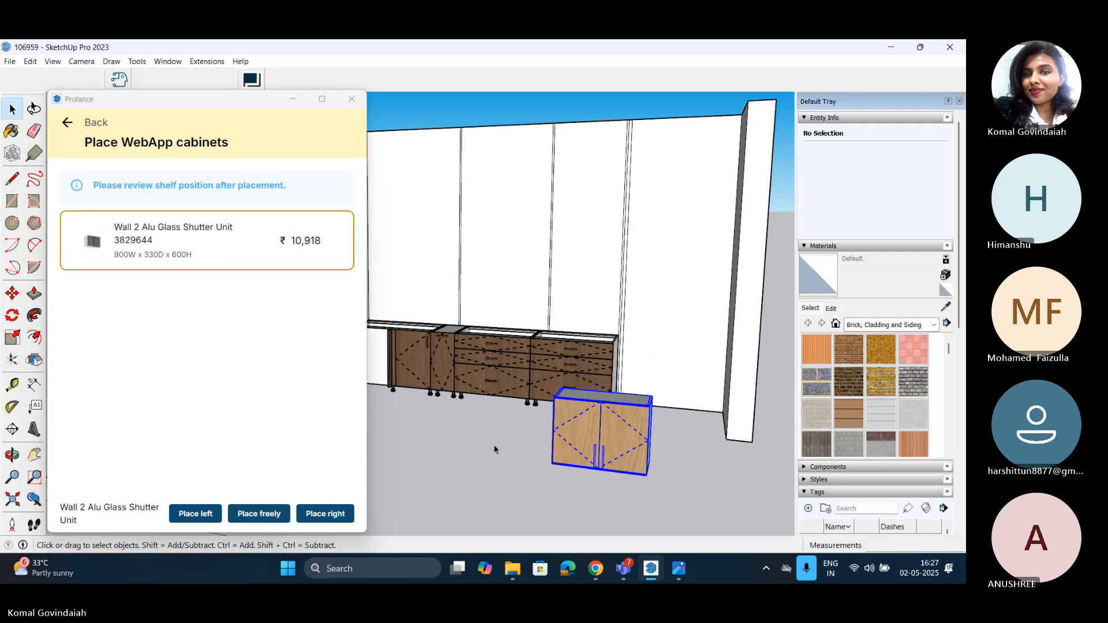
Step: Move the Wall 2 Shutter Unit by its rear bottom corner onto the rear top corner of the end base drawer unit
{"action": "left_click", "coordinate": [494, 449]}
{"action": "scroll", "coordinate": [514, 448], "scroll_direction": "down", "scroll_amount": 2}
{"action": "middle_click_drag", "start_coordinate": [612, 468], "coordinate": [587, 420]}
{"action": "scroll", "coordinate": [587, 420], "scroll_direction": "up", "scroll_amount": 2}
{"action": "left_click", "coordinate": [584, 420]}
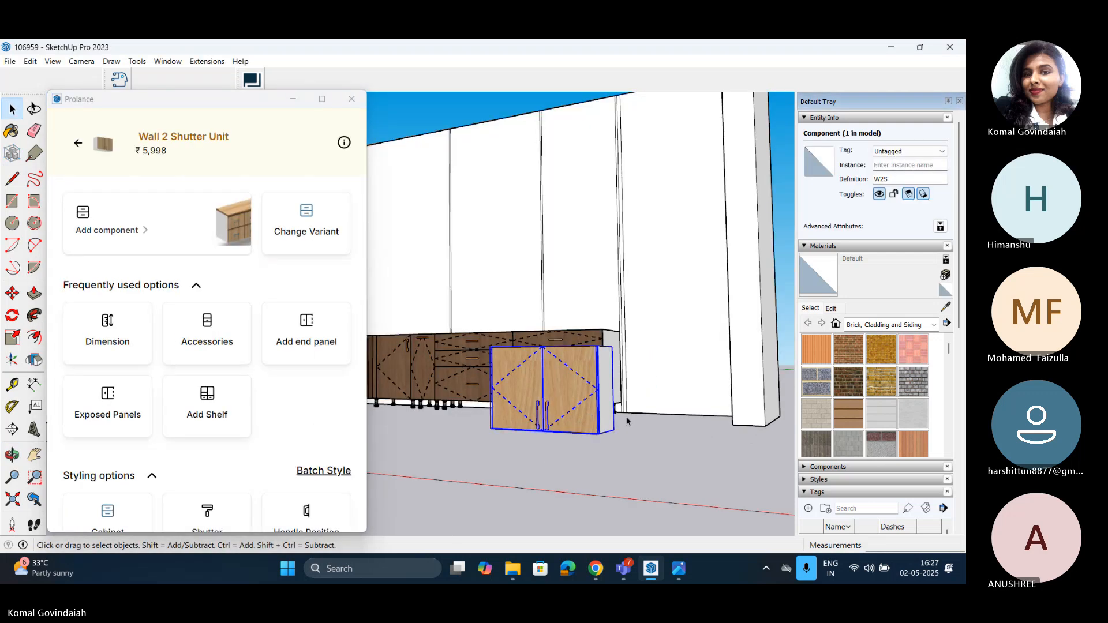
{"action": "key", "text": "m"}
{"action": "scroll", "coordinate": [617, 422], "scroll_direction": "up", "scroll_amount": 3}
{"action": "middle_click_drag", "start_coordinate": [583, 380], "coordinate": [543, 496]}
{"action": "scroll", "coordinate": [612, 329], "scroll_direction": "up", "scroll_amount": 7}
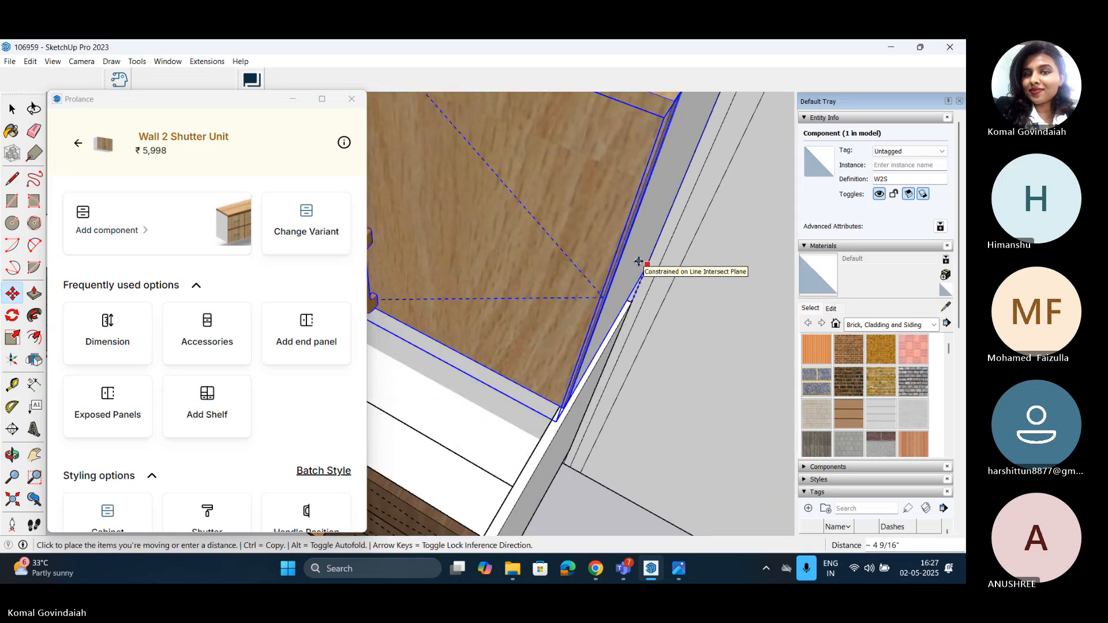
Step: Try to raise the Wall 2 Shutter Unit above the base cabinets by entering a distance of 600
{"action": "type", "text": "600"}
{"action": "key", "text": "Return"}
{"action": "key", "text": "space"}
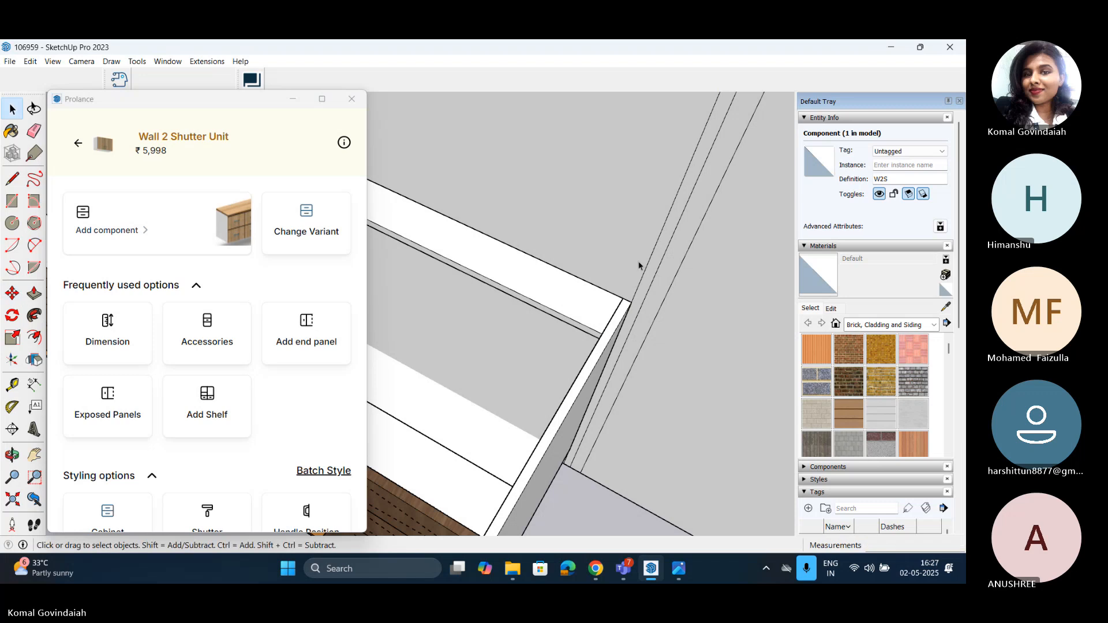
{"action": "scroll", "coordinate": [641, 301], "scroll_direction": "down", "scroll_amount": 3}
{"action": "scroll", "coordinate": [645, 335], "scroll_direction": "down", "scroll_amount": 4}
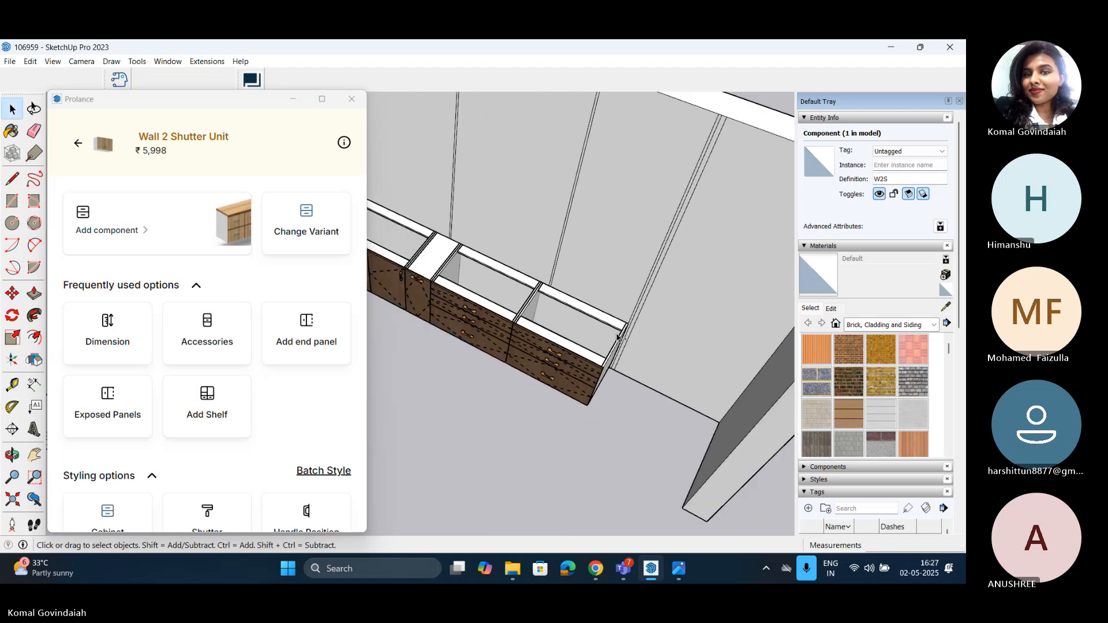
{"action": "scroll", "coordinate": [619, 338], "scroll_direction": "up", "scroll_amount": 3}
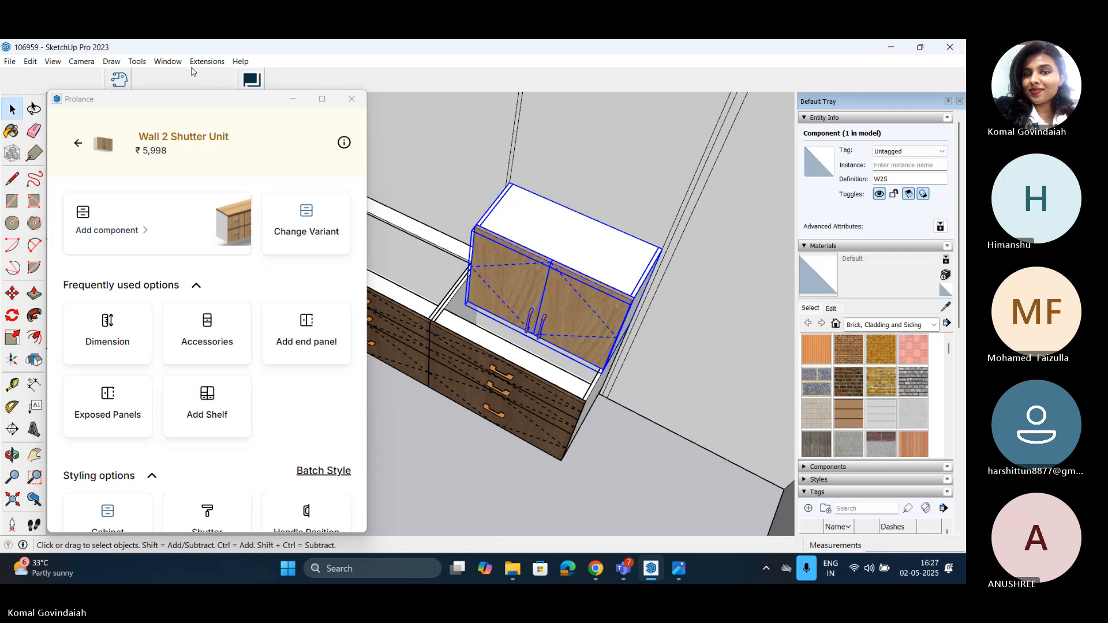
Step: Set the model units to decimal format with millimetres for length, square millimetres for area and cubic millimetres for volume
{"action": "left_click", "coordinate": [165, 62]}
{"action": "left_click", "coordinate": [183, 124]}
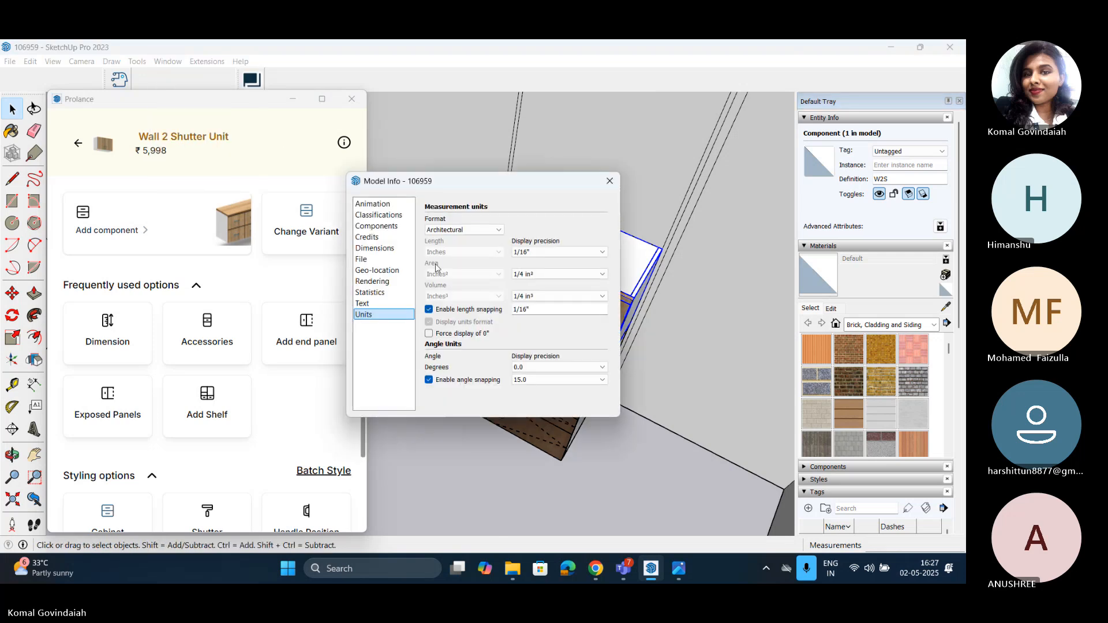
{"action": "left_click", "coordinate": [464, 252]}
{"action": "left_click", "coordinate": [452, 252]}
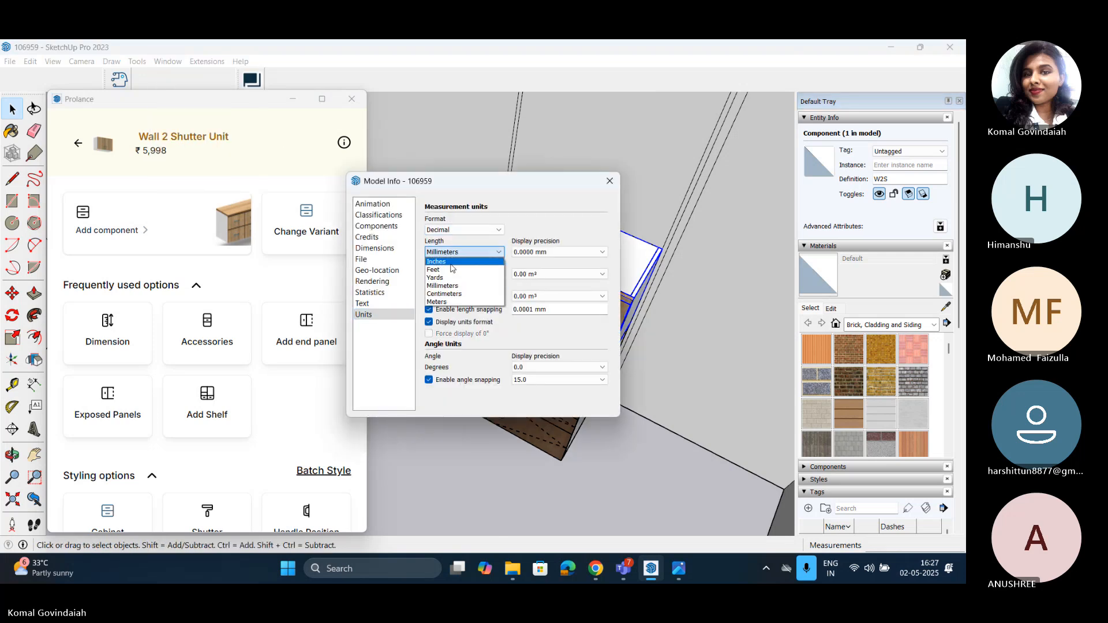
{"action": "left_click", "coordinate": [462, 274]}
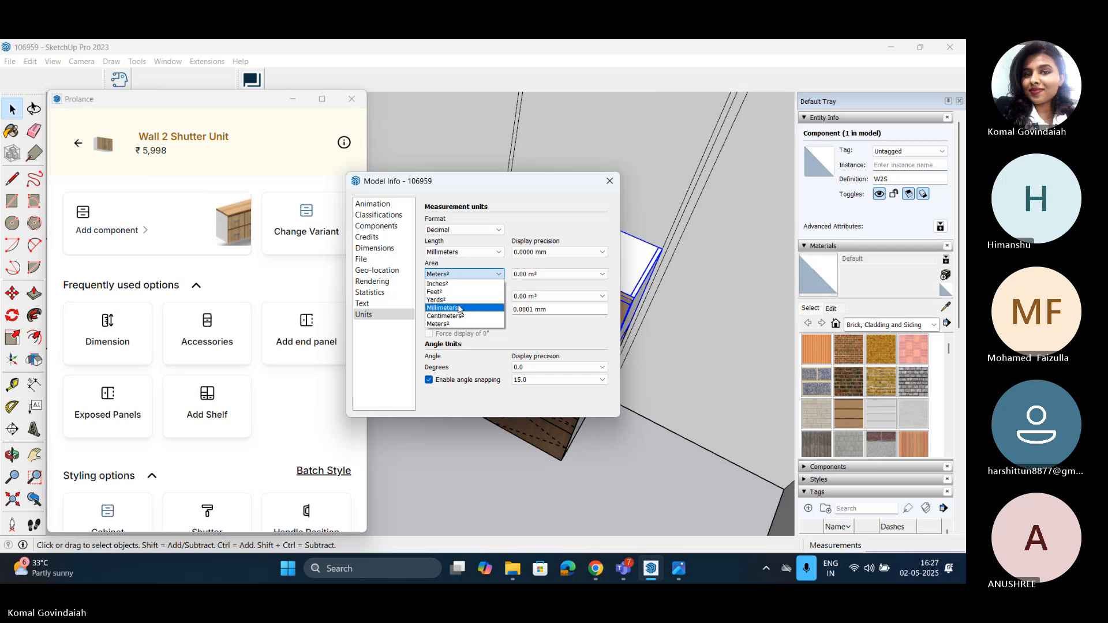
{"action": "left_click", "coordinate": [460, 307]}
{"action": "left_click", "coordinate": [461, 296]}
{"action": "left_click", "coordinate": [462, 339]}
{"action": "left_click", "coordinate": [472, 462]}
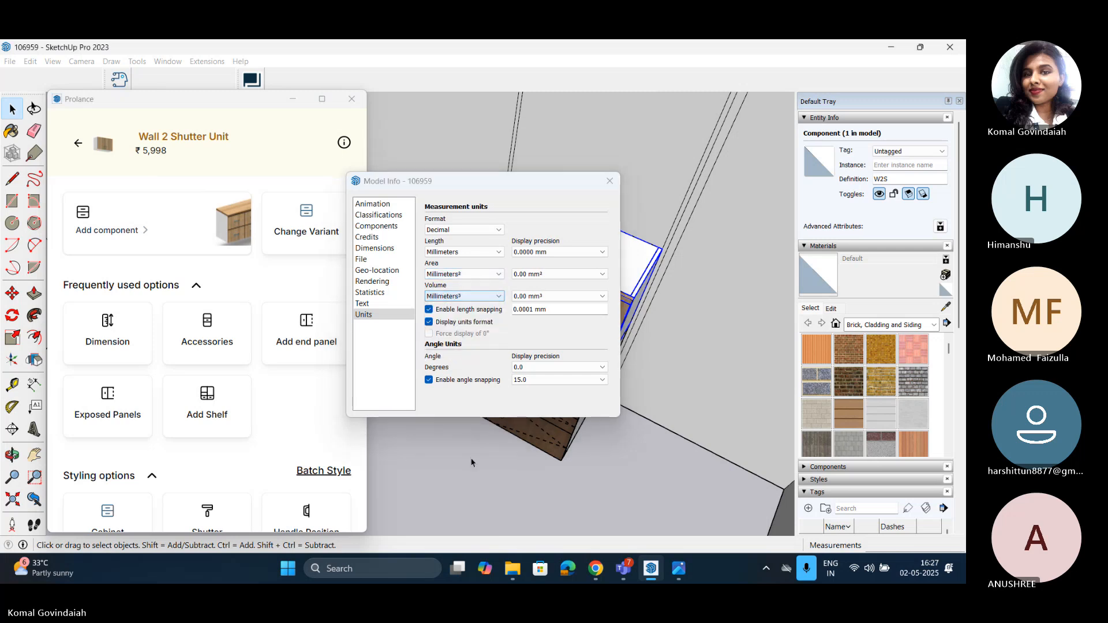
{"action": "left_click", "coordinate": [608, 181]}
Step: Raise the Wall 2 Shutter Unit 600 mm straight up from the top of the base drawer unit
{"action": "scroll", "coordinate": [653, 427], "scroll_direction": "down", "scroll_amount": 1}
{"action": "scroll", "coordinate": [640, 292], "scroll_direction": "up", "scroll_amount": 5}
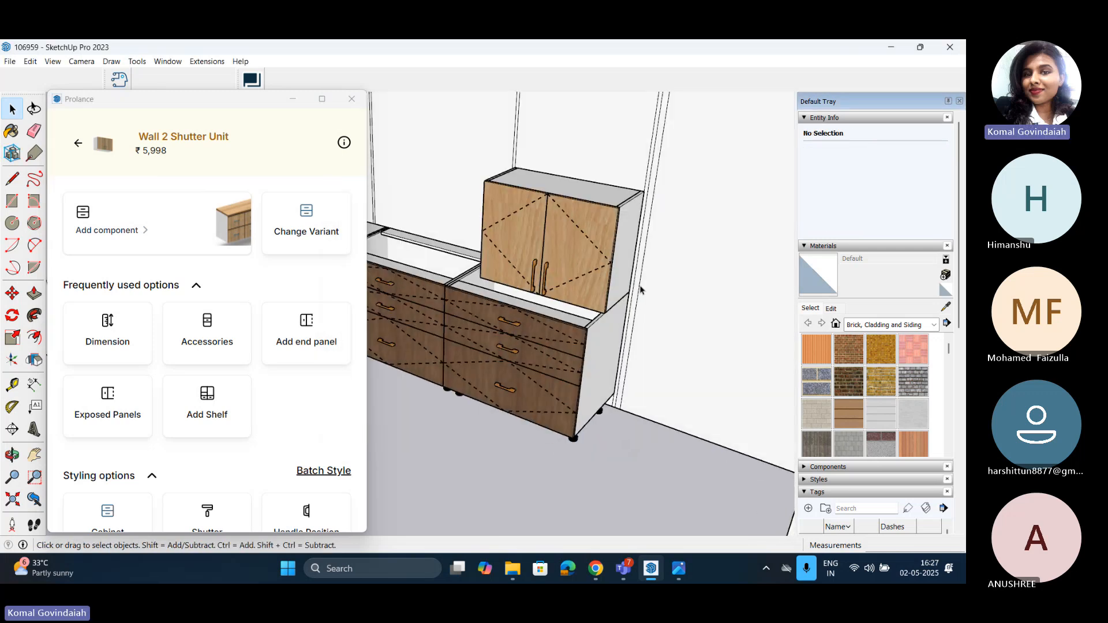
{"action": "key", "text": "m"}
{"action": "left_click", "coordinate": [613, 298]}
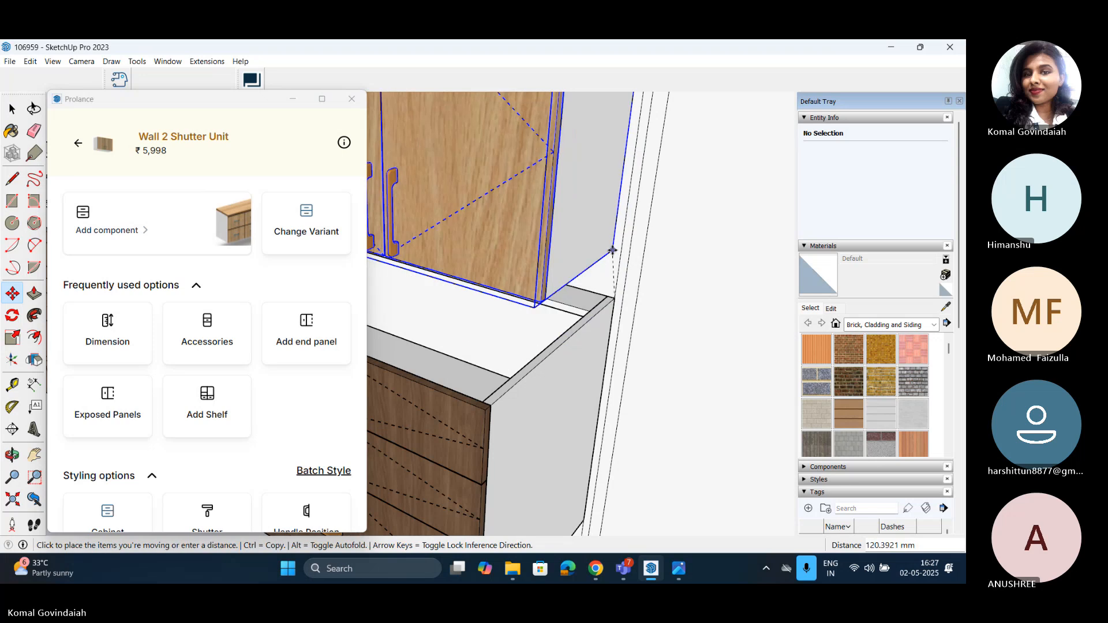
{"action": "type", "text": "600"}
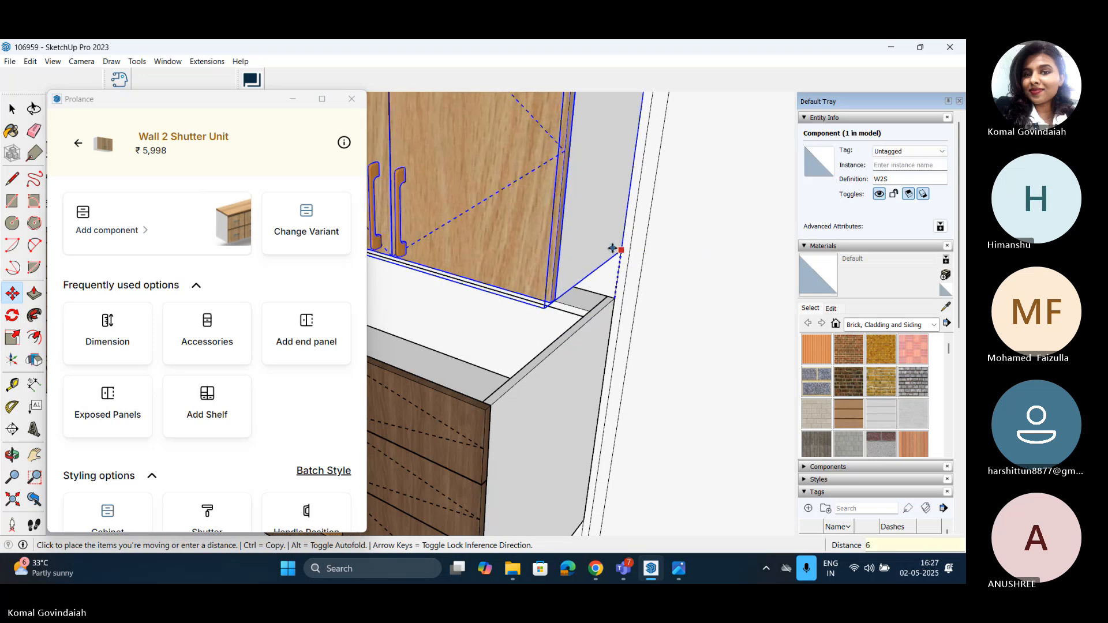
{"action": "key", "text": "Return"}
{"action": "key", "text": "space"}
{"action": "left_click", "coordinate": [625, 289]}
{"action": "scroll", "coordinate": [611, 347], "scroll_direction": "down", "scroll_amount": 5}
{"action": "scroll", "coordinate": [570, 433], "scroll_direction": "down", "scroll_amount": 3}
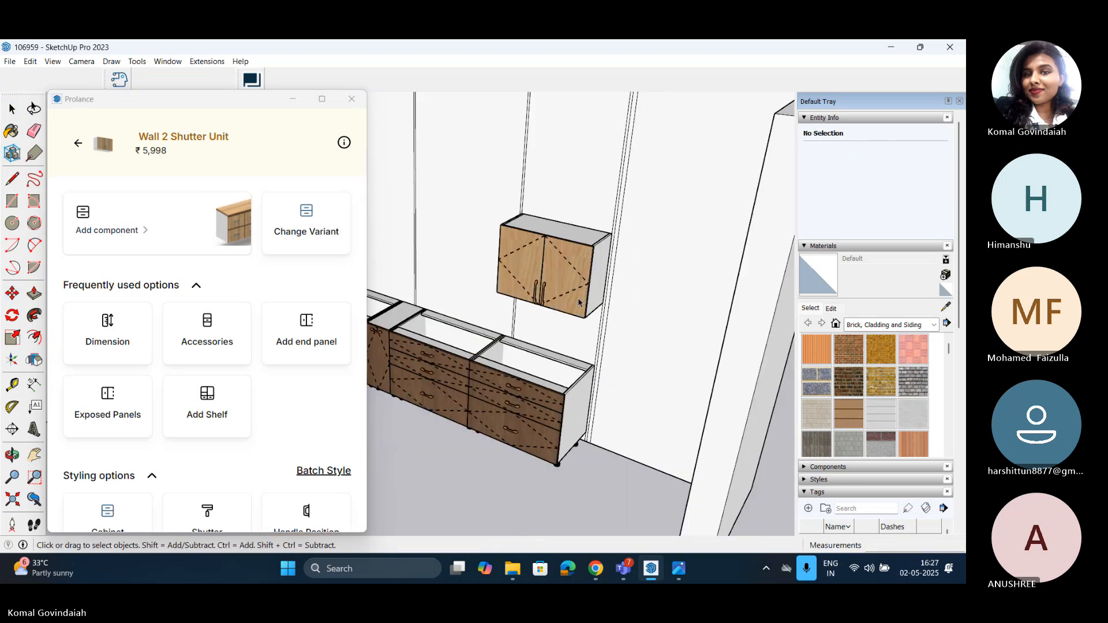
Step: Place the WebApp cabinet Wall 2 Alu Glass Shutter Unit 3829644 to the left of the Wall 2 Shutter Unit and close the extension
{"action": "left_click", "coordinate": [545, 266]}
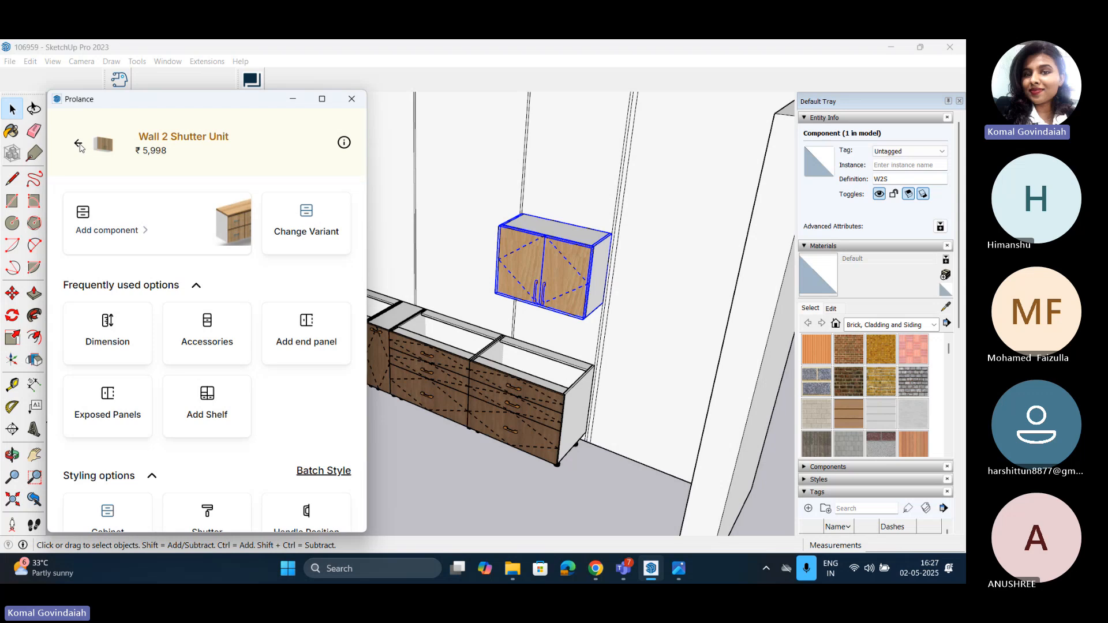
{"action": "left_click", "coordinate": [79, 145]}
{"action": "left_click", "coordinate": [89, 407]}
{"action": "left_click", "coordinate": [182, 513]}
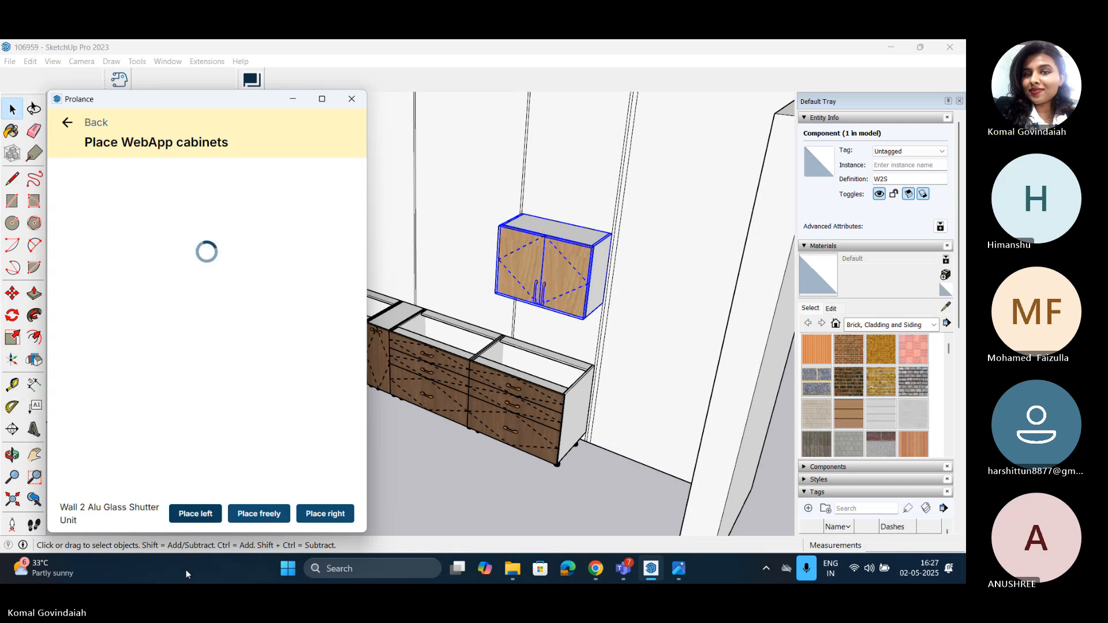
{"action": "left_click", "coordinate": [351, 100]}
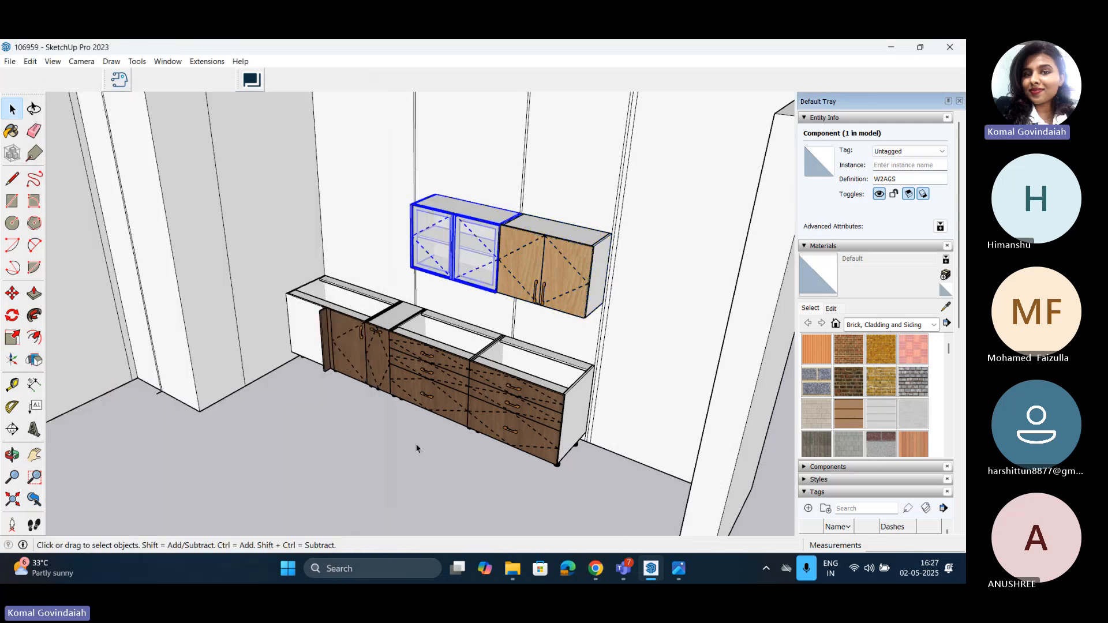
{"action": "left_click", "coordinate": [389, 483]}
{"action": "scroll", "coordinate": [391, 477], "scroll_direction": "down", "scroll_amount": 5}
{"action": "scroll", "coordinate": [393, 415], "scroll_direction": "up", "scroll_amount": 2}
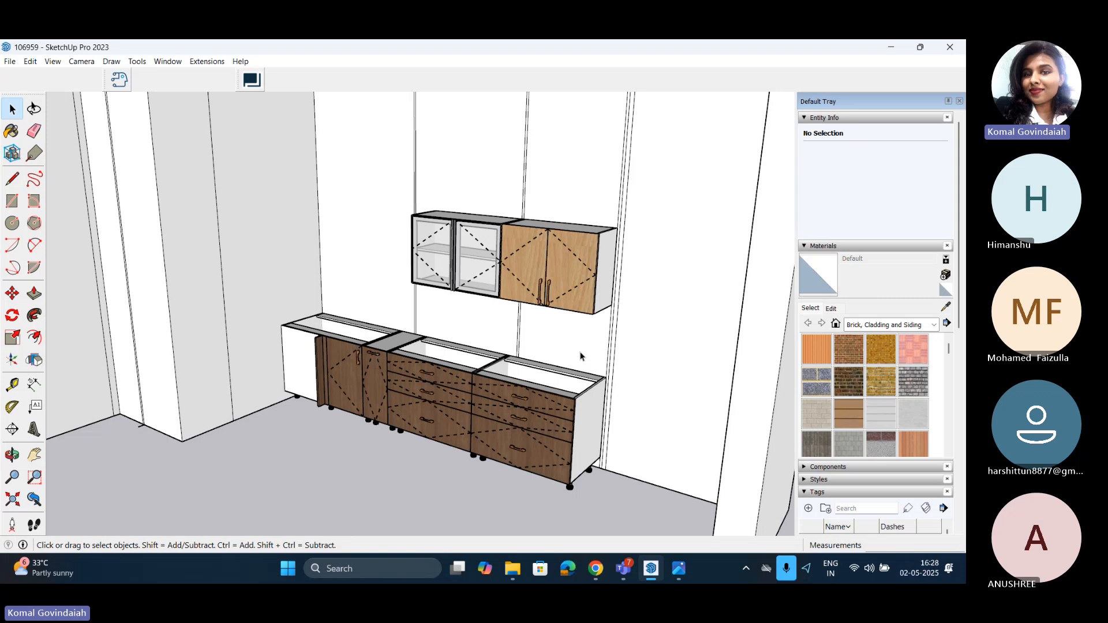
Step: Reopen the Prolance extension with no cabinet selected to show the Kitchen options of the DEMO 2 MAY project
{"action": "left_click", "coordinate": [251, 80]}
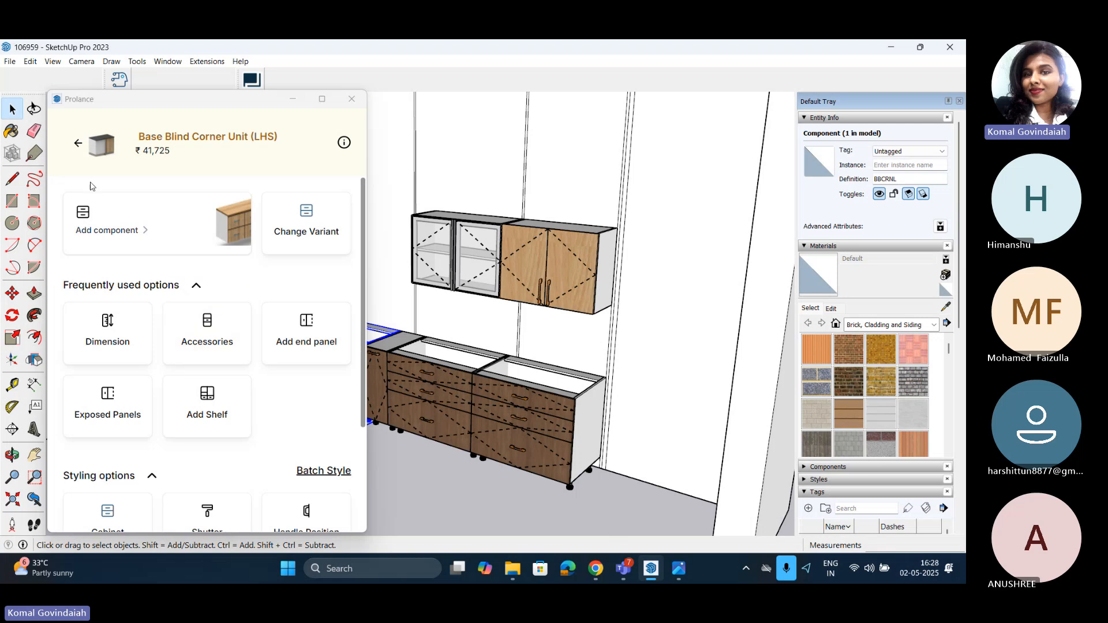
{"action": "left_click", "coordinate": [352, 99]}
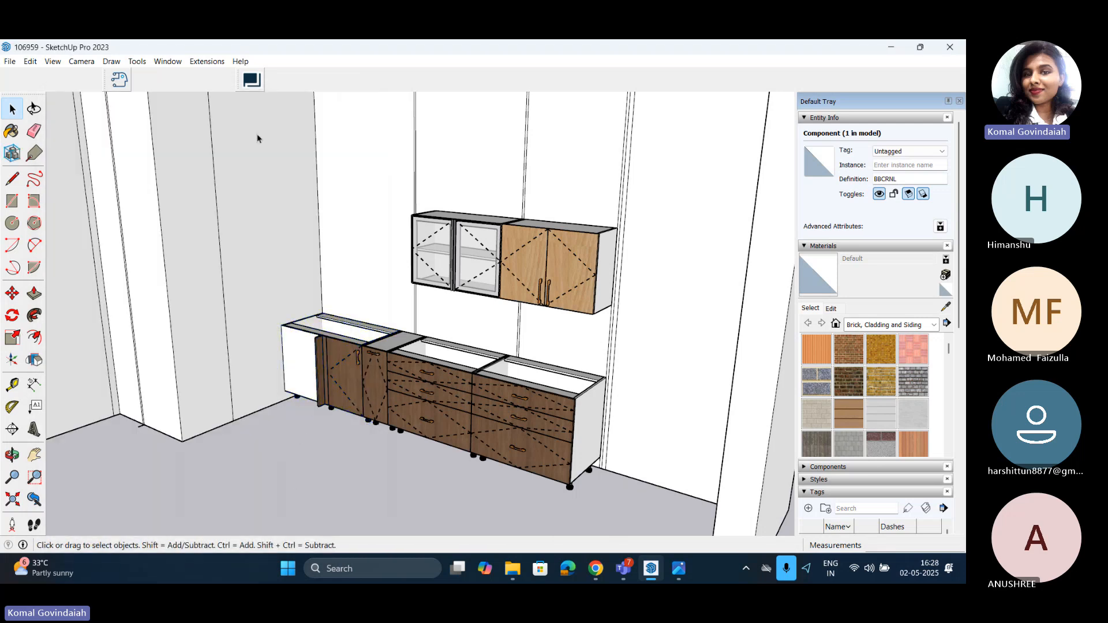
{"action": "left_click", "coordinate": [252, 81]}
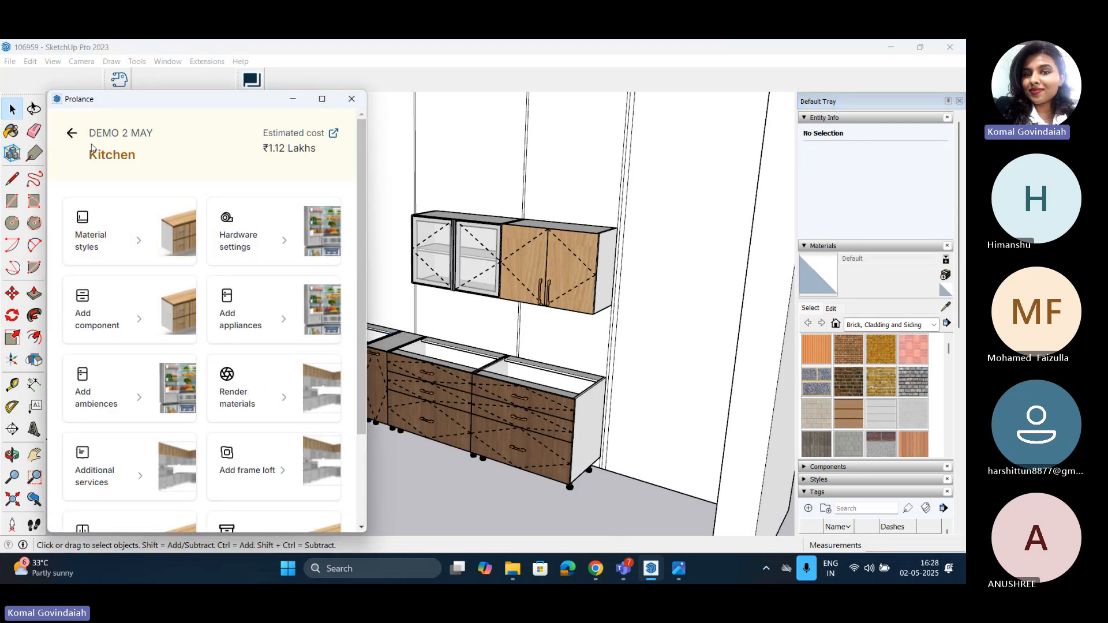
{"action": "scroll", "coordinate": [705, 303], "scroll_direction": "down", "scroll_amount": 3}
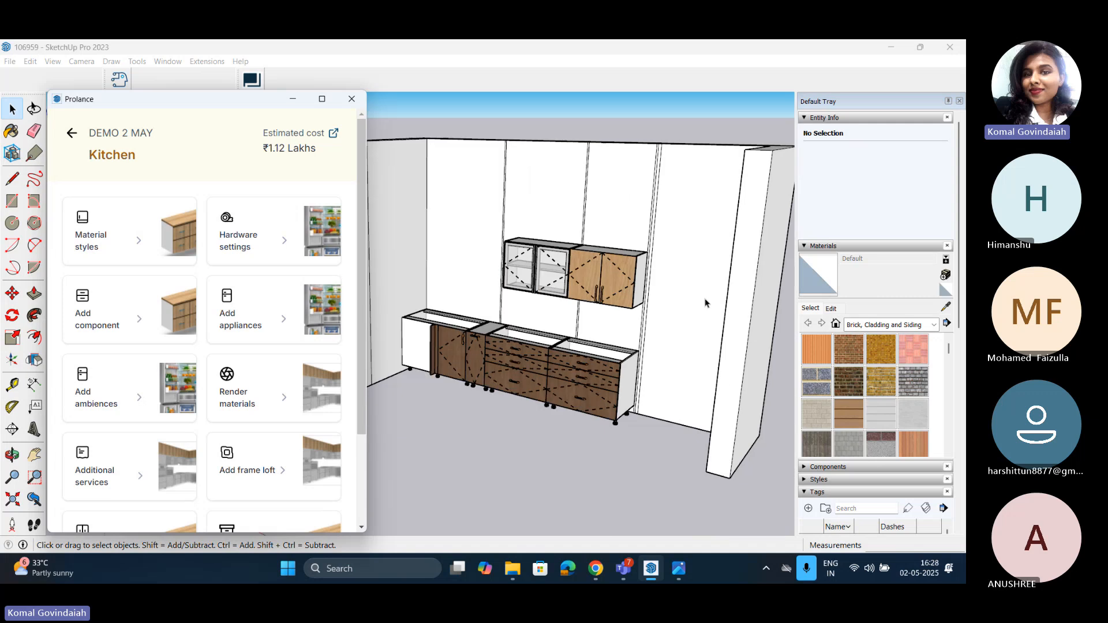
Step: Open the Kitchen component library and filter it to the Handle handle type and the Base cabinet type
{"action": "left_click", "coordinate": [113, 322]}
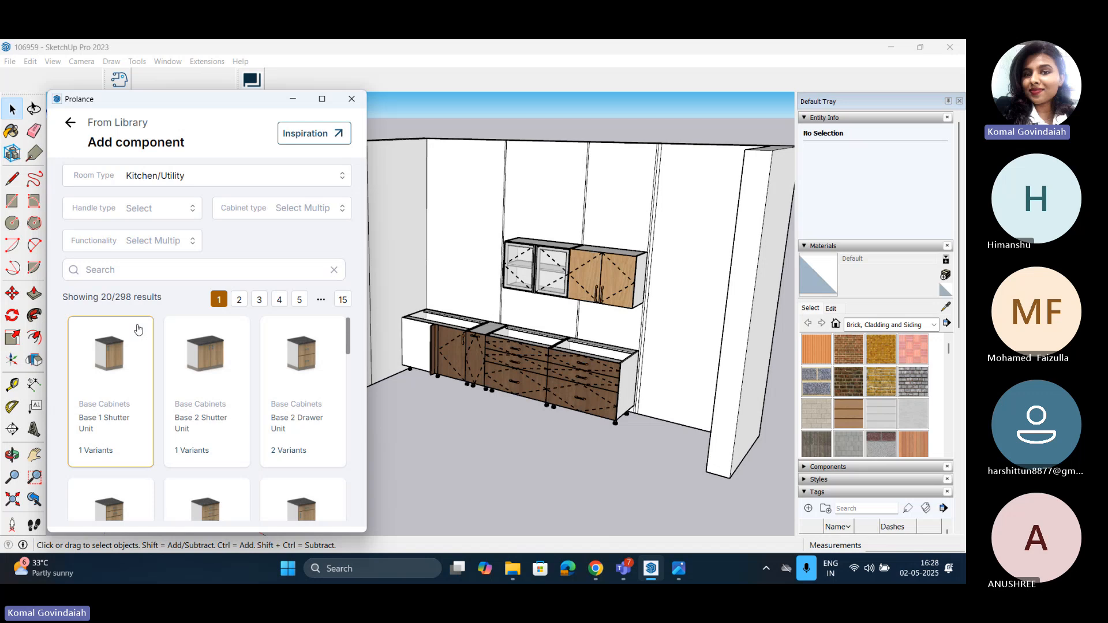
{"action": "left_click", "coordinate": [149, 210]}
{"action": "left_click", "coordinate": [130, 237]}
{"action": "left_click", "coordinate": [248, 209]}
{"action": "left_click", "coordinate": [241, 237]}
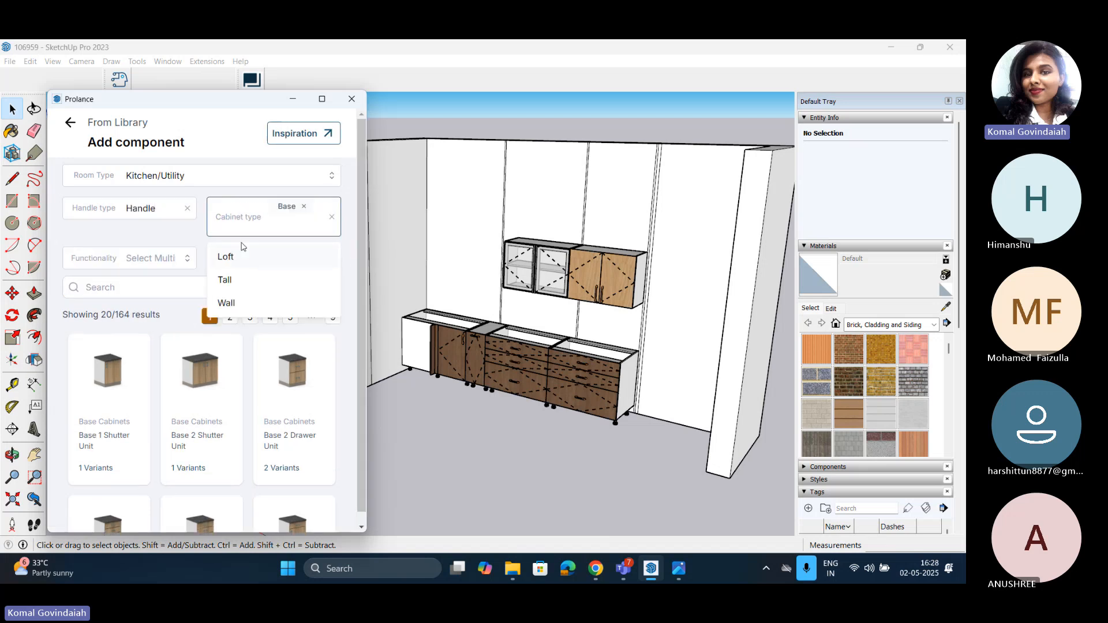
{"action": "left_click", "coordinate": [226, 148]}
Step: Narrow the base cabinets in the component library to the Sink functionality
{"action": "left_click", "coordinate": [109, 241]}
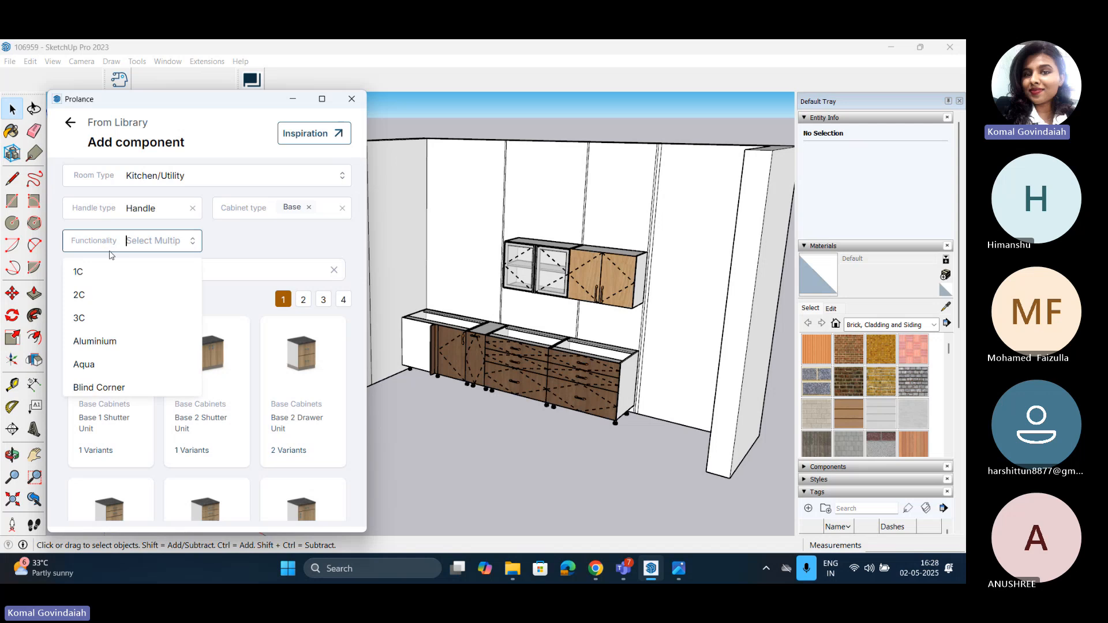
{"action": "scroll", "coordinate": [115, 355], "scroll_direction": "down", "scroll_amount": 6}
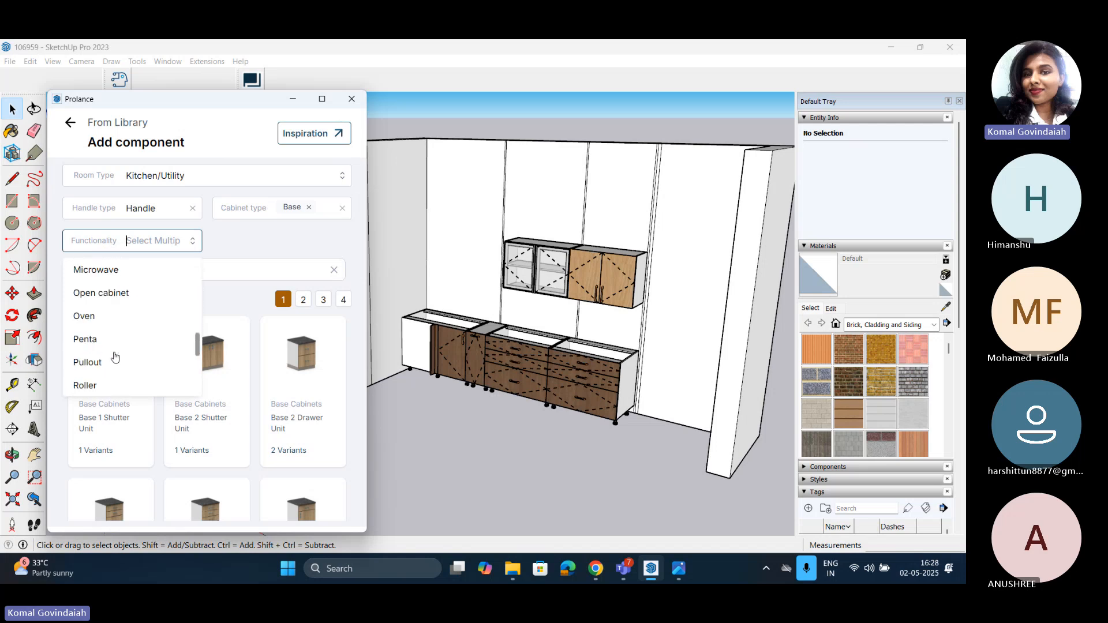
{"action": "scroll", "coordinate": [115, 356], "scroll_direction": "down", "scroll_amount": 5}
{"action": "scroll", "coordinate": [116, 364], "scroll_direction": "up", "scroll_amount": 3}
{"action": "left_click", "coordinate": [107, 340]}
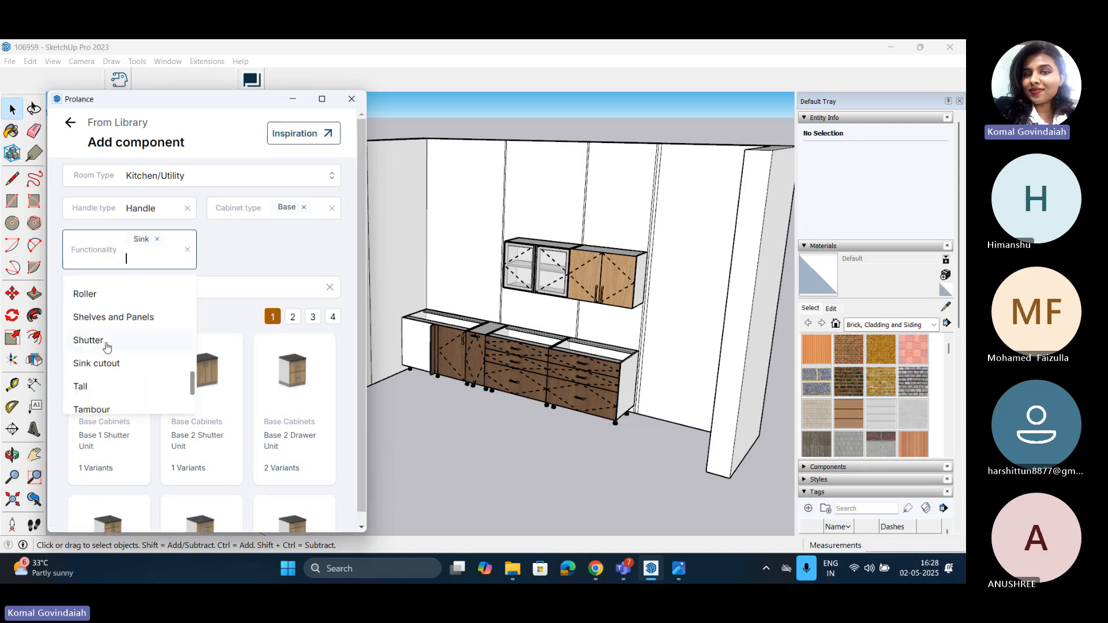
{"action": "left_click", "coordinate": [256, 239]}
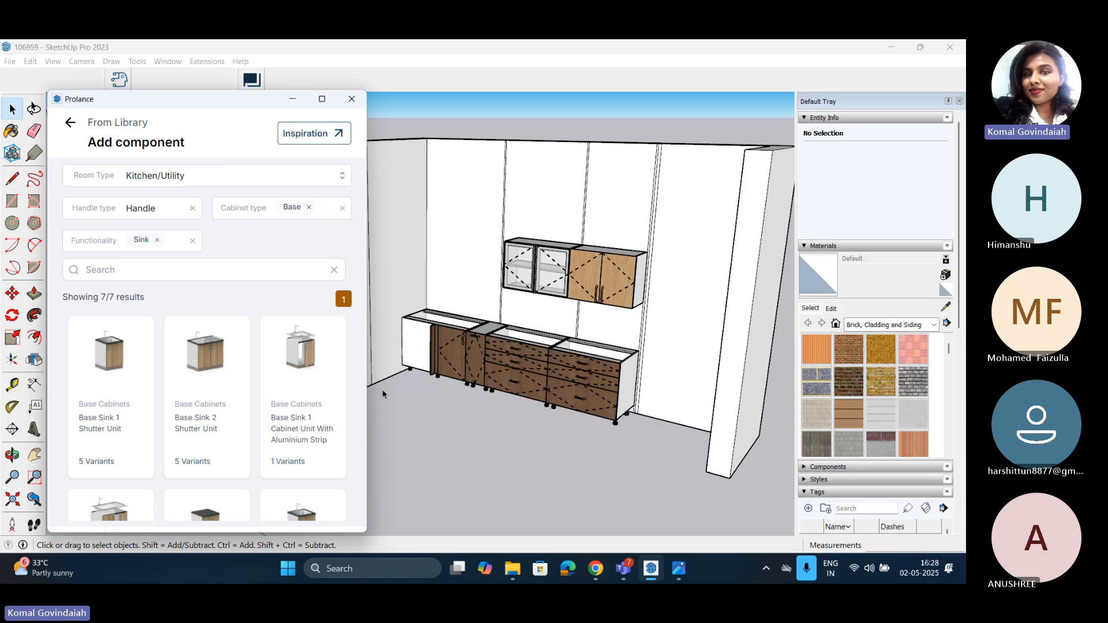
Step: Place a Base Sink 2 Shutter Unit, 800 mm wide, on the left of the corner base cabinet and close the extension
{"action": "left_click", "coordinate": [200, 360]}
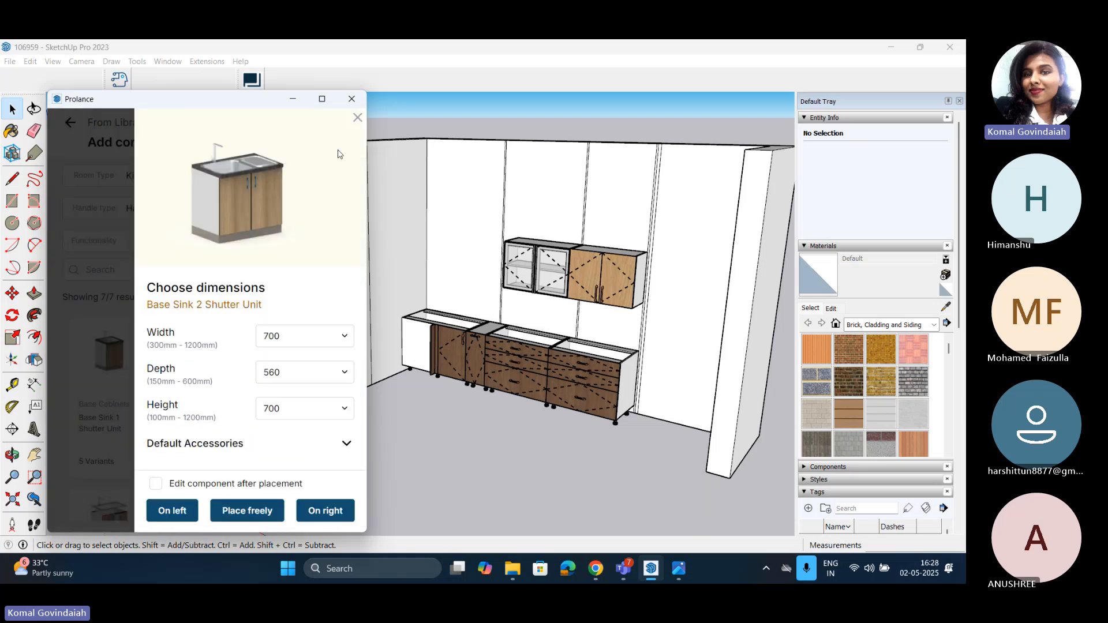
{"action": "left_click", "coordinate": [358, 118]}
{"action": "left_click", "coordinate": [440, 330]}
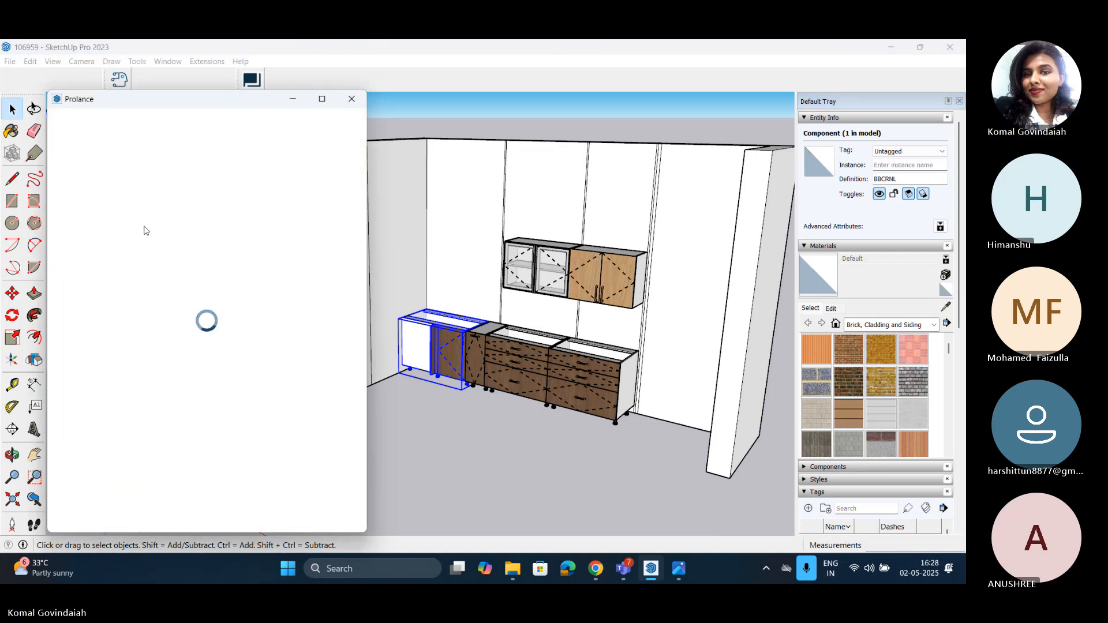
{"action": "left_click", "coordinate": [167, 330]}
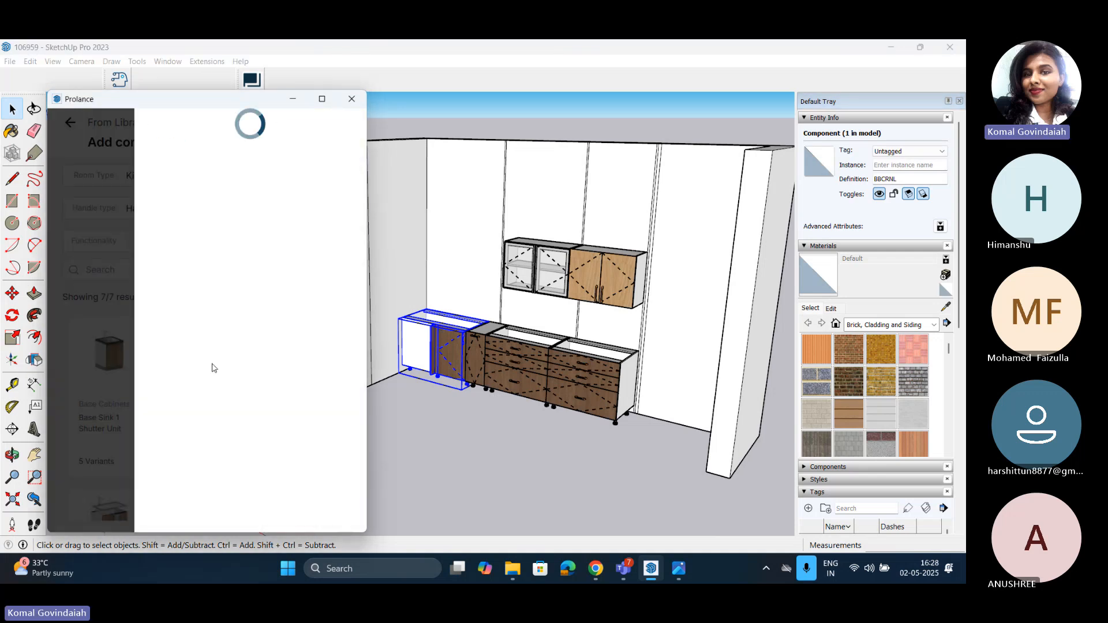
{"action": "left_click", "coordinate": [272, 337]}
{"action": "left_click", "coordinate": [279, 242]}
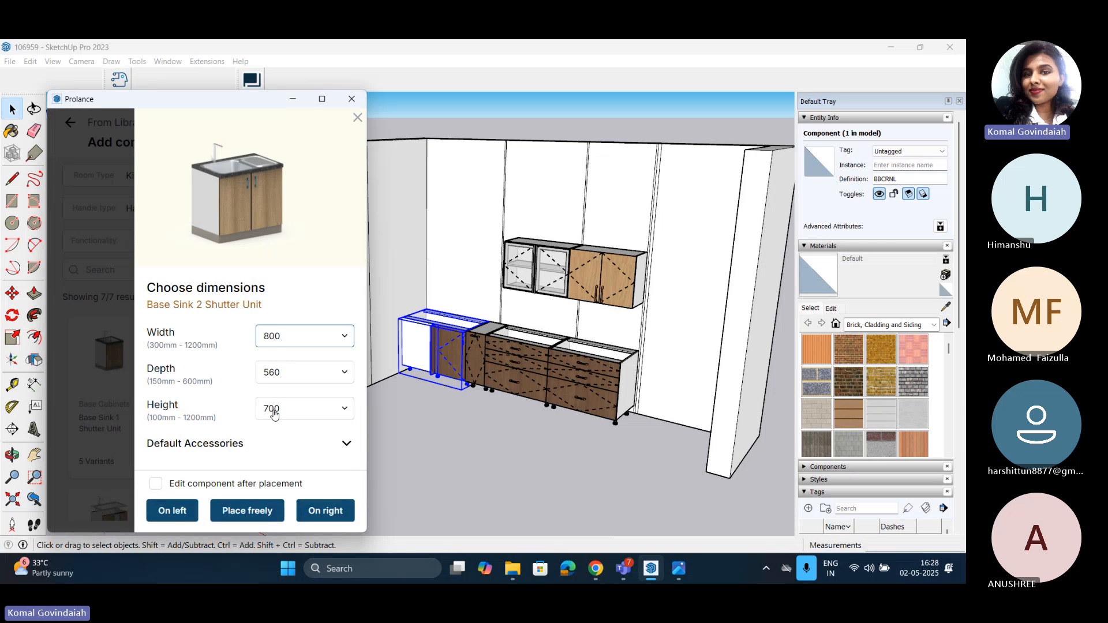
{"action": "left_click", "coordinate": [182, 512]}
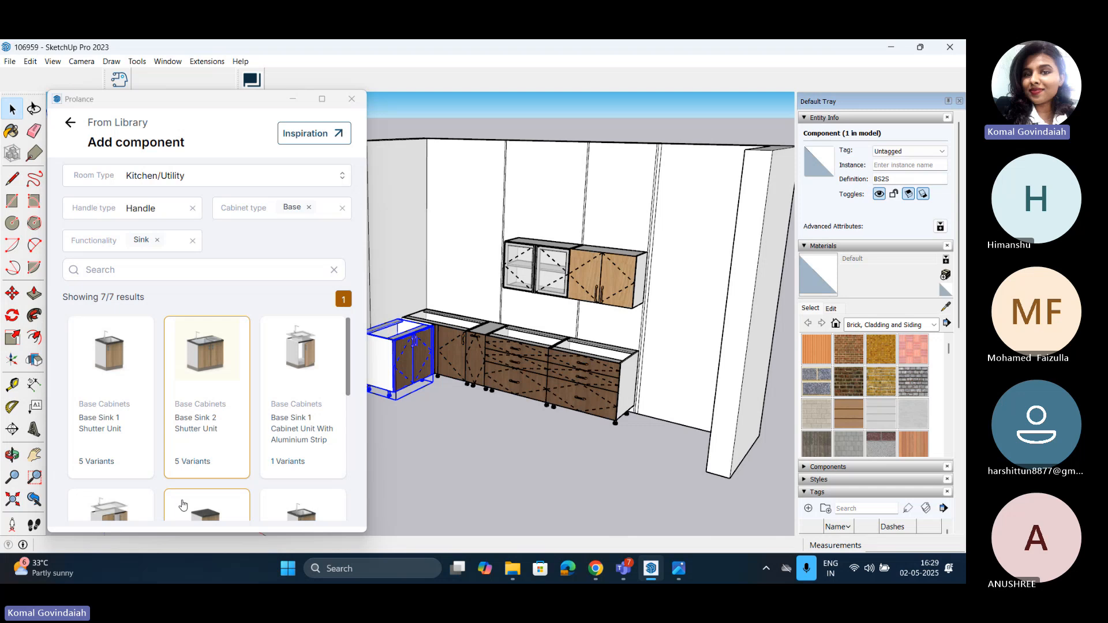
{"action": "left_click", "coordinate": [454, 490]}
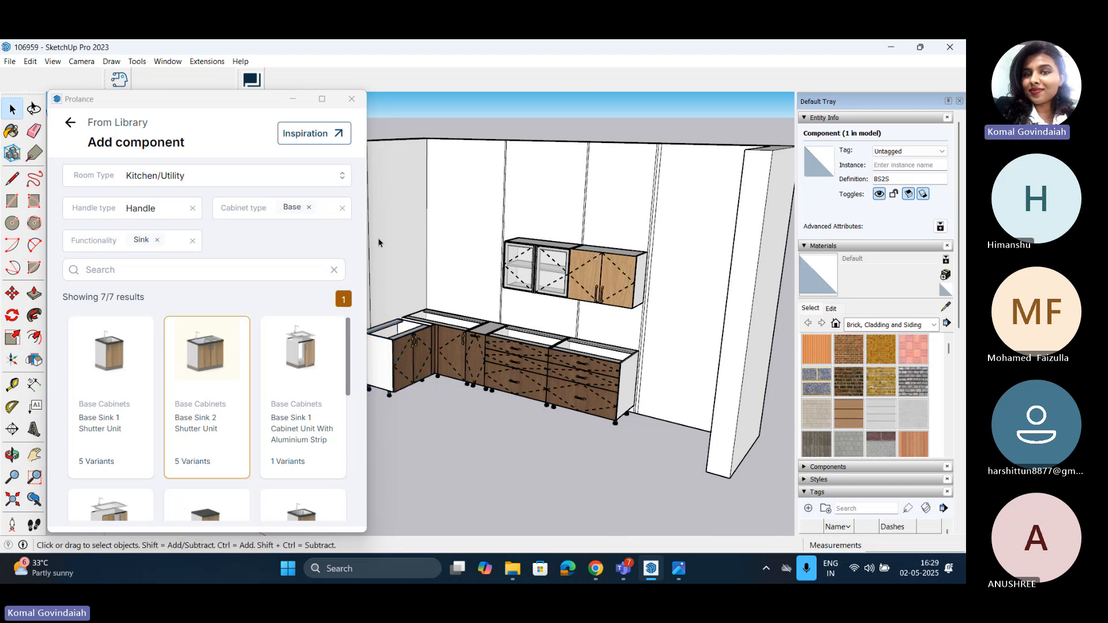
{"action": "left_click", "coordinate": [352, 99]}
Step: Show the Prolance options for the Base 3 Drawer Unit at the open end of the base run and review them
{"action": "middle_click_drag", "start_coordinate": [446, 426], "coordinate": [413, 396]}
{"action": "middle_click_drag", "start_coordinate": [489, 387], "coordinate": [578, 397]}
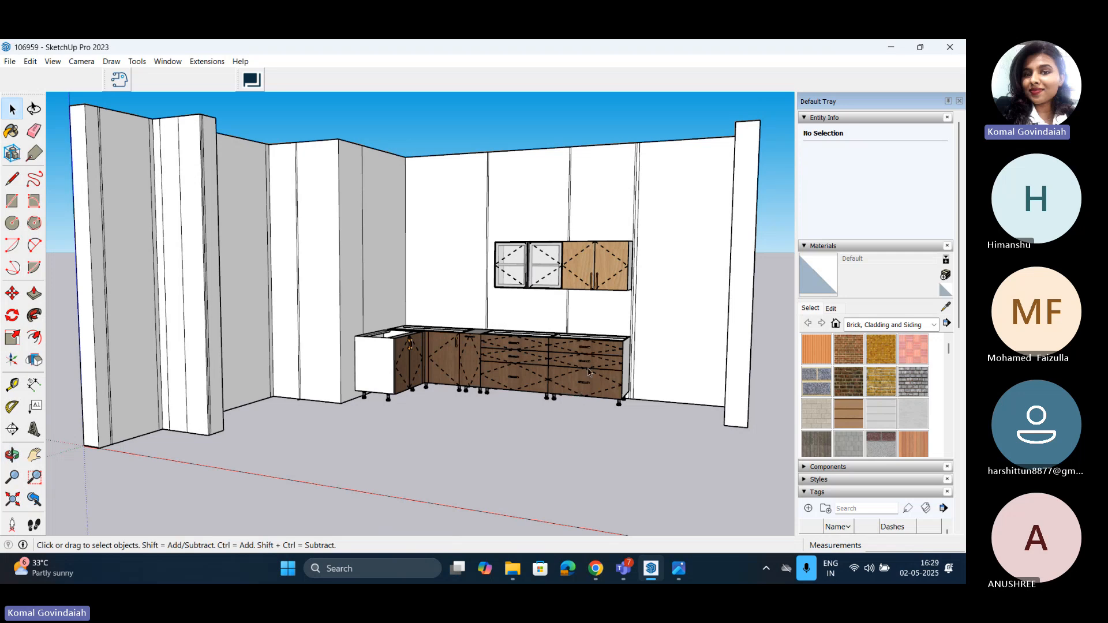
{"action": "left_click", "coordinate": [588, 373]}
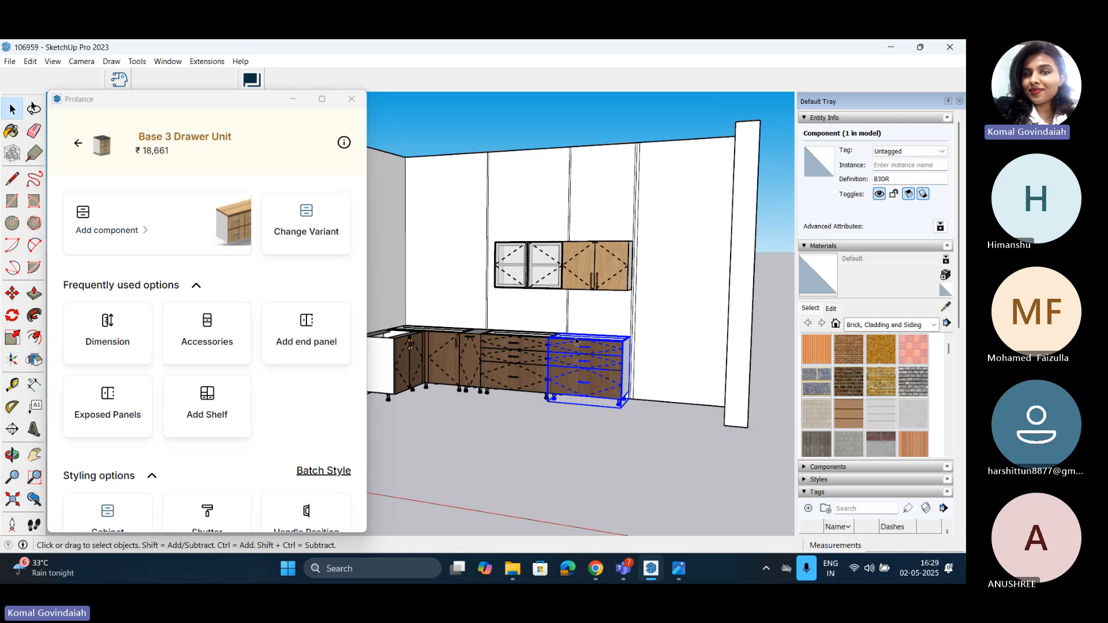
{"action": "scroll", "coordinate": [251, 213], "scroll_direction": "down", "scroll_amount": 3}
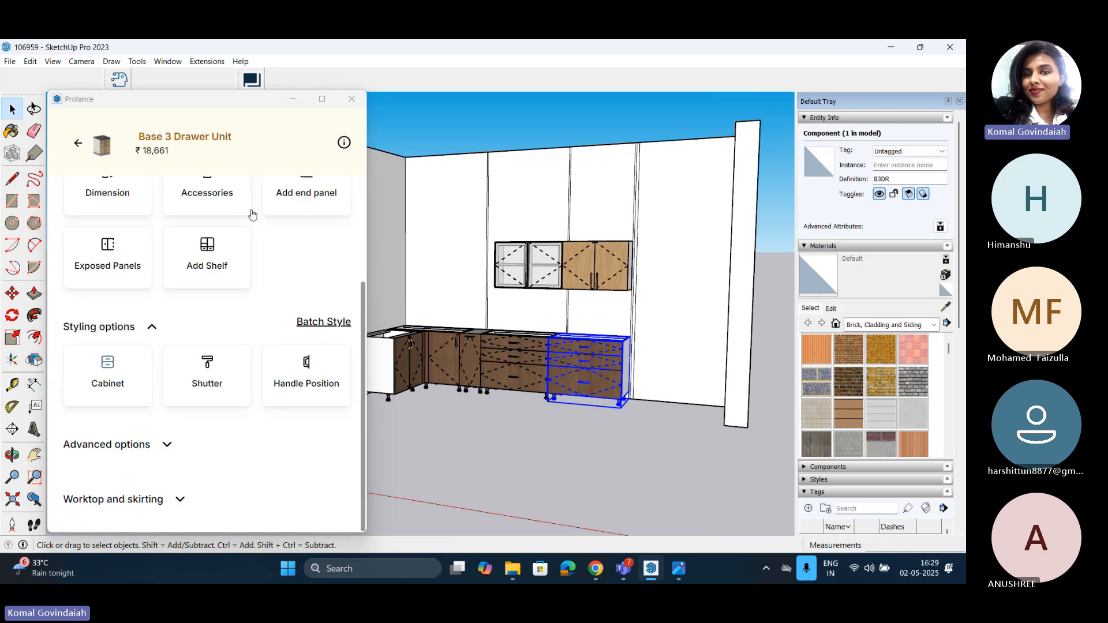
{"action": "scroll", "coordinate": [540, 395], "scroll_direction": "up", "scroll_amount": 3}
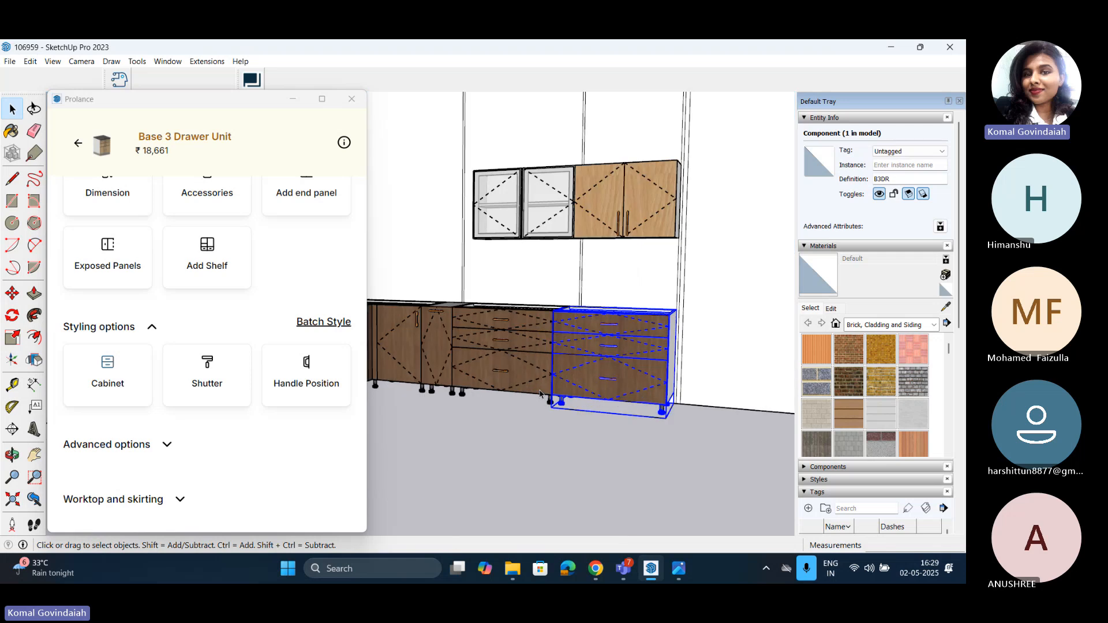
Step: Filter the middle Base 3 Drawer Unit's top drawer accessories to Ebco and choose the S2 Pro-Motion 90-SLIM2 With Glass, 50Kg Anthracite
{"action": "left_click", "coordinate": [519, 355]}
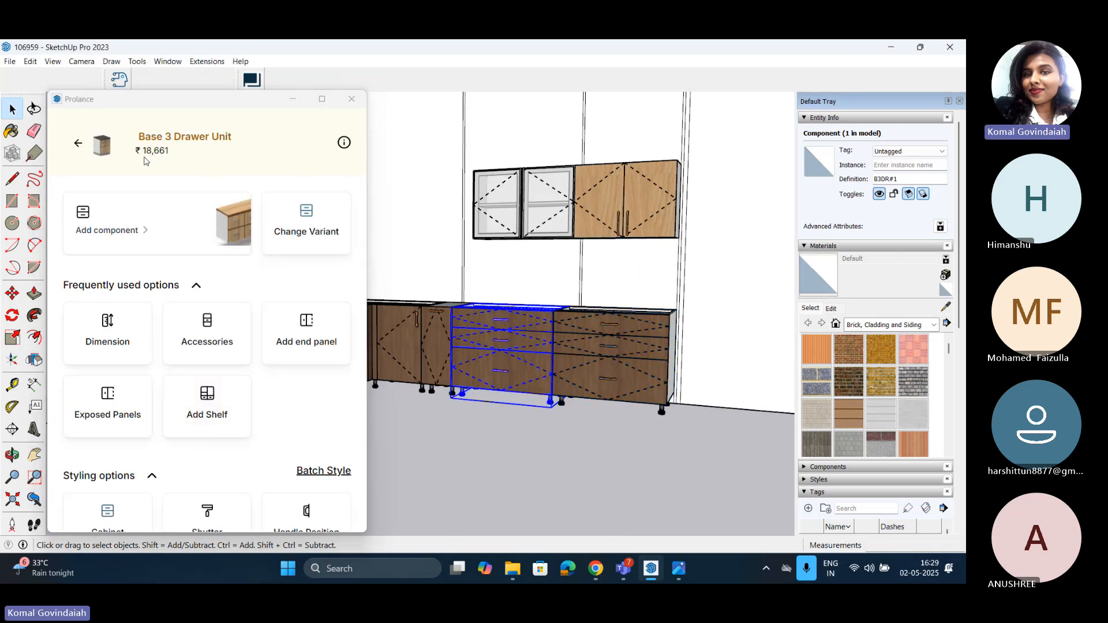
{"action": "left_click_drag", "start_coordinate": [145, 152], "coordinate": [206, 157]}
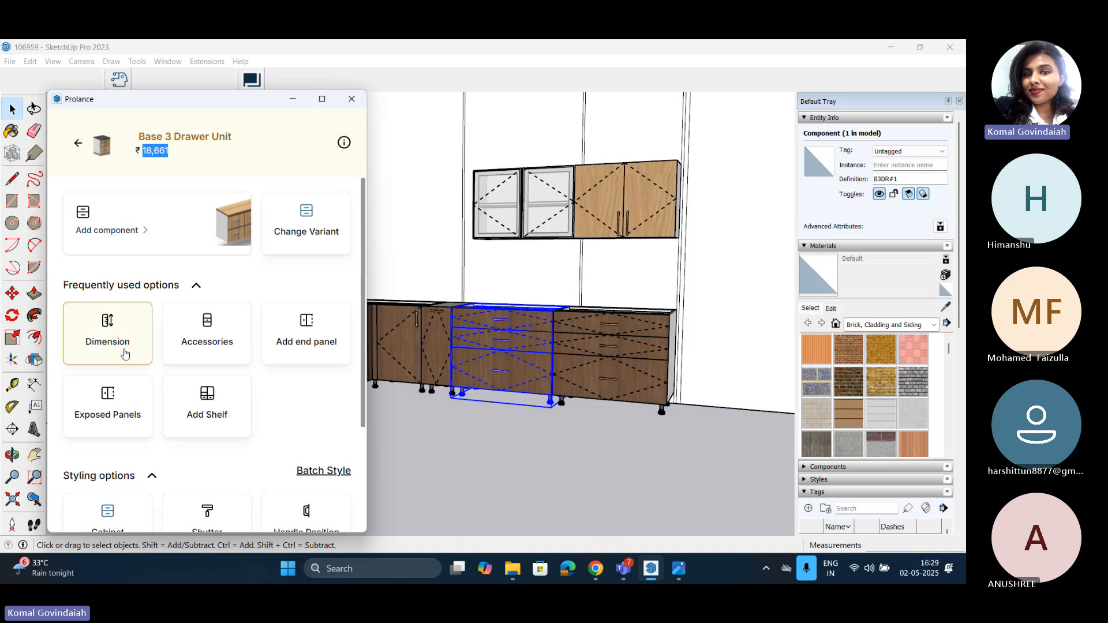
{"action": "left_click", "coordinate": [205, 351]}
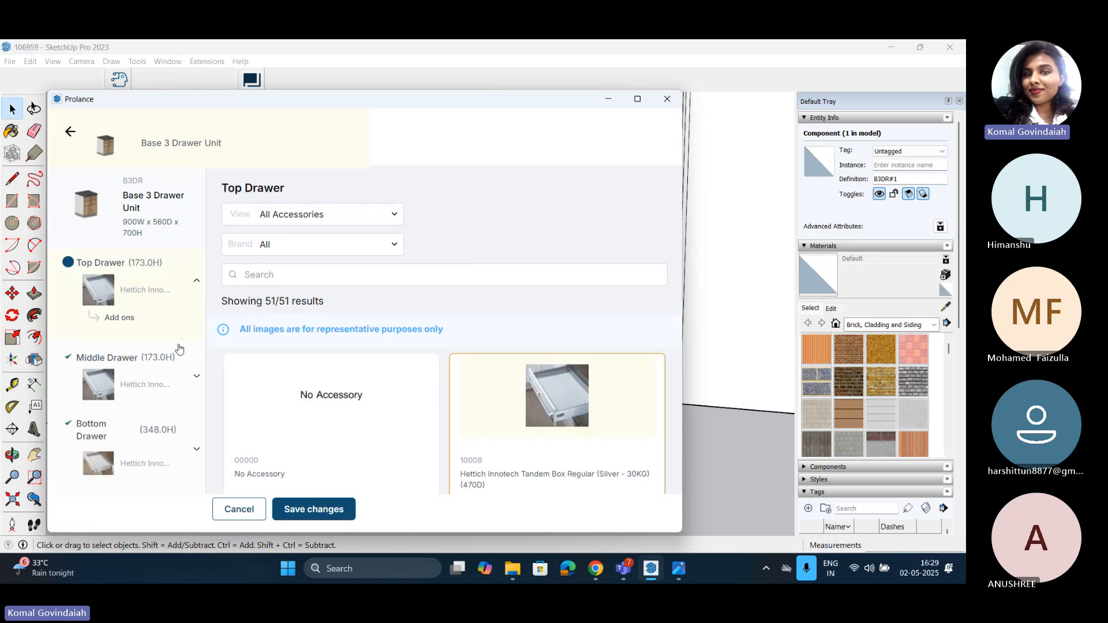
{"action": "left_click", "coordinate": [254, 247]}
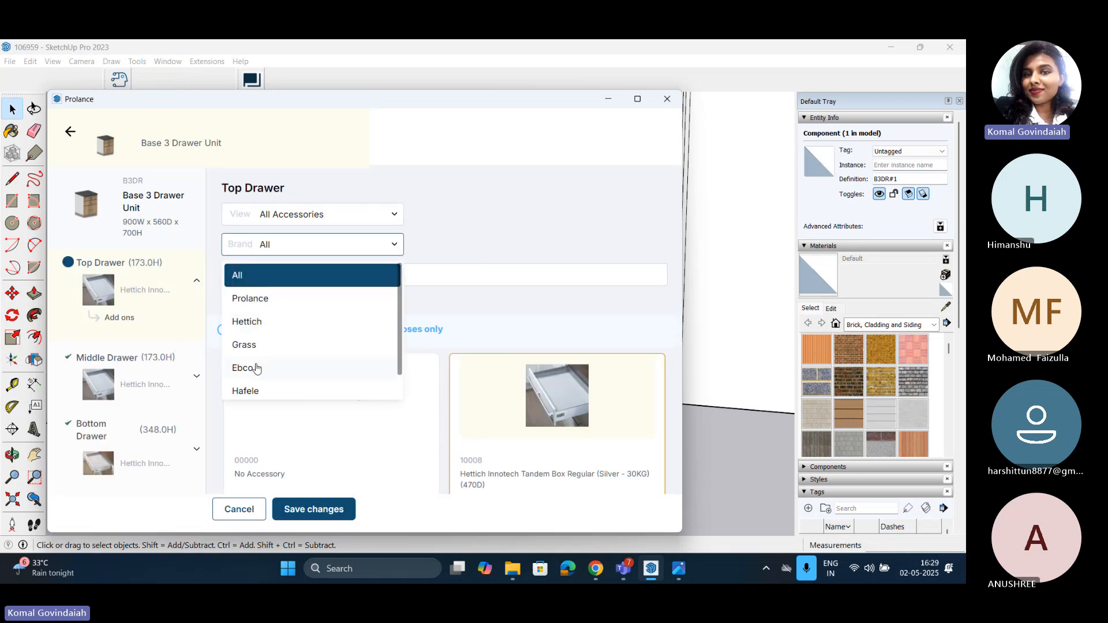
{"action": "scroll", "coordinate": [287, 306], "scroll_direction": "down", "scroll_amount": 1}
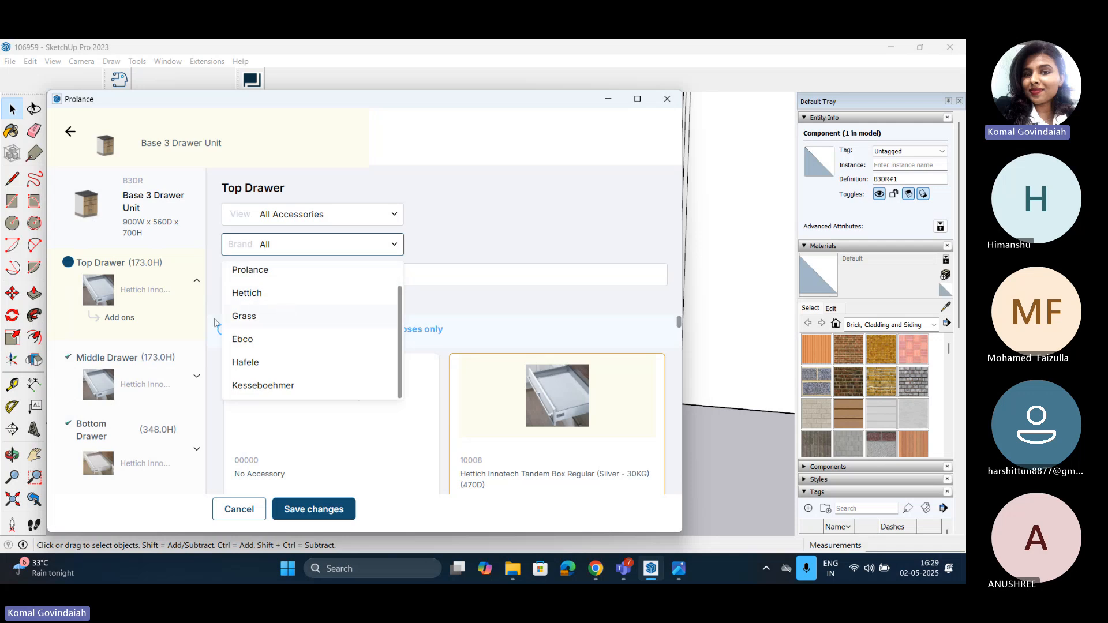
{"action": "left_click", "coordinate": [250, 341]}
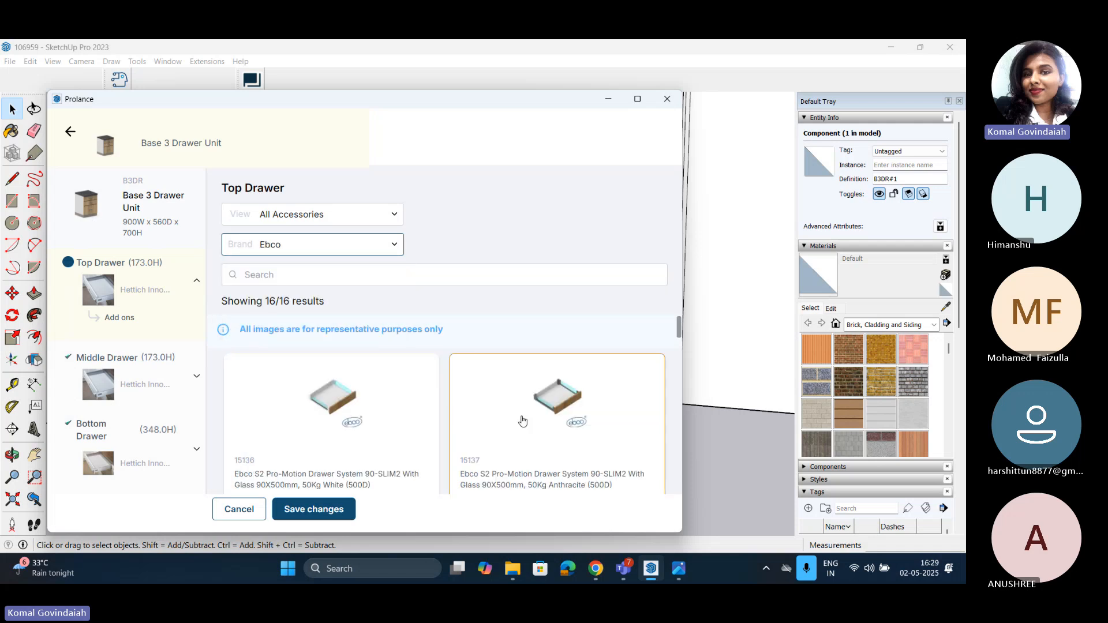
{"action": "left_click", "coordinate": [555, 393]}
{"action": "scroll", "coordinate": [365, 410], "scroll_direction": "down", "scroll_amount": 3}
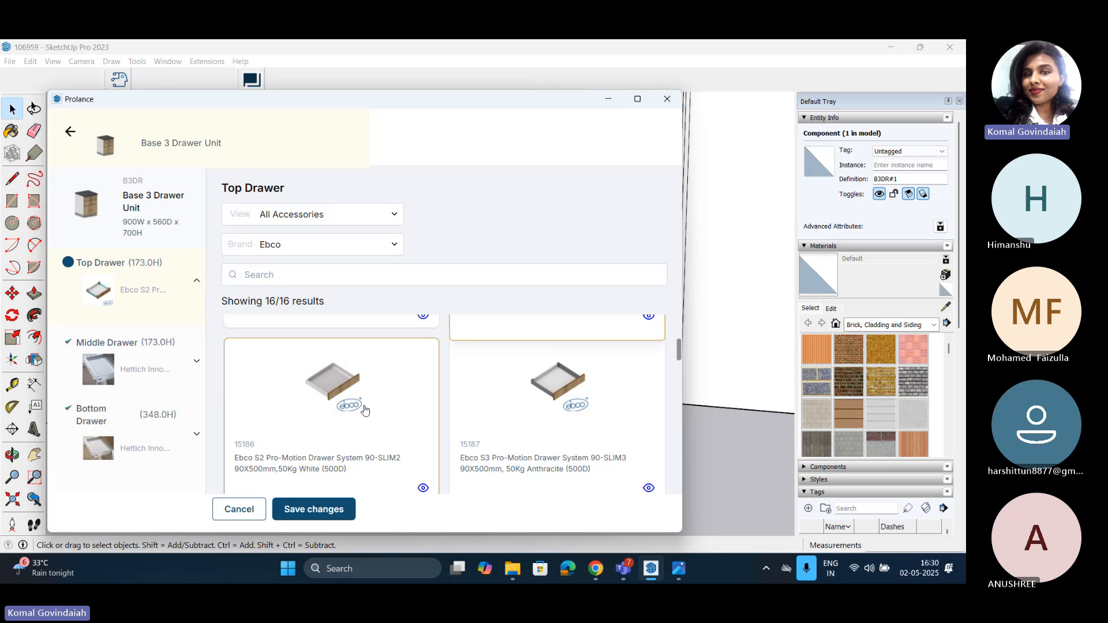
Step: Filter the middle drawer's accessories to Ebco and choose an S2 Pro-Motion Drawer System 90-SLIM2 in 50Kg White (500D)
{"action": "left_click", "coordinate": [147, 392]}
{"action": "left_click", "coordinate": [286, 245]}
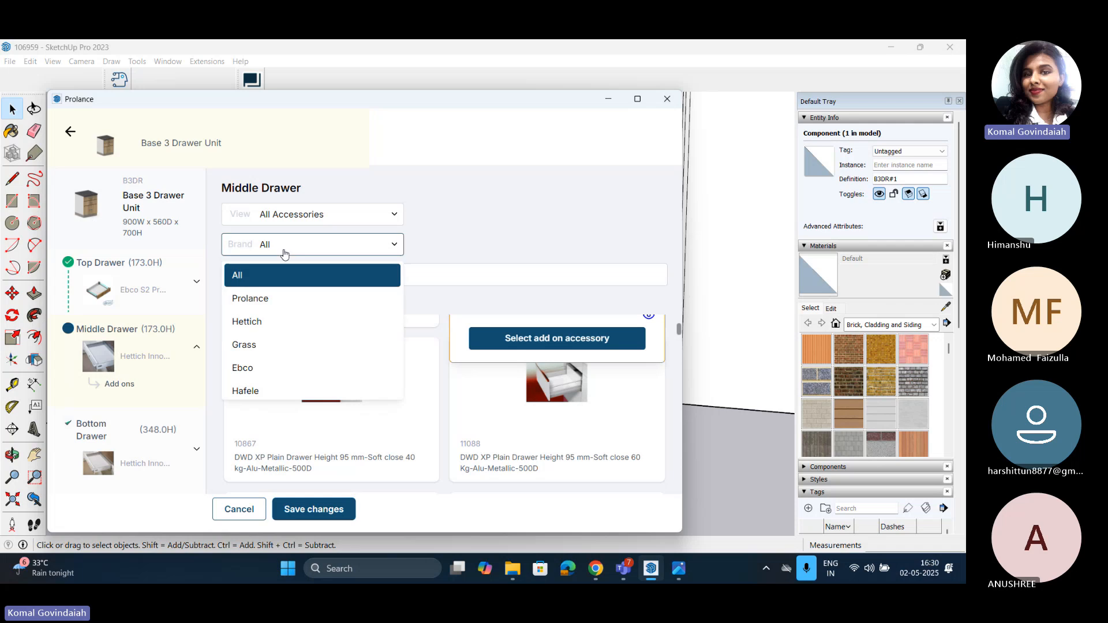
{"action": "left_click", "coordinate": [257, 367]}
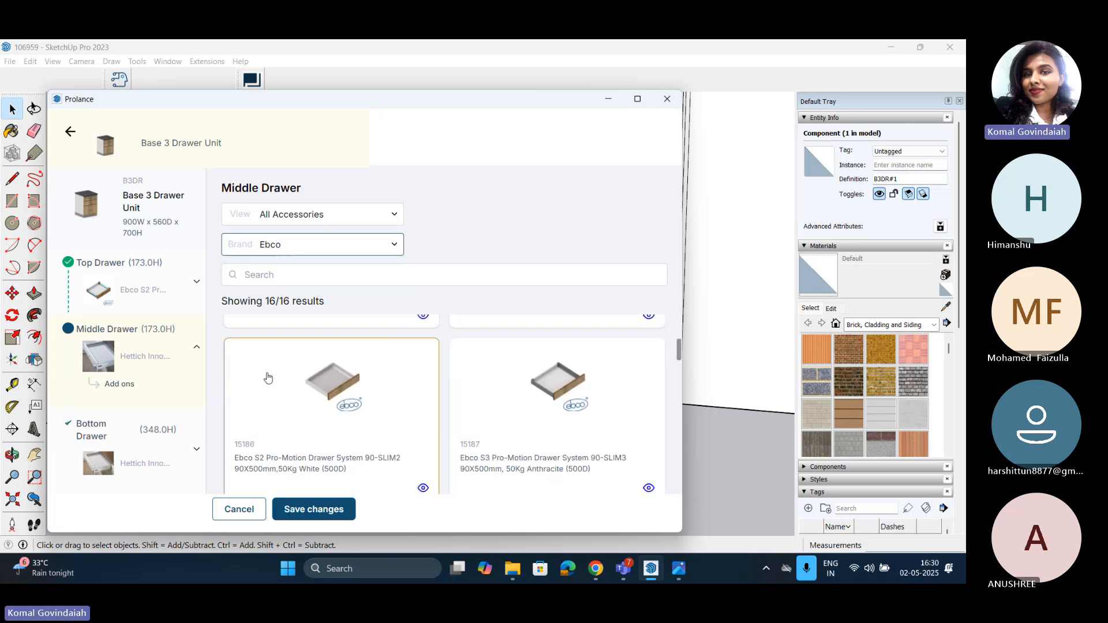
{"action": "left_click", "coordinate": [324, 412]}
Step: Assign the Ebco N Profile Drawer System 185, 65Kg Silver Grey (500D), to the bottom drawer, save the accessory changes and deselect the cabinet
{"action": "left_click", "coordinate": [271, 245]}
{"action": "left_click", "coordinate": [271, 367]}
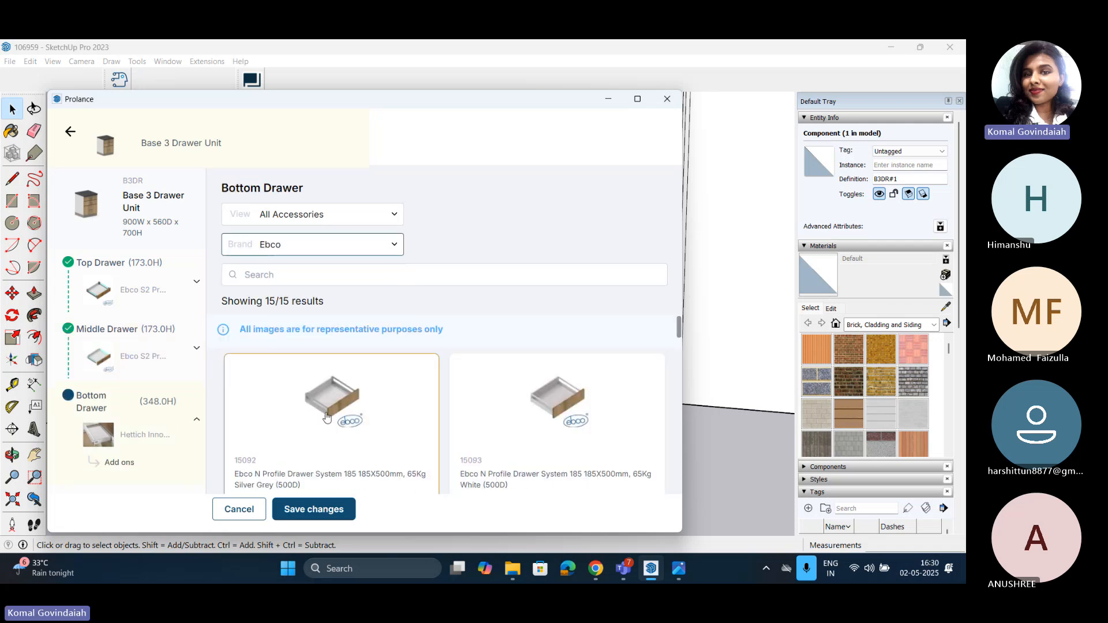
{"action": "left_click", "coordinate": [326, 417]}
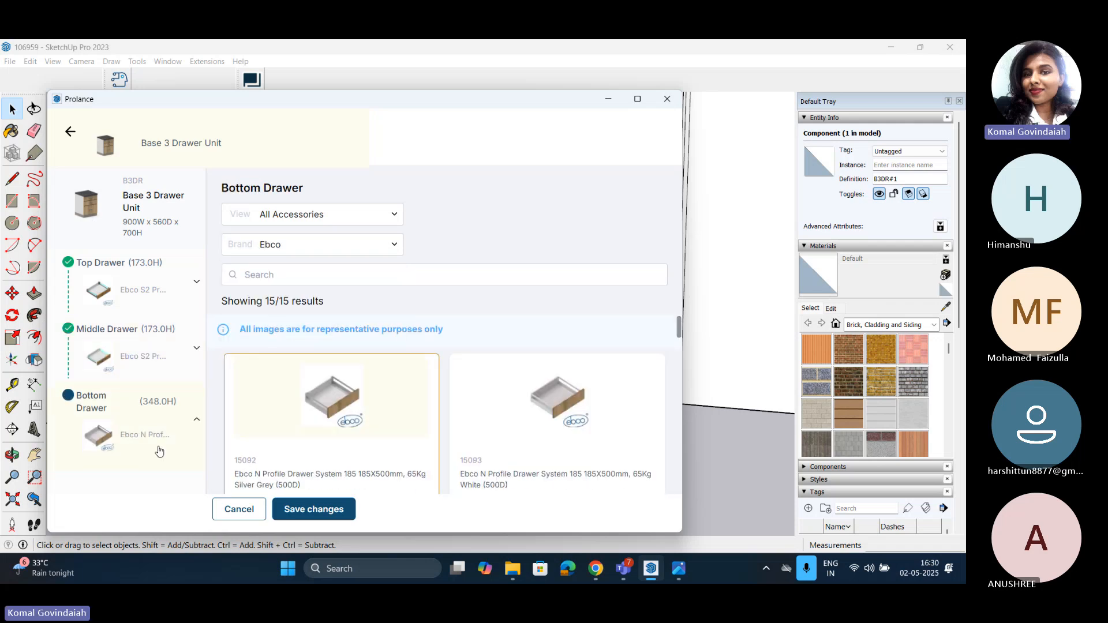
{"action": "left_click", "coordinate": [324, 510]}
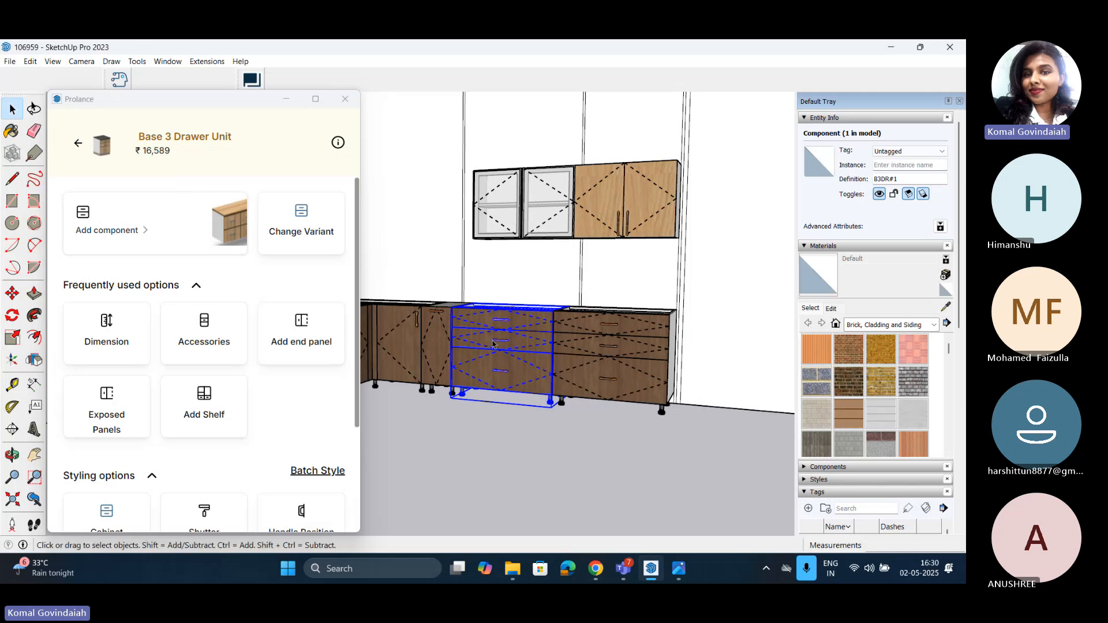
{"action": "left_click", "coordinate": [539, 494]}
{"action": "middle_click_drag", "start_coordinate": [560, 360], "coordinate": [508, 405]}
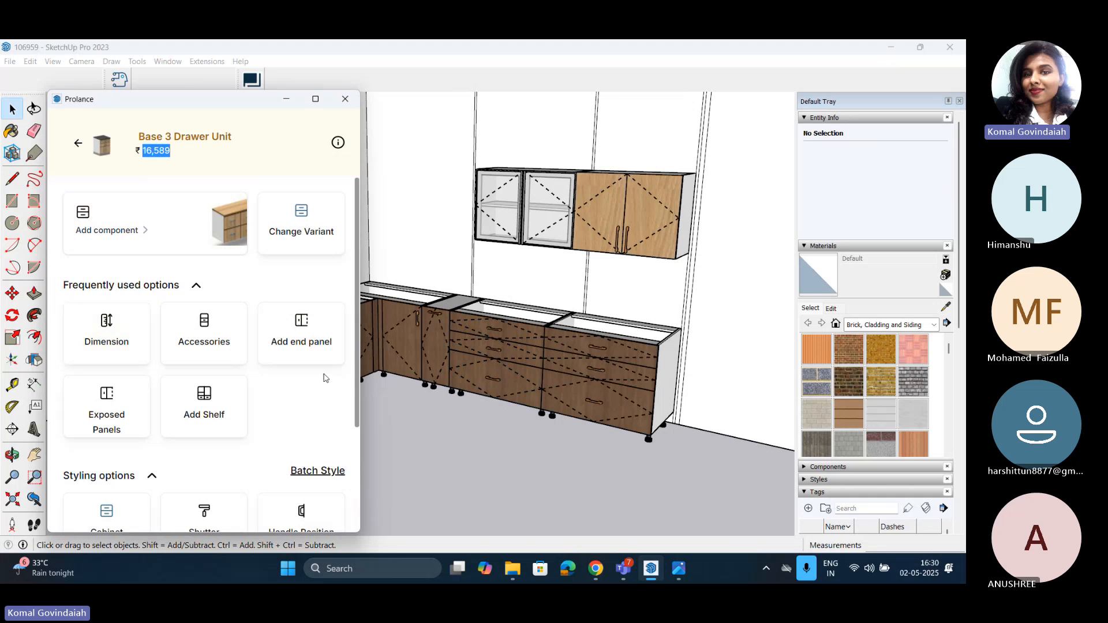
Step: Expose the right panel of the three-drawer base unit at the open end of the run and save the changes
{"action": "left_click", "coordinate": [148, 412]}
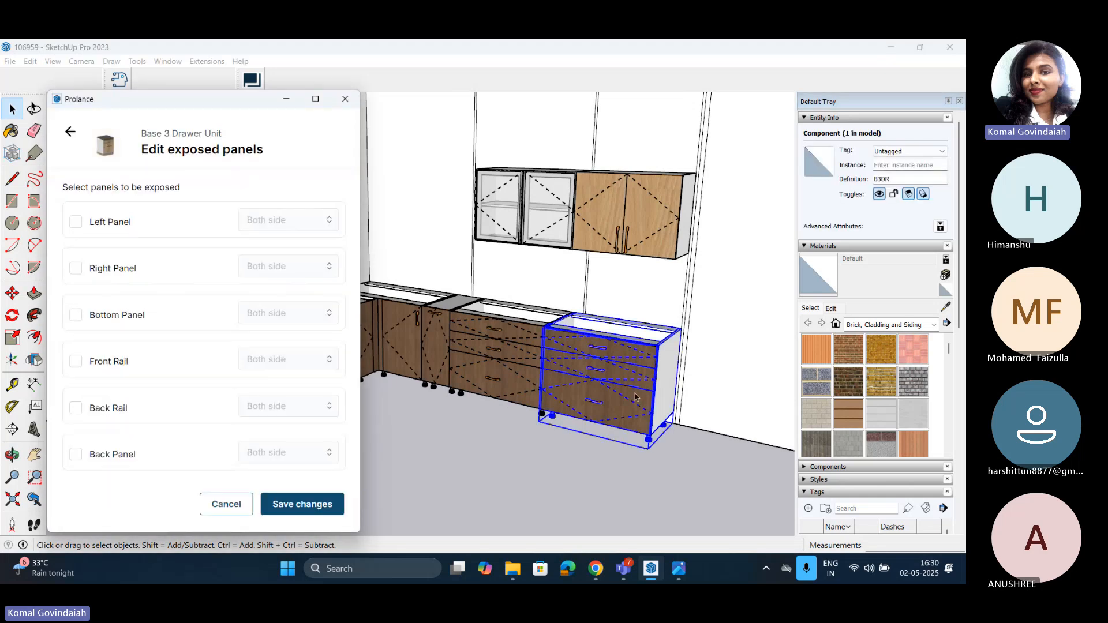
{"action": "left_click", "coordinate": [76, 268]}
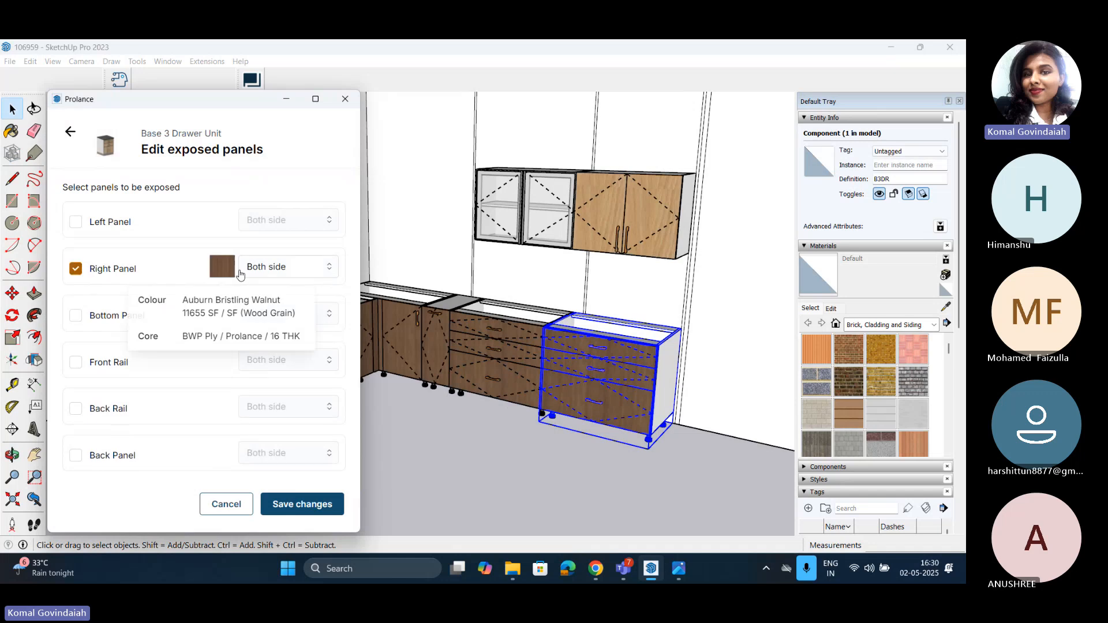
{"action": "left_click", "coordinate": [288, 266]}
{"action": "left_click", "coordinate": [265, 319]}
{"action": "left_click", "coordinate": [304, 505]}
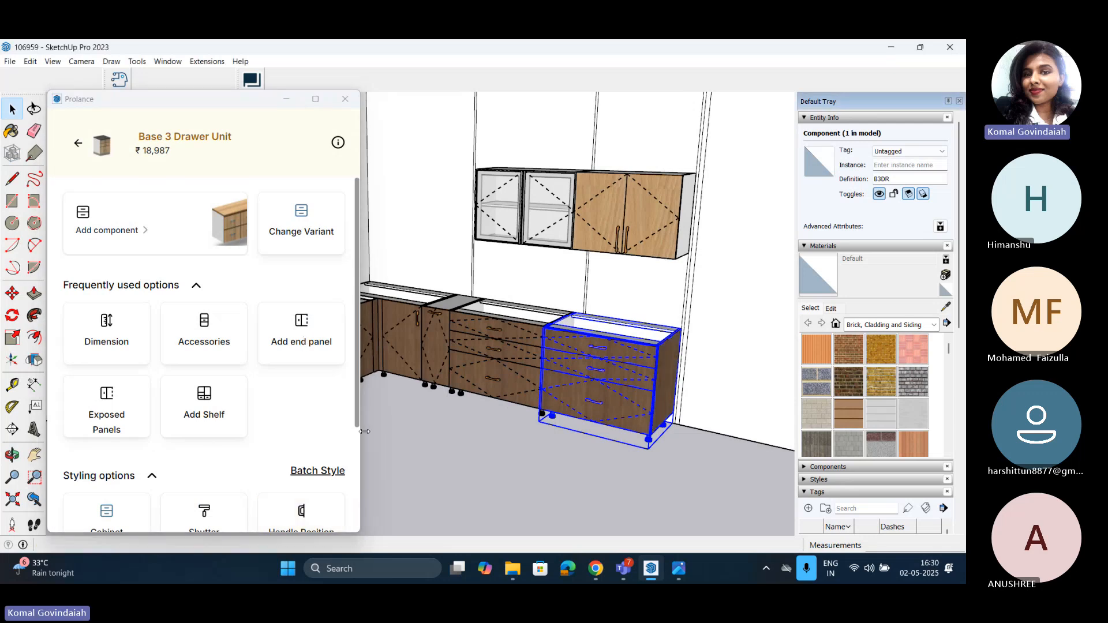
{"action": "left_click", "coordinate": [451, 412]}
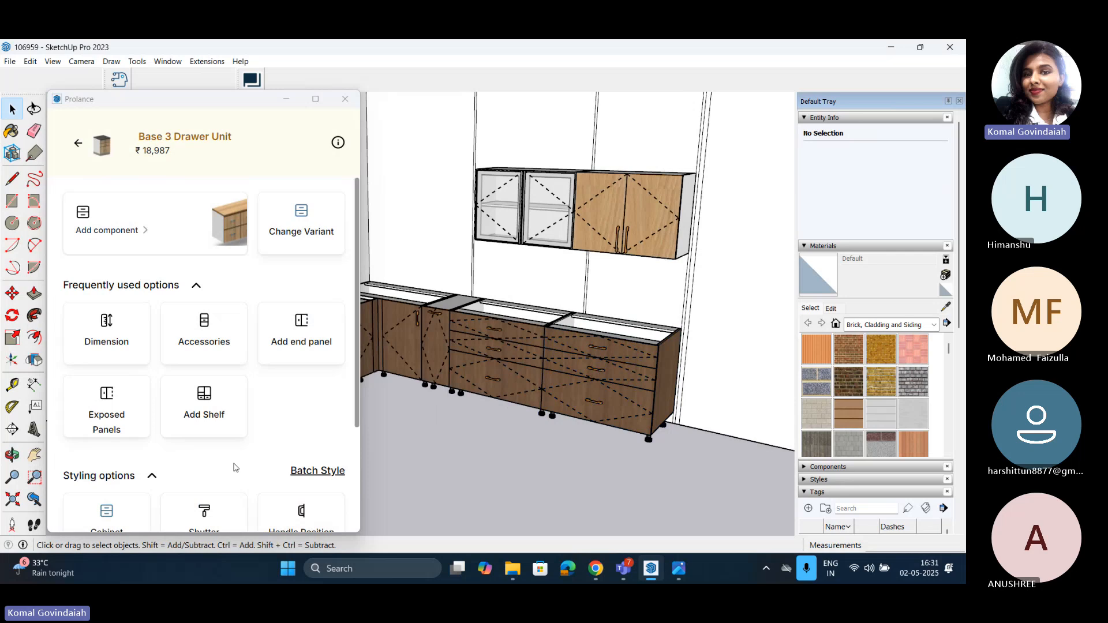
Step: Set the sink base unit's cabinet core to BWP Ply and its brand to Austin - Lincoln
{"action": "scroll", "coordinate": [235, 462], "scroll_direction": "down", "scroll_amount": 2}
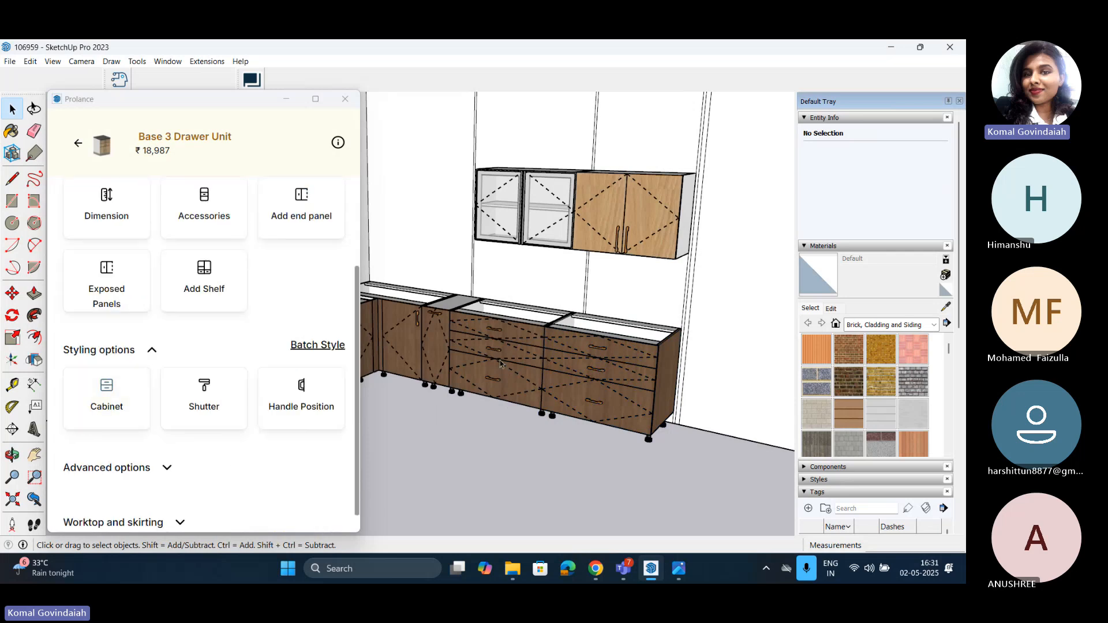
{"action": "scroll", "coordinate": [499, 364], "scroll_direction": "down", "scroll_amount": 1}
{"action": "scroll", "coordinate": [645, 356], "scroll_direction": "down", "scroll_amount": 3}
{"action": "scroll", "coordinate": [422, 341], "scroll_direction": "up", "scroll_amount": 3}
{"action": "left_click", "coordinate": [421, 342]}
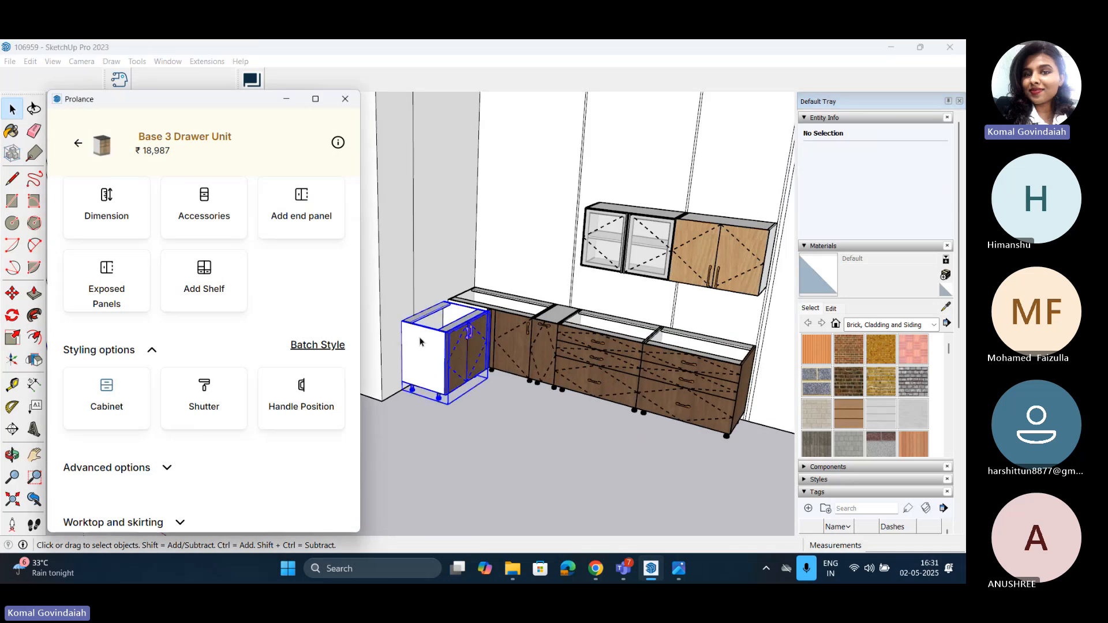
{"action": "scroll", "coordinate": [108, 450], "scroll_direction": "down", "scroll_amount": 3}
{"action": "left_click", "coordinate": [106, 375]}
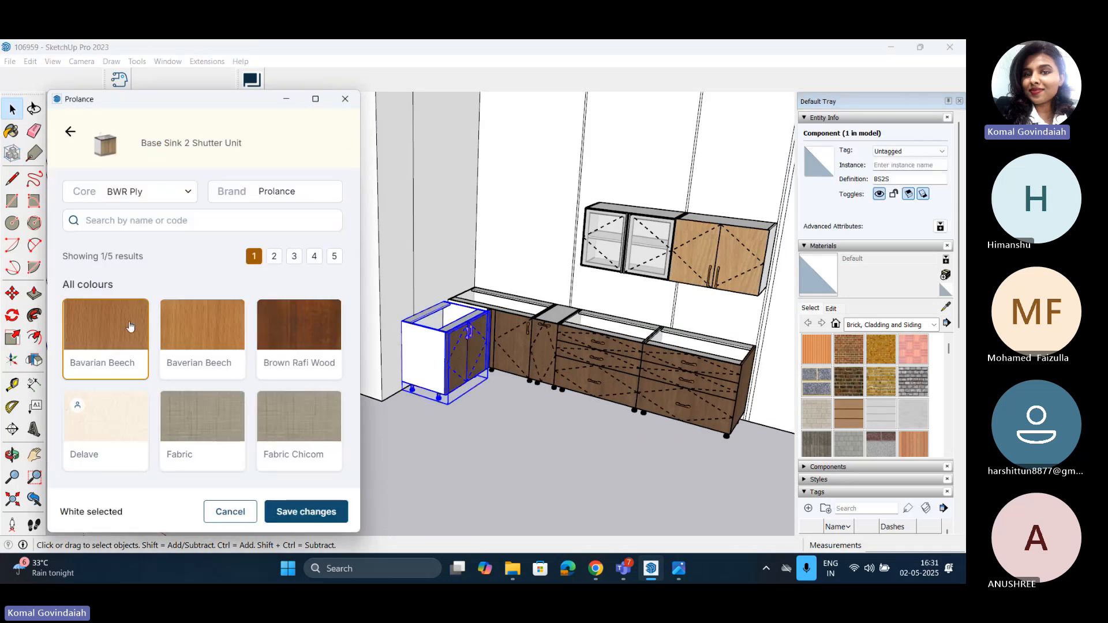
{"action": "left_click", "coordinate": [133, 193]}
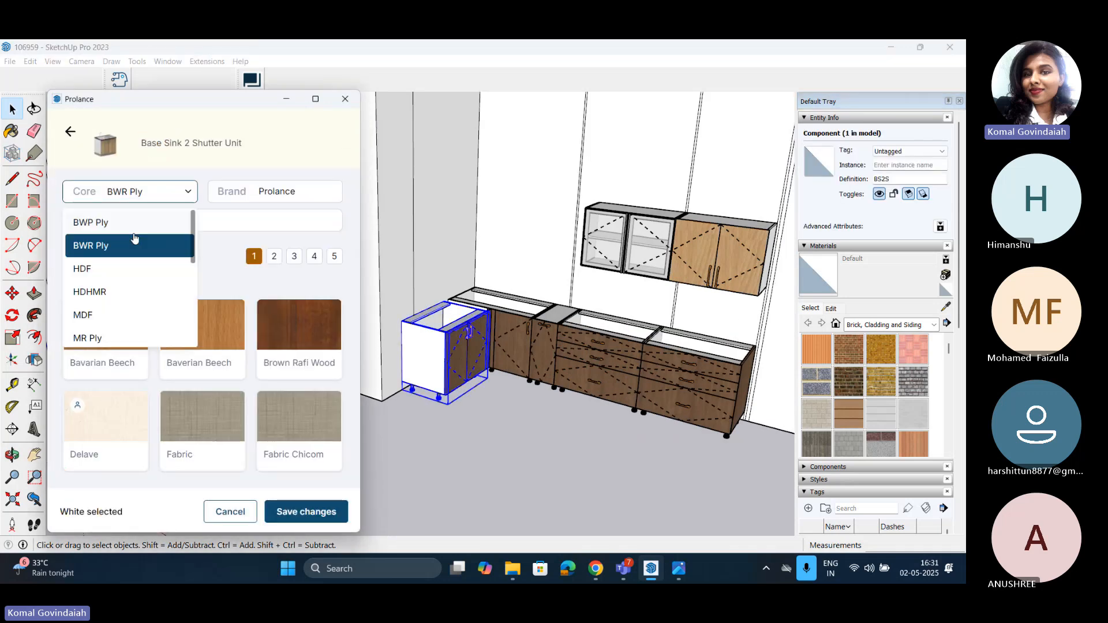
{"action": "left_click", "coordinate": [127, 244]}
{"action": "left_click", "coordinate": [284, 197]}
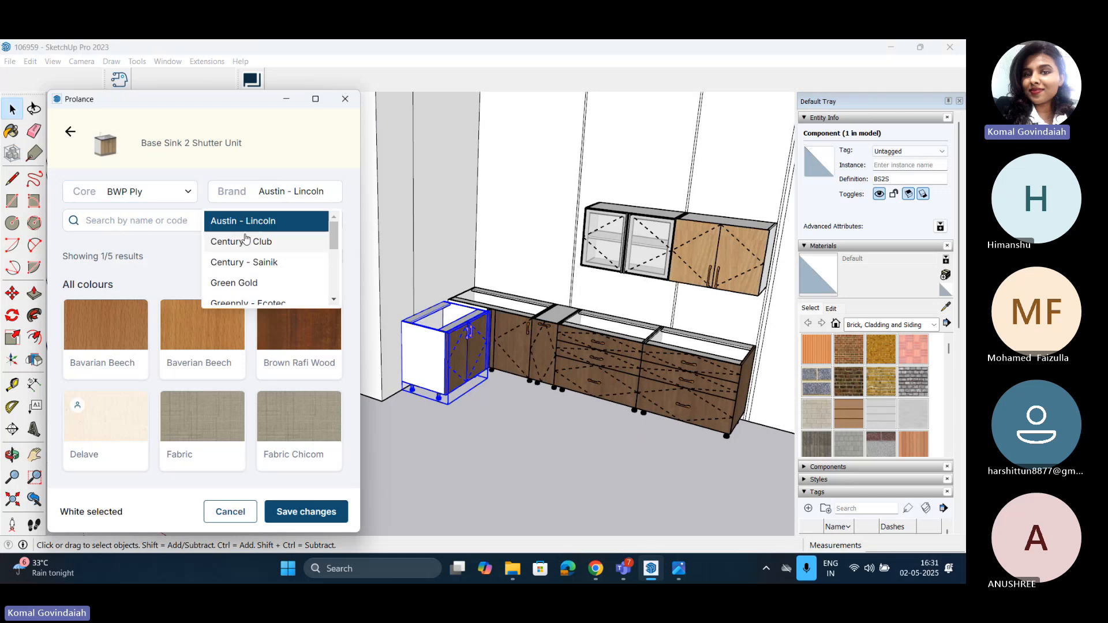
{"action": "left_click", "coordinate": [143, 261]}
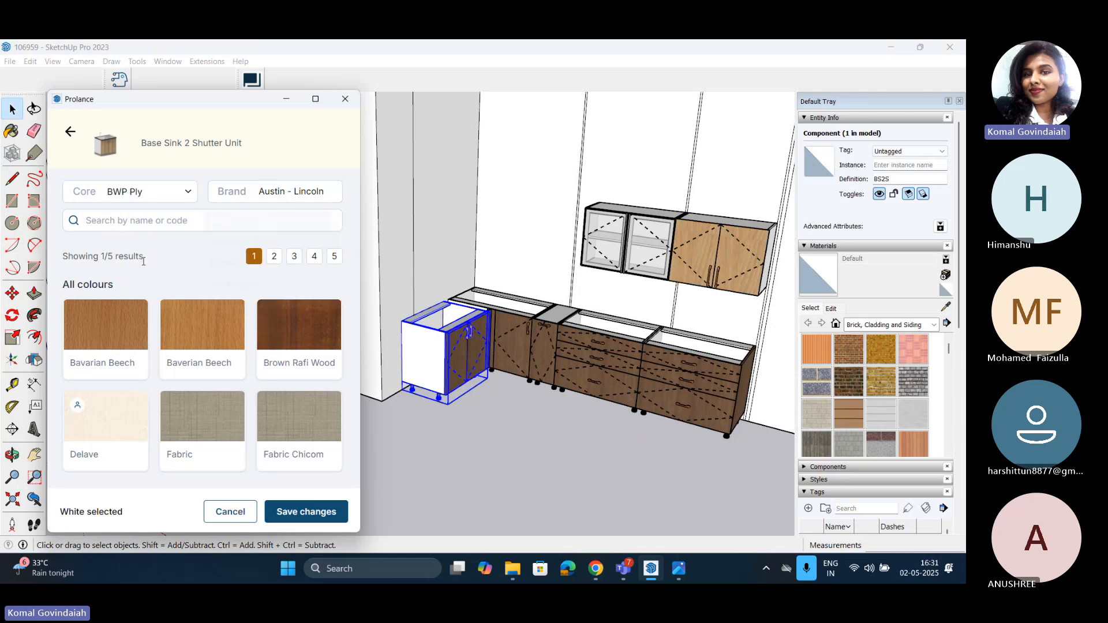
Step: Apply the Baverian Beech colour to the sink unit's cabinet and save the changes
{"action": "left_click", "coordinate": [199, 326]}
{"action": "left_click", "coordinate": [289, 513]}
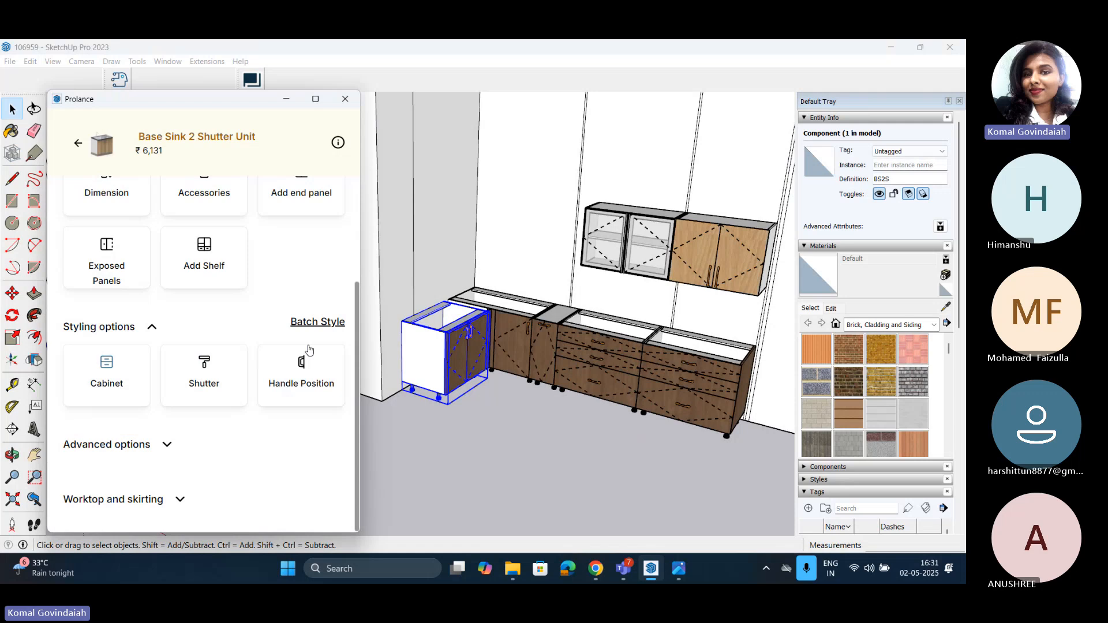
{"action": "left_click", "coordinate": [498, 458]}
{"action": "mouse_move", "coordinate": [504, 454]}
{"action": "middle_mouse_down"}
{"action": "mouse_move", "coordinate": [554, 431]}
{"action": "mouse_move", "coordinate": [511, 417]}
{"action": "middle_mouse_up"}
{"action": "scroll", "coordinate": [242, 381], "scroll_direction": "down", "scroll_amount": 3}
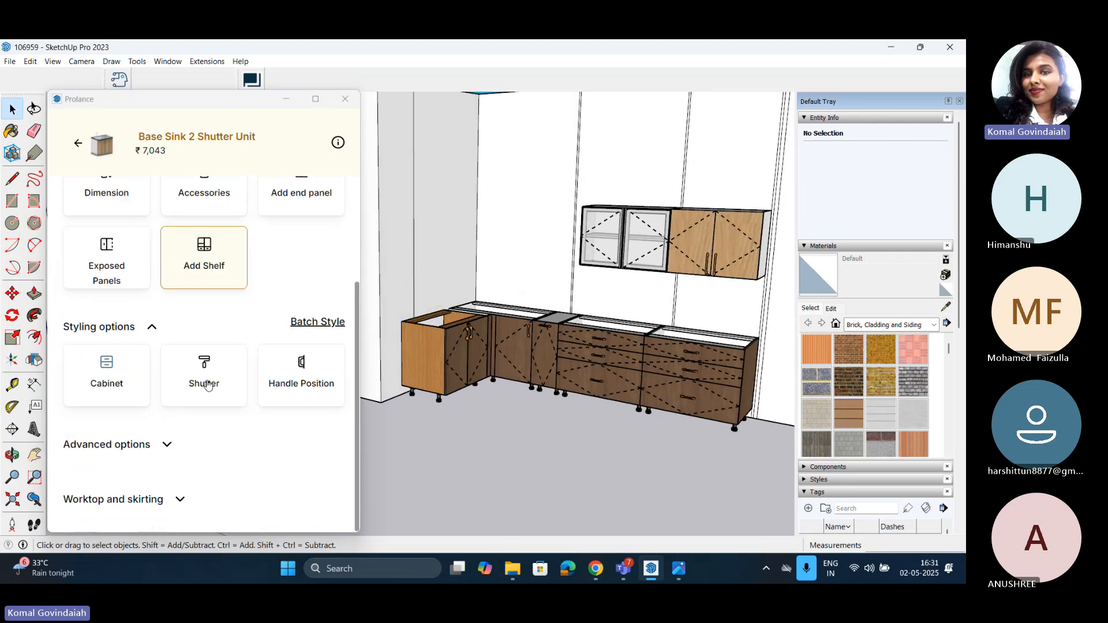
Step: Restyle only the middle drawer of the inner three-drawer base unit with Alaskan Walnut 10099 SF, leaving it unapplied to all shutters
{"action": "left_click", "coordinate": [606, 369]}
{"action": "scroll", "coordinate": [203, 482], "scroll_direction": "down", "scroll_amount": 2}
{"action": "left_click", "coordinate": [204, 438]}
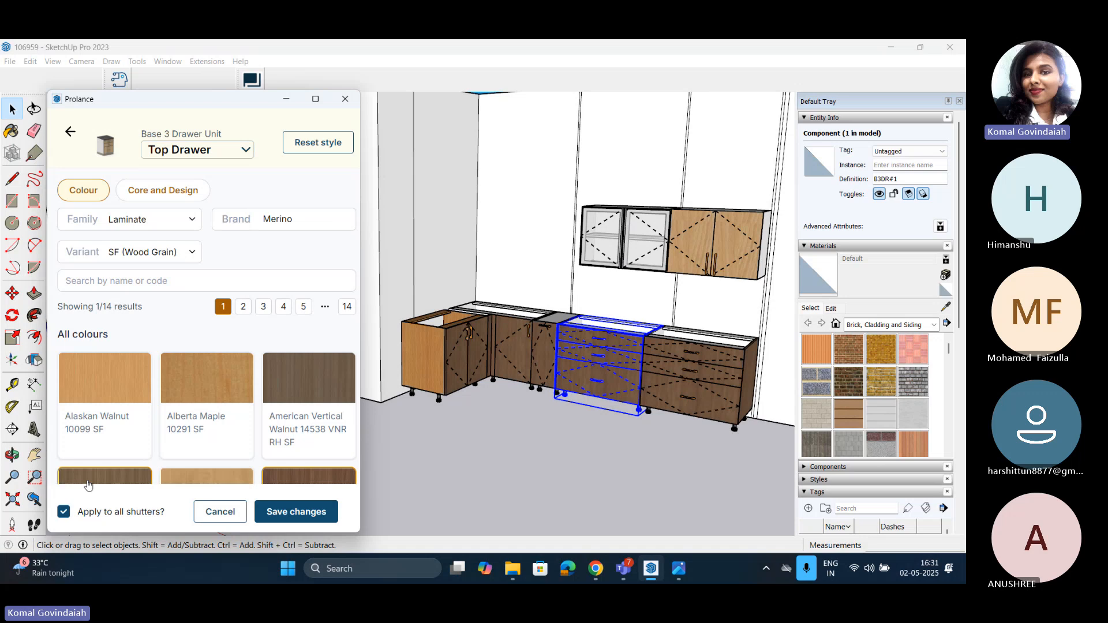
{"action": "left_click", "coordinate": [64, 511]}
{"action": "left_click", "coordinate": [201, 152]}
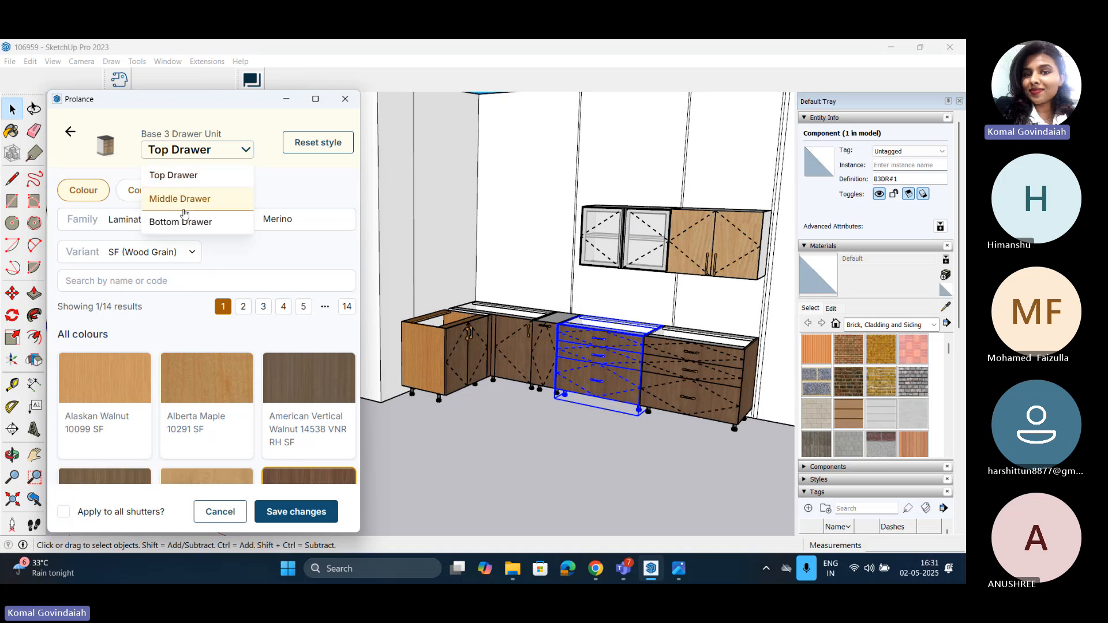
{"action": "left_click", "coordinate": [182, 200]}
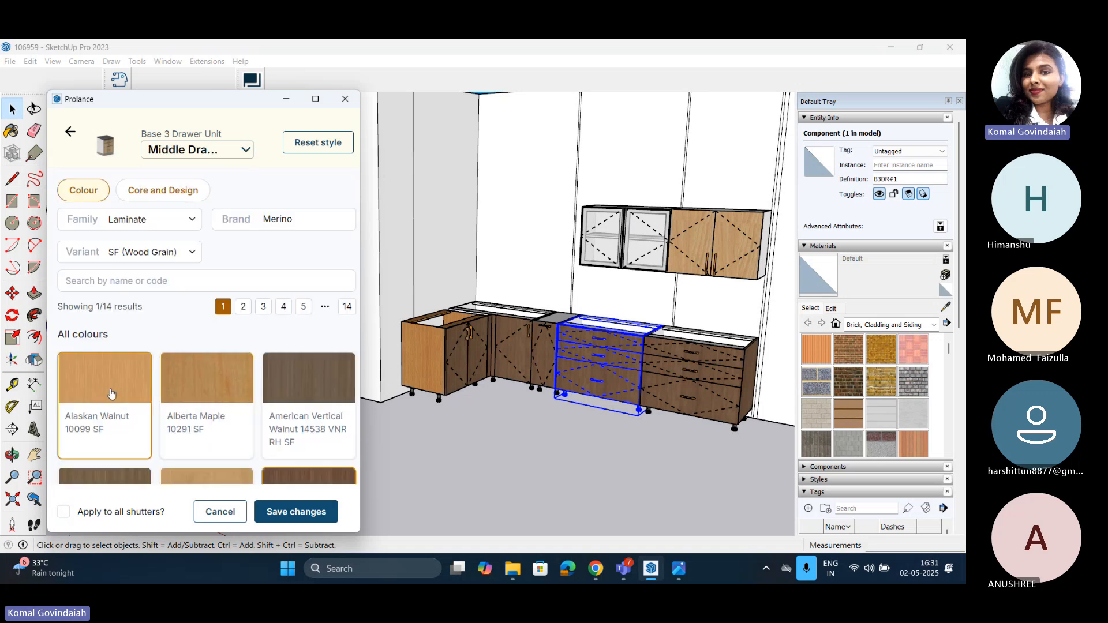
{"action": "left_click", "coordinate": [113, 403]}
{"action": "left_click", "coordinate": [299, 518]}
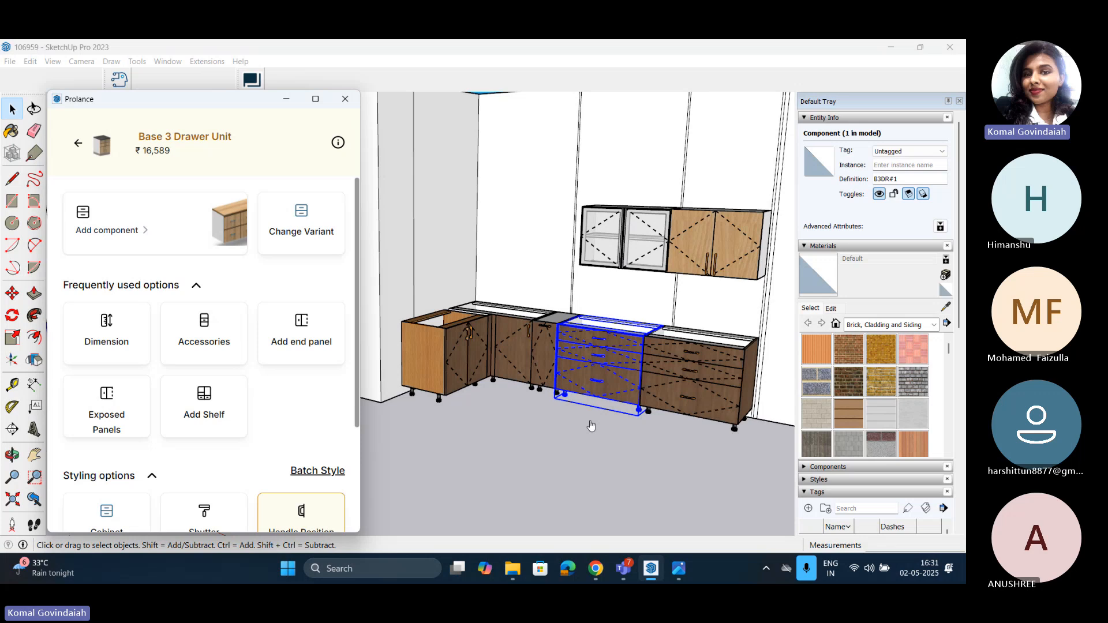
{"action": "scroll", "coordinate": [591, 427], "scroll_direction": "down", "scroll_amount": 1}
{"action": "left_click", "coordinate": [560, 430]}
Step: Expose the left panel of the sink base unit on the outside only and save the changes
{"action": "left_click", "coordinate": [473, 373]}
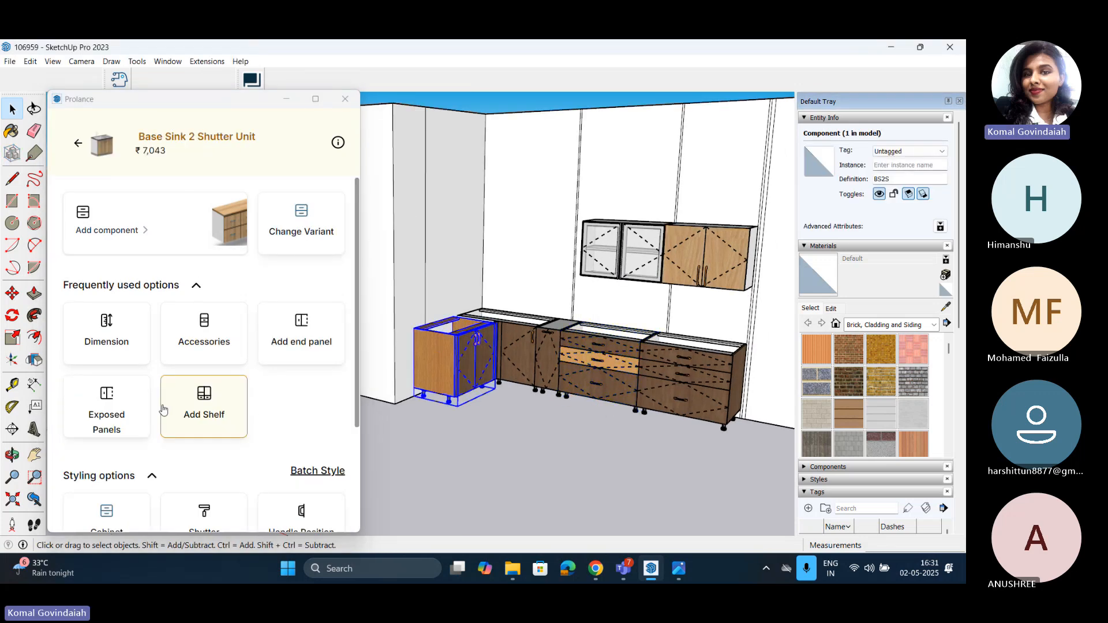
{"action": "scroll", "coordinate": [144, 427], "scroll_direction": "down", "scroll_amount": 3}
{"action": "scroll", "coordinate": [203, 349], "scroll_direction": "up", "scroll_amount": 3}
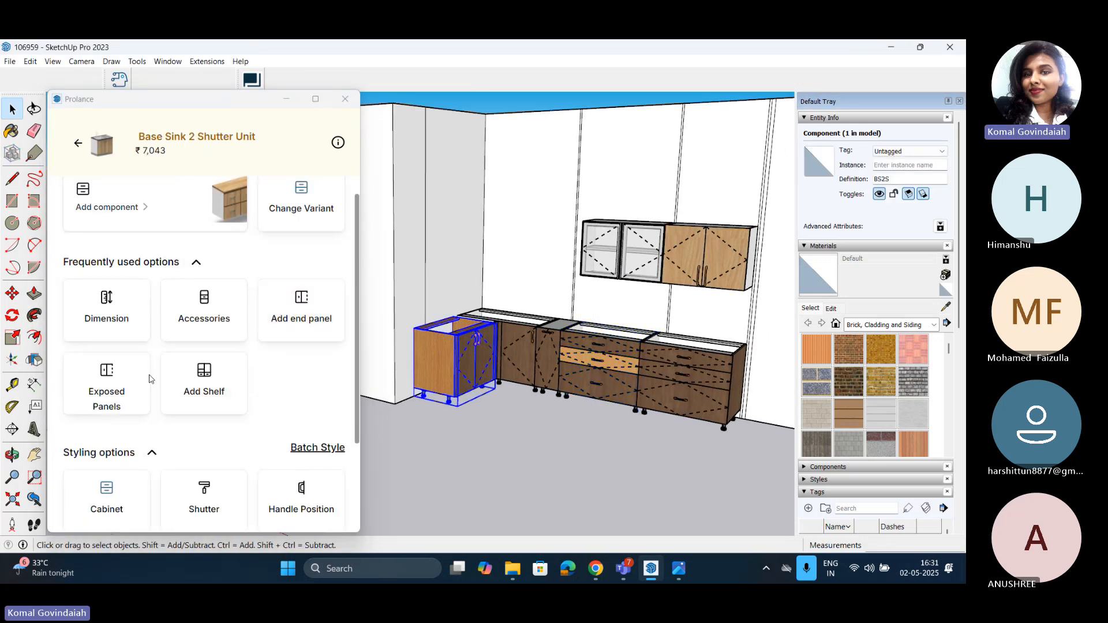
{"action": "left_click", "coordinate": [149, 378]}
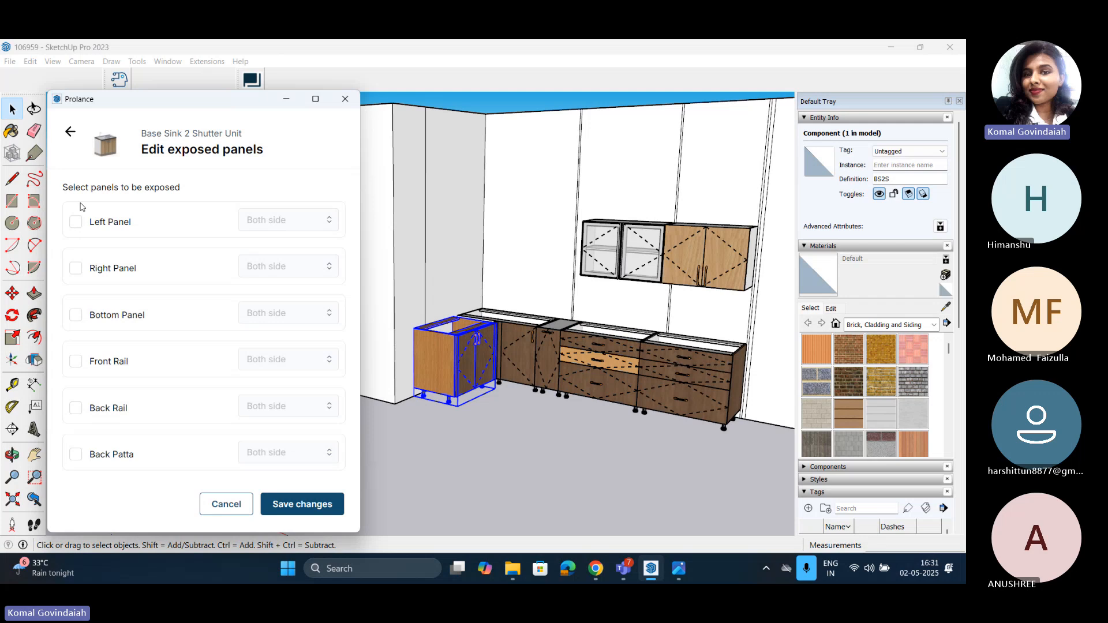
{"action": "left_click", "coordinate": [75, 222]}
{"action": "left_click", "coordinate": [263, 221]}
{"action": "left_click", "coordinate": [267, 270]}
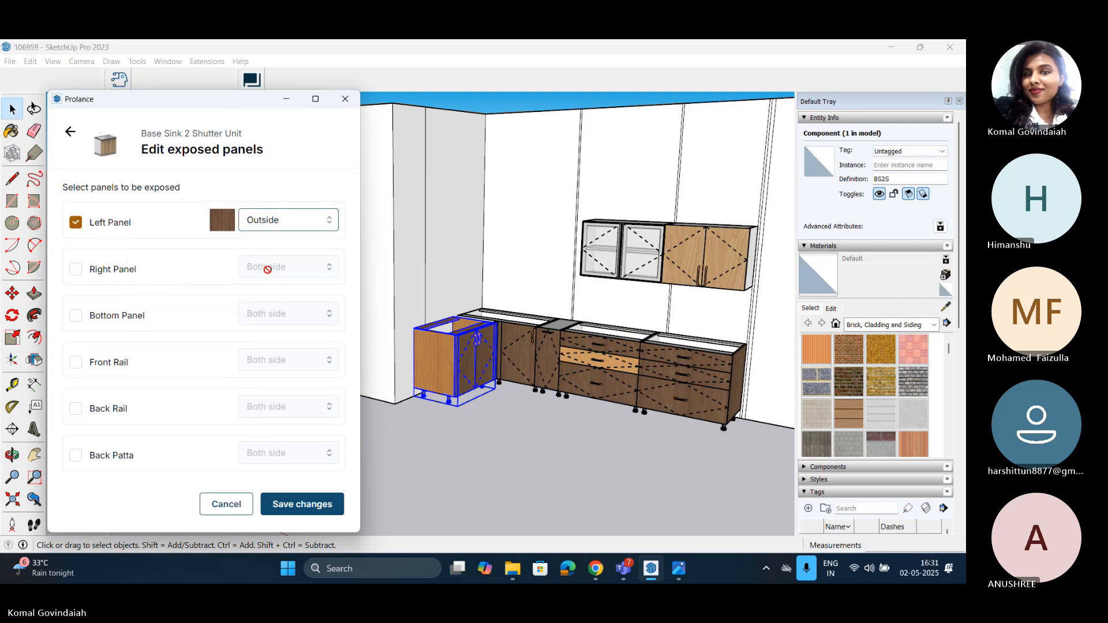
{"action": "left_click", "coordinate": [316, 512]}
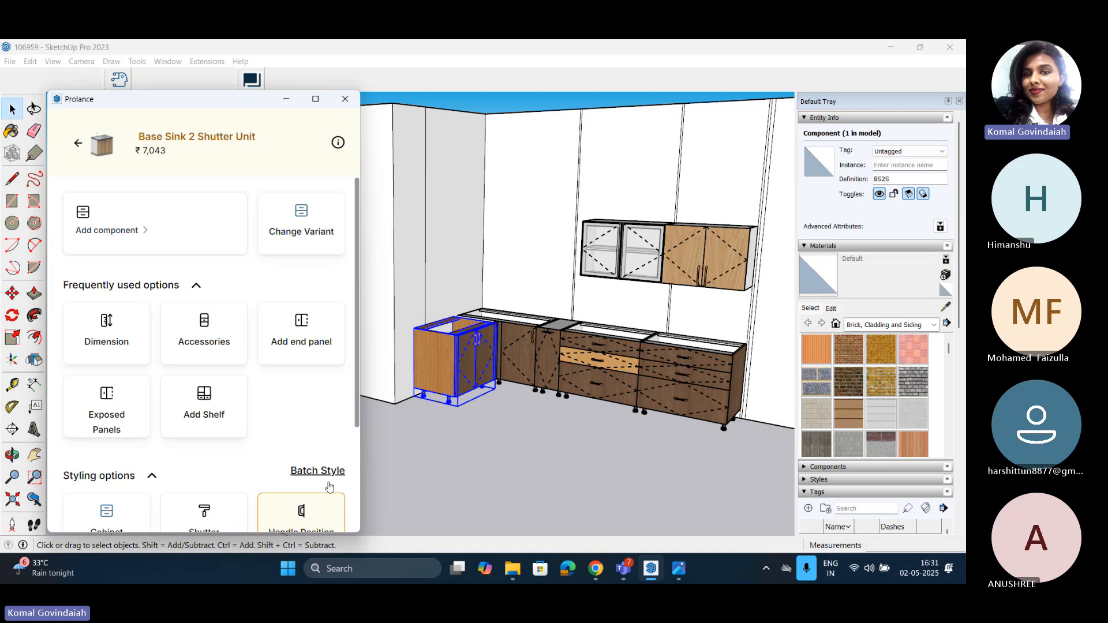
Step: Expand and look through the advanced options available for the sink base unit
{"action": "scroll", "coordinate": [276, 448], "scroll_direction": "down", "scroll_amount": 3}
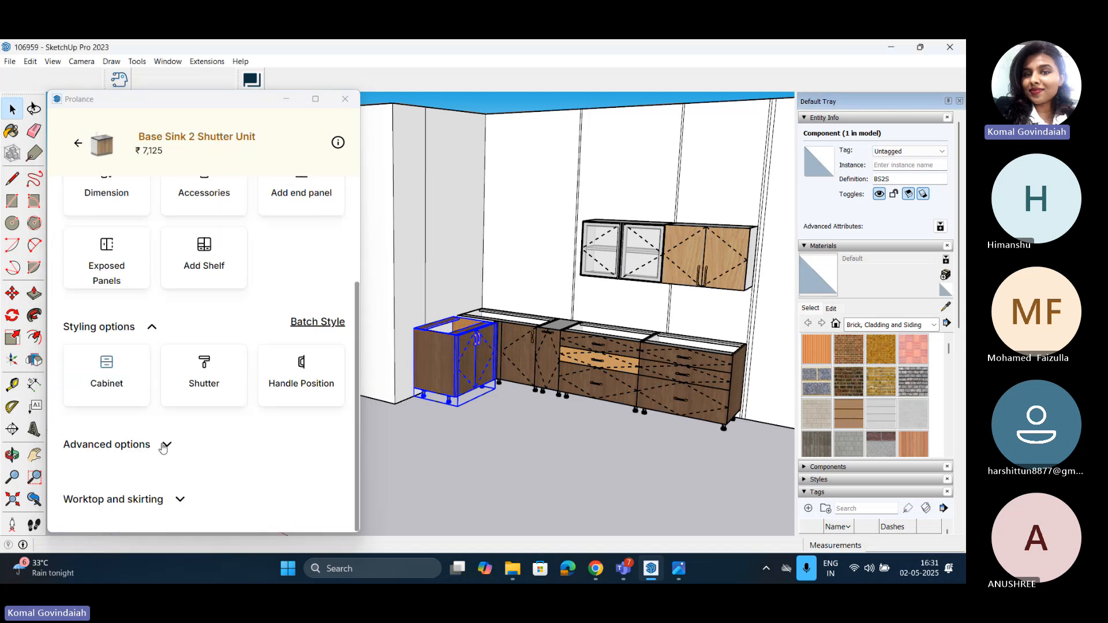
{"action": "left_click", "coordinate": [164, 446]}
{"action": "scroll", "coordinate": [173, 438], "scroll_direction": "down", "scroll_amount": 2}
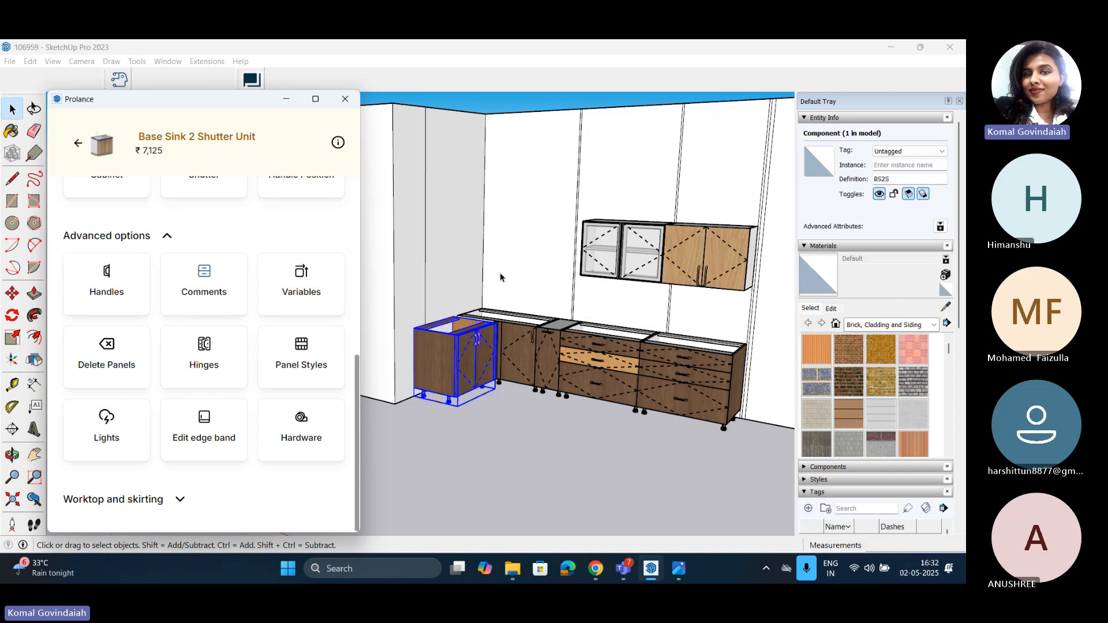
{"action": "scroll", "coordinate": [472, 347], "scroll_direction": "down", "scroll_amount": 3}
{"action": "scroll", "coordinate": [665, 291], "scroll_direction": "up", "scroll_amount": 3}
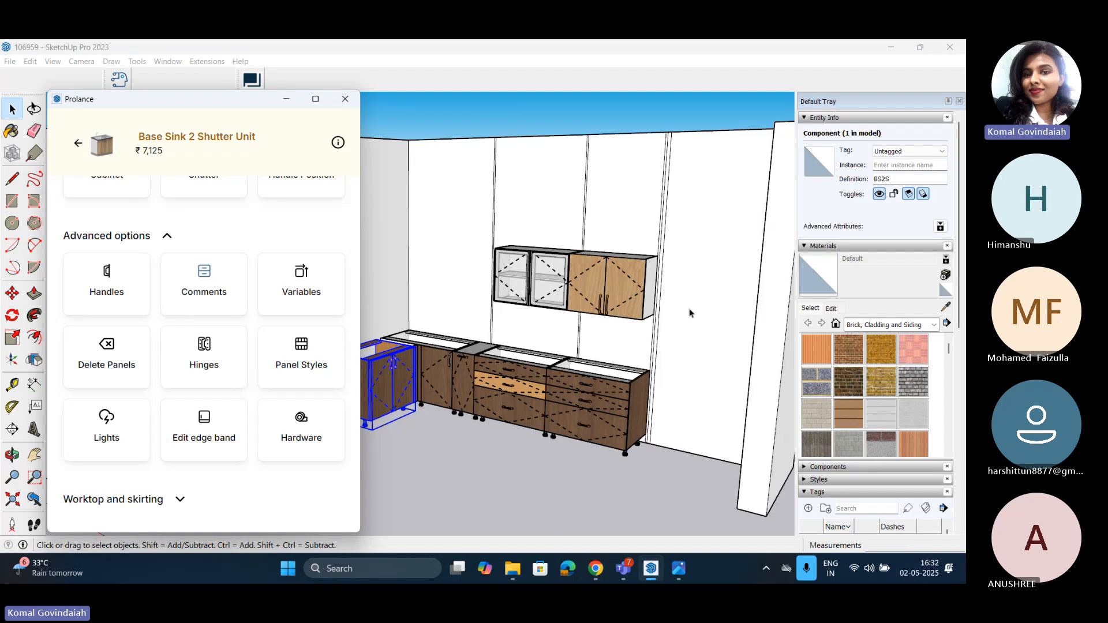
Step: Open the variables of the wooden two-shutter wall unit and review its left panel extension settings
{"action": "scroll", "coordinate": [770, 300], "scroll_direction": "up", "scroll_amount": 3}
{"action": "left_click", "coordinate": [554, 286]}
{"action": "scroll", "coordinate": [190, 398], "scroll_direction": "down", "scroll_amount": 2}
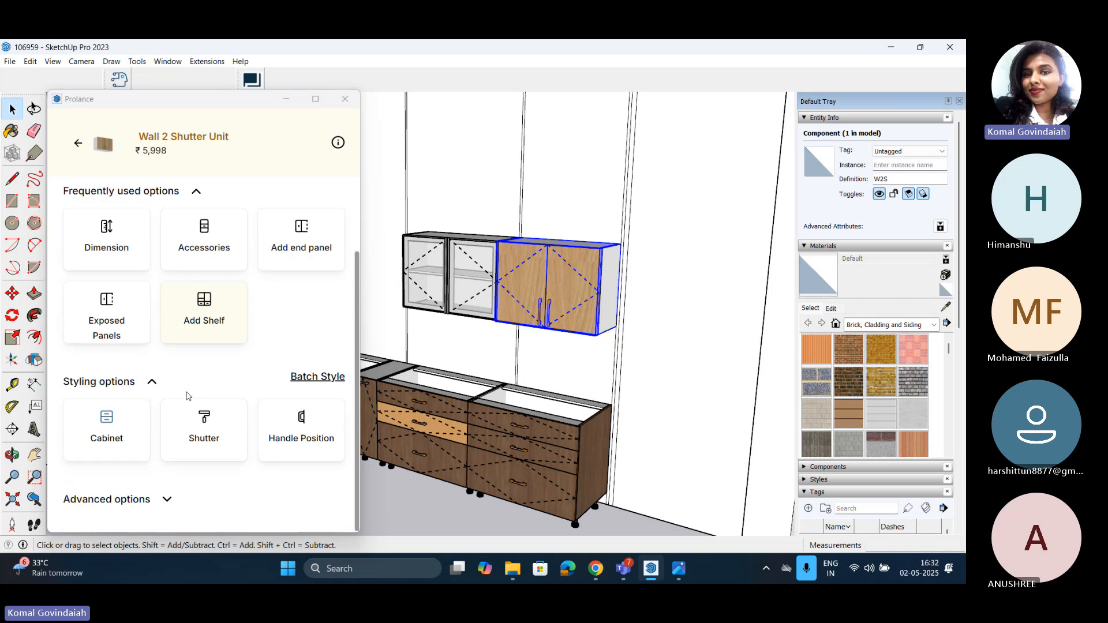
{"action": "left_click", "coordinate": [167, 500]}
{"action": "scroll", "coordinate": [231, 404], "scroll_direction": "down", "scroll_amount": 3}
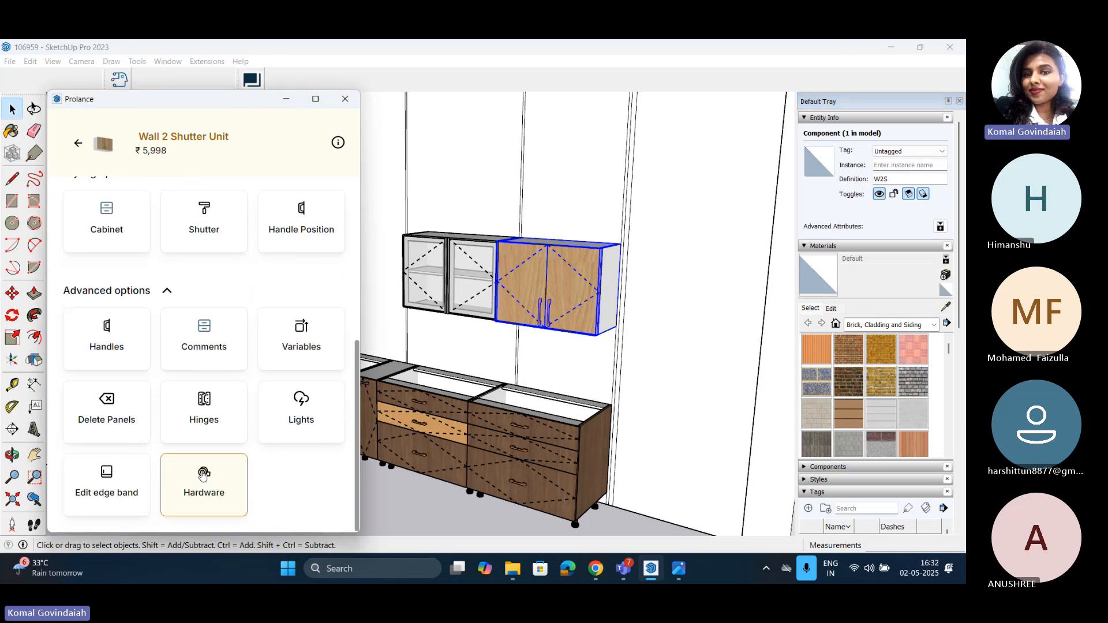
{"action": "left_click", "coordinate": [311, 363]}
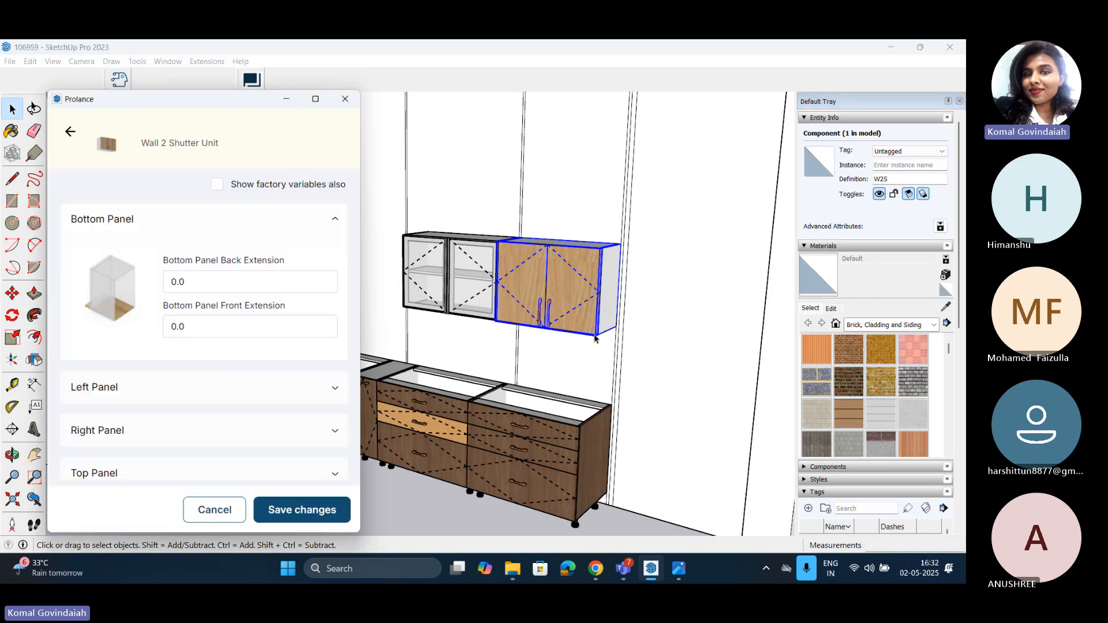
{"action": "scroll", "coordinate": [595, 338], "scroll_direction": "up", "scroll_amount": 3}
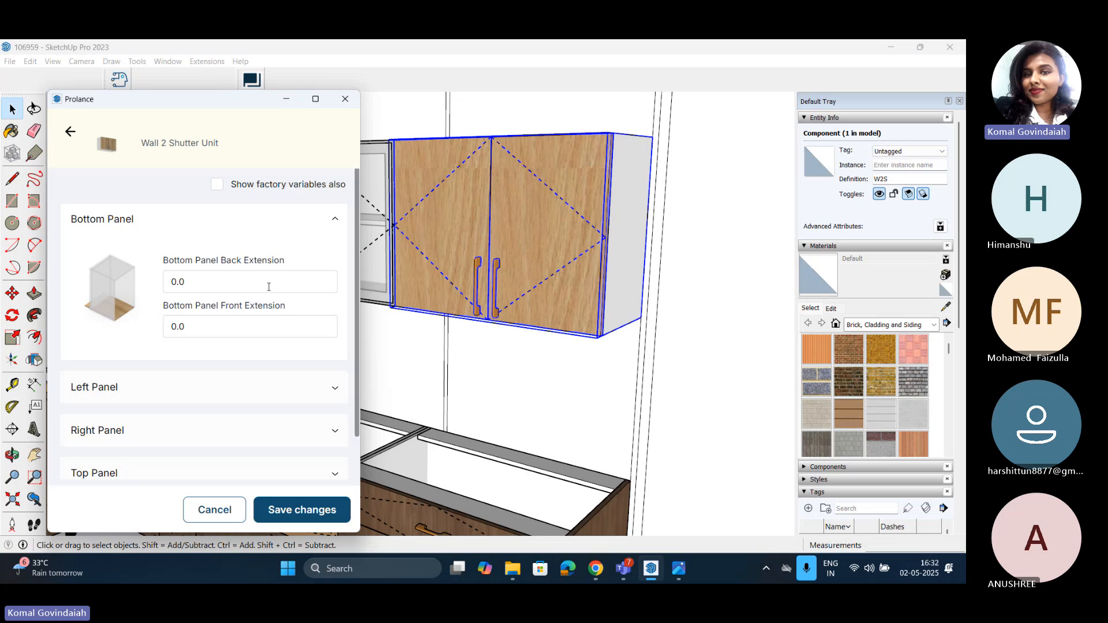
{"action": "scroll", "coordinate": [173, 341], "scroll_direction": "down", "scroll_amount": 2}
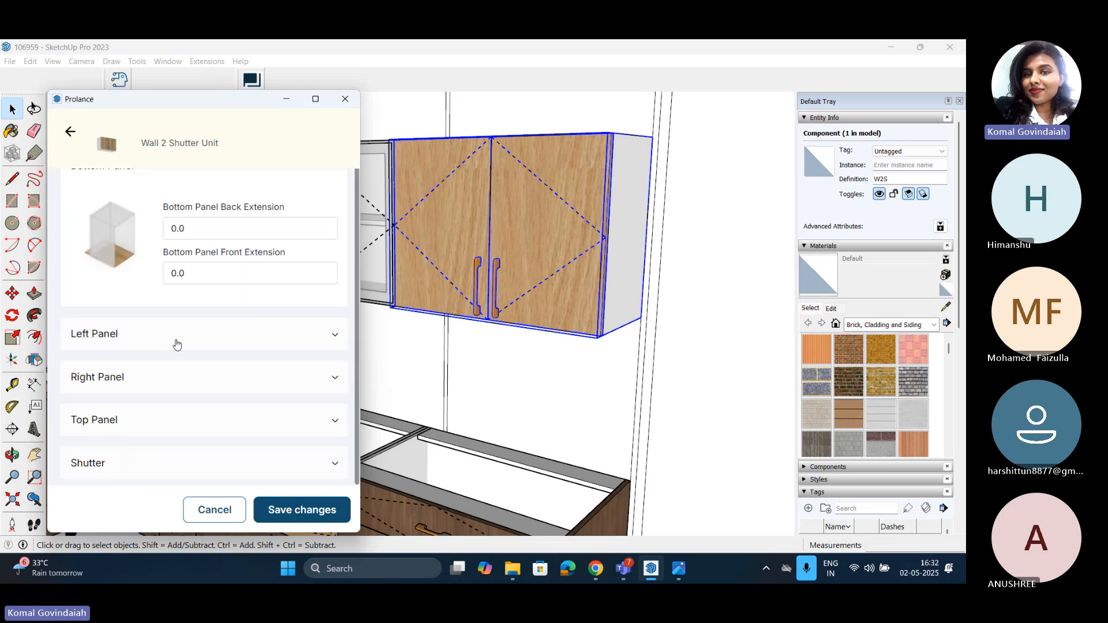
{"action": "left_click", "coordinate": [142, 333]}
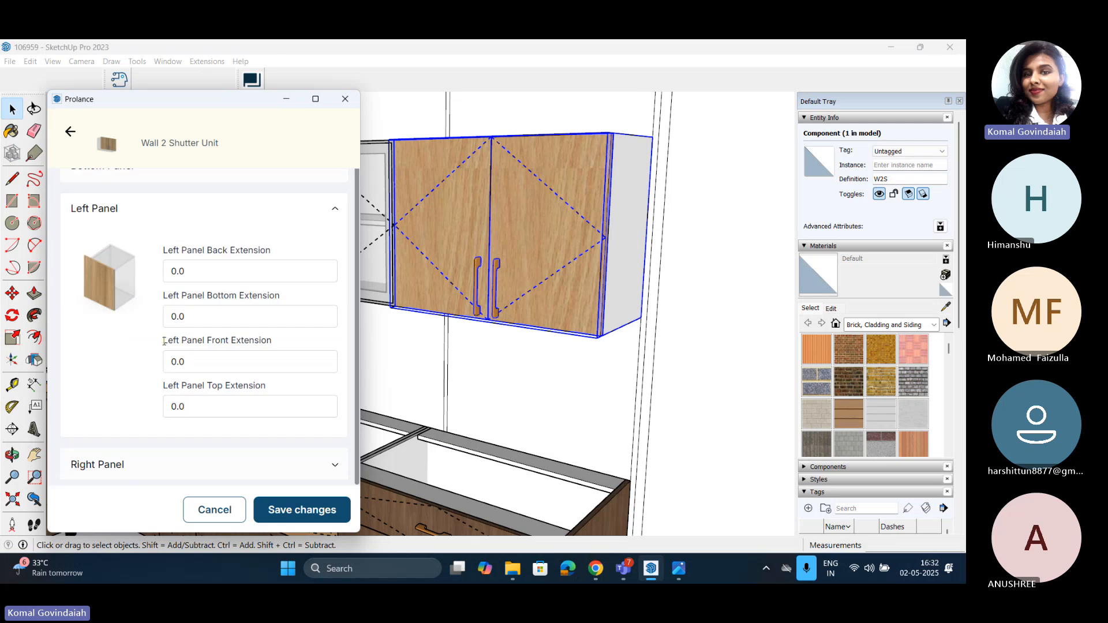
{"action": "scroll", "coordinate": [181, 427], "scroll_direction": "down", "scroll_amount": 4}
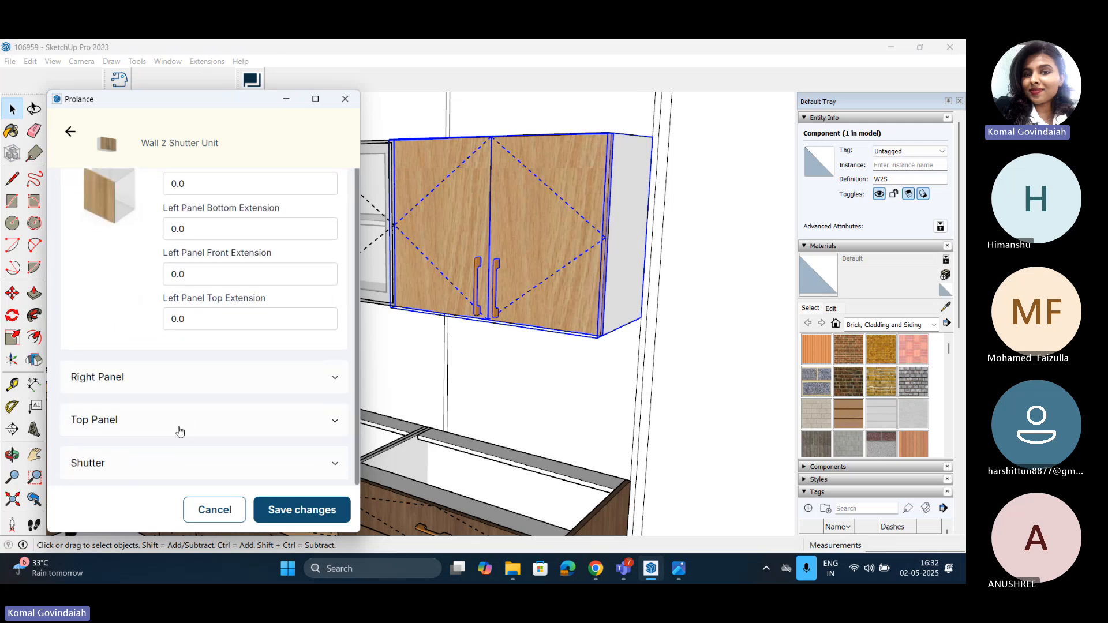
Step: Set the wall unit's Shutter Bottom Extension to 50 and save the changes
{"action": "left_click", "coordinate": [153, 467]}
{"action": "scroll", "coordinate": [120, 277], "scroll_direction": "down", "scroll_amount": 3}
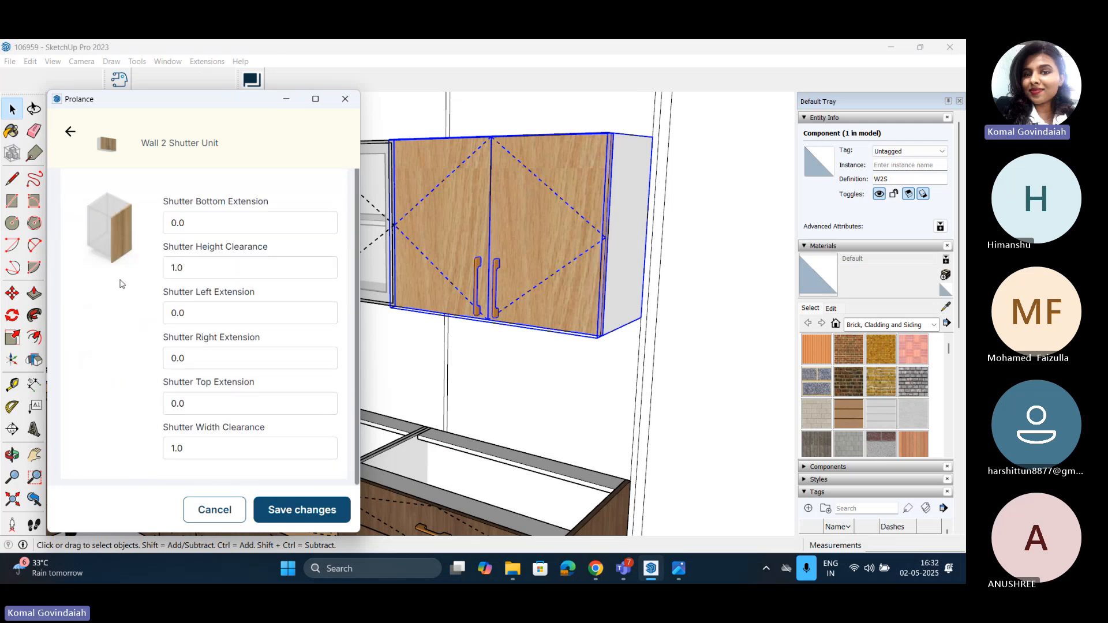
{"action": "left_click_drag", "start_coordinate": [195, 221], "coordinate": [162, 224]}
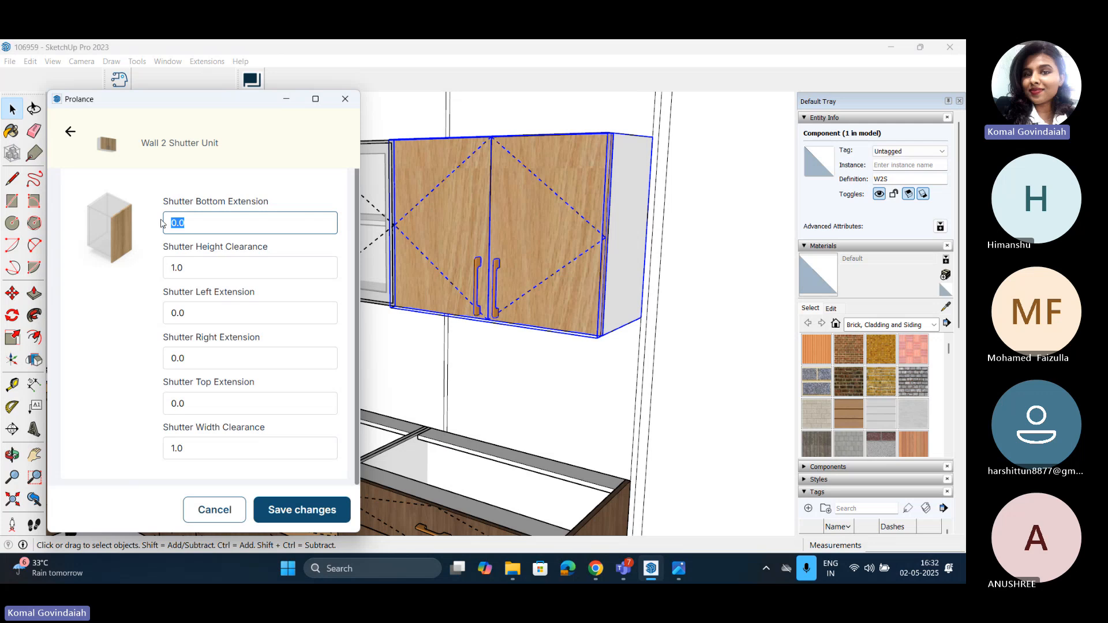
{"action": "type", "text": "50"}
{"action": "left_click", "coordinate": [302, 509]}
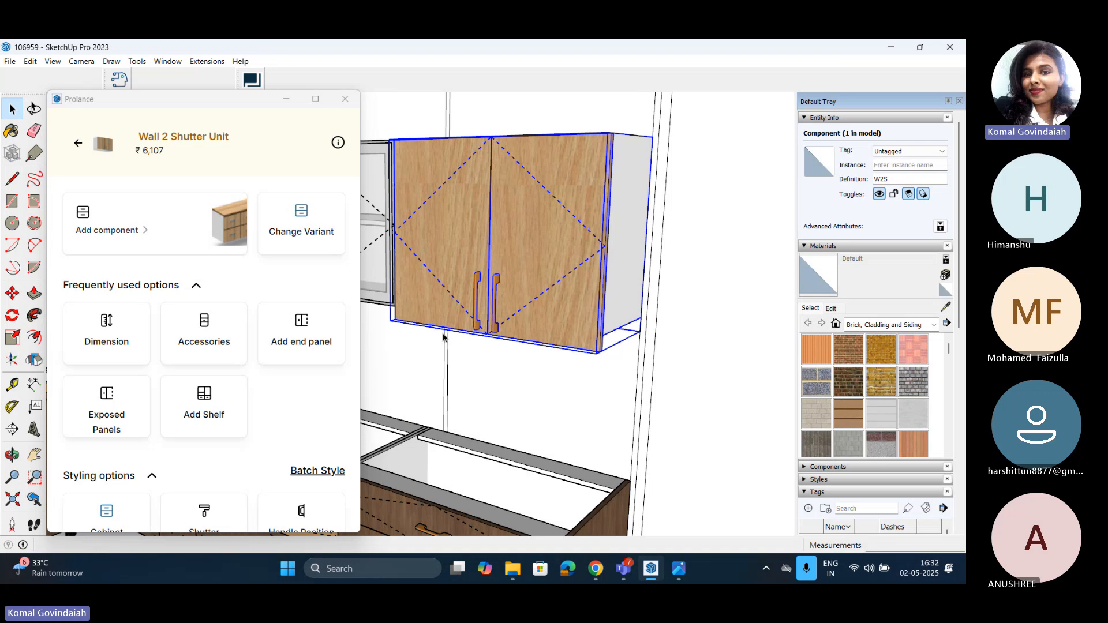
{"action": "scroll", "coordinate": [443, 337], "scroll_direction": "down", "scroll_amount": 4}
{"action": "scroll", "coordinate": [133, 495], "scroll_direction": "down", "scroll_amount": 3}
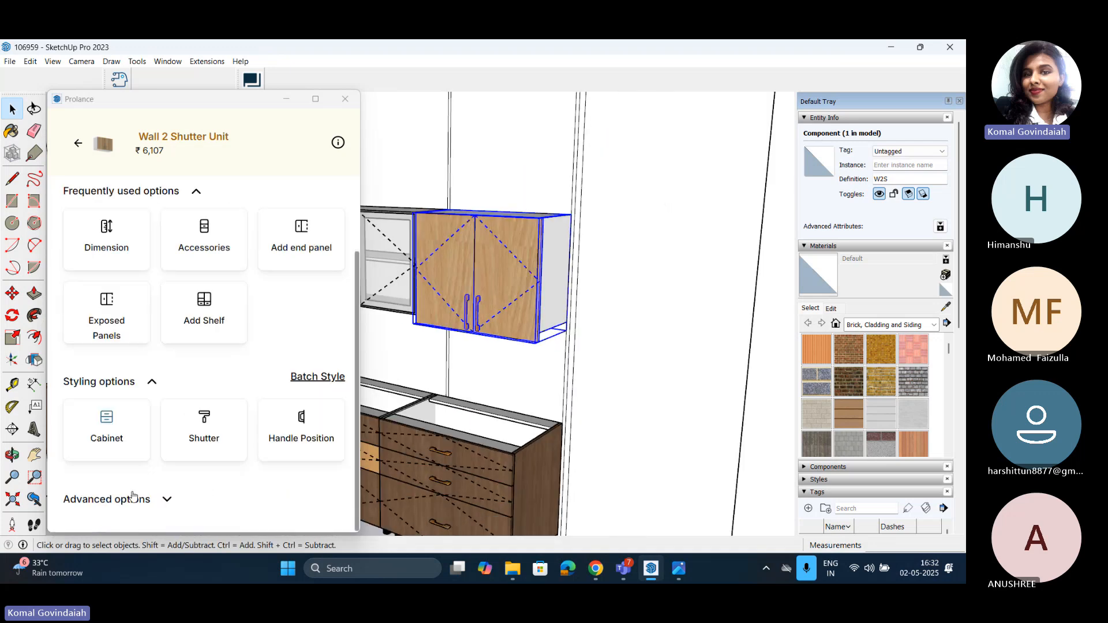
Step: Delete the top construction panel of the wooden two-shutter wall unit and save the changes
{"action": "left_click", "coordinate": [133, 498]}
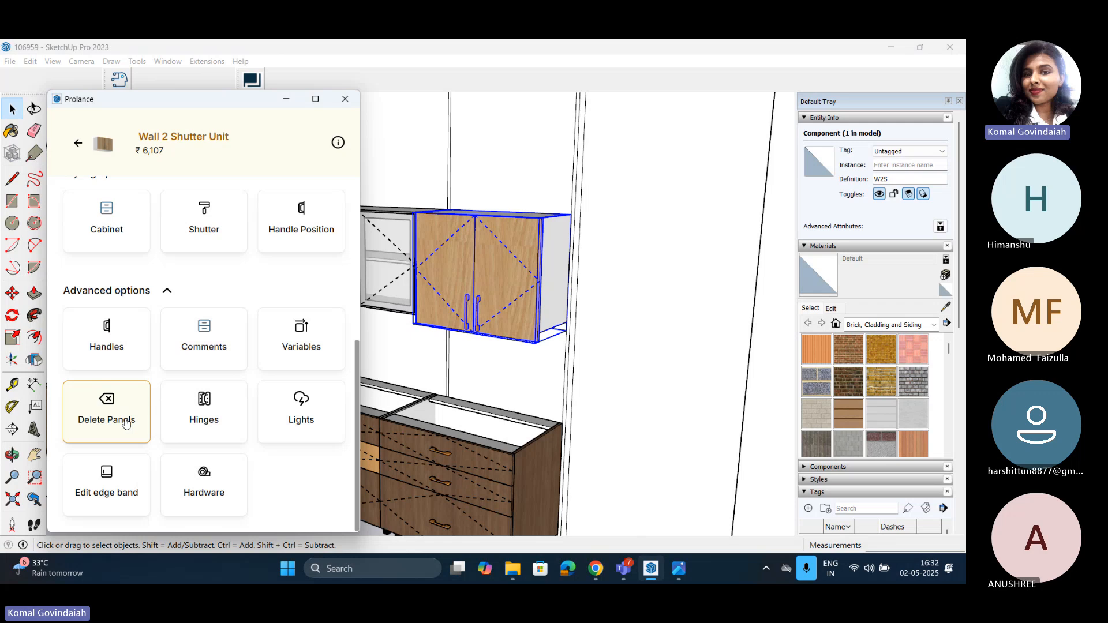
{"action": "middle_click_drag", "start_coordinate": [507, 284], "coordinate": [488, 274]}
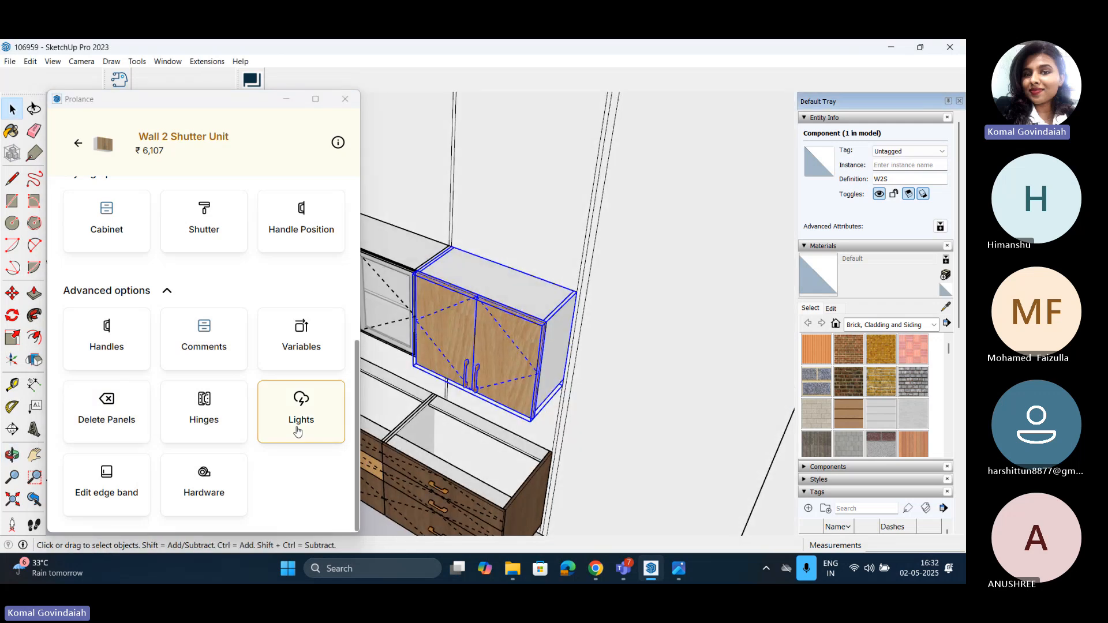
{"action": "left_click", "coordinate": [120, 403]}
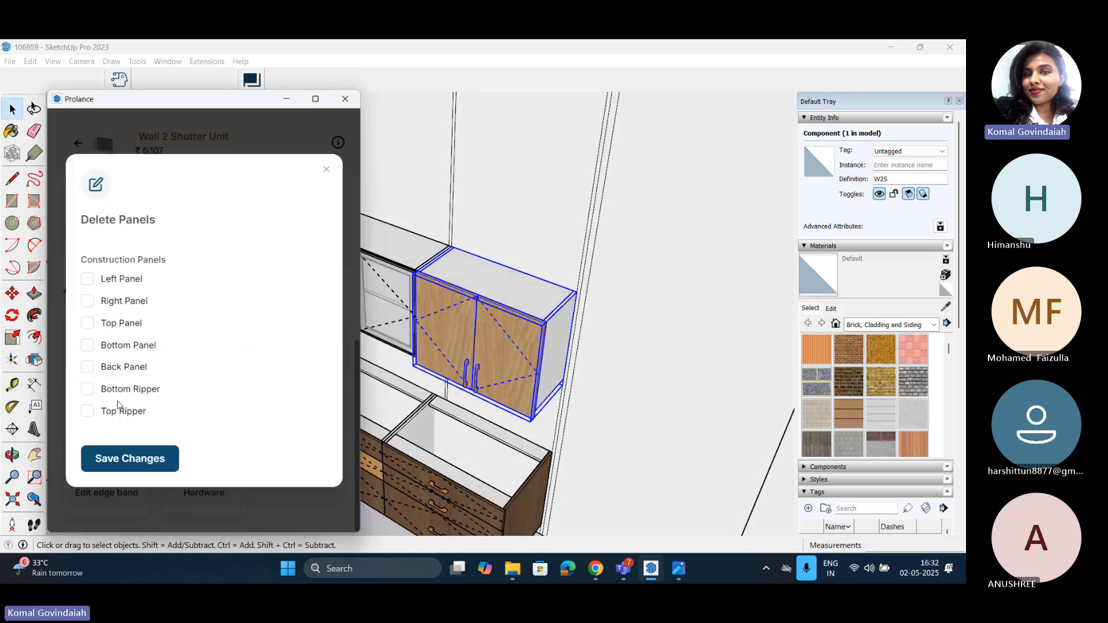
{"action": "left_click", "coordinate": [87, 323]}
{"action": "left_click", "coordinate": [164, 459]}
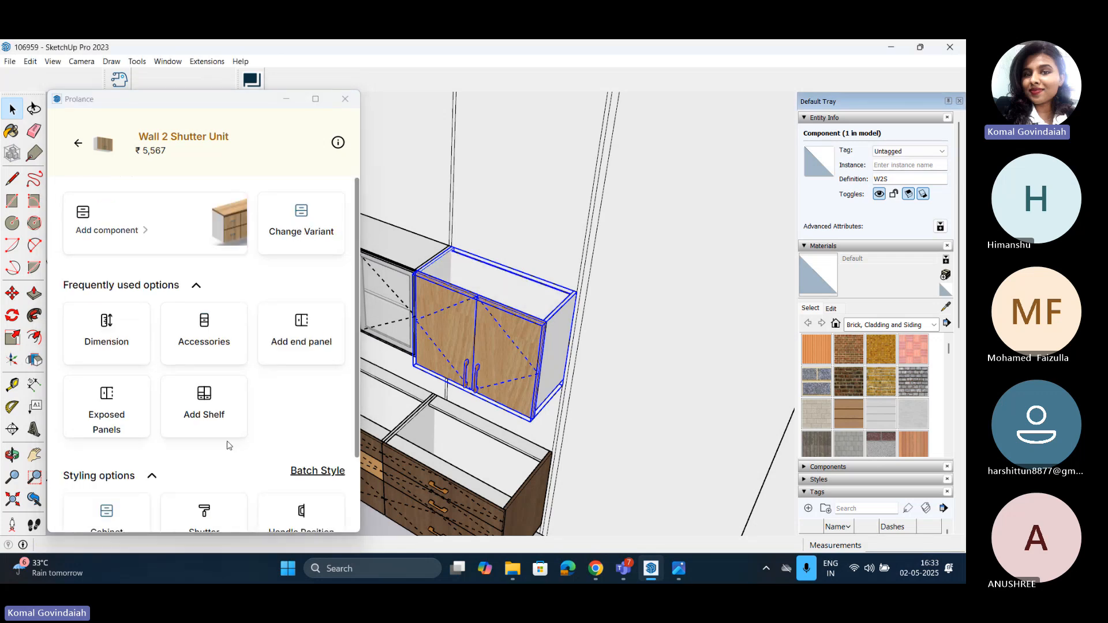
Step: Look through the advanced options of the two-shutter wall unit
{"action": "scroll", "coordinate": [219, 439], "scroll_direction": "down", "scroll_amount": 2}
{"action": "left_click", "coordinate": [154, 498]}
{"action": "scroll", "coordinate": [173, 494], "scroll_direction": "down", "scroll_amount": 3}
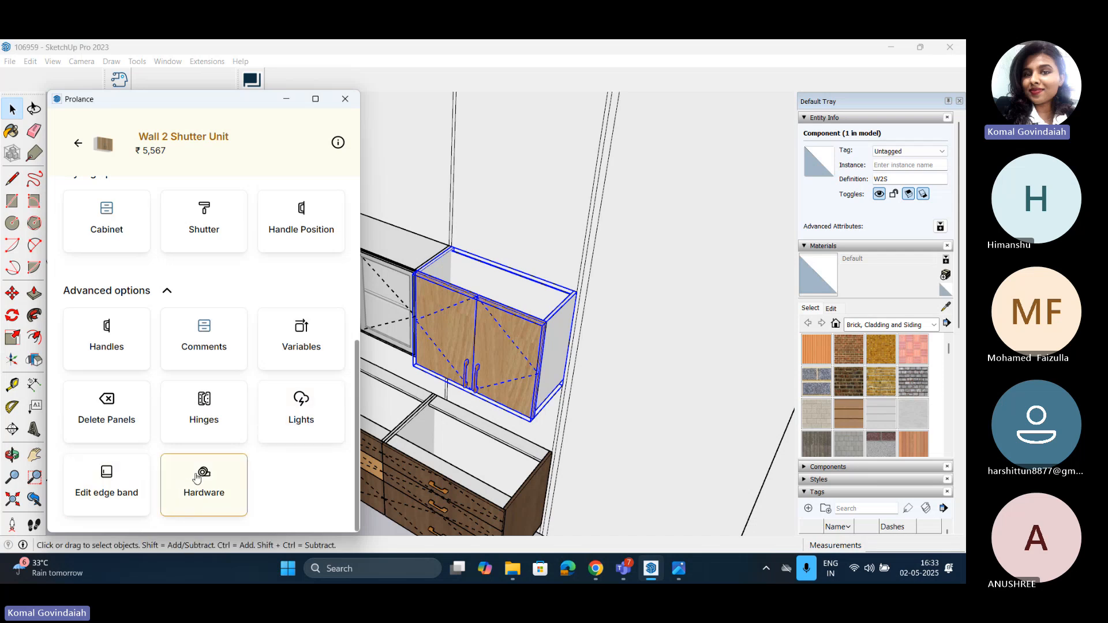
Step: Enable the full top in the panel styles of the three-drawer base unit at the end of the run
{"action": "left_click", "coordinate": [407, 459]}
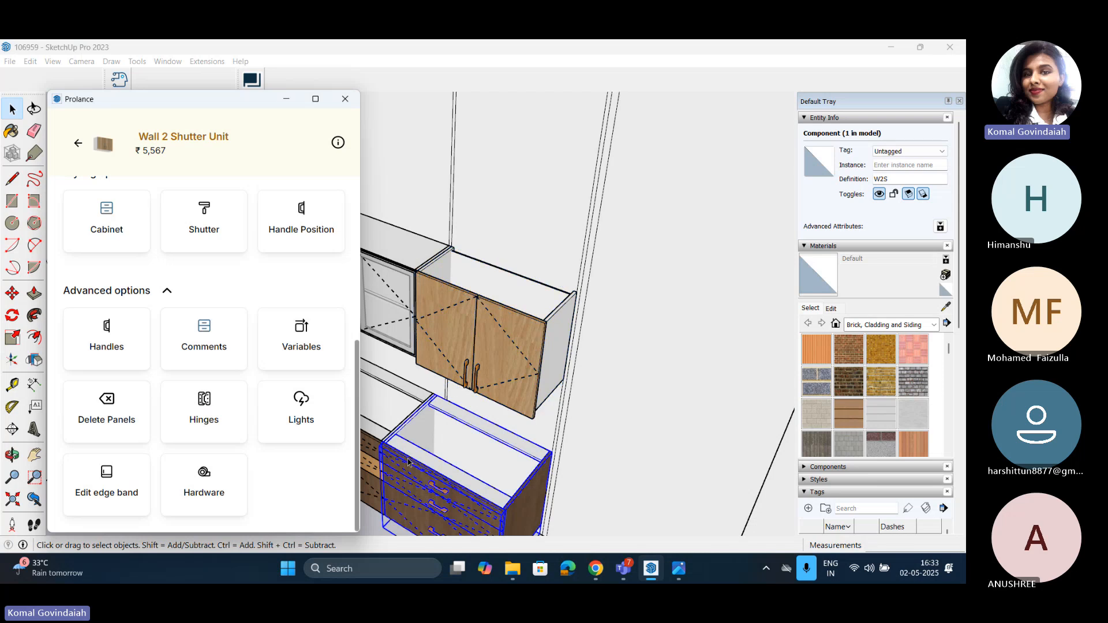
{"action": "scroll", "coordinate": [235, 444], "scroll_direction": "down", "scroll_amount": 3}
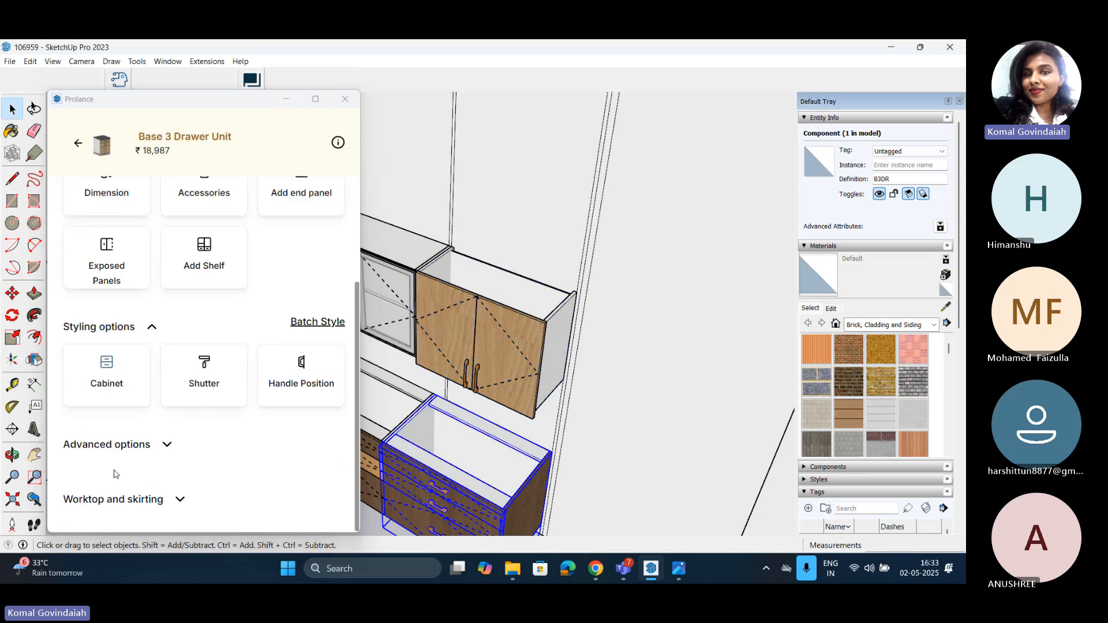
{"action": "left_click", "coordinate": [115, 446]}
{"action": "scroll", "coordinate": [173, 404], "scroll_direction": "down", "scroll_amount": 3}
{"action": "middle_click_drag", "start_coordinate": [456, 323], "coordinate": [464, 364]}
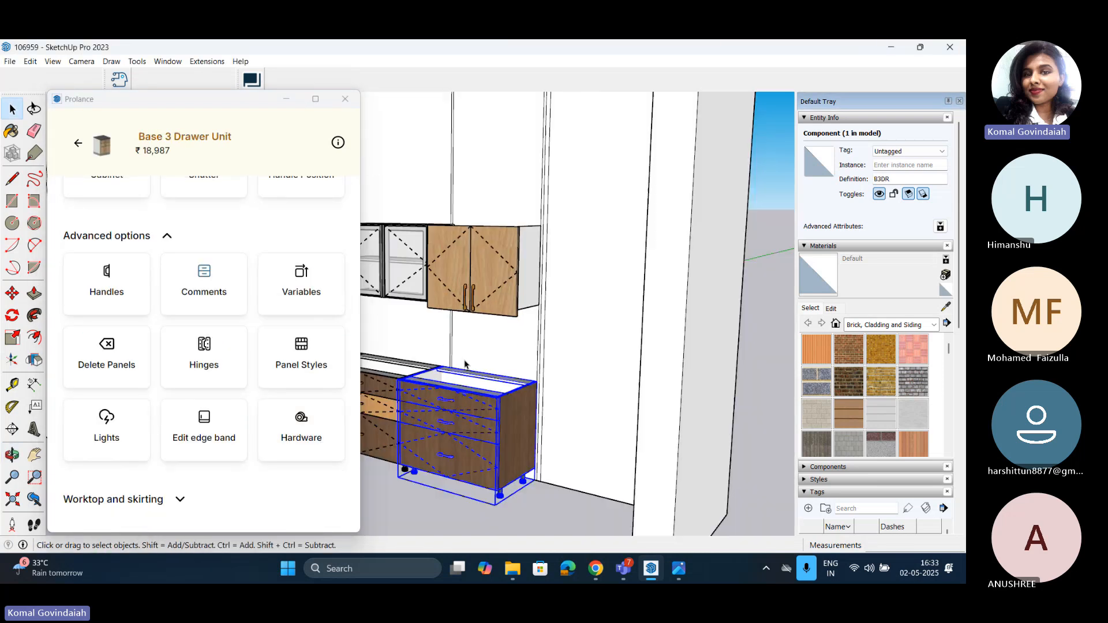
{"action": "scroll", "coordinate": [465, 364], "scroll_direction": "up", "scroll_amount": 1}
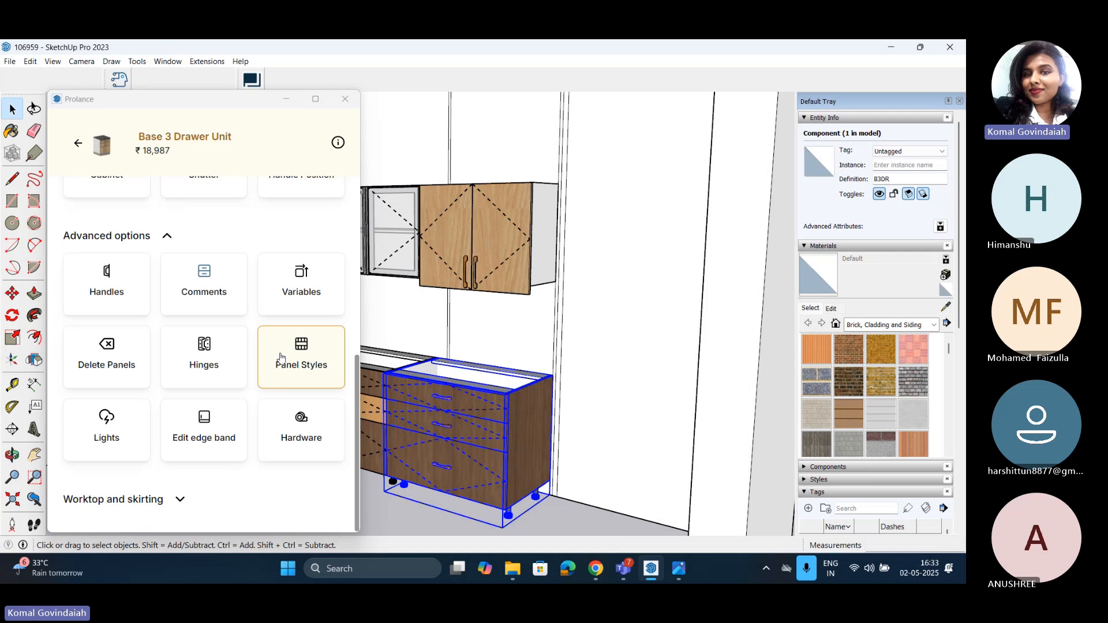
{"action": "mouse_move", "coordinate": [361, 374]}
{"action": "middle_mouse_down"}
{"action": "mouse_move", "coordinate": [393, 392]}
{"action": "mouse_move", "coordinate": [369, 381]}
{"action": "middle_mouse_up"}
{"action": "left_click", "coordinate": [310, 366]}
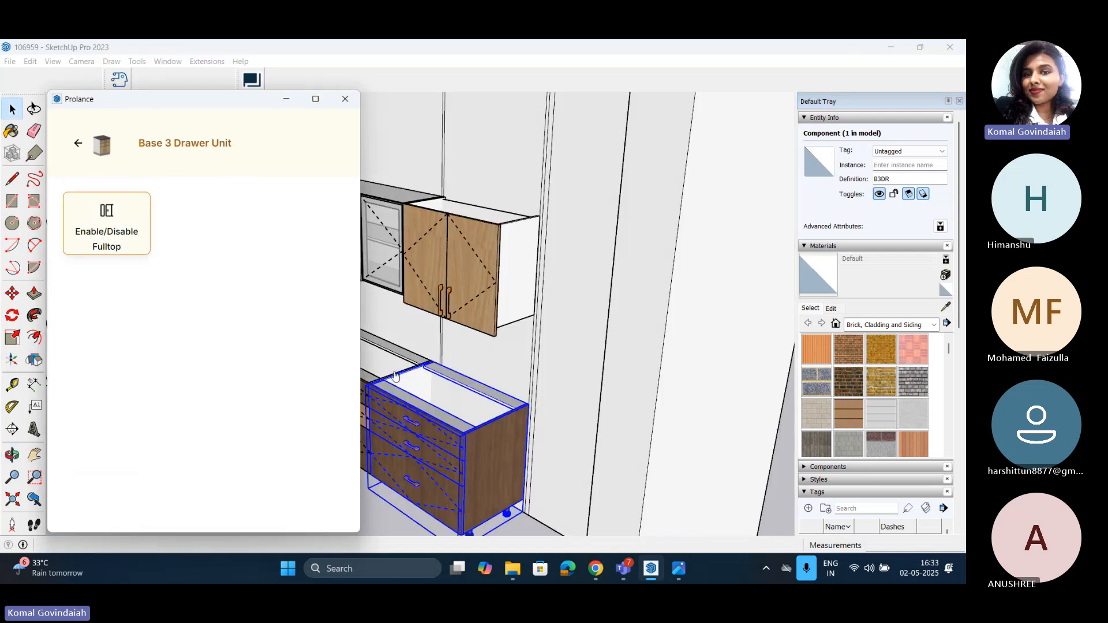
{"action": "left_click", "coordinate": [500, 406]}
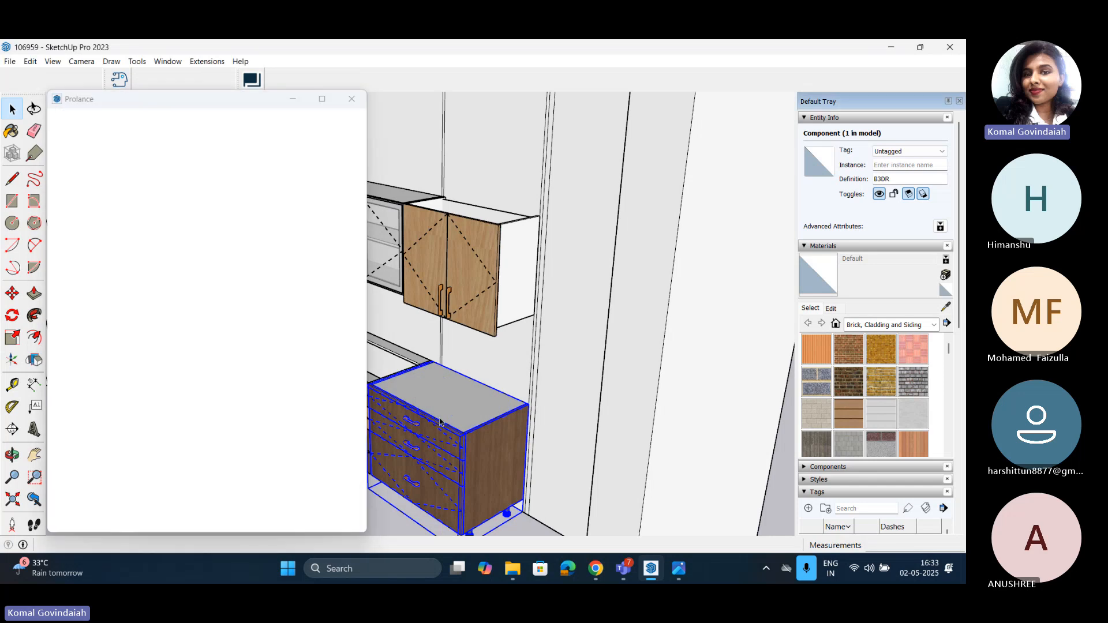
{"action": "left_click", "coordinate": [397, 529]}
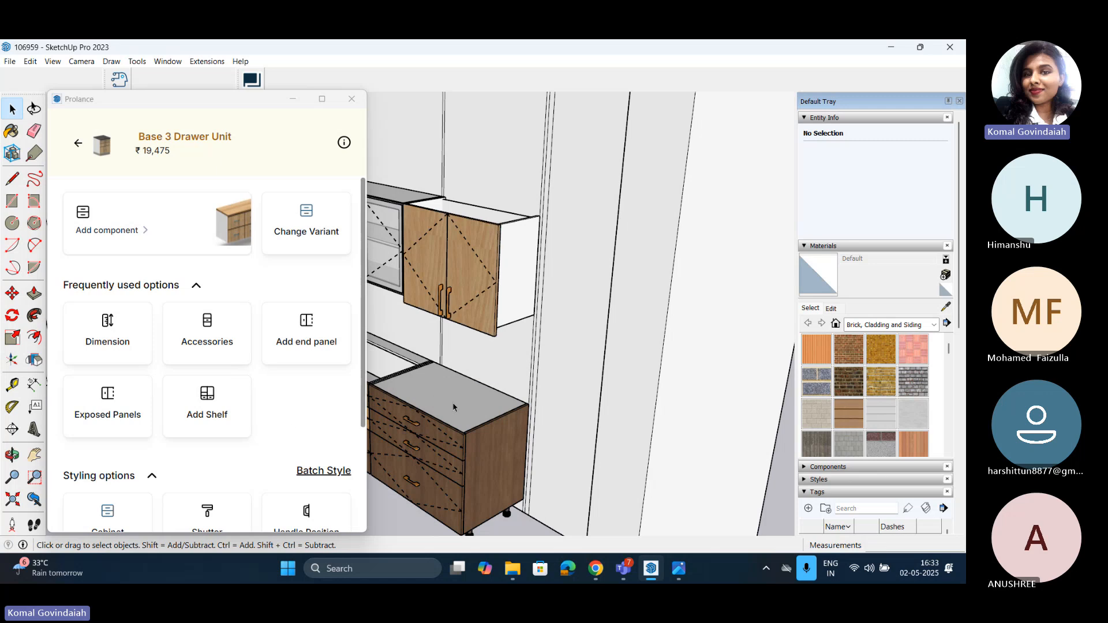
Step: Add Rehau PVC Black skirting using the three-drawer base unit and save the changes
{"action": "scroll", "coordinate": [447, 404], "scroll_direction": "down", "scroll_amount": 3}
{"action": "scroll", "coordinate": [184, 450], "scroll_direction": "down", "scroll_amount": 3}
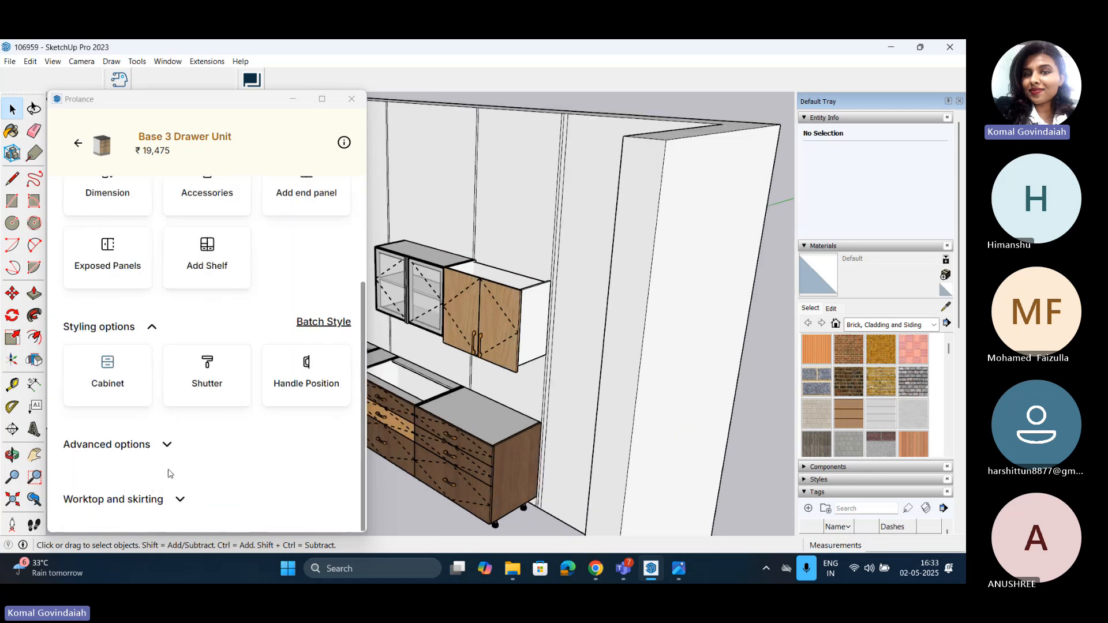
{"action": "scroll", "coordinate": [190, 474], "scroll_direction": "down", "scroll_amount": 1}
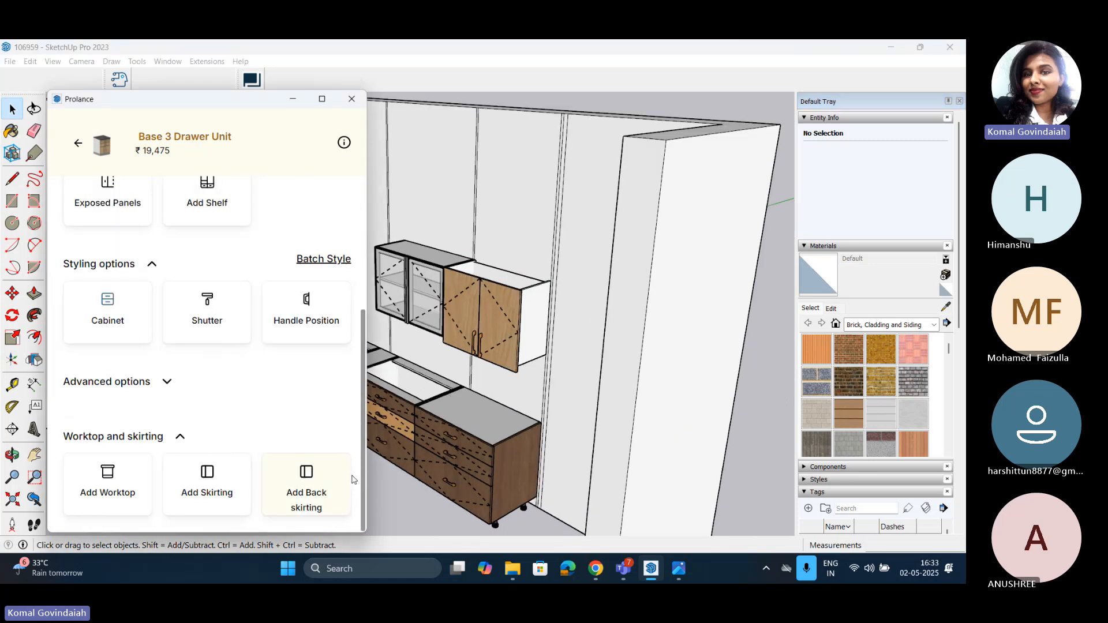
{"action": "scroll", "coordinate": [593, 465], "scroll_direction": "down", "scroll_amount": 2}
{"action": "left_click", "coordinate": [474, 474]}
{"action": "scroll", "coordinate": [215, 513], "scroll_direction": "down", "scroll_amount": 3}
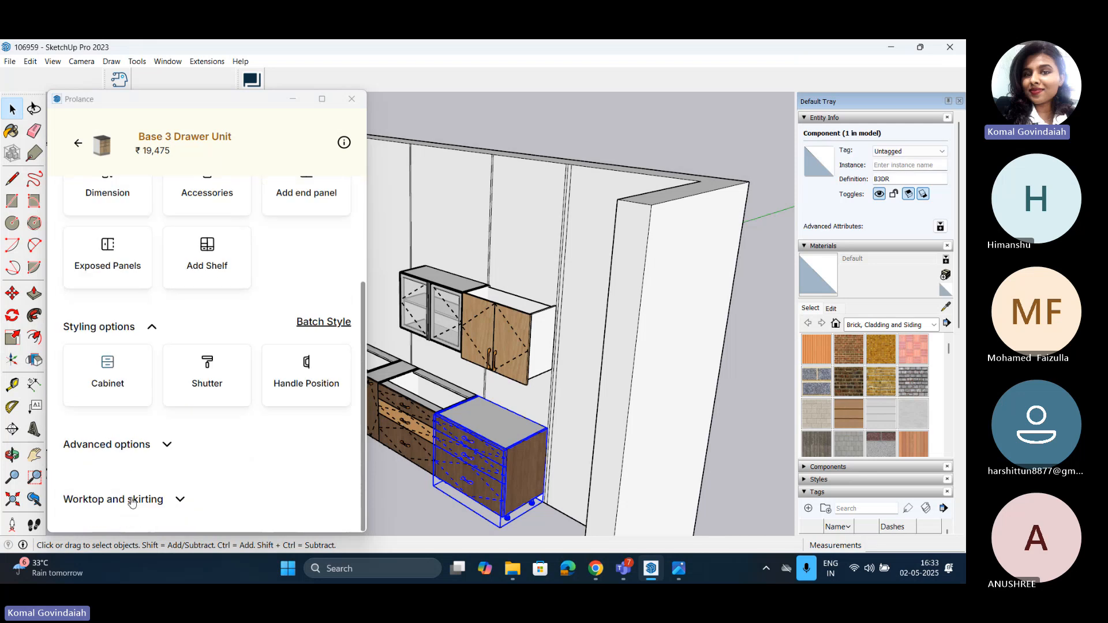
{"action": "scroll", "coordinate": [134, 496], "scroll_direction": "down", "scroll_amount": 1}
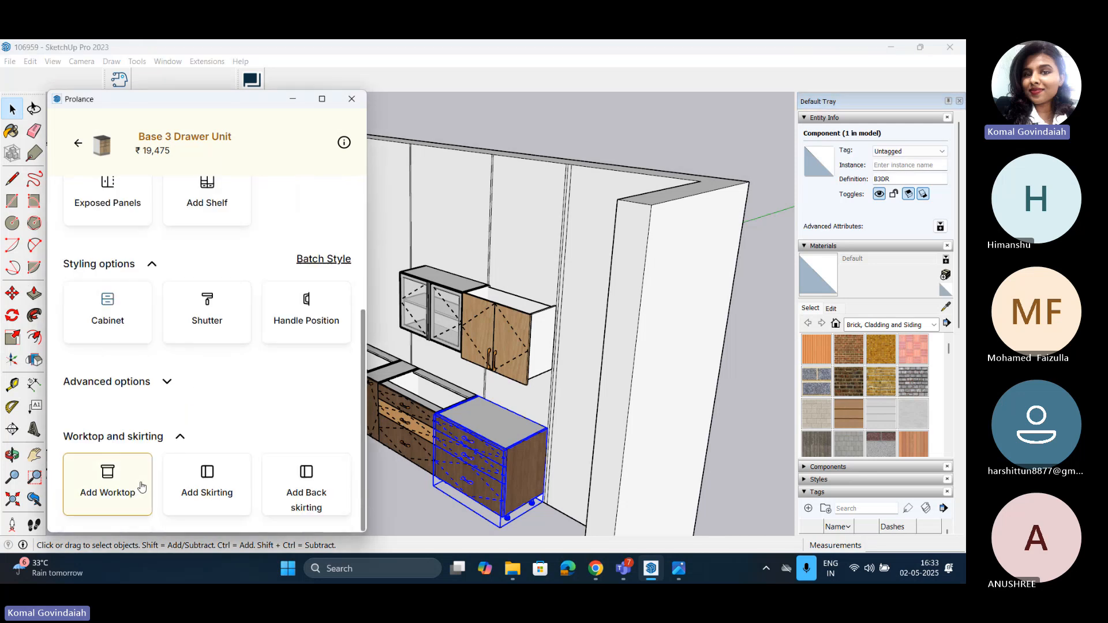
{"action": "left_click", "coordinate": [207, 485]}
{"action": "left_click", "coordinate": [133, 196]}
{"action": "left_click", "coordinate": [137, 225]}
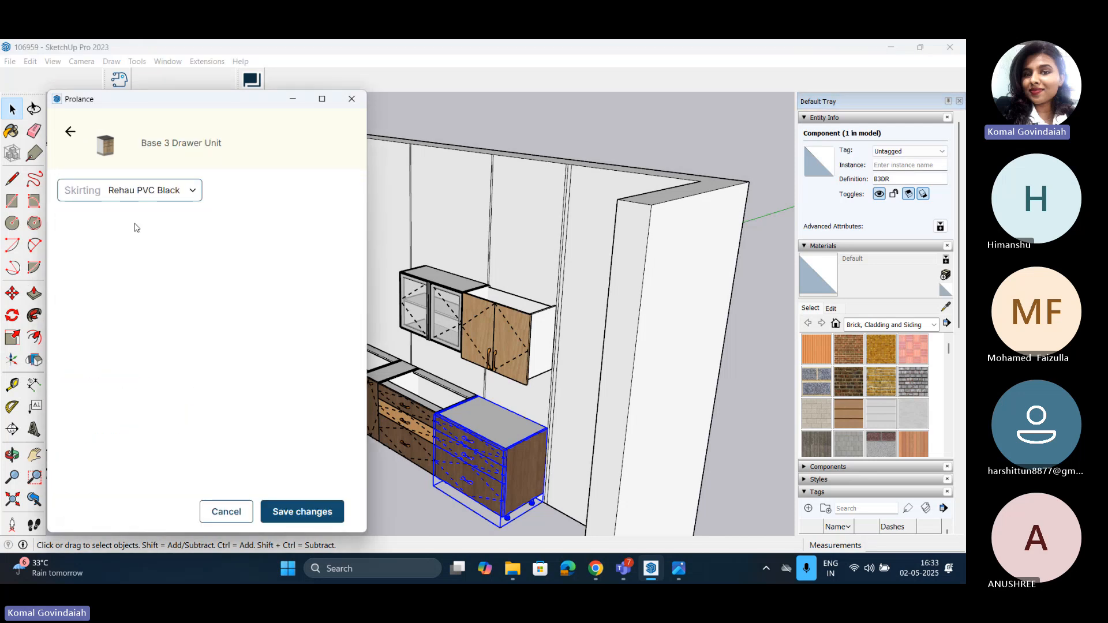
{"action": "left_click", "coordinate": [331, 513]}
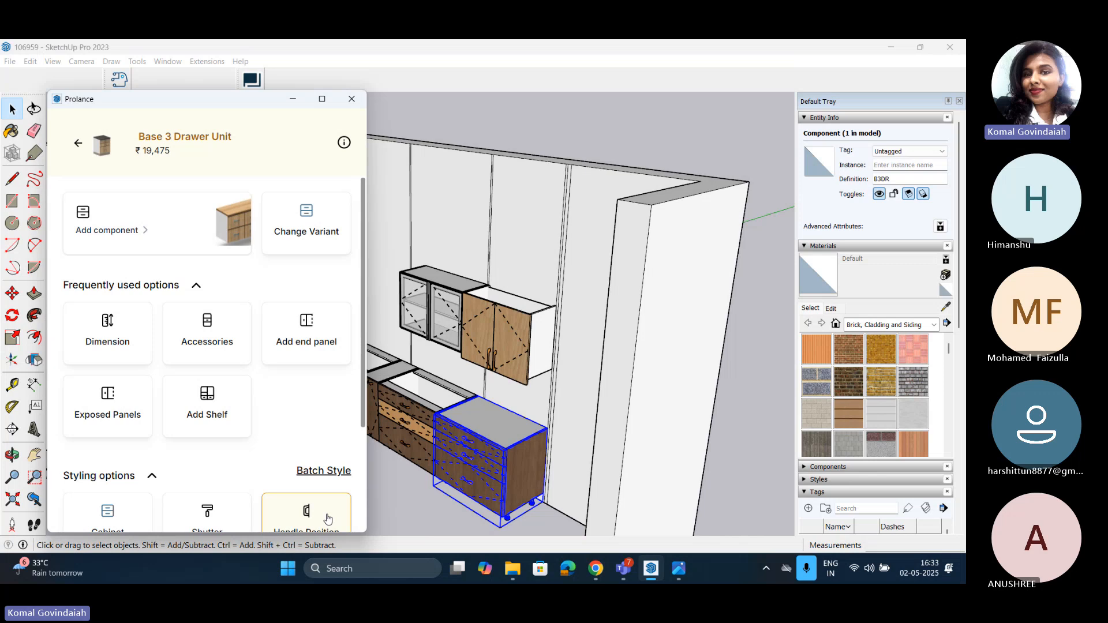
Step: Start a worktop for the three-drawer base unit and choose the Jet Black finish
{"action": "scroll", "coordinate": [432, 484], "scroll_direction": "down", "scroll_amount": 5}
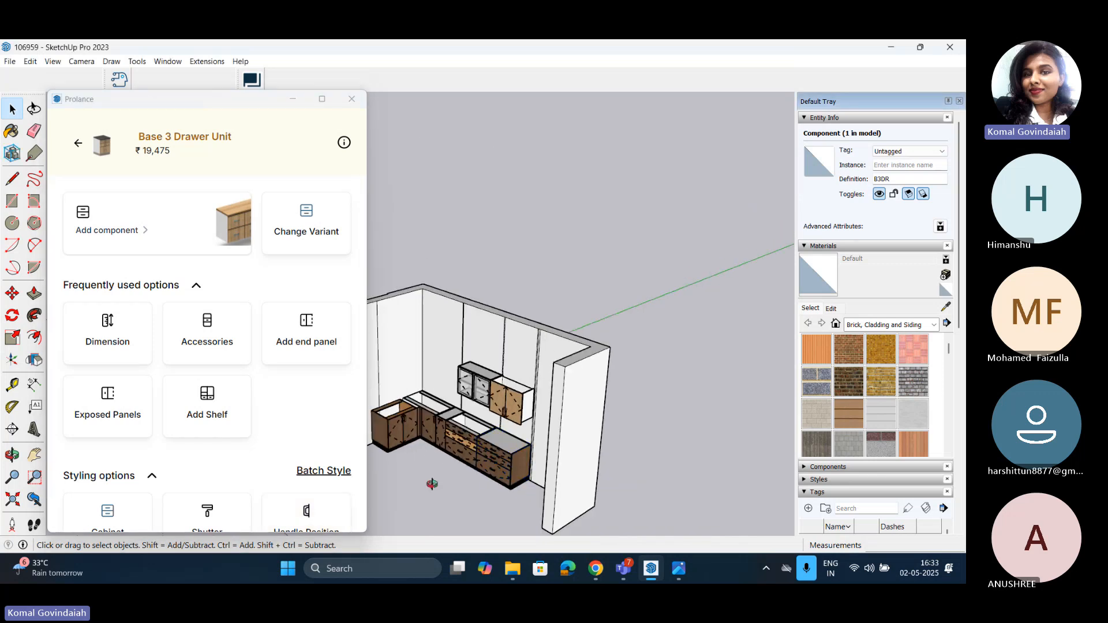
{"action": "middle_click_drag", "start_coordinate": [432, 484], "coordinate": [511, 458]}
{"action": "left_click", "coordinate": [511, 459]}
{"action": "scroll", "coordinate": [139, 475], "scroll_direction": "down", "scroll_amount": 3}
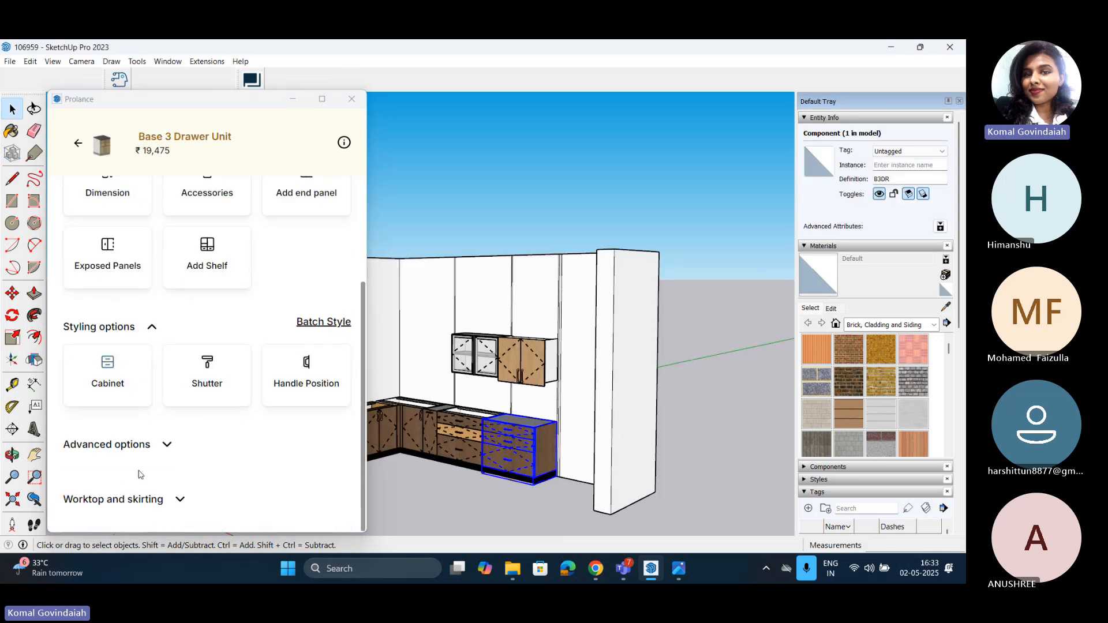
{"action": "left_click", "coordinate": [141, 496]}
{"action": "scroll", "coordinate": [174, 485], "scroll_direction": "down", "scroll_amount": 1}
{"action": "left_click", "coordinate": [110, 487]}
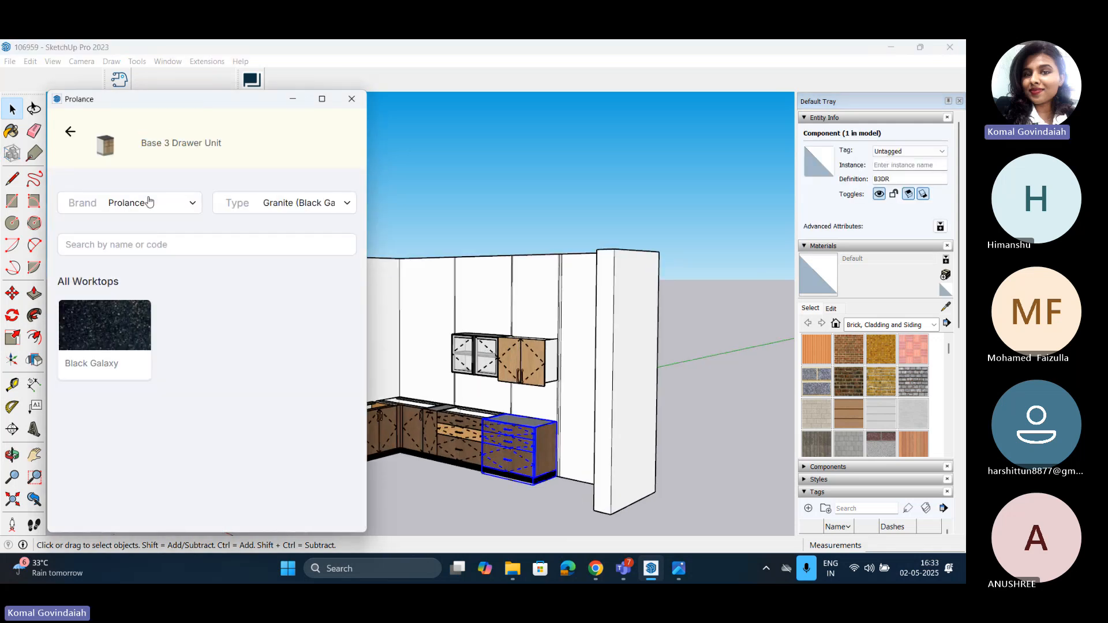
{"action": "left_click", "coordinate": [149, 201]}
{"action": "left_click", "coordinate": [289, 202]}
{"action": "left_click", "coordinate": [265, 256]}
{"action": "left_click", "coordinate": [110, 328]}
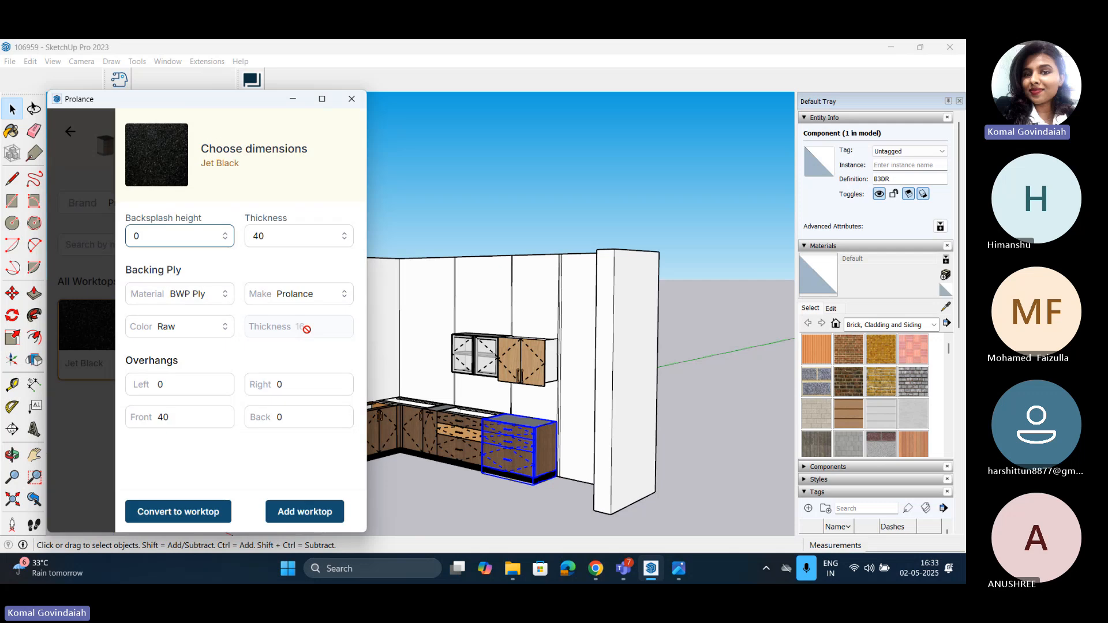
Step: Set the worktop thickness to 20, include all the kitchen's base units in the selection, and add the worktop
{"action": "left_click", "coordinate": [276, 233]}
{"action": "left_click", "coordinate": [275, 272]}
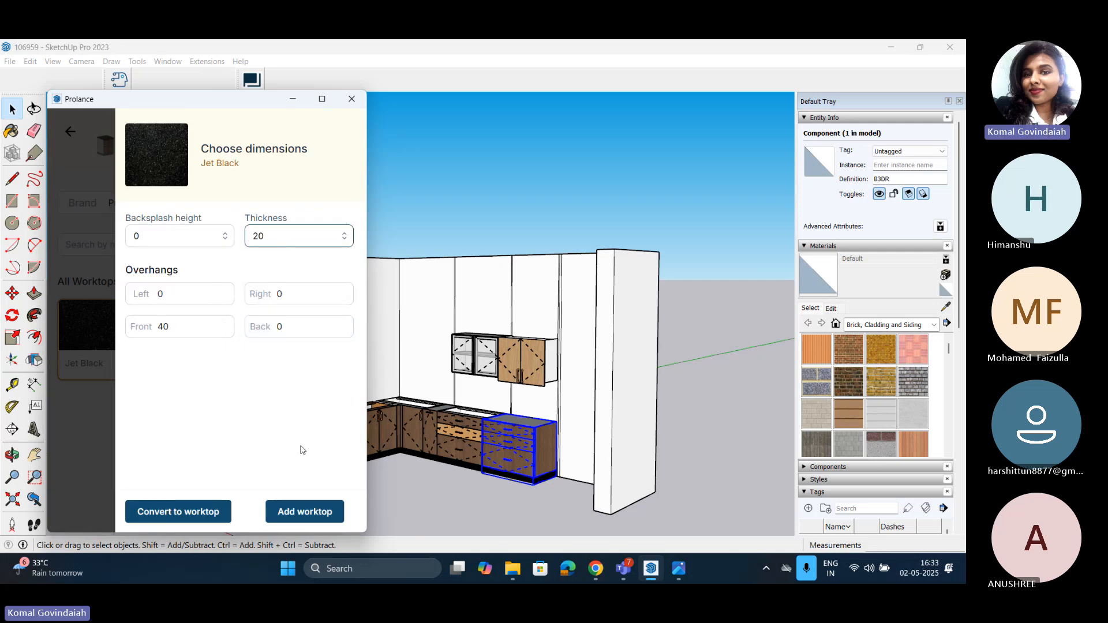
{"action": "left_click", "coordinate": [469, 426], "text": "ctrl"}
{"action": "left_click", "coordinate": [415, 424], "text": "shift"}
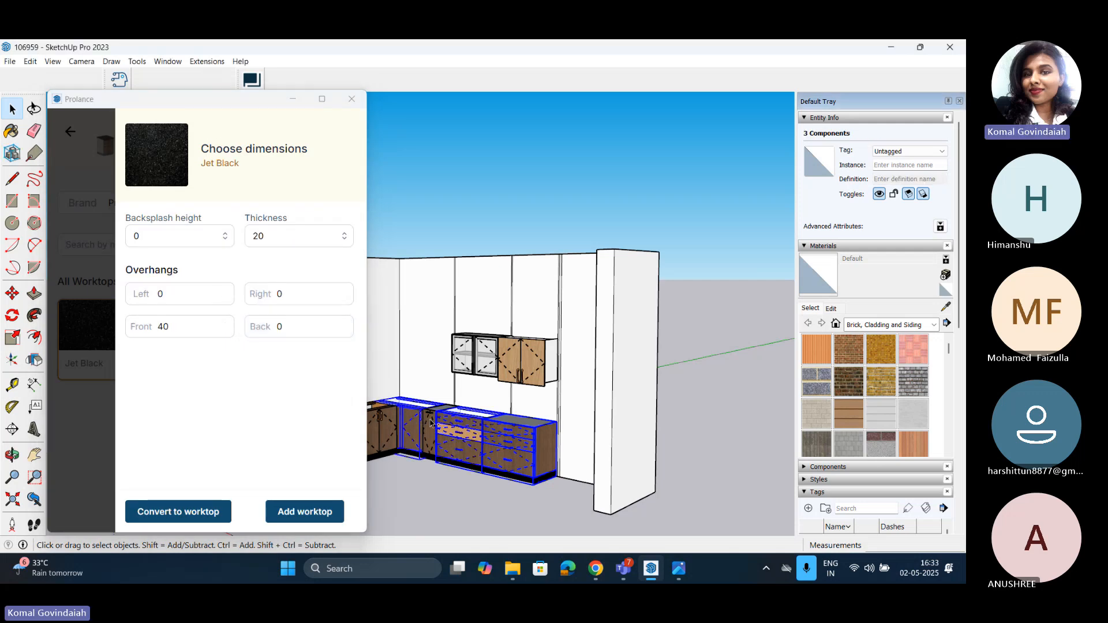
{"action": "scroll", "coordinate": [456, 473], "scroll_direction": "down", "scroll_amount": 3}
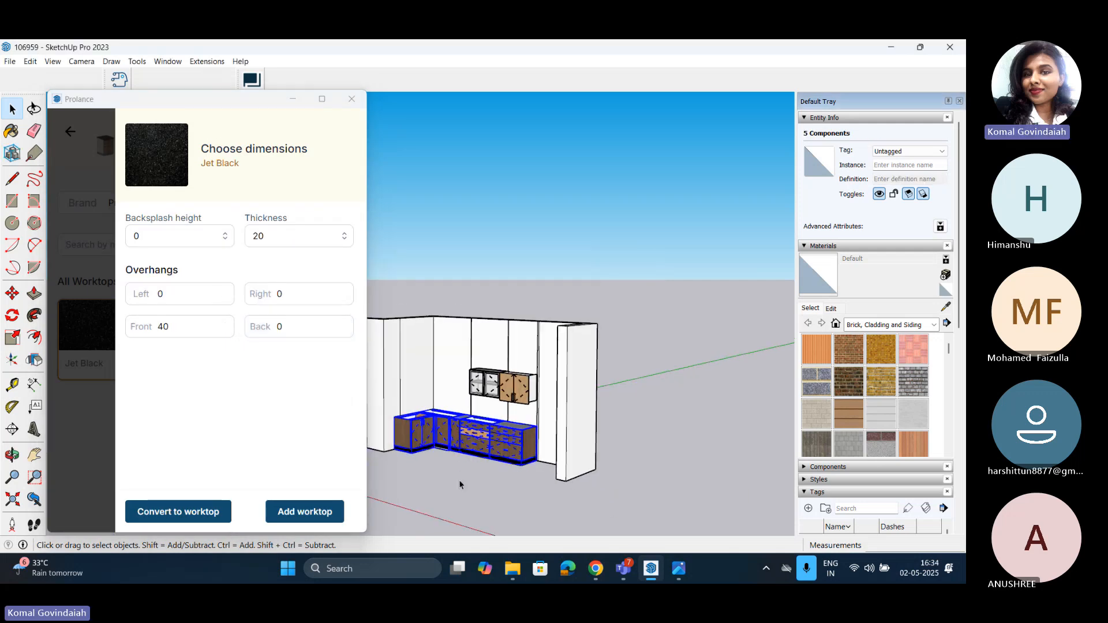
{"action": "left_click", "coordinate": [295, 512]}
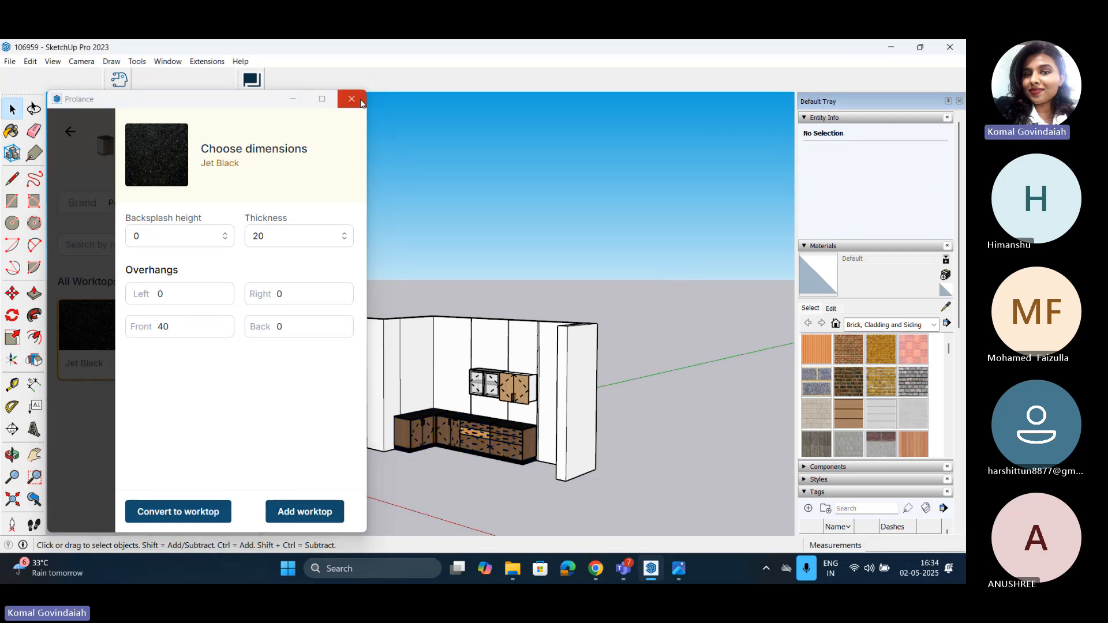
{"action": "left_click", "coordinate": [351, 99]}
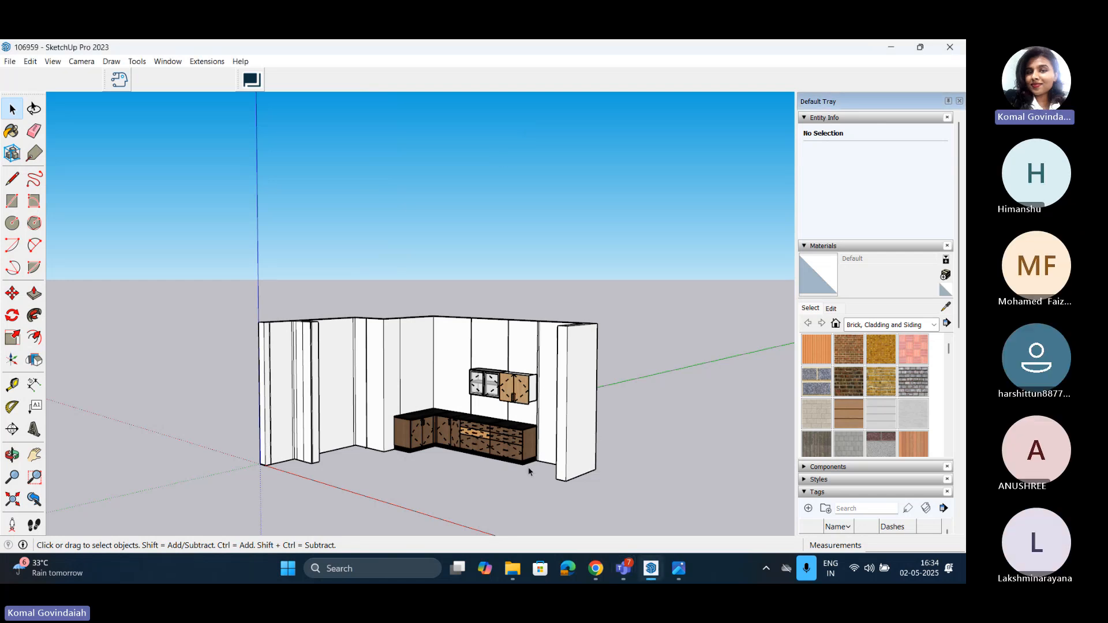
Step: Review the customisation options of the three-drawer base unit, and close them without making changes
{"action": "scroll", "coordinate": [529, 472], "scroll_direction": "up", "scroll_amount": 6}
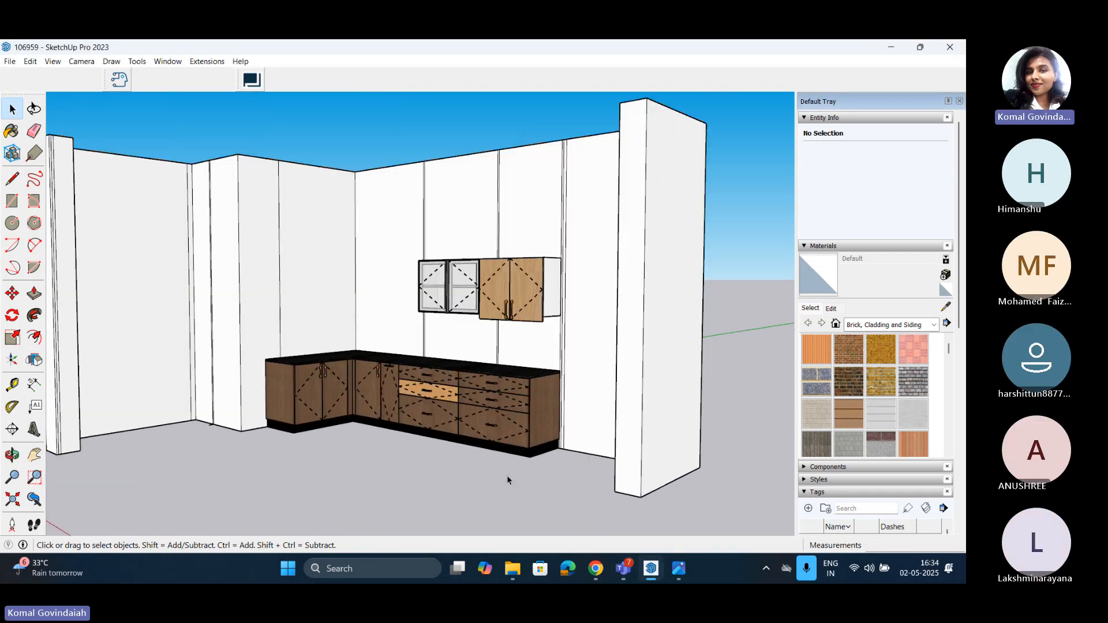
{"action": "left_click", "coordinate": [511, 428]}
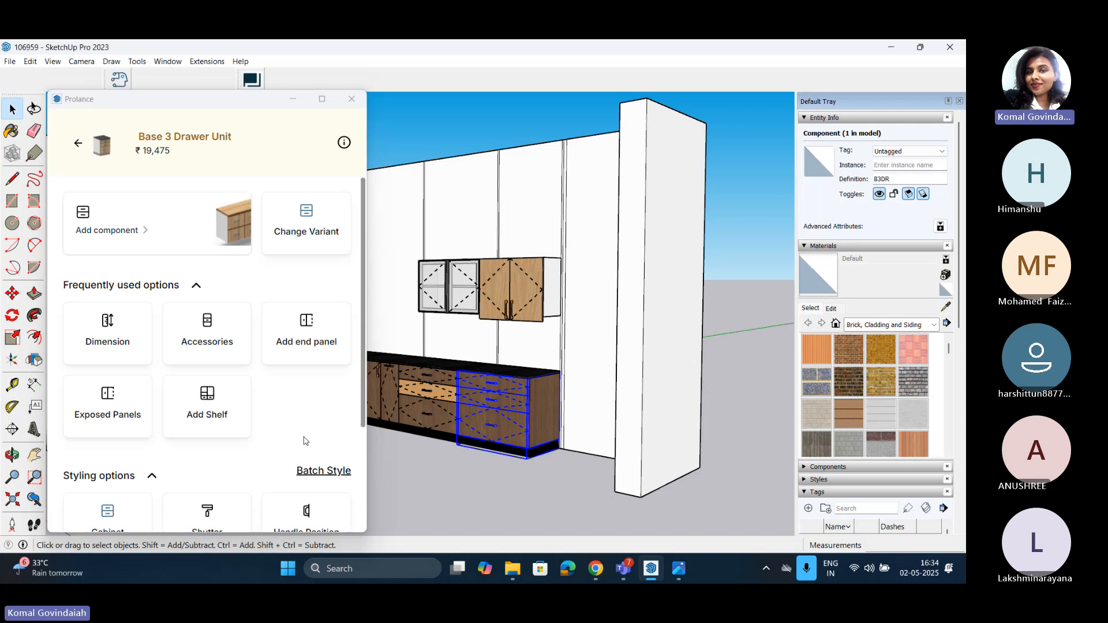
{"action": "scroll", "coordinate": [305, 439], "scroll_direction": "down", "scroll_amount": 3}
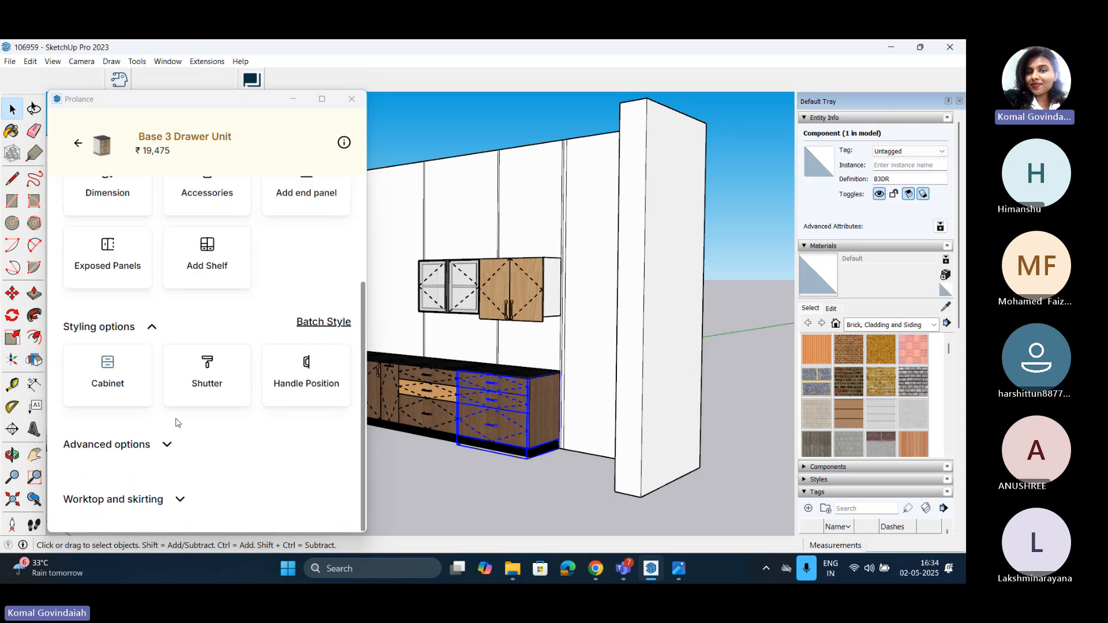
{"action": "scroll", "coordinate": [292, 311], "scroll_direction": "up", "scroll_amount": 3}
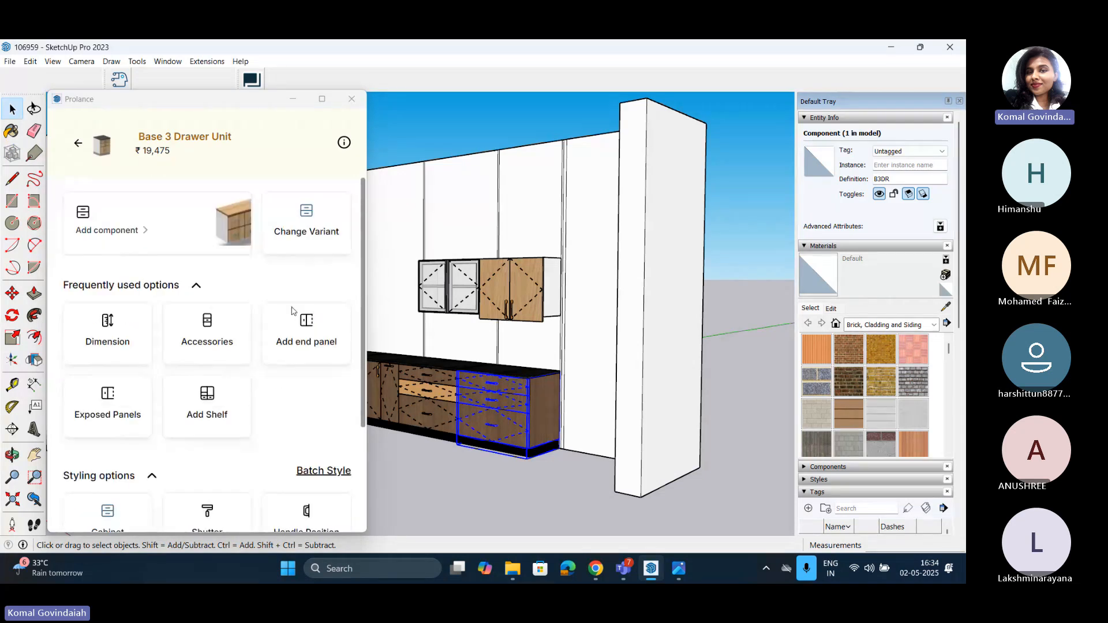
{"action": "left_click", "coordinate": [350, 100]}
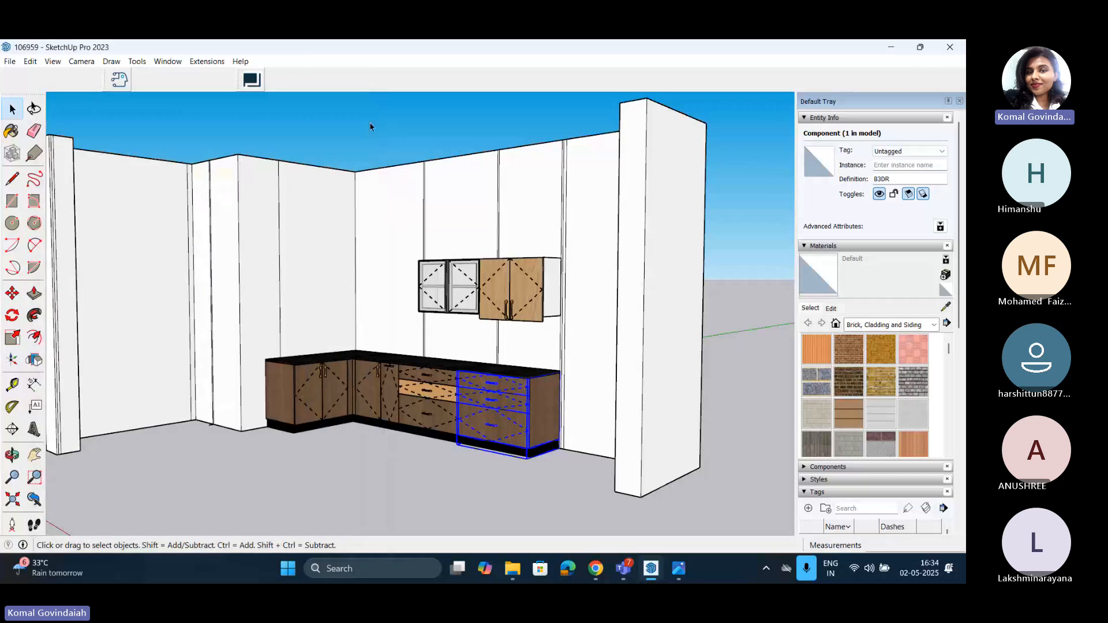
{"action": "left_click", "coordinate": [371, 123]}
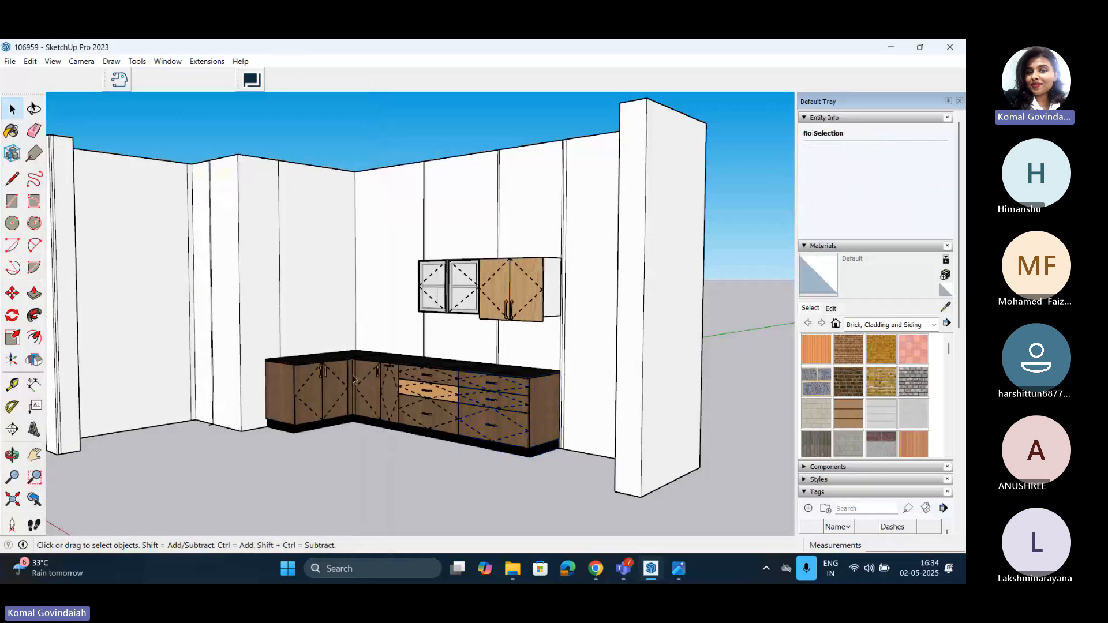
Step: Frame the whole run of base and wall units and save the view as a new scene
{"action": "middle_click_drag", "start_coordinate": [344, 405], "coordinate": [380, 397]}
{"action": "scroll", "coordinate": [321, 447], "scroll_direction": "up", "scroll_amount": 3}
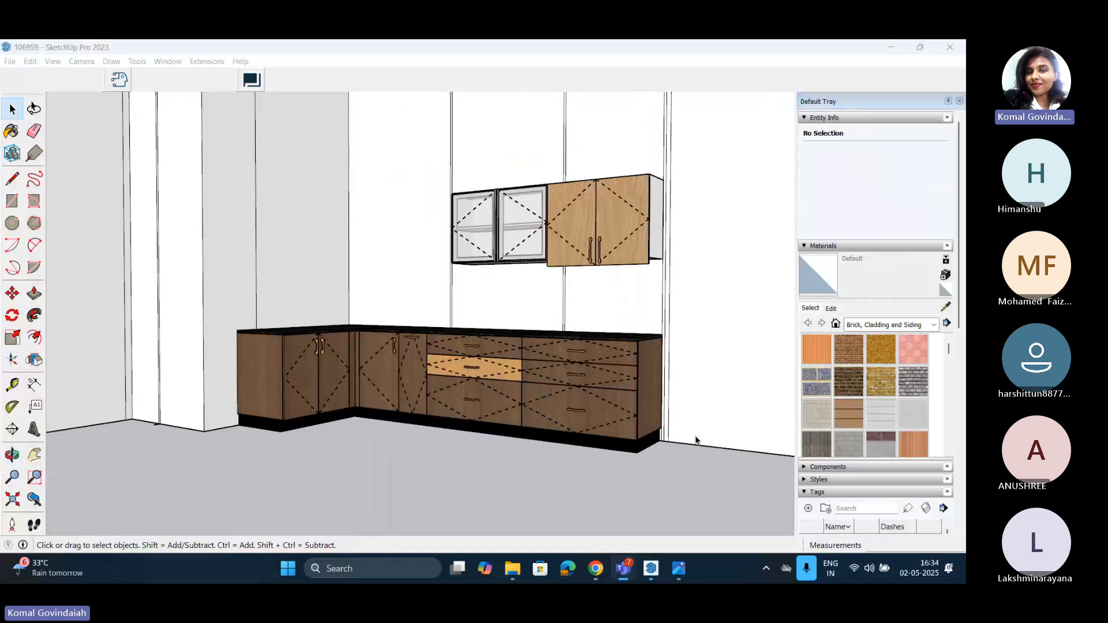
{"action": "scroll", "coordinate": [851, 488], "scroll_direction": "down", "scroll_amount": 3}
{"action": "left_click", "coordinate": [821, 496]}
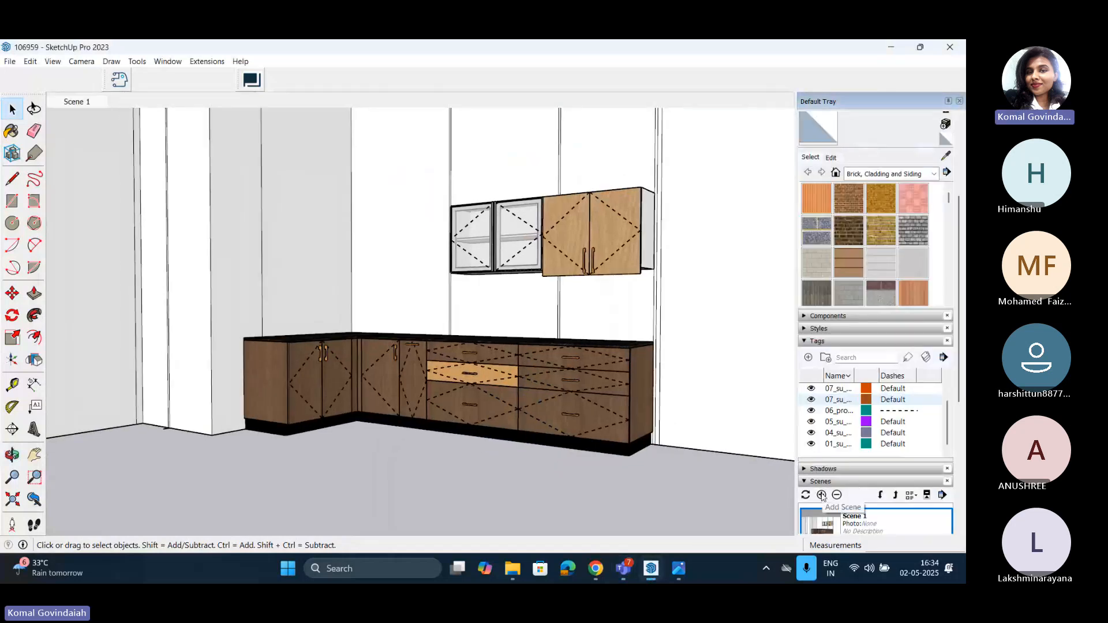
Step: Review the kitchen's estimated cost and the cost of each component in the Prolance panel, and close it
{"action": "left_click", "coordinate": [251, 80]}
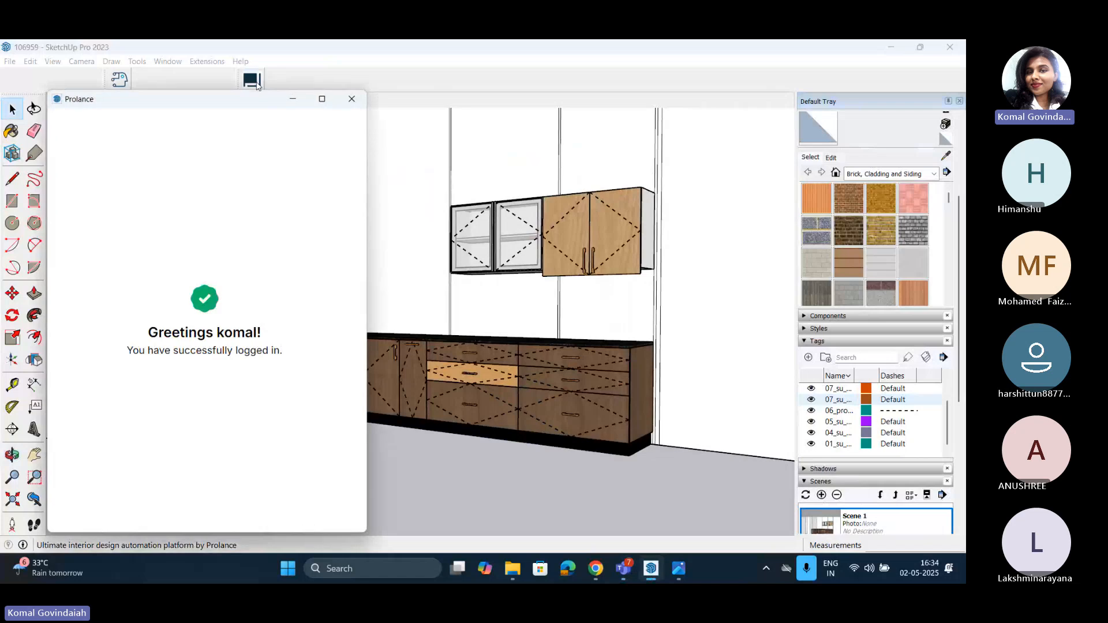
{"action": "left_click", "coordinate": [333, 134]}
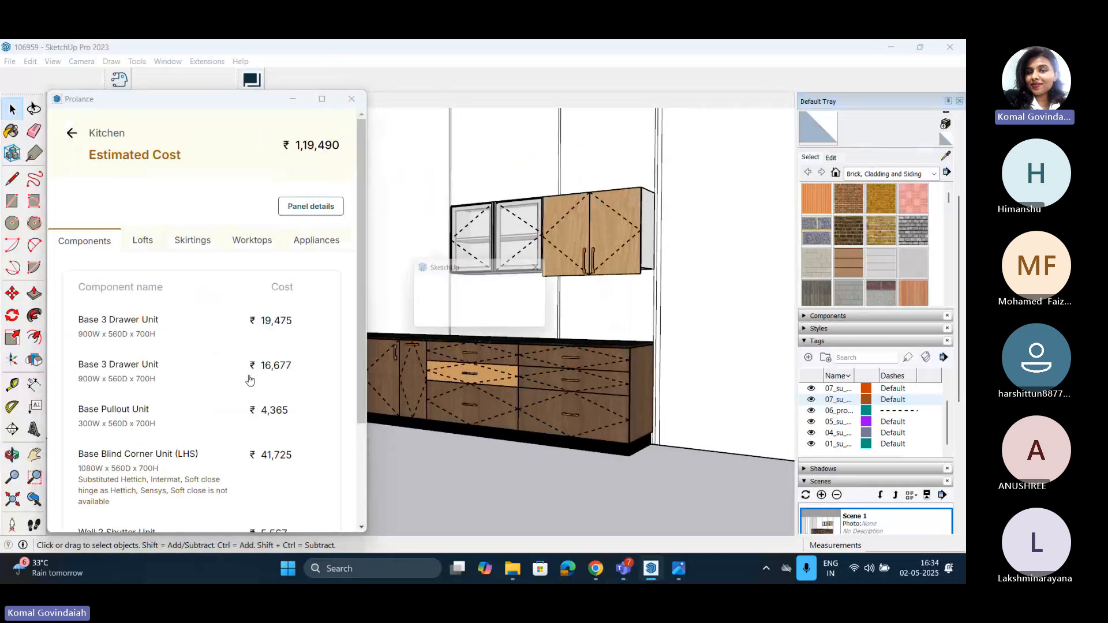
{"action": "scroll", "coordinate": [266, 388], "scroll_direction": "down", "scroll_amount": 2}
{"action": "left_click", "coordinate": [546, 318]}
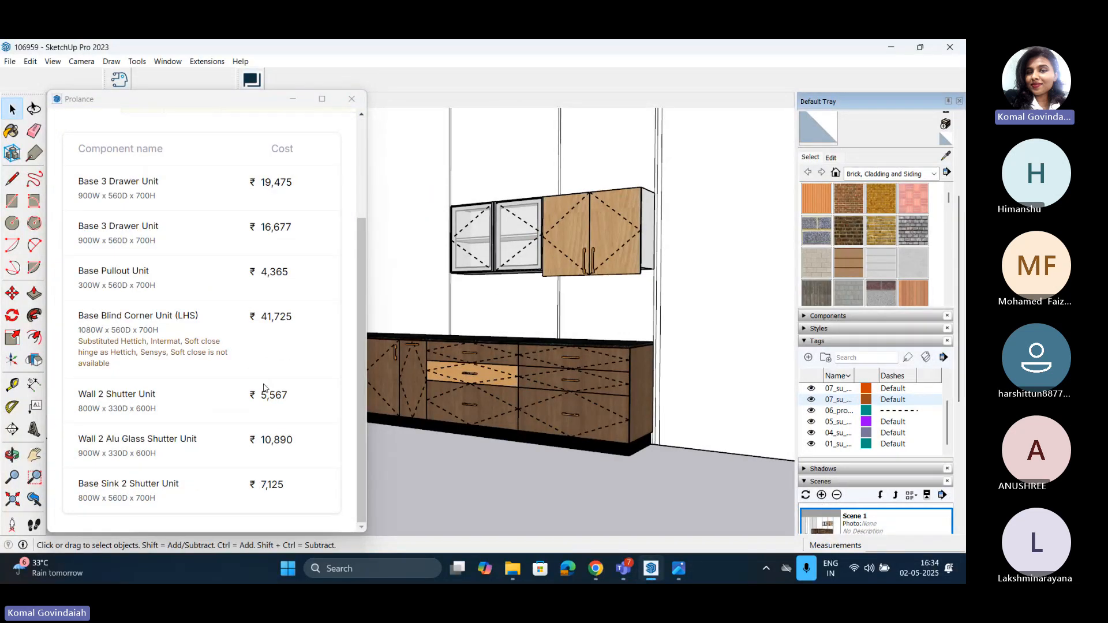
{"action": "scroll", "coordinate": [264, 387], "scroll_direction": "up", "scroll_amount": 2}
{"action": "left_click_drag", "start_coordinate": [295, 144], "coordinate": [346, 144]}
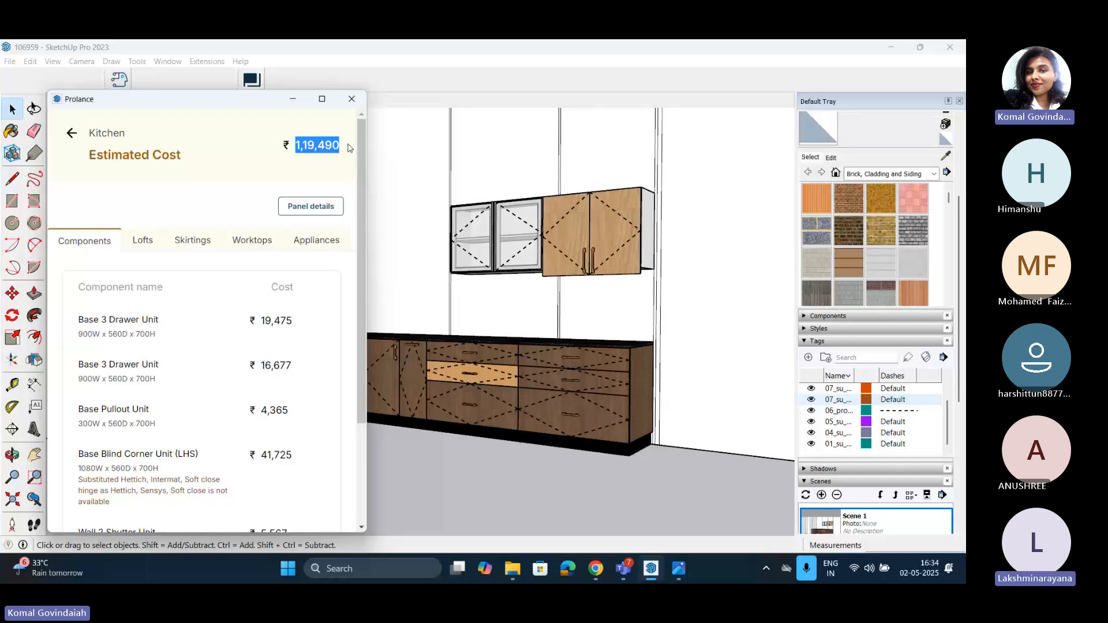
{"action": "left_click", "coordinate": [351, 99]}
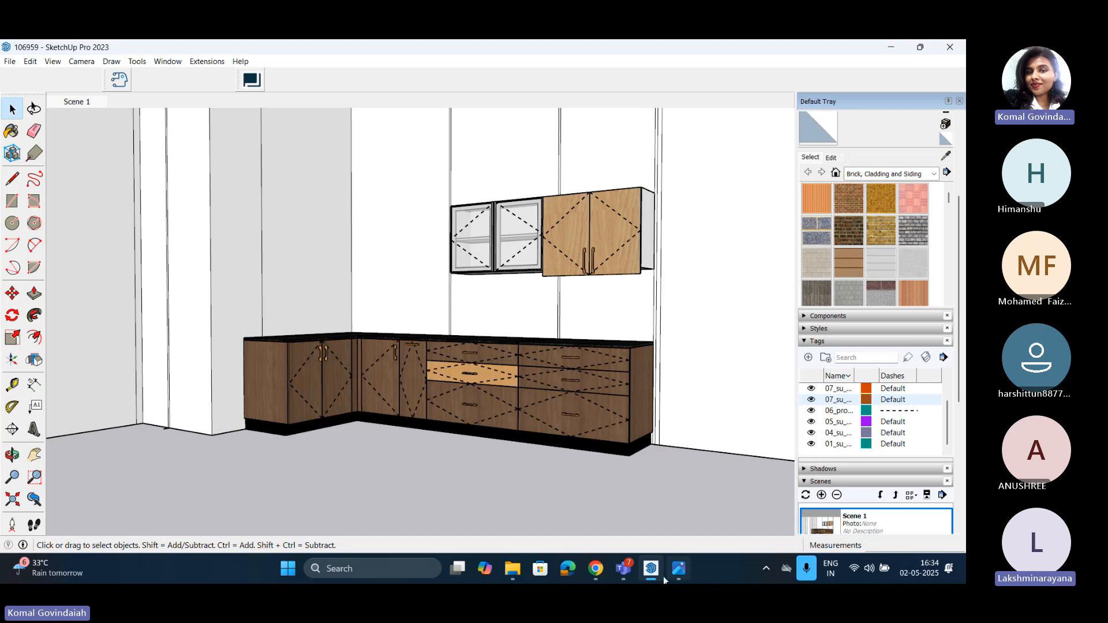
Step: Switch to the Teams meeting, mute the participant whose microphone is on, and return to the kitchen model in SketchUp
{"action": "left_click", "coordinate": [623, 568]}
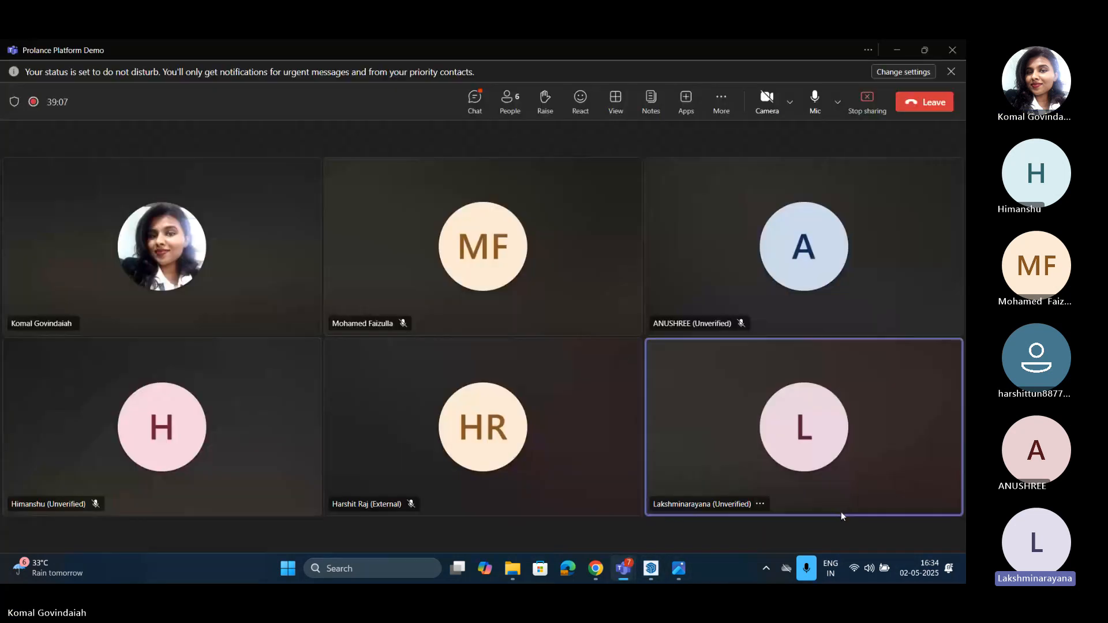
{"action": "left_click", "coordinate": [761, 506]}
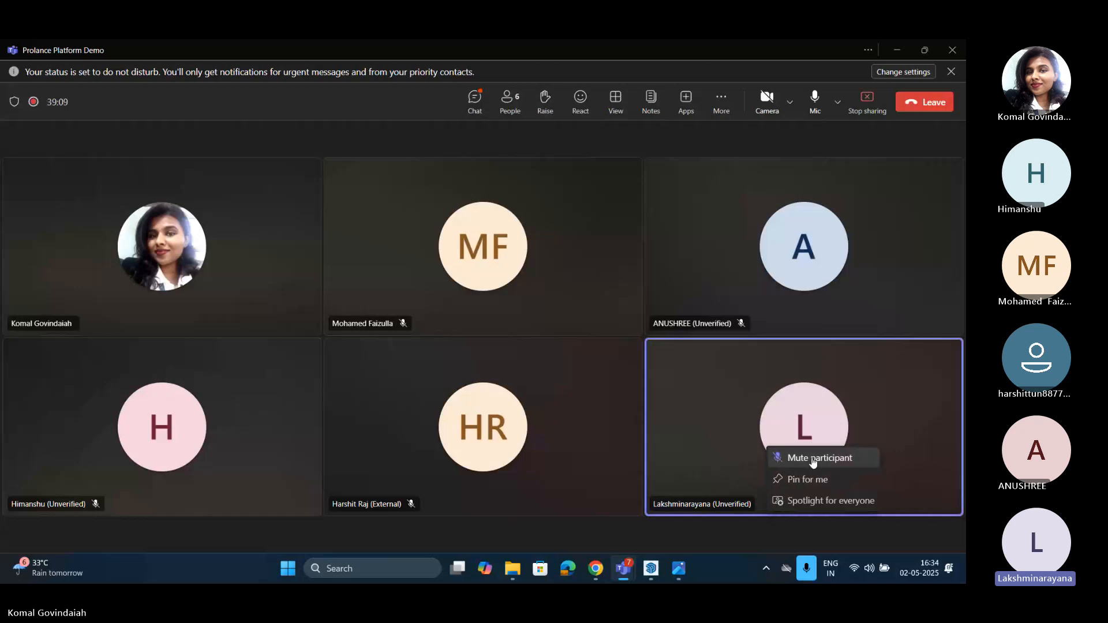
{"action": "left_click", "coordinate": [898, 49]}
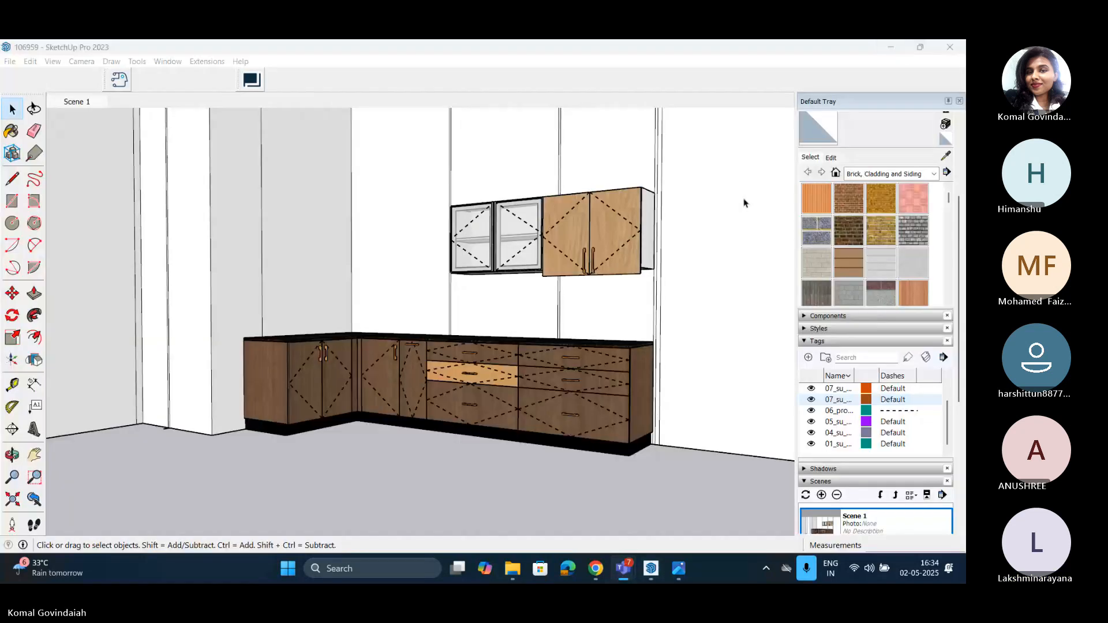
{"action": "scroll", "coordinate": [737, 343], "scroll_direction": "down", "scroll_amount": 1}
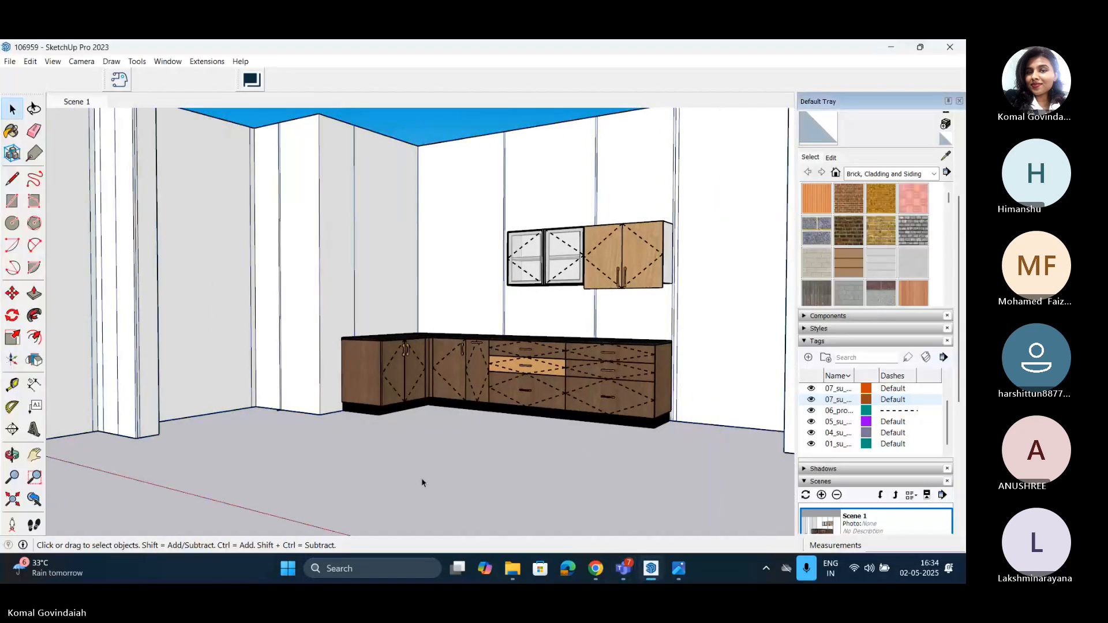
Step: Switch to the Prolance site in Chrome, refresh the DEMO 2 MAY project, and start a new quotation with the Kitchen space
{"action": "left_click", "coordinate": [593, 570]}
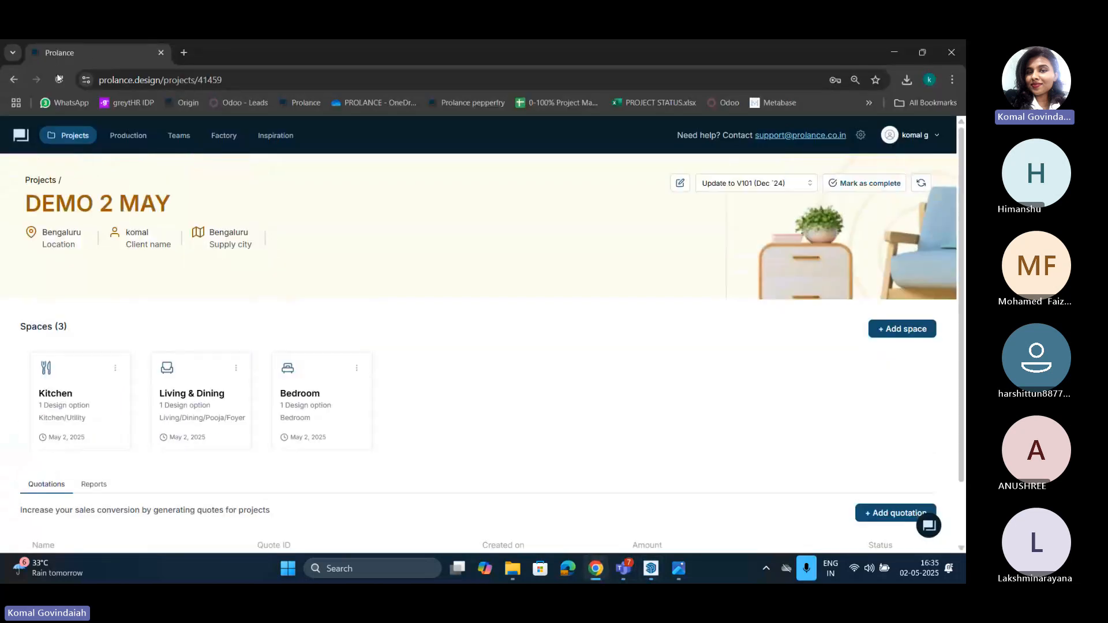
{"action": "left_click", "coordinate": [60, 80]}
{"action": "scroll", "coordinate": [486, 486], "scroll_direction": "down", "scroll_amount": 1}
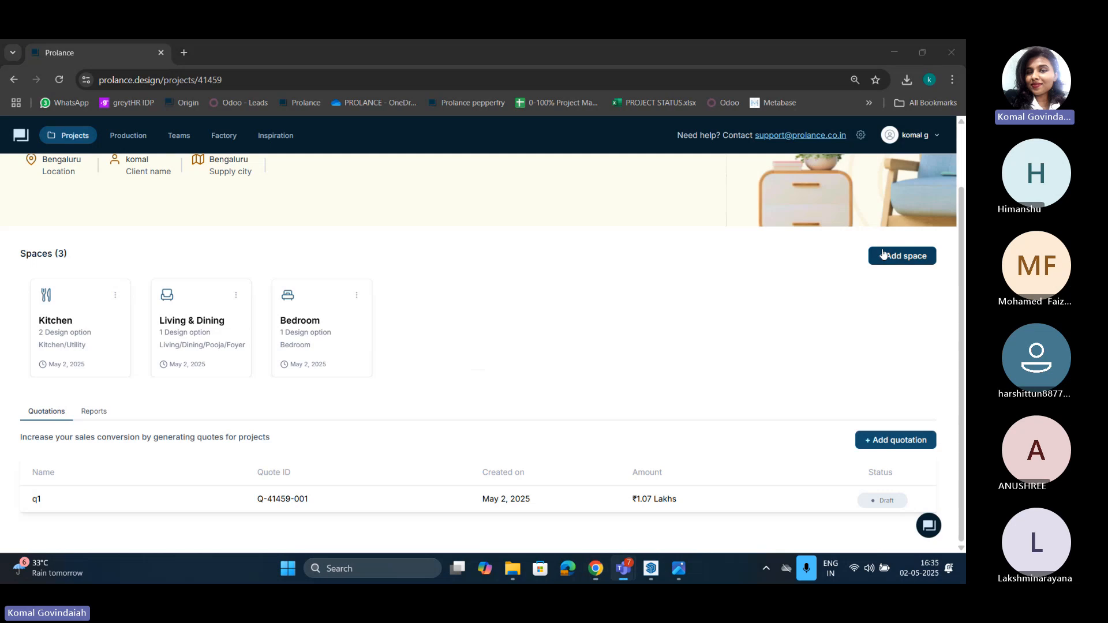
{"action": "left_click", "coordinate": [896, 440]}
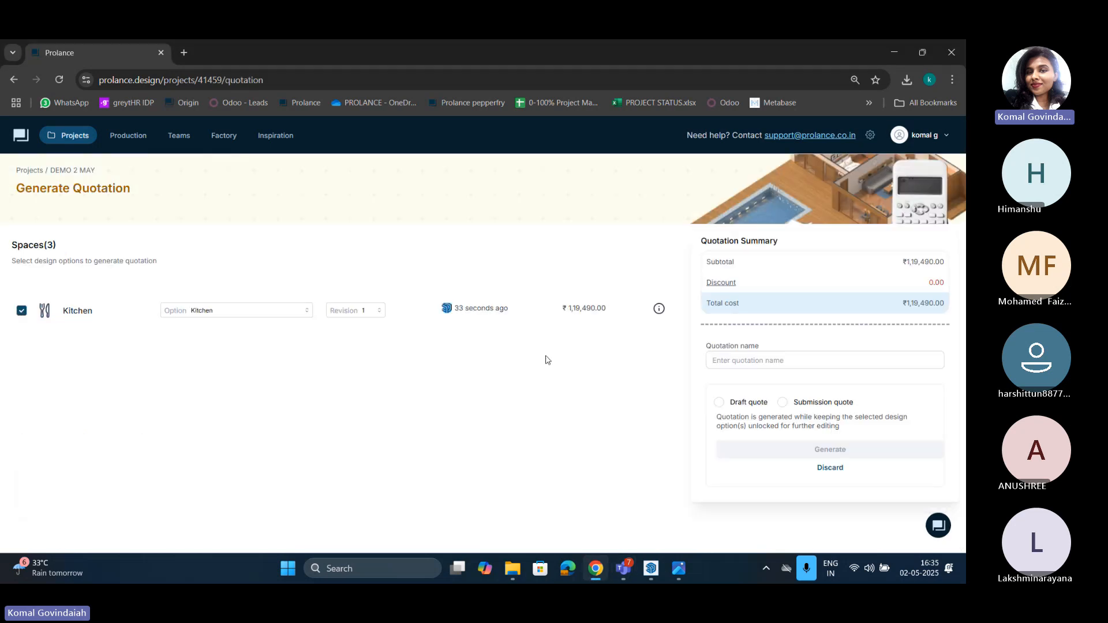
{"action": "left_click_drag", "start_coordinate": [565, 308], "coordinate": [616, 317]}
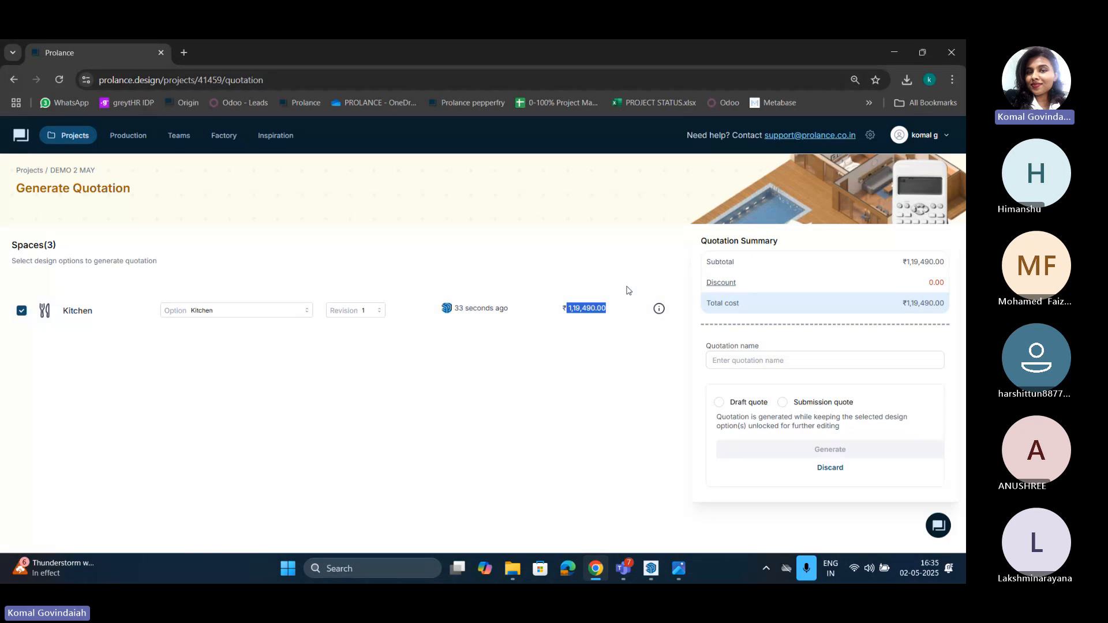
Step: Name the quotation q1, set it as a draft quote, and generate it
{"action": "left_click", "coordinate": [724, 358]}
{"action": "type", "text": "q1"}
{"action": "left_click", "coordinate": [719, 402]}
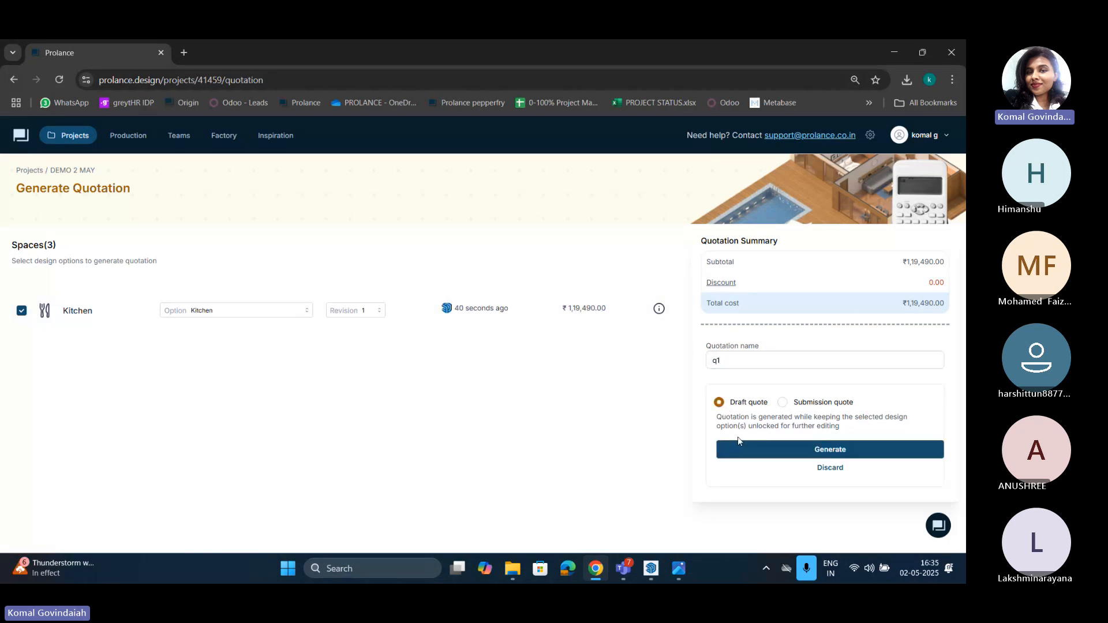
{"action": "left_click", "coordinate": [738, 448]}
{"action": "left_click", "coordinate": [547, 237]}
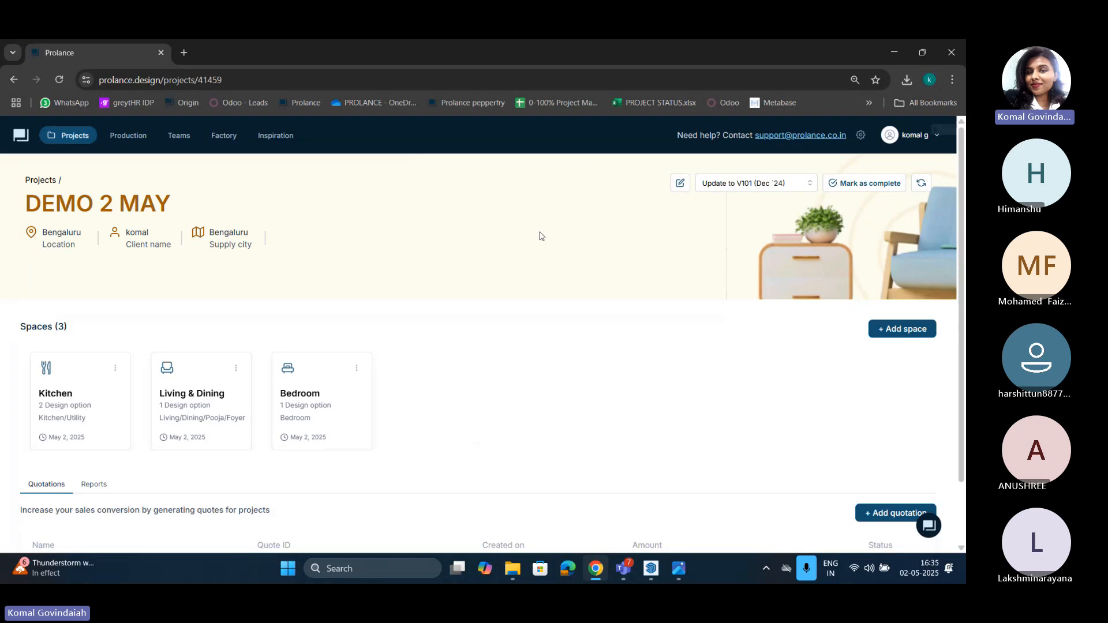
Step: Download the newest q1 quotation and open the downloaded spreadsheet in Excel
{"action": "scroll", "coordinate": [866, 404], "scroll_direction": "down", "scroll_amount": 3}
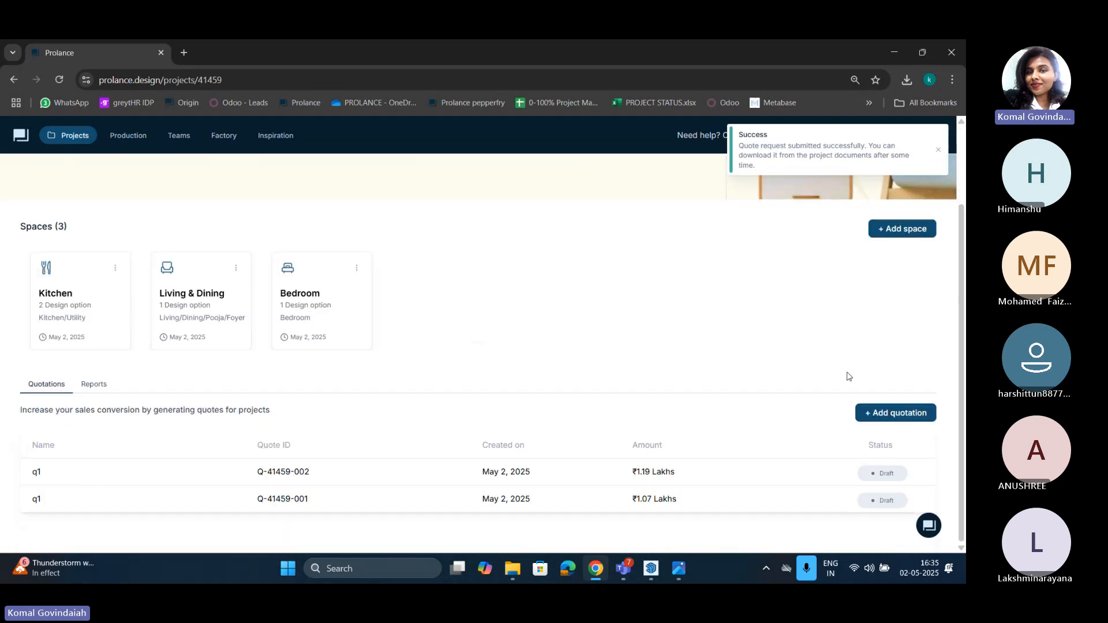
{"action": "left_click", "coordinate": [889, 471]}
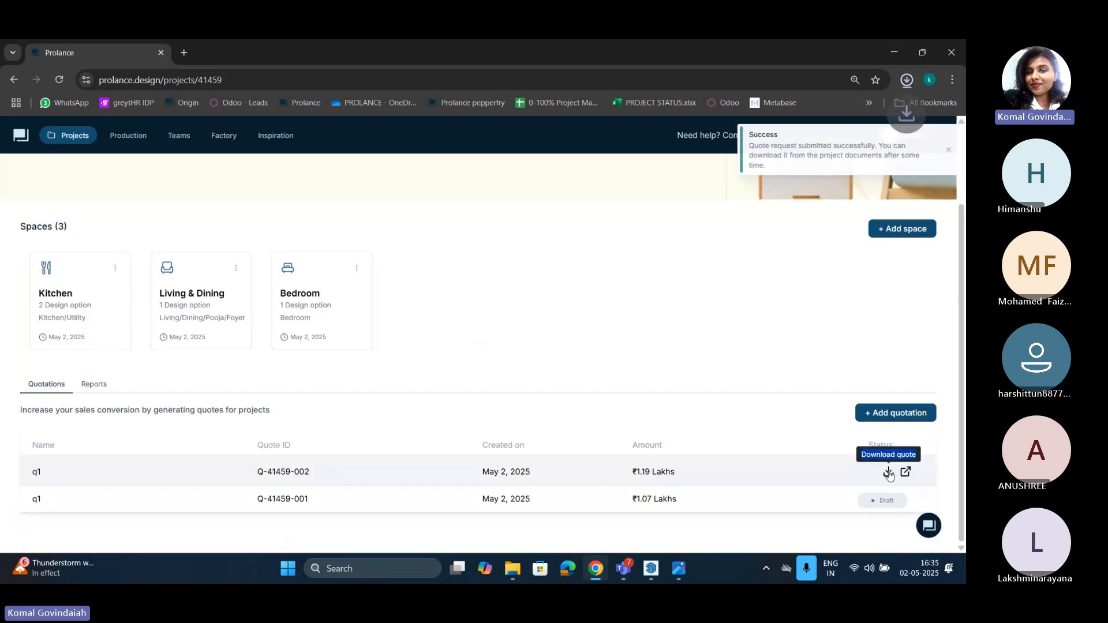
{"action": "left_click", "coordinate": [906, 79]}
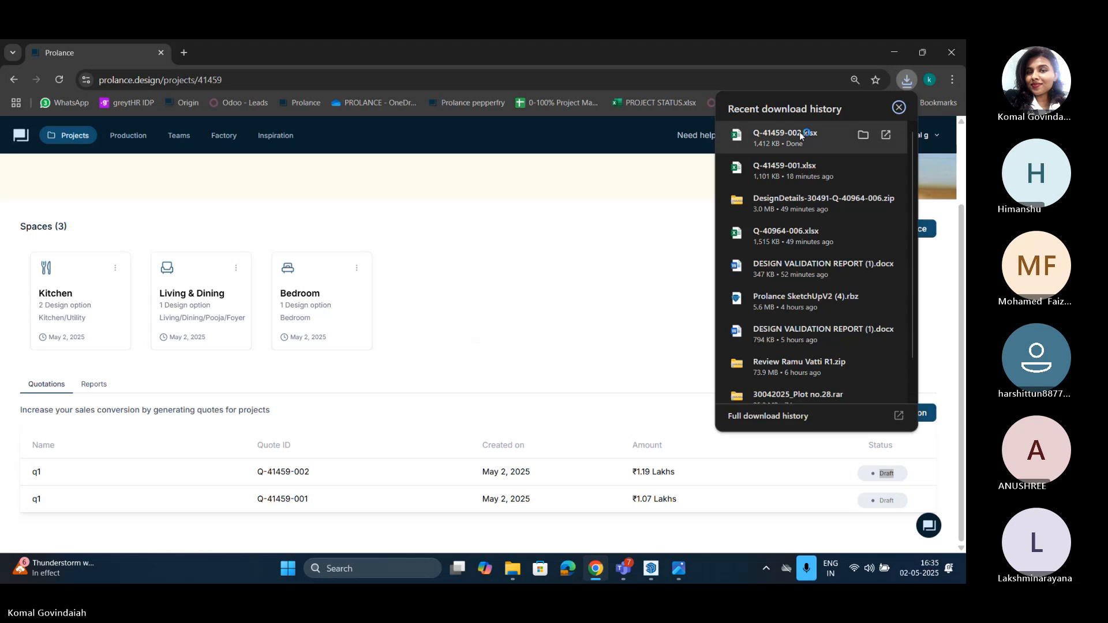
{"action": "left_click", "coordinate": [801, 136]}
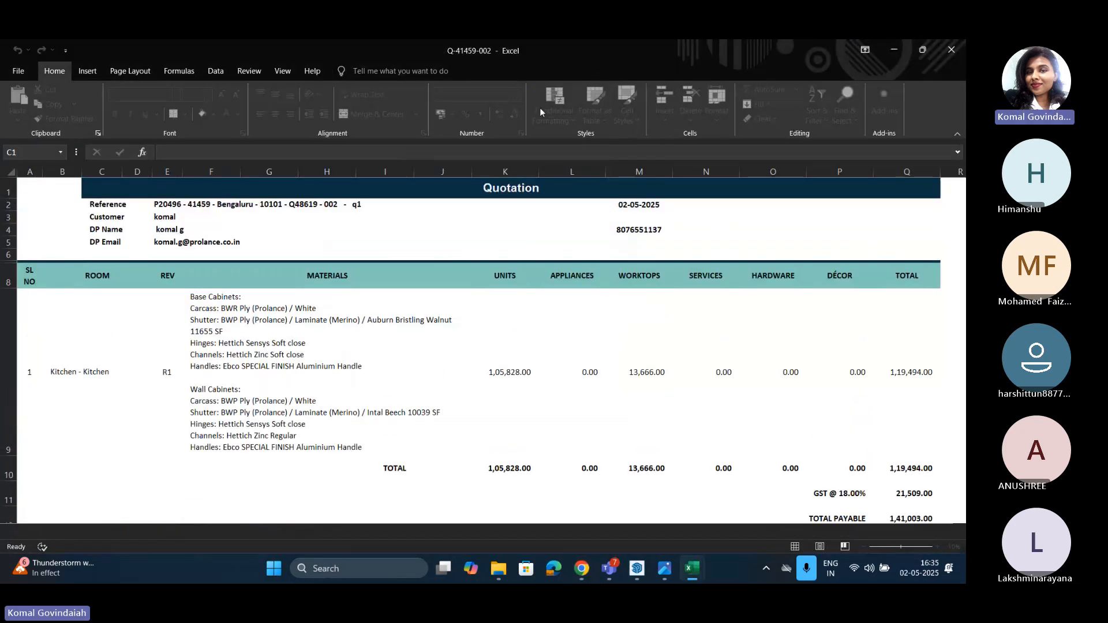
Step: Examine the quotation's square-foot pricing sheet and the itemised details of the base and wall units
{"action": "left_click", "coordinate": [143, 531]}
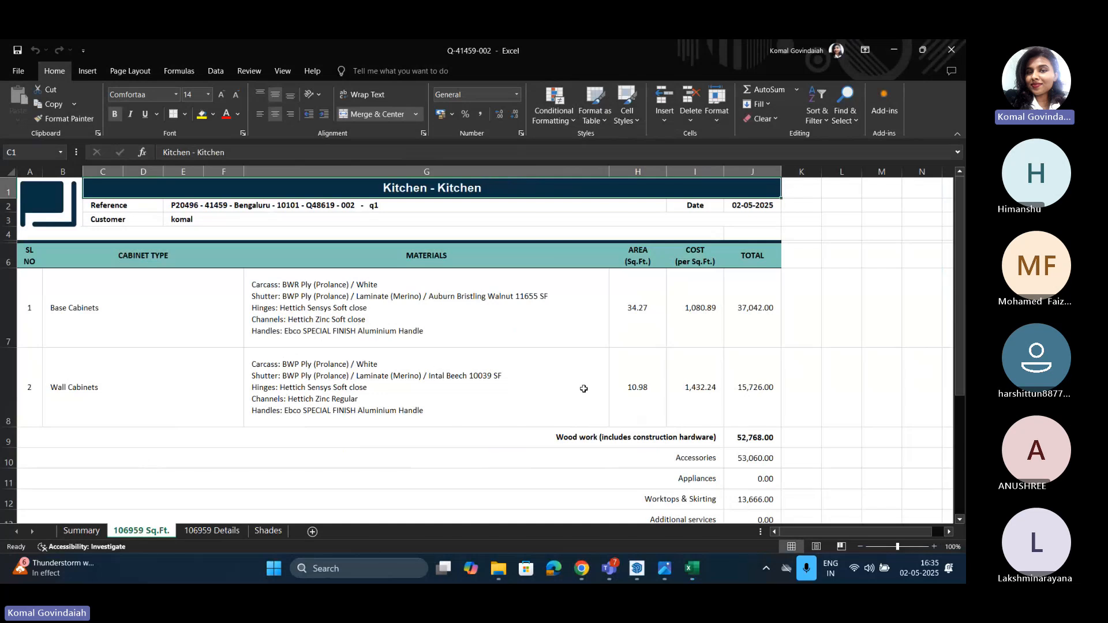
{"action": "left_click", "coordinate": [212, 530]}
{"action": "scroll", "coordinate": [277, 467], "scroll_direction": "down", "scroll_amount": 3}
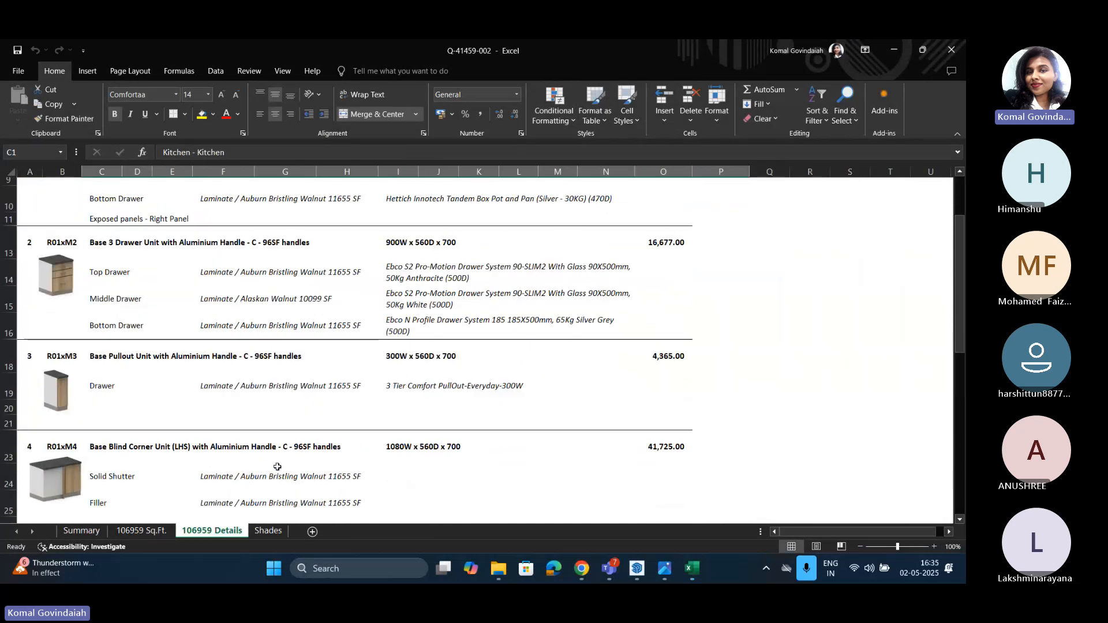
{"action": "scroll", "coordinate": [277, 466], "scroll_direction": "up", "scroll_amount": 3}
{"action": "scroll", "coordinate": [277, 466], "scroll_direction": "down", "scroll_amount": 1}
{"action": "scroll", "coordinate": [277, 466], "scroll_direction": "down", "scroll_amount": 8}
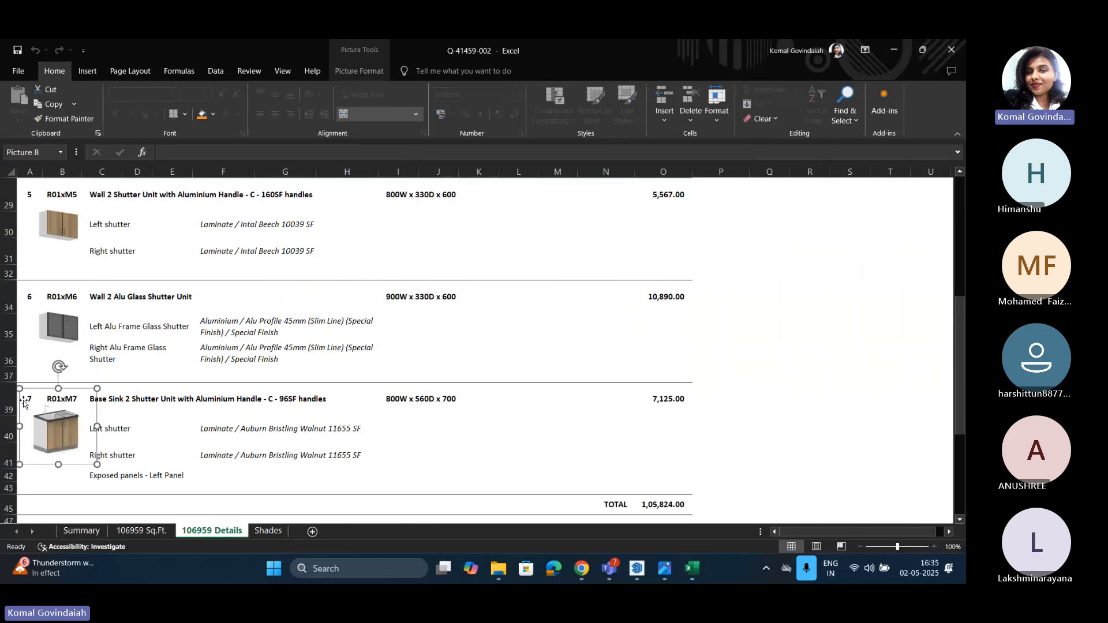
Step: Examine the sink unit, the worktop entries and the rows below them in the details sheet, selecting their rows
{"action": "left_click_drag", "start_coordinate": [8, 404], "coordinate": [9, 465]}
{"action": "scroll", "coordinate": [318, 398], "scroll_direction": "down", "scroll_amount": 2}
{"action": "scroll", "coordinate": [319, 398], "scroll_direction": "down", "scroll_amount": 2}
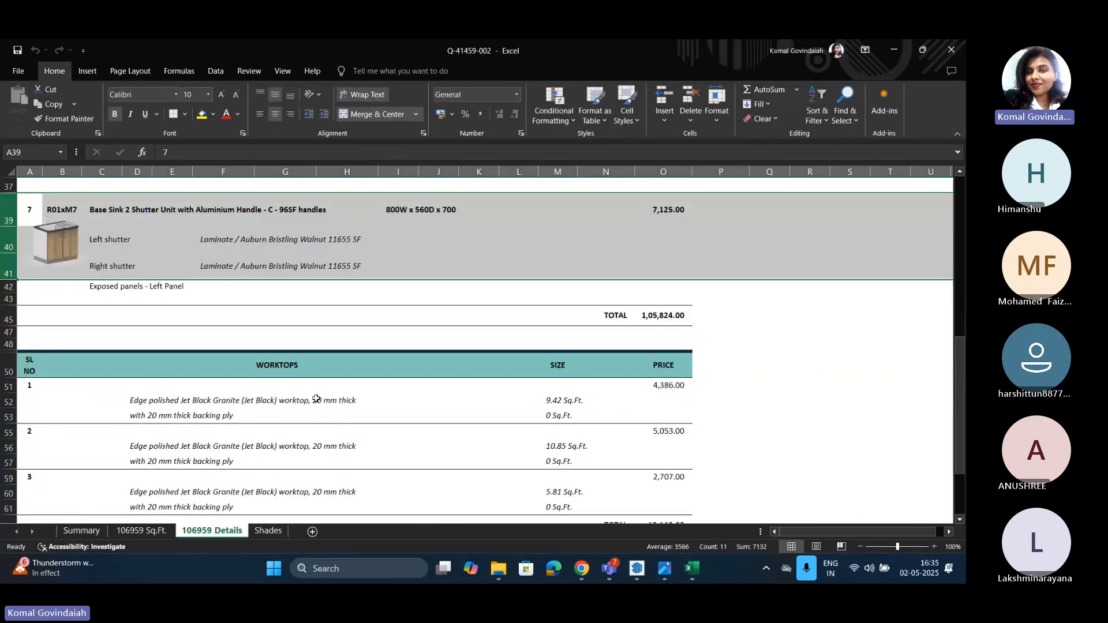
{"action": "left_click_drag", "start_coordinate": [9, 337], "coordinate": [17, 477]}
{"action": "scroll", "coordinate": [6, 404], "scroll_direction": "down", "scroll_amount": 4}
{"action": "left_click_drag", "start_coordinate": [3, 381], "coordinate": [9, 433]}
Step: Review the Shades legend, close the quotation workbook, and return to the kitchen model in SketchUp
{"action": "left_click", "coordinate": [269, 531]}
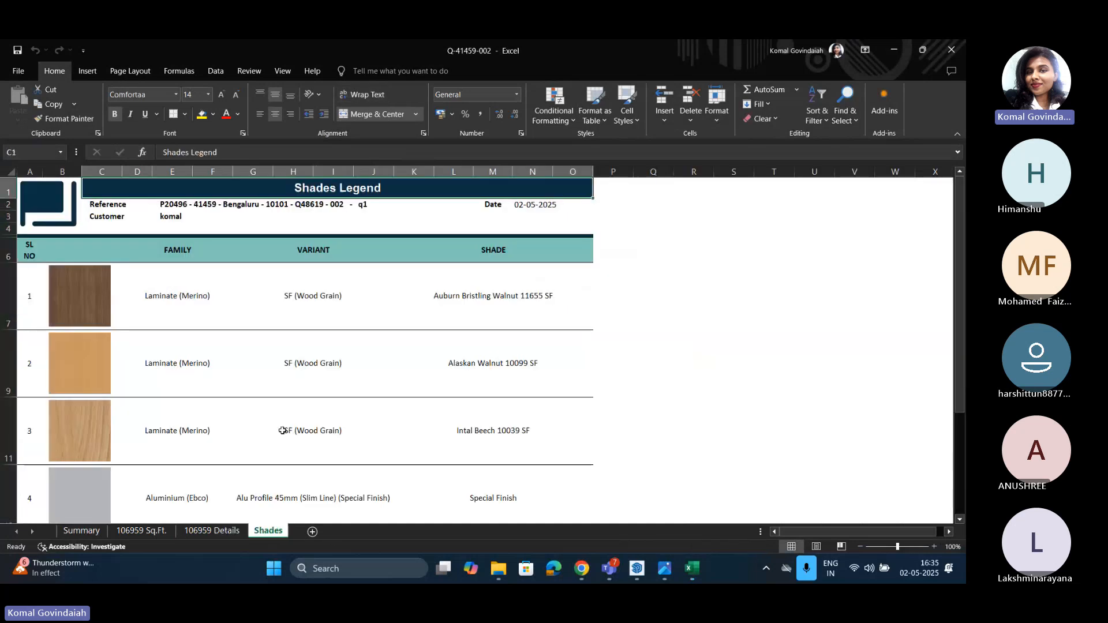
{"action": "scroll", "coordinate": [284, 414], "scroll_direction": "down", "scroll_amount": 1}
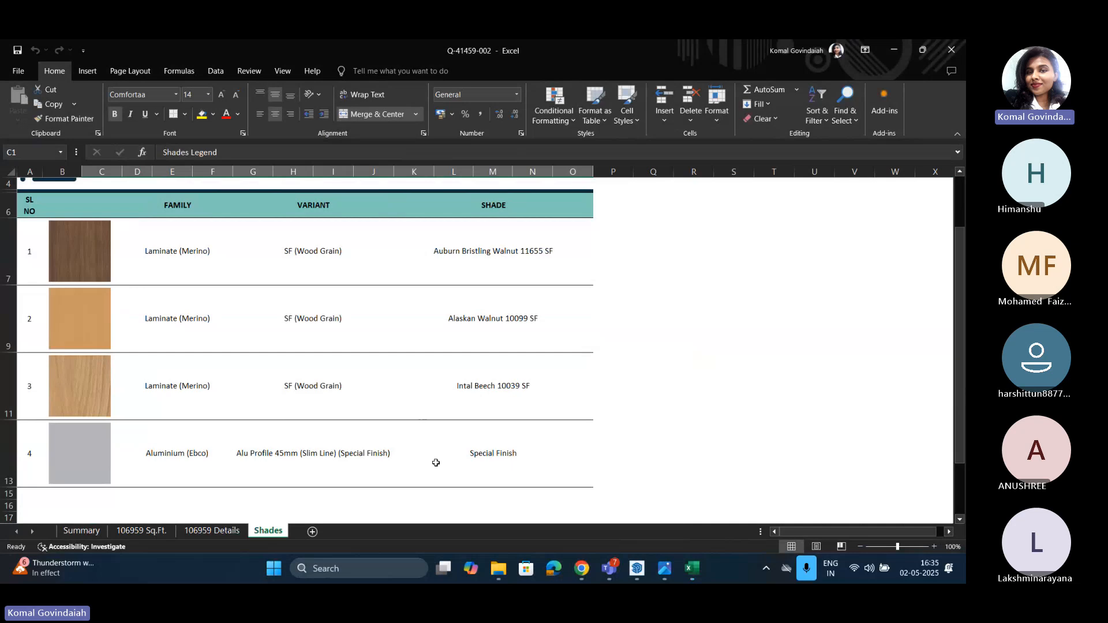
{"action": "left_click", "coordinate": [951, 51]}
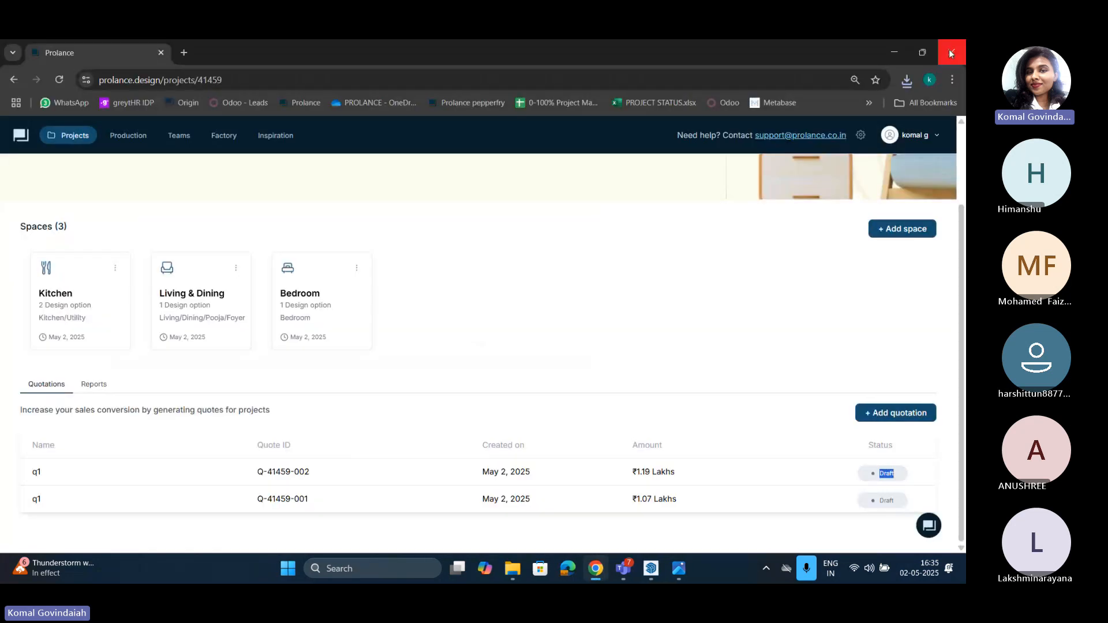
{"action": "left_click", "coordinate": [902, 49]}
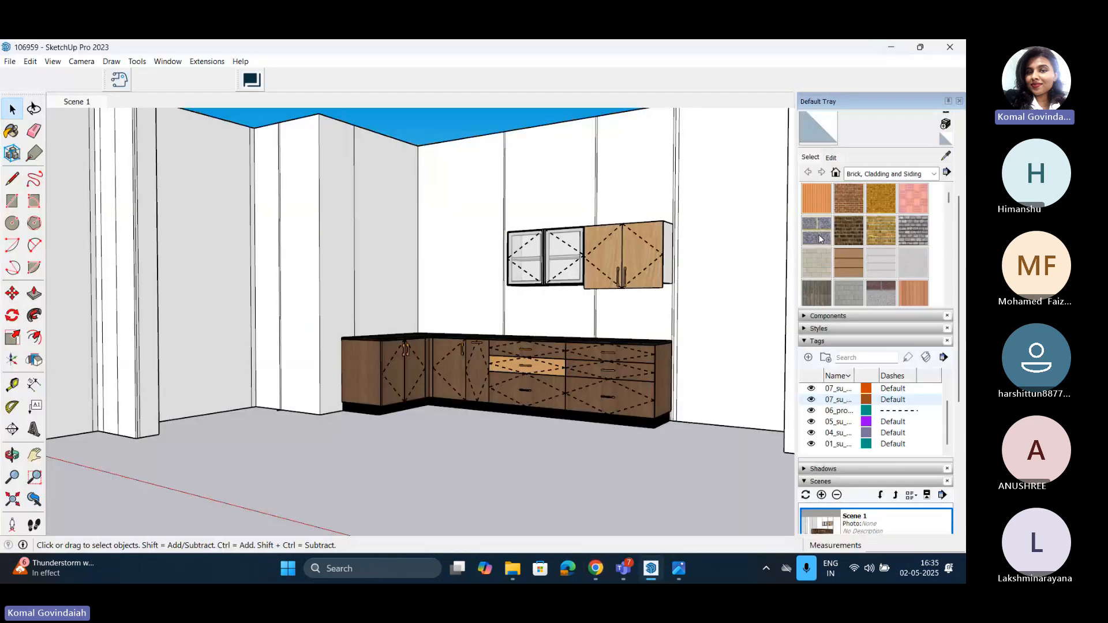
Step: Restore Scene 1, select the entire model, and start creating Prolance 2D views with a base unit's drawer front as camera direction
{"action": "left_click", "coordinate": [73, 105]}
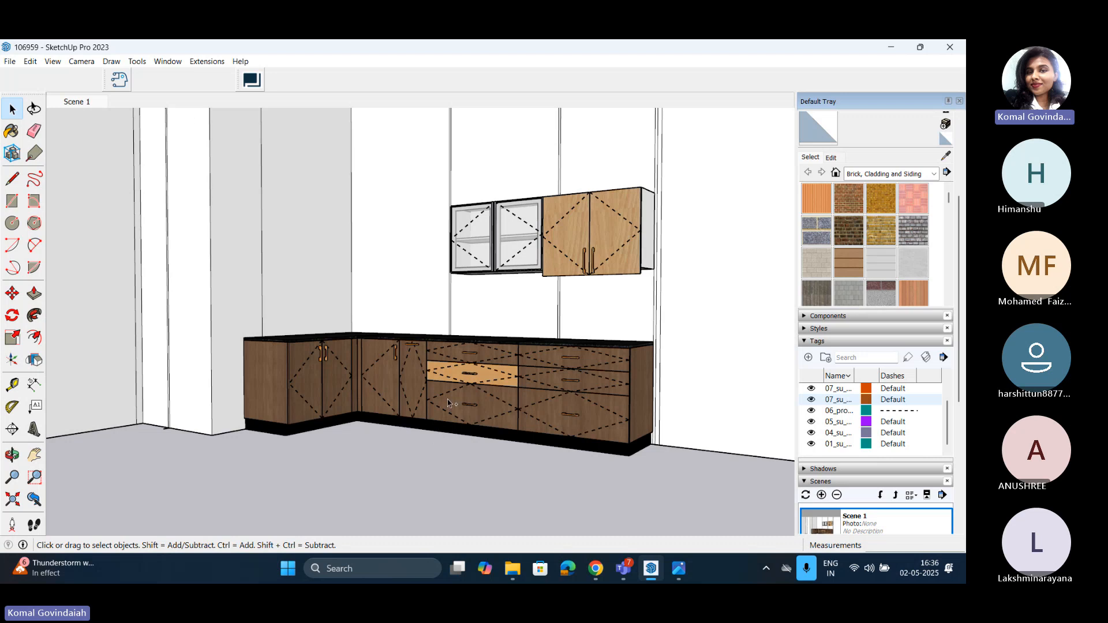
{"action": "key", "text": "ctrl+a"}
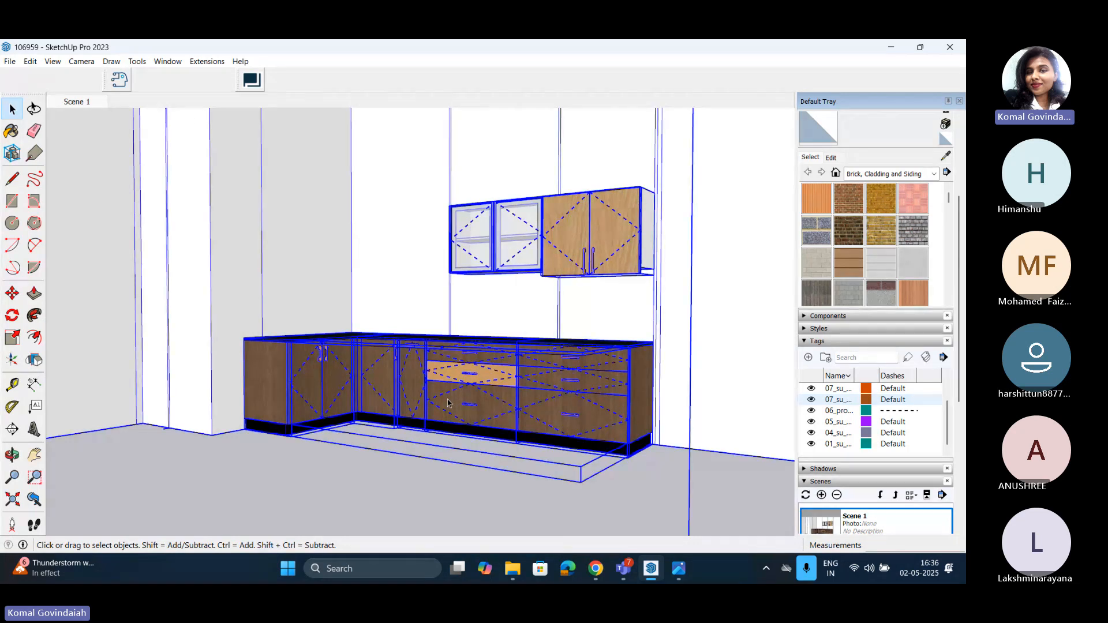
{"action": "left_click", "coordinate": [207, 61]}
{"action": "mouse_move", "coordinate": [290, 122]}
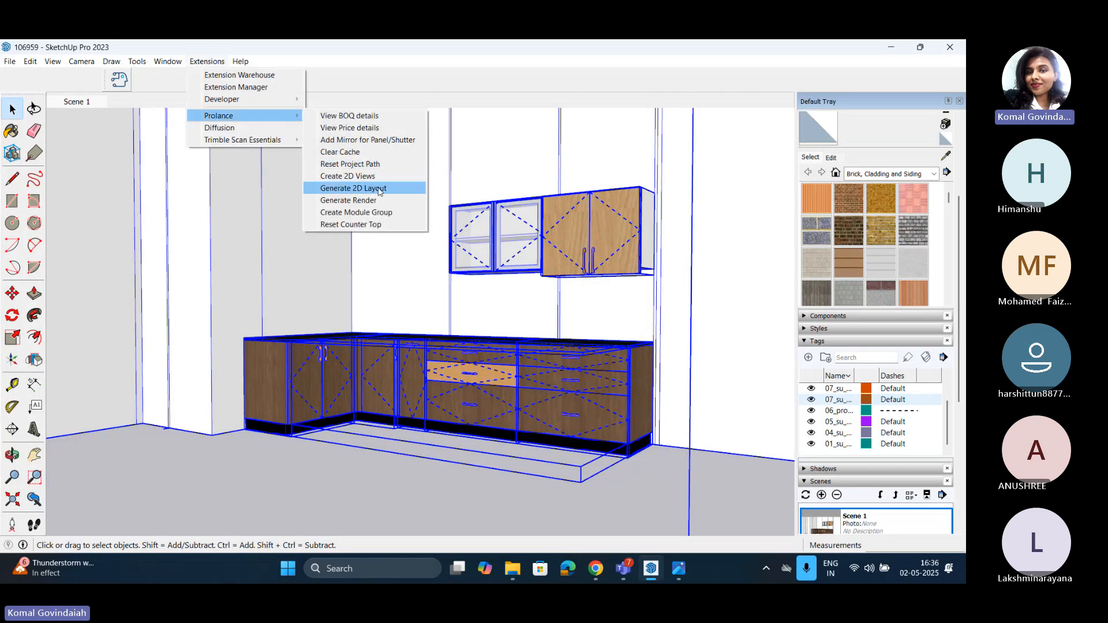
{"action": "left_click", "coordinate": [347, 176]}
{"action": "left_click", "coordinate": [560, 427]}
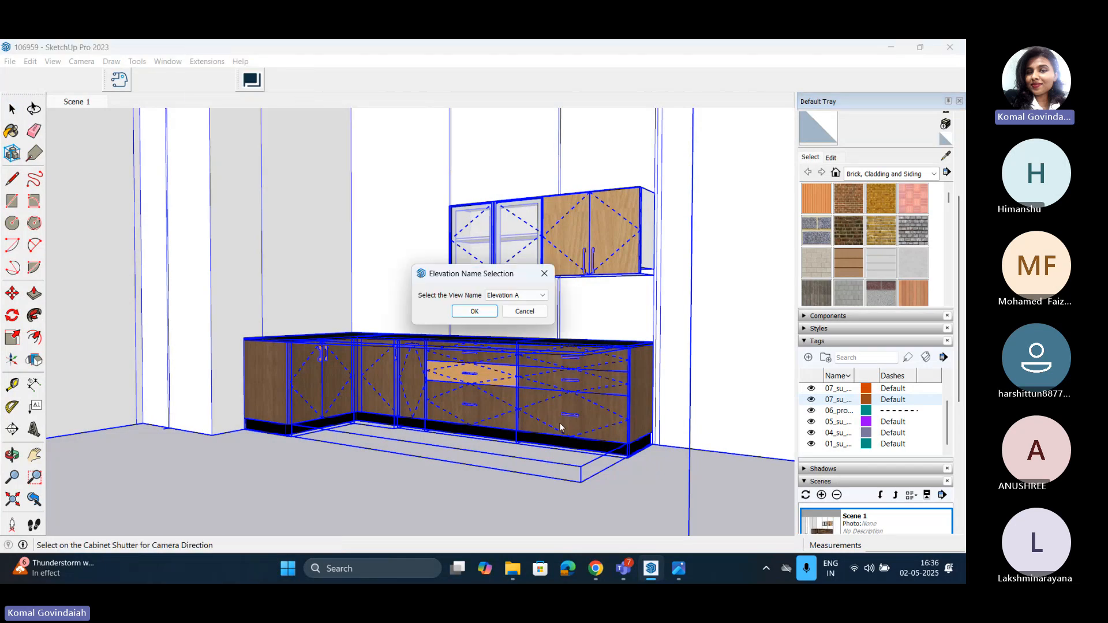
Step: Create the Plan View - Key, save the plan views to Layout, and open the Keyplan_allOn scene
{"action": "left_click", "coordinate": [515, 295]}
{"action": "scroll", "coordinate": [516, 327], "scroll_direction": "down", "scroll_amount": 1}
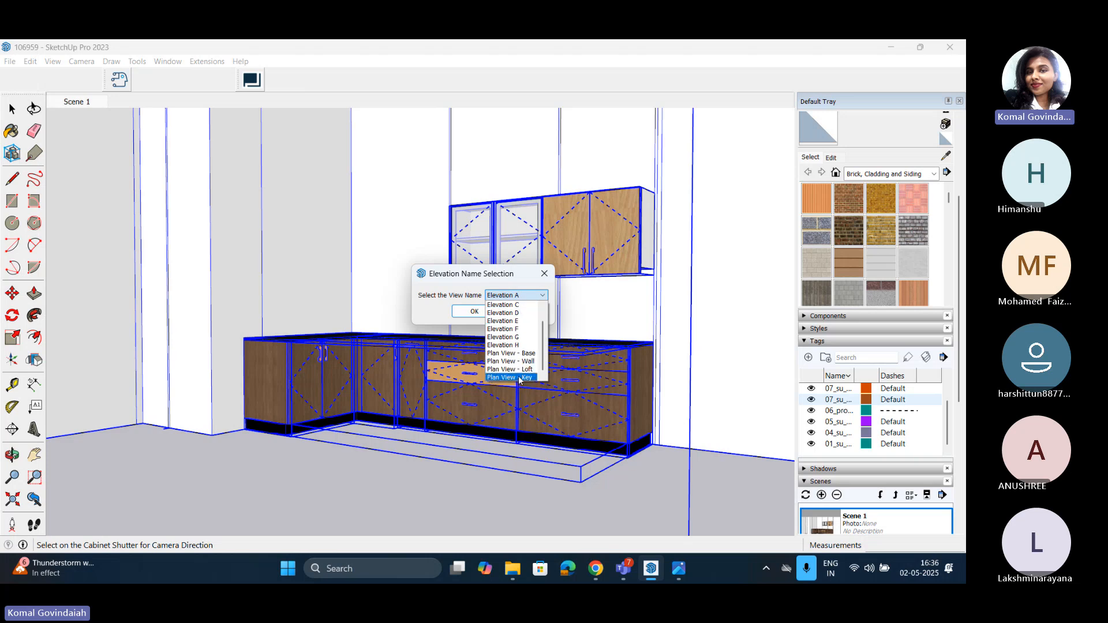
{"action": "left_click", "coordinate": [519, 378]}
{"action": "left_click", "coordinate": [484, 317]}
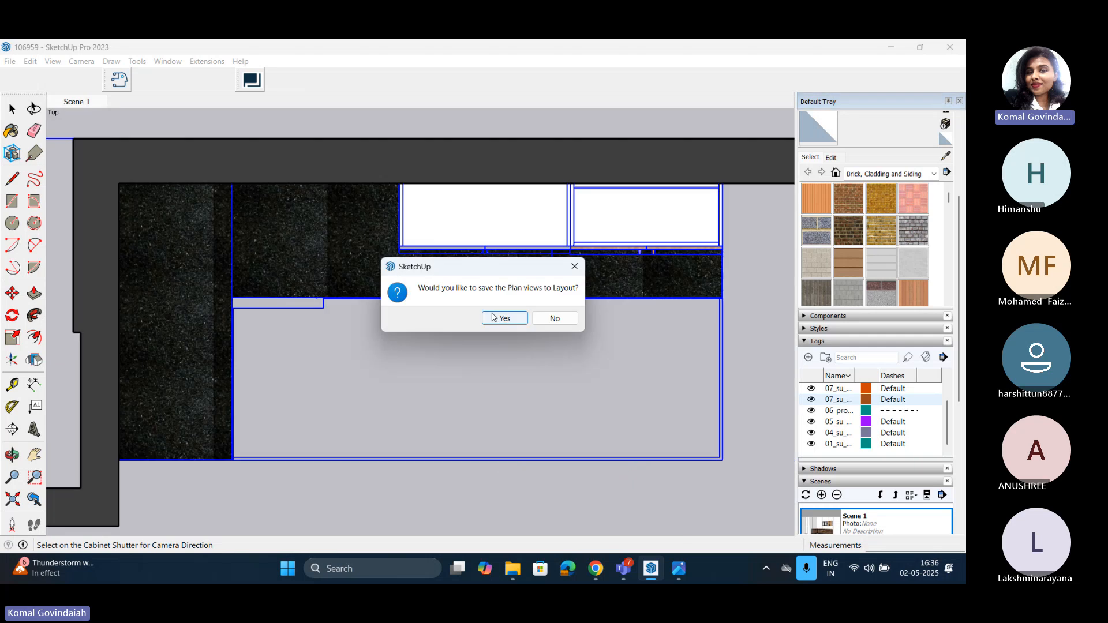
{"action": "left_click", "coordinate": [507, 317]}
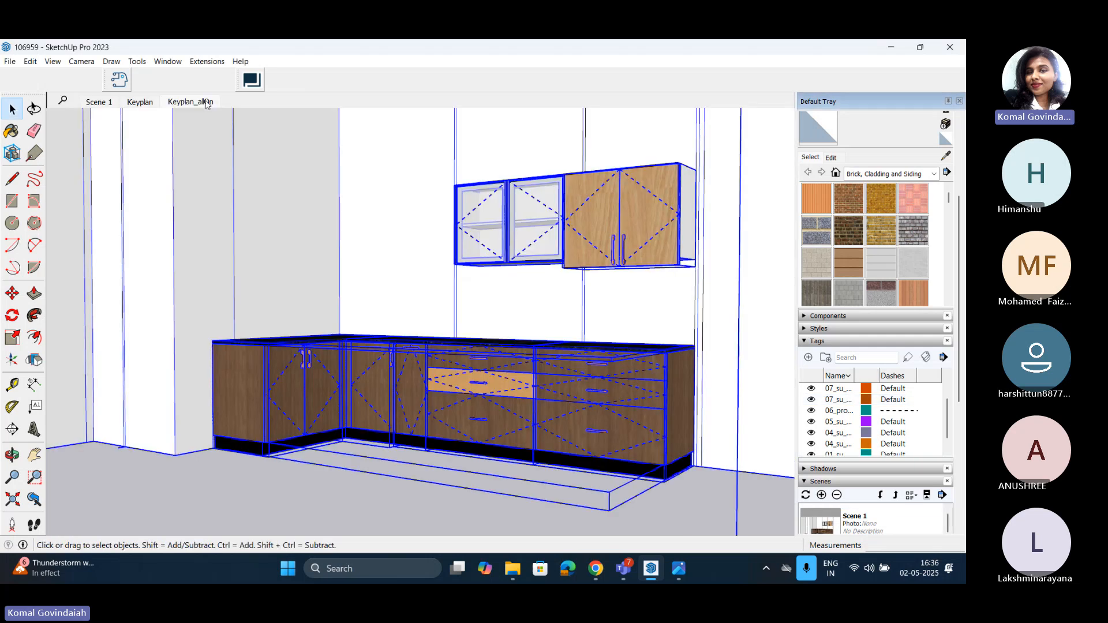
{"action": "left_click", "coordinate": [206, 104]}
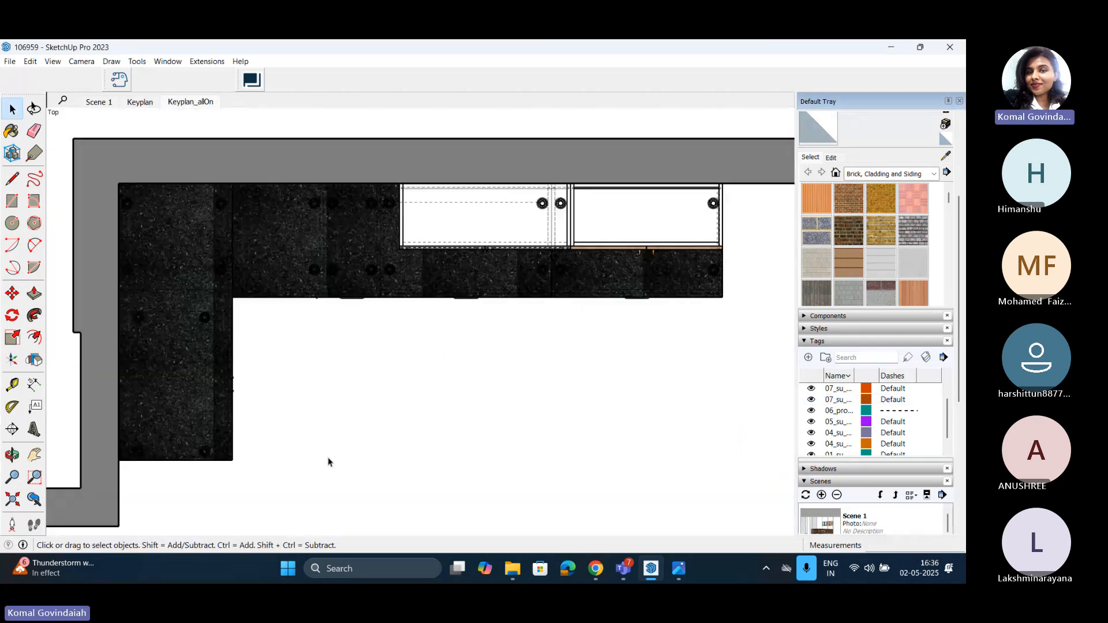
Step: Check the Keyplan scene, return to Scene 1, and select the room walls, worktop and base units without the wall units
{"action": "left_click", "coordinate": [145, 102]}
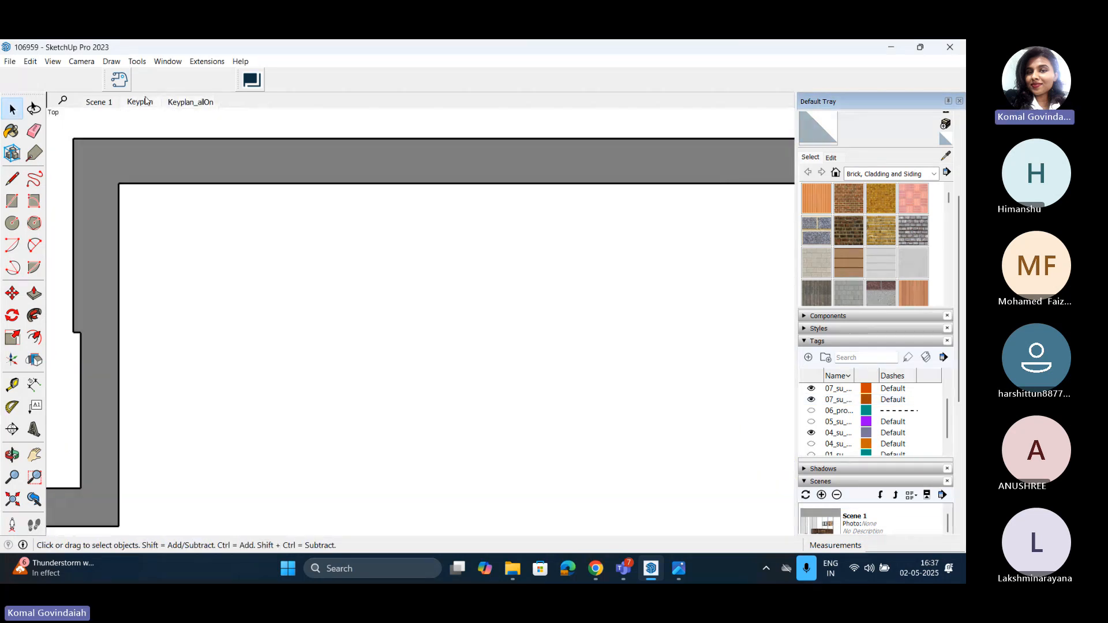
{"action": "left_click", "coordinate": [107, 103]}
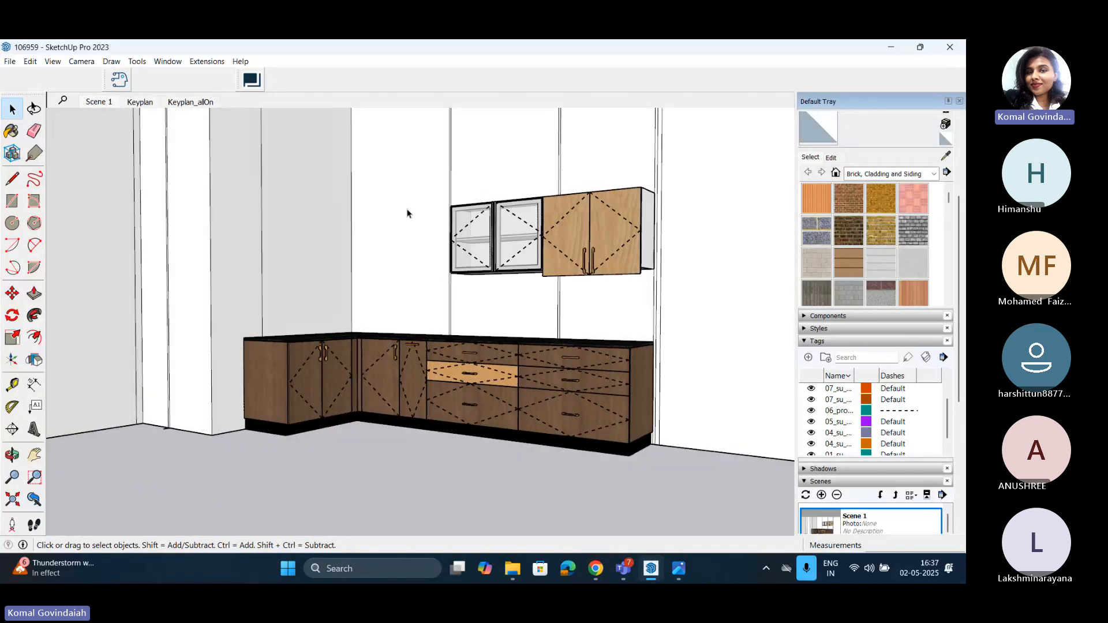
{"action": "scroll", "coordinate": [431, 217], "scroll_direction": "down", "scroll_amount": 4}
{"action": "middle_click_drag", "start_coordinate": [441, 350], "coordinate": [494, 427]}
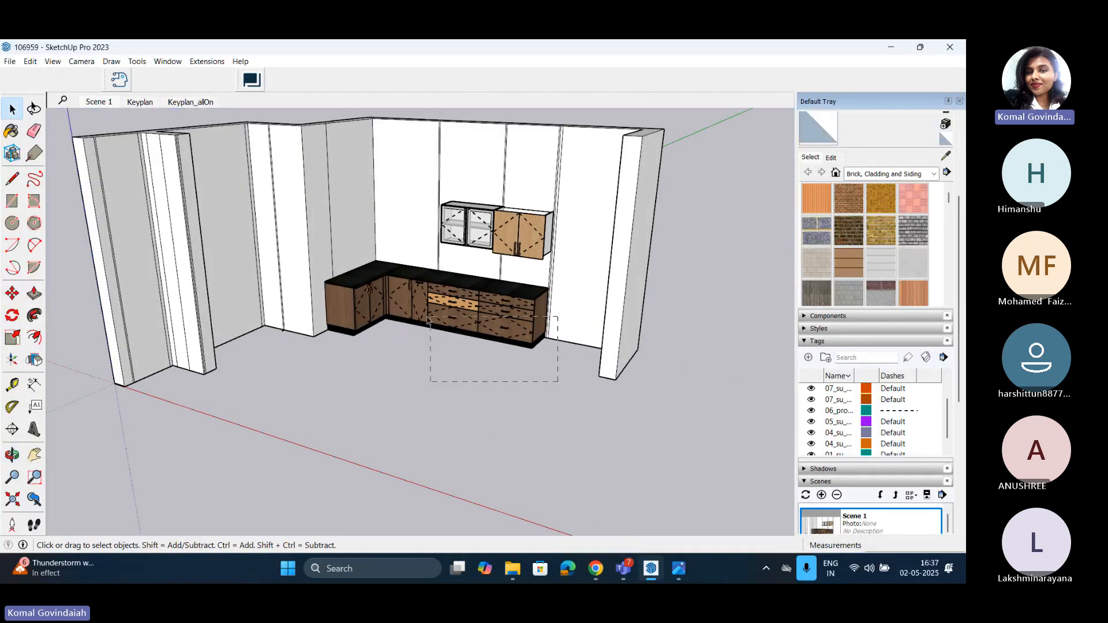
{"action": "left_click", "coordinate": [299, 306]}
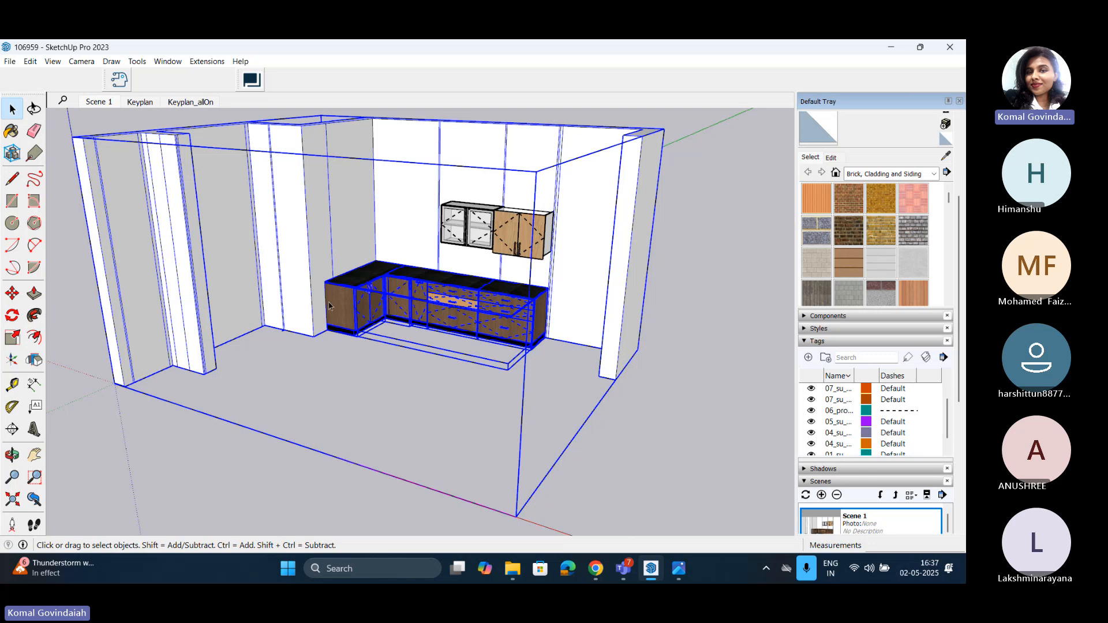
Step: Create the Prolance 2D view Plan View - Base with a base unit's front as camera direction, and save the plan views to Layout
{"action": "left_click", "coordinate": [207, 61]}
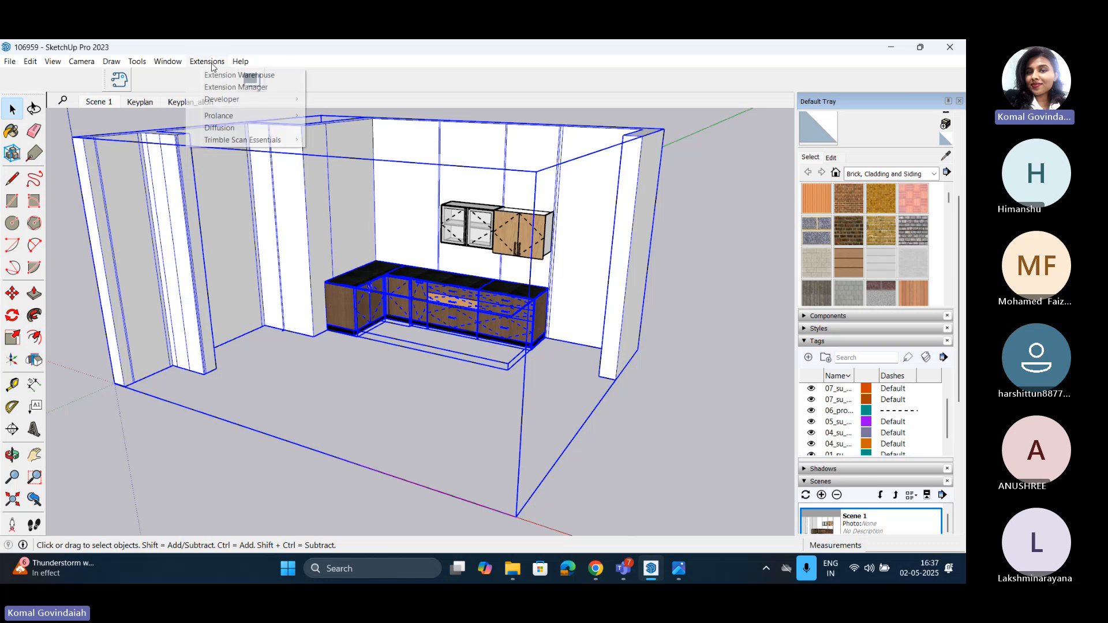
{"action": "mouse_move", "coordinate": [243, 116]}
{"action": "left_click", "coordinate": [400, 176]}
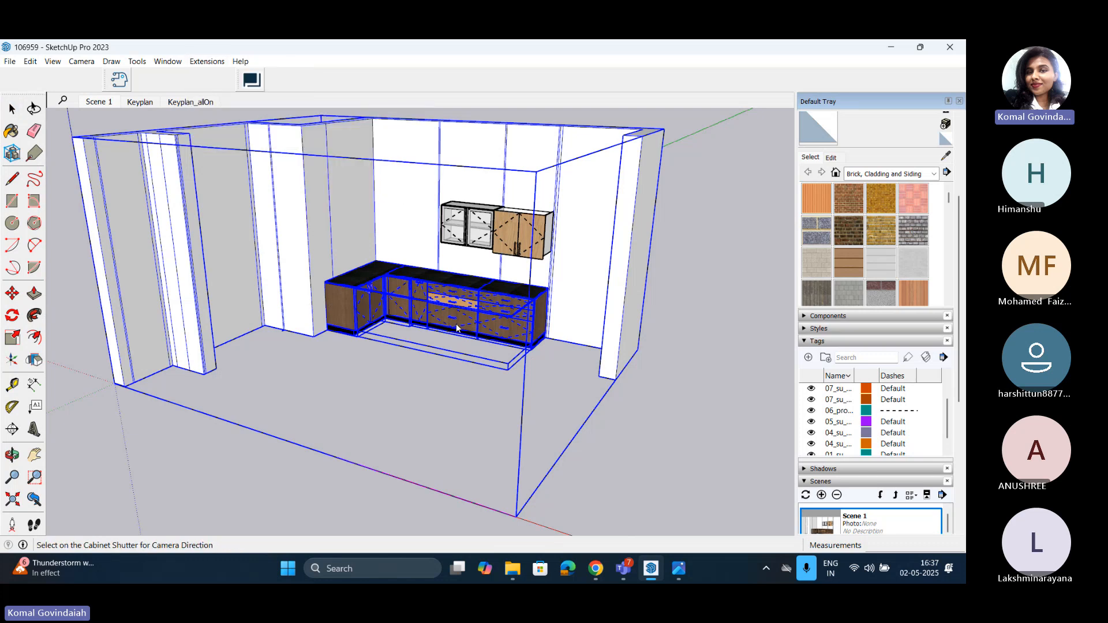
{"action": "left_click", "coordinate": [457, 327]}
{"action": "left_click", "coordinate": [516, 295]}
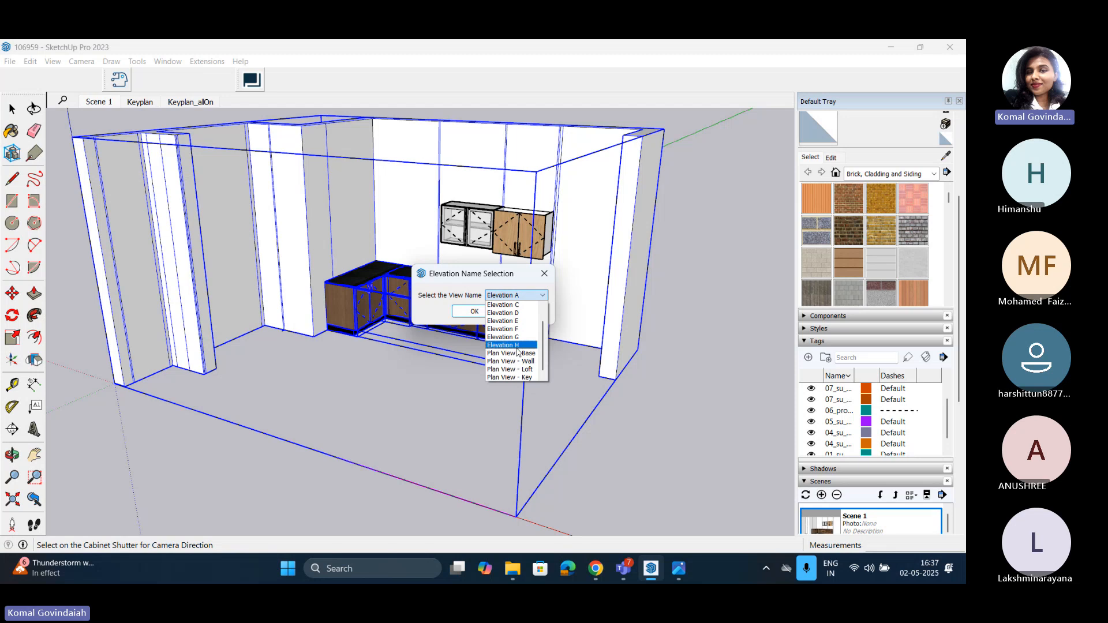
{"action": "left_click", "coordinate": [518, 353]}
{"action": "left_click", "coordinate": [474, 311]}
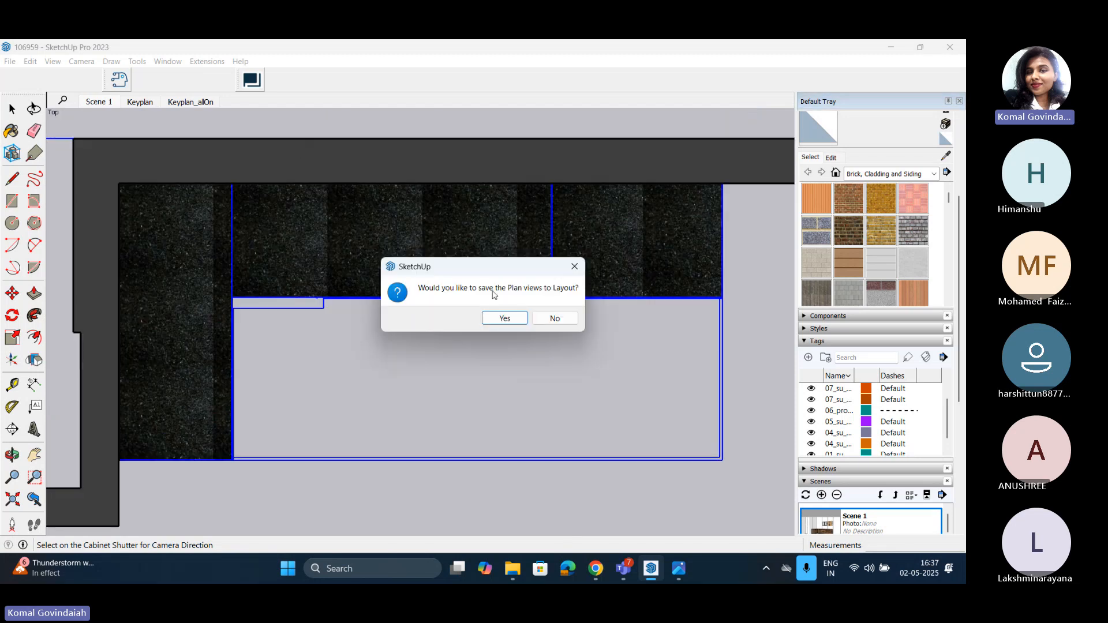
{"action": "left_click", "coordinate": [506, 319]}
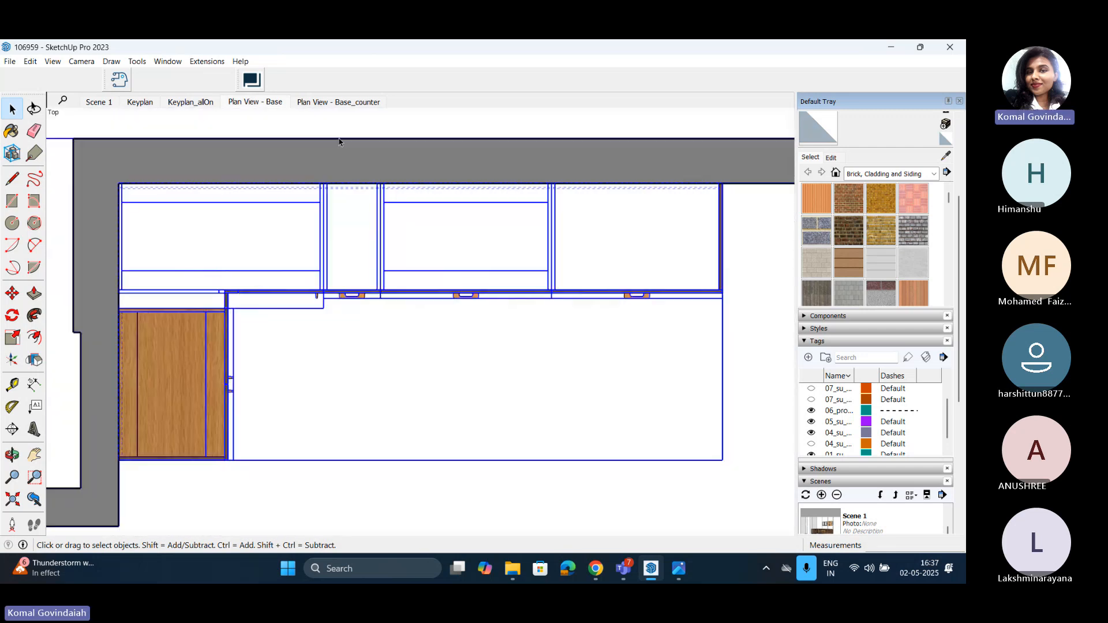
{"action": "left_click", "coordinate": [467, 475]}
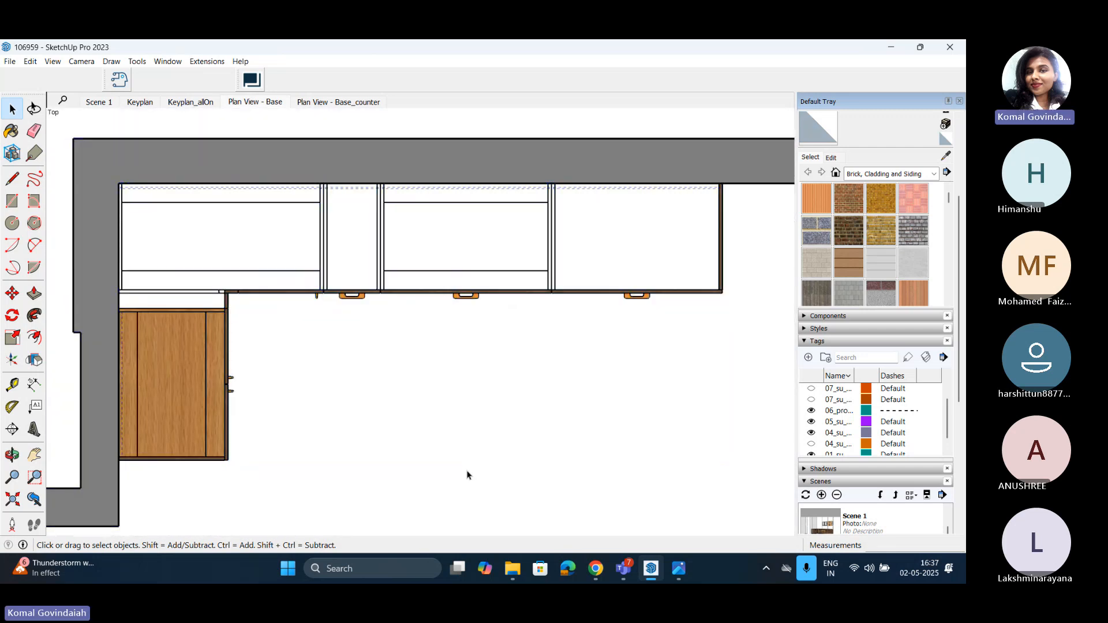
Step: Restore Scene 1 and select the room together with the base units, worktop and wall units
{"action": "left_click", "coordinate": [97, 102]}
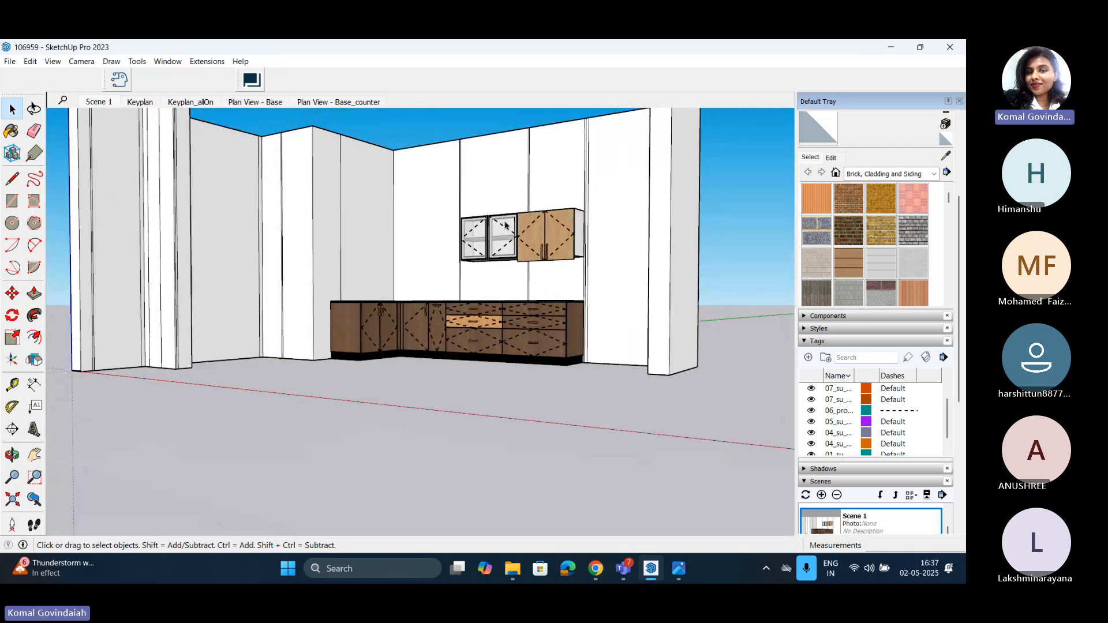
{"action": "middle_click_drag", "start_coordinate": [497, 180], "coordinate": [596, 249]}
{"action": "left_click", "coordinate": [575, 184]}
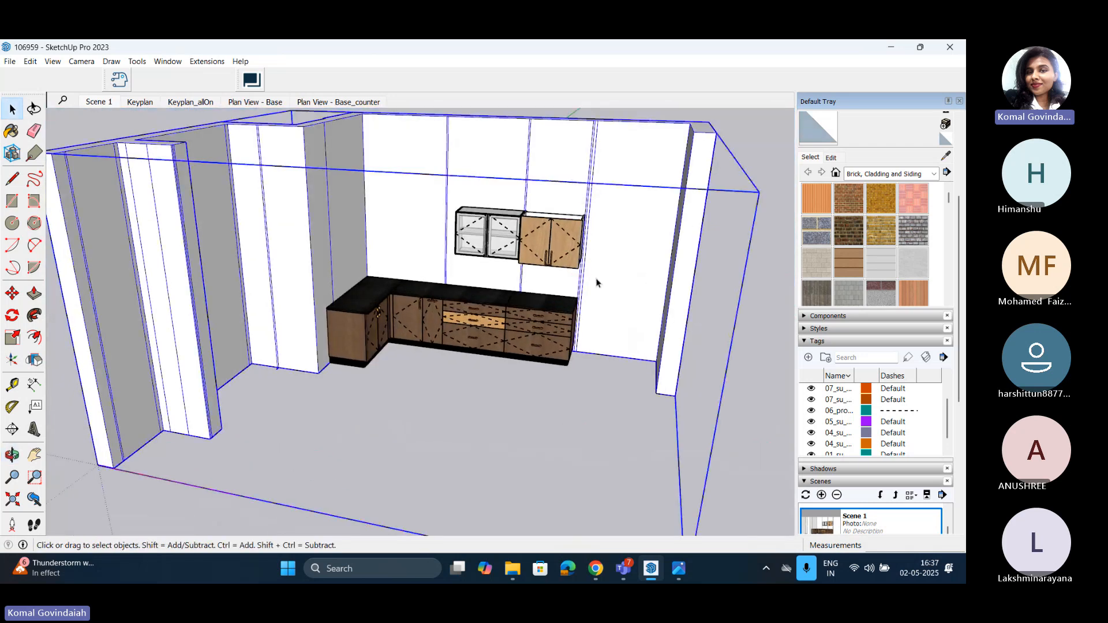
{"action": "left_click_drag", "start_coordinate": [628, 420], "coordinate": [411, 166]}
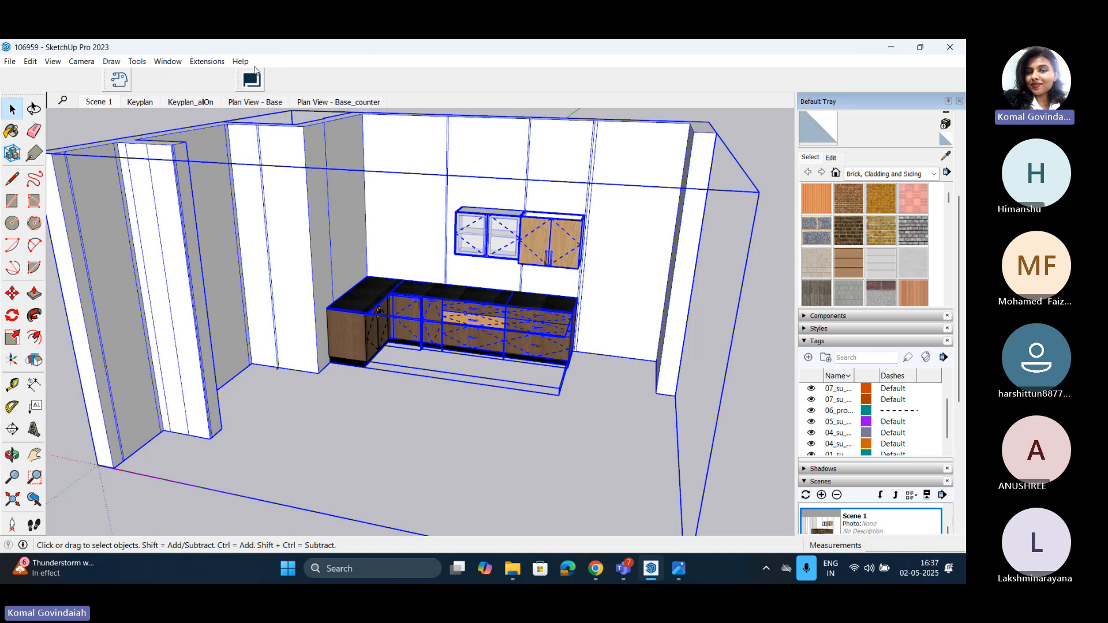
{"action": "left_click", "coordinate": [228, 110]}
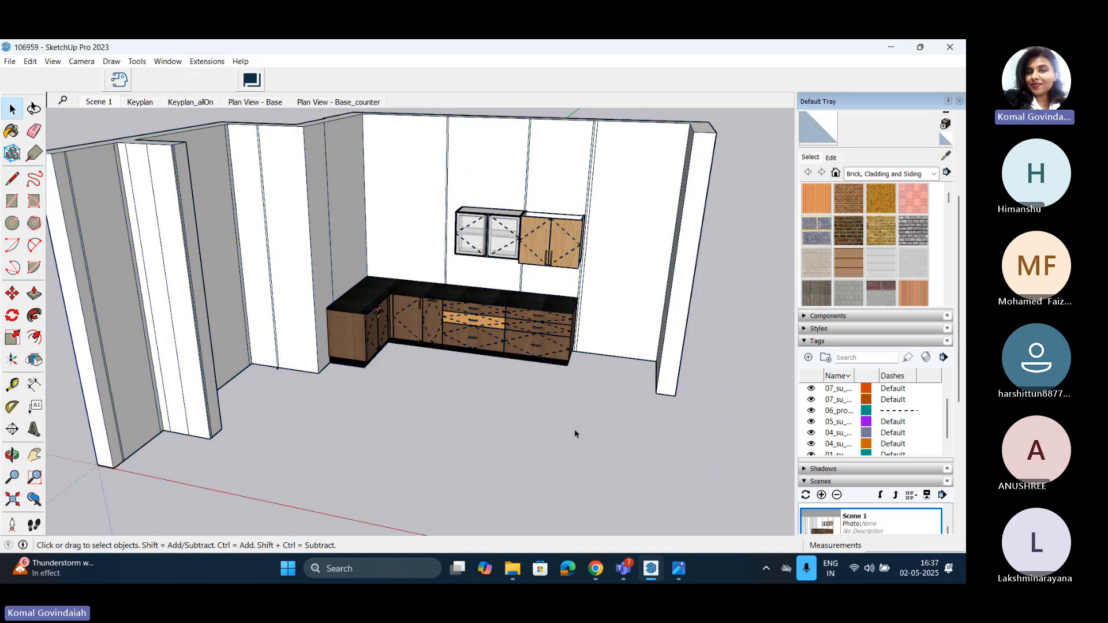
{"action": "left_click_drag", "start_coordinate": [576, 433], "coordinate": [429, 156]}
Step: Create the Prolance 2D view Elevation A with a drawer front on the long base run as camera direction
{"action": "left_click", "coordinate": [203, 62]}
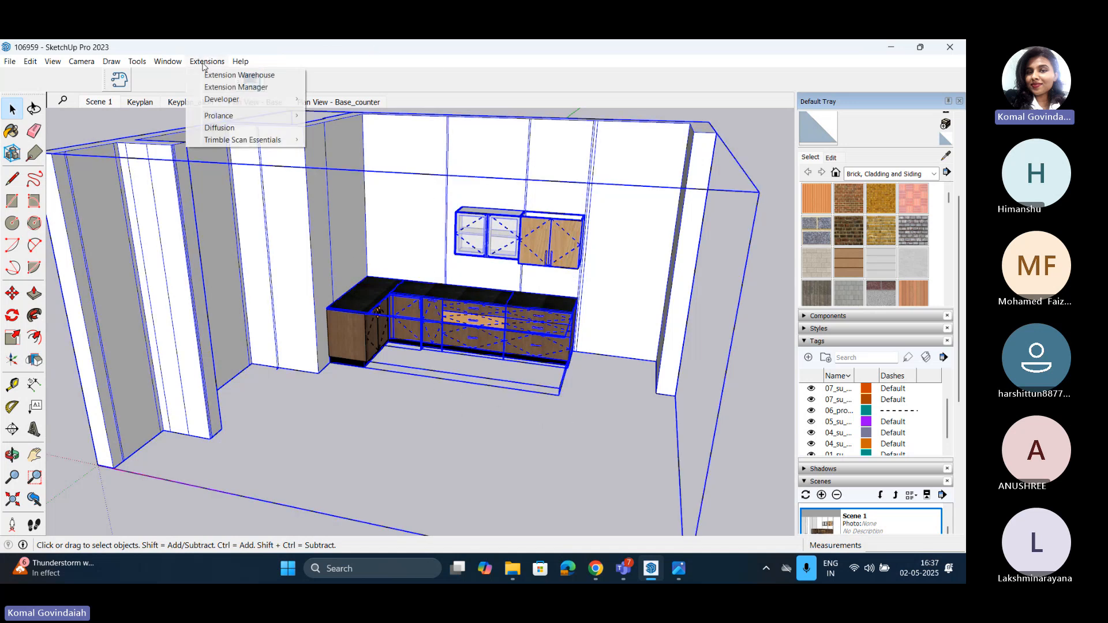
{"action": "mouse_move", "coordinate": [220, 116]}
{"action": "left_click", "coordinate": [412, 187]}
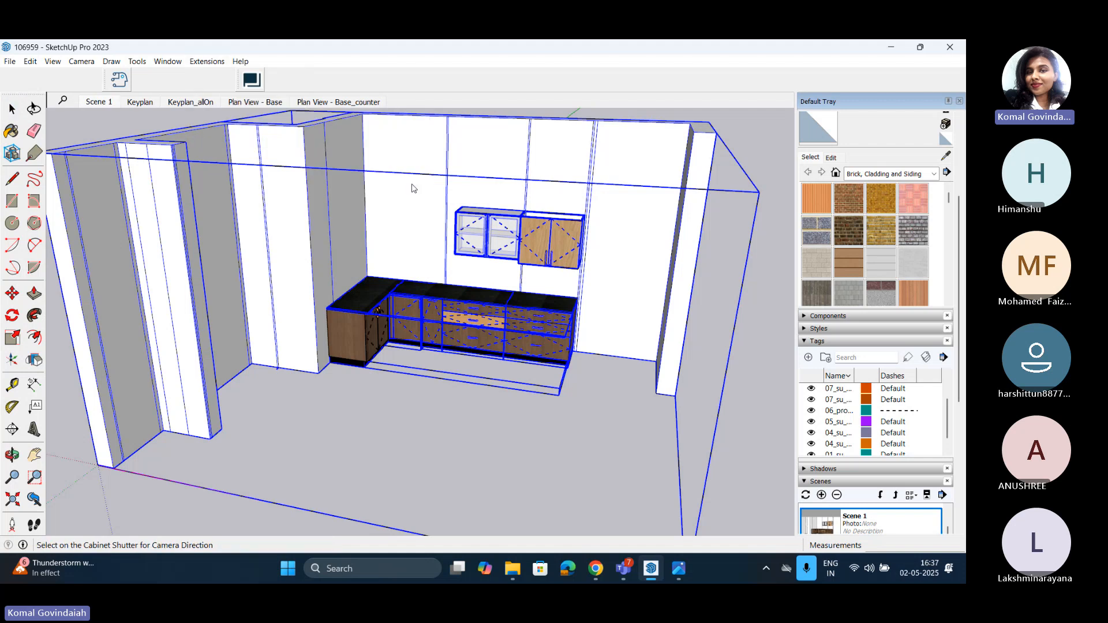
{"action": "left_click", "coordinate": [517, 350]}
{"action": "left_click", "coordinate": [513, 295]}
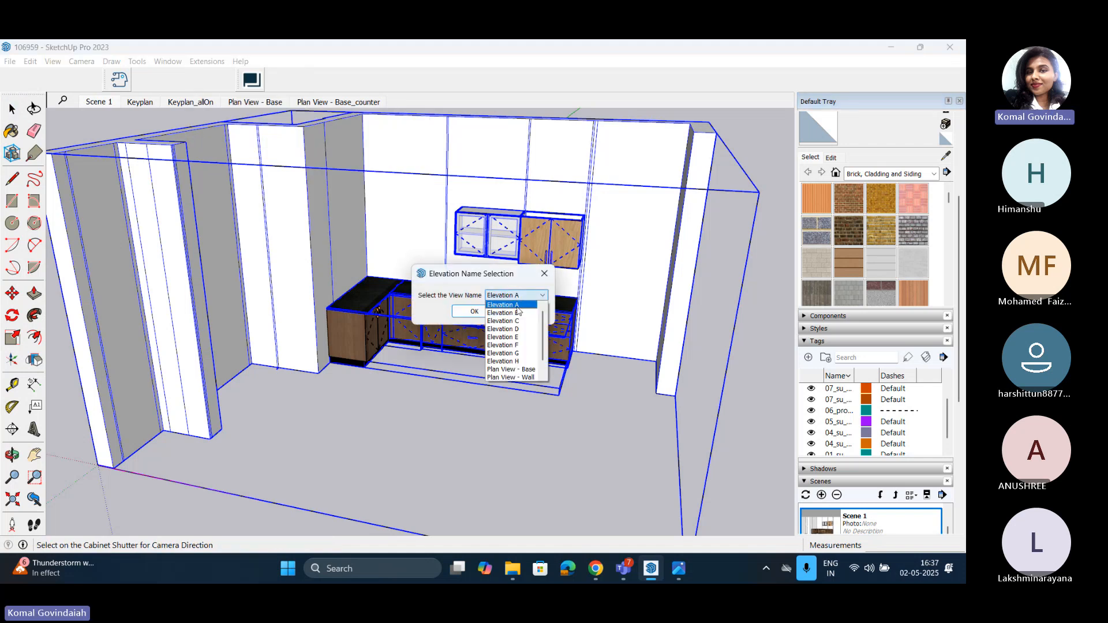
{"action": "left_click", "coordinate": [516, 305]}
{"action": "left_click", "coordinate": [475, 312]}
{"action": "left_click", "coordinate": [507, 316]}
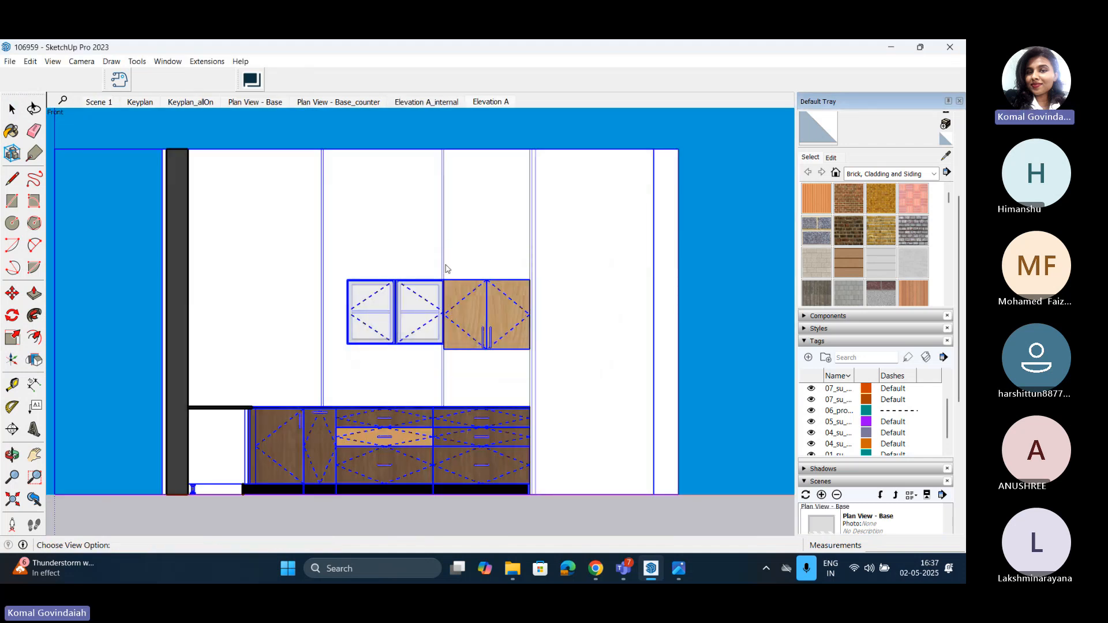
Step: Compare the Elevation A scene with the Elevation A_internal scene
{"action": "left_click", "coordinate": [491, 104]}
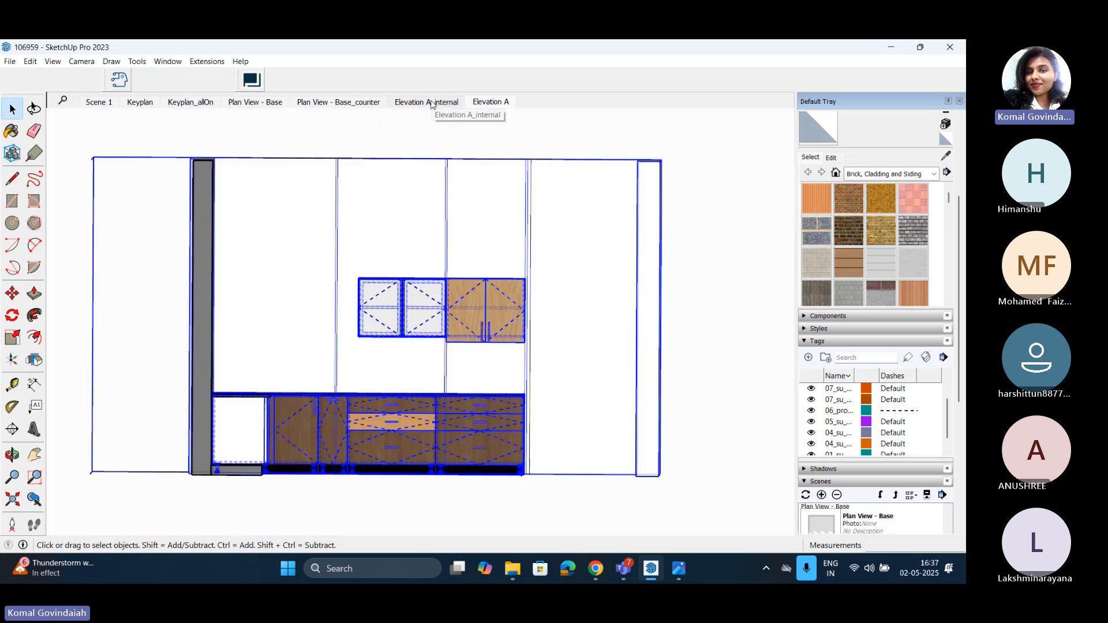
{"action": "left_click", "coordinate": [431, 103]}
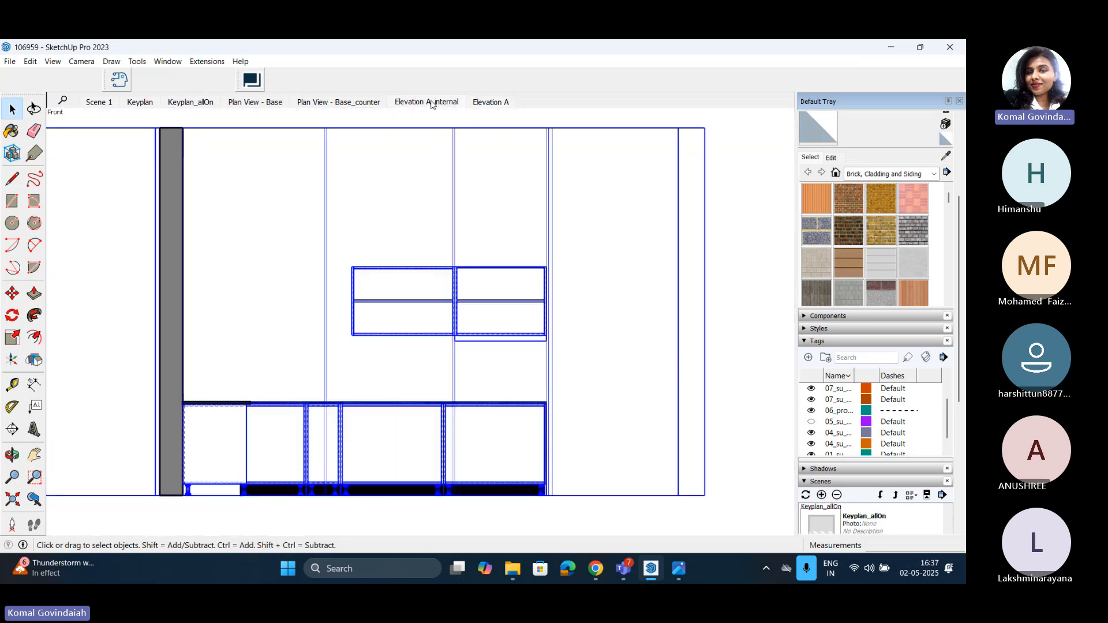
{"action": "left_click", "coordinate": [484, 102]}
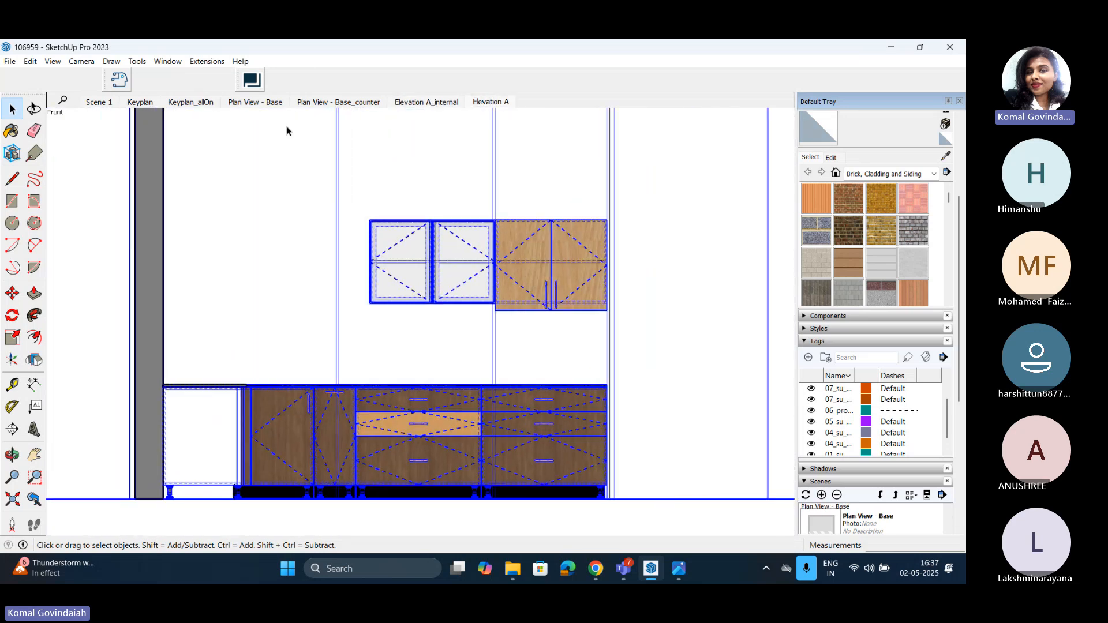
Step: From Scene 1, select the room, worktop and short-leg base units, and create Elevation B with the two-door base unit's shutter as camera direction
{"action": "left_click", "coordinate": [111, 105]}
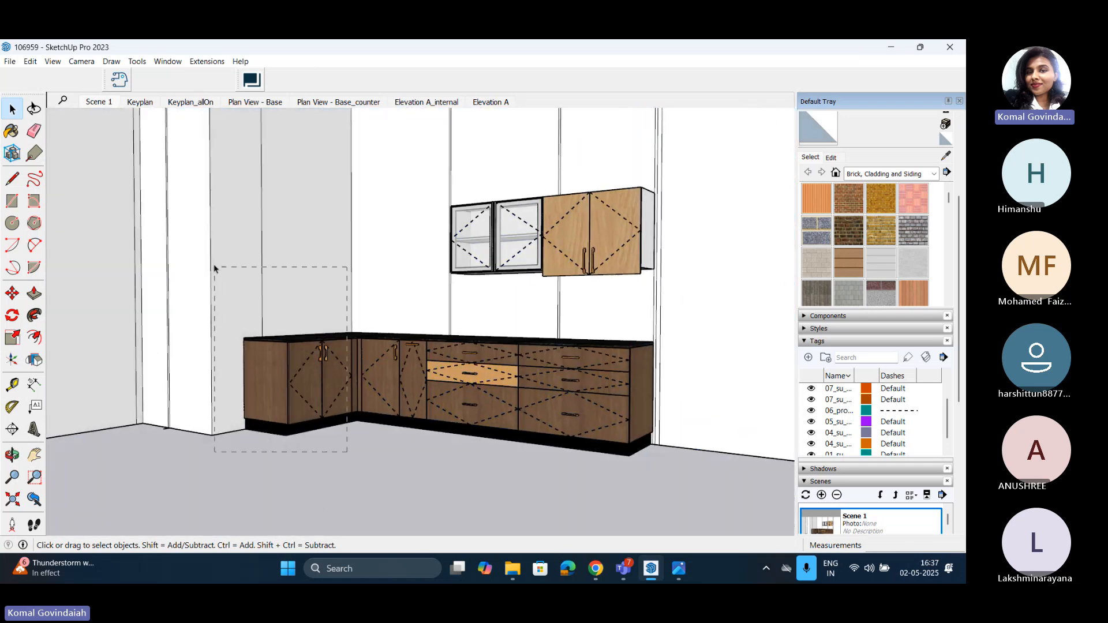
{"action": "left_click_drag", "start_coordinate": [214, 267], "coordinate": [214, 267]}
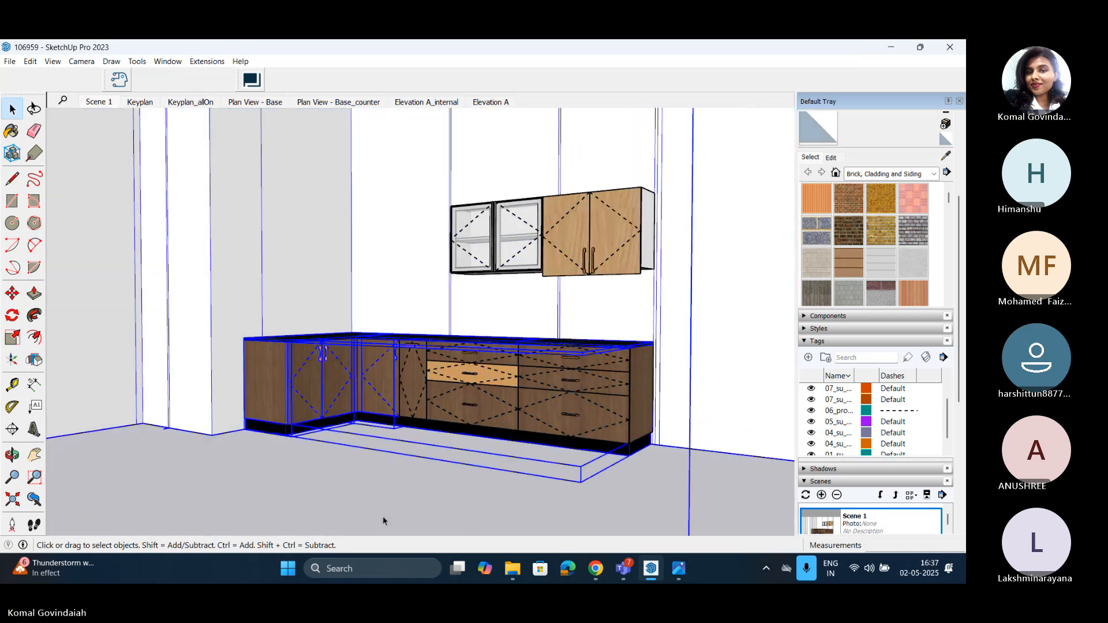
{"action": "left_click", "coordinate": [214, 63]}
{"action": "mouse_move", "coordinate": [238, 117]}
{"action": "left_click", "coordinate": [335, 175]}
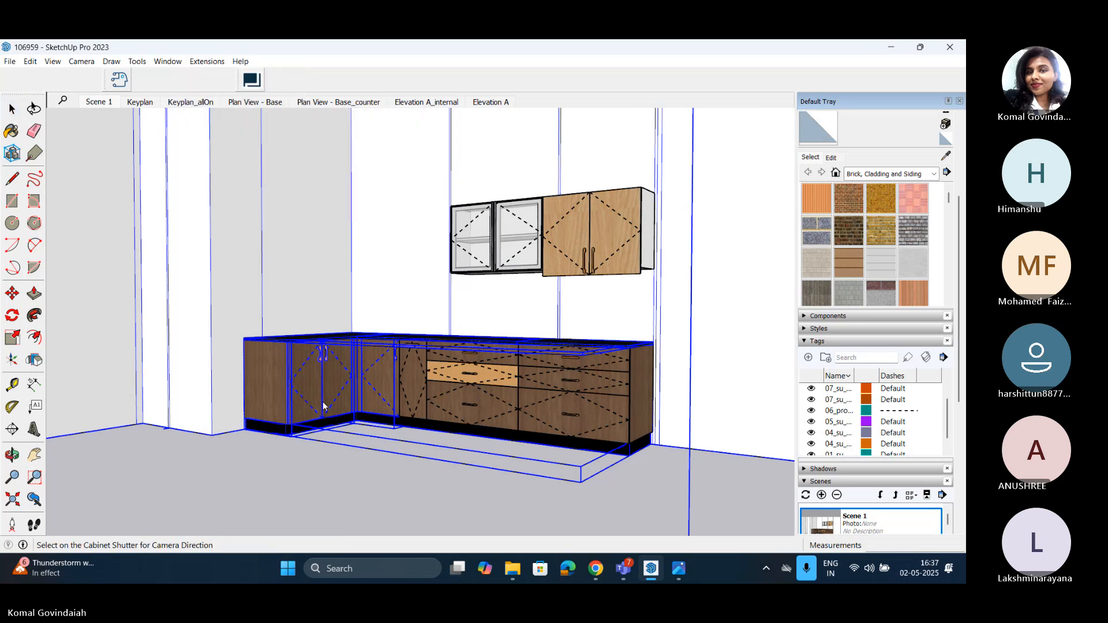
{"action": "left_click", "coordinate": [323, 405]}
{"action": "left_click", "coordinate": [519, 295]}
{"action": "left_click", "coordinate": [508, 315]}
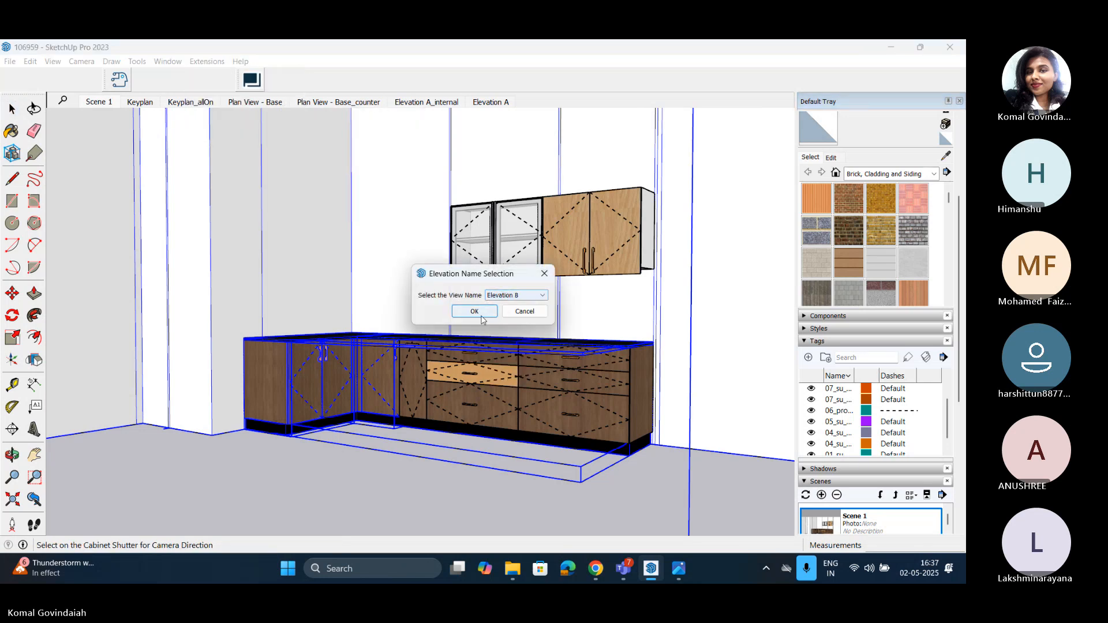
{"action": "left_click", "coordinate": [474, 312]}
{"action": "left_click", "coordinate": [509, 316]}
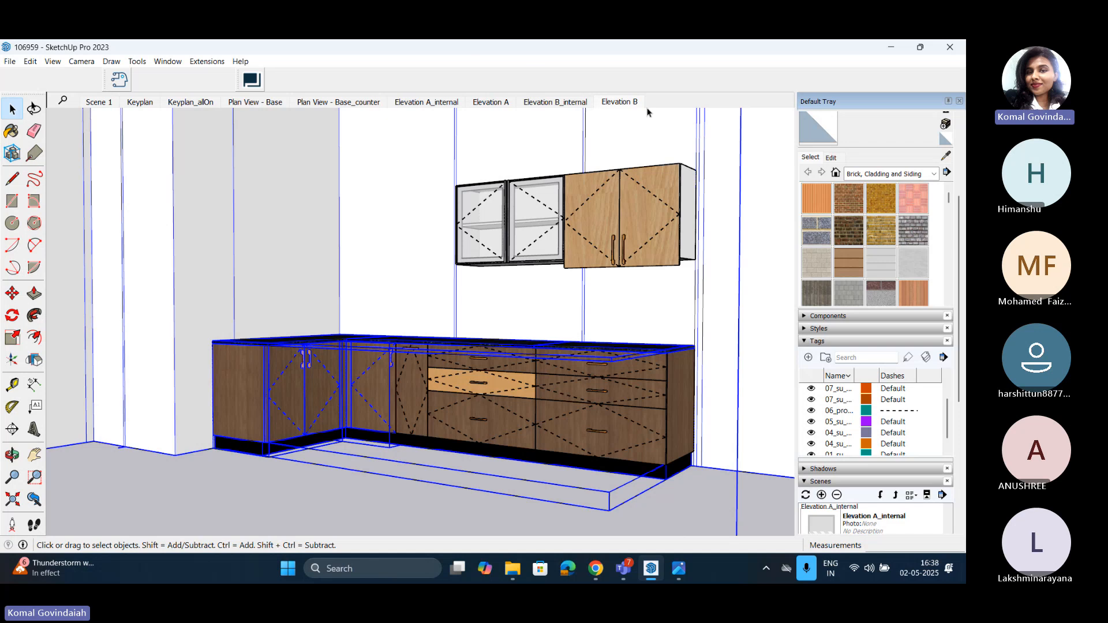
Step: Review the Elevation B and Elevation B_internal scenes, and return to Scene 1
{"action": "left_click", "coordinate": [617, 102]}
{"action": "left_click", "coordinate": [557, 103]}
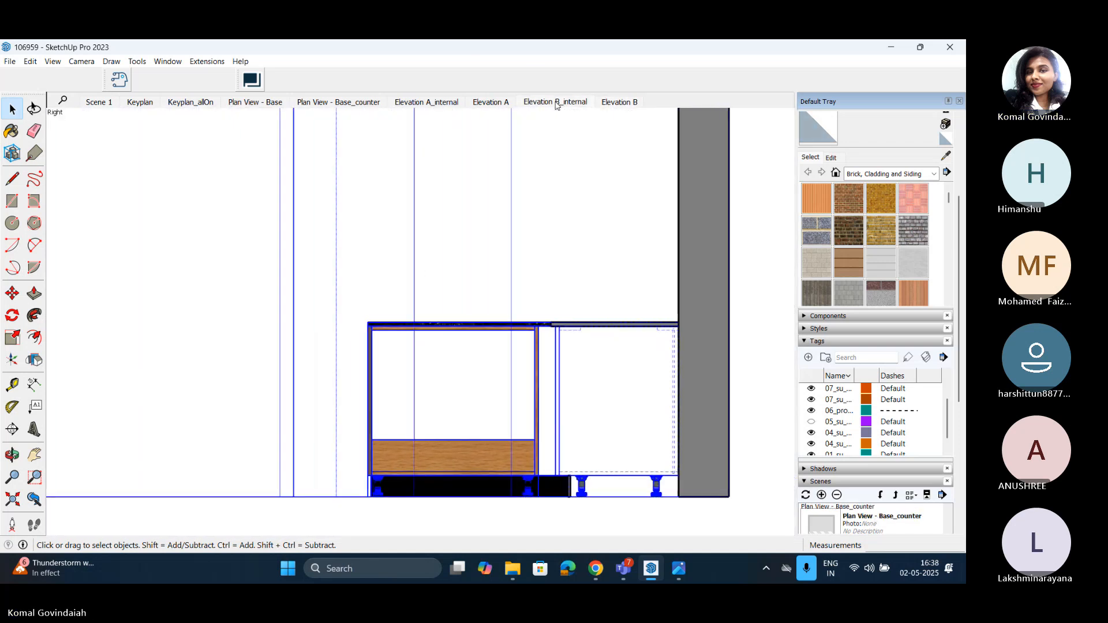
{"action": "left_click", "coordinate": [105, 107]}
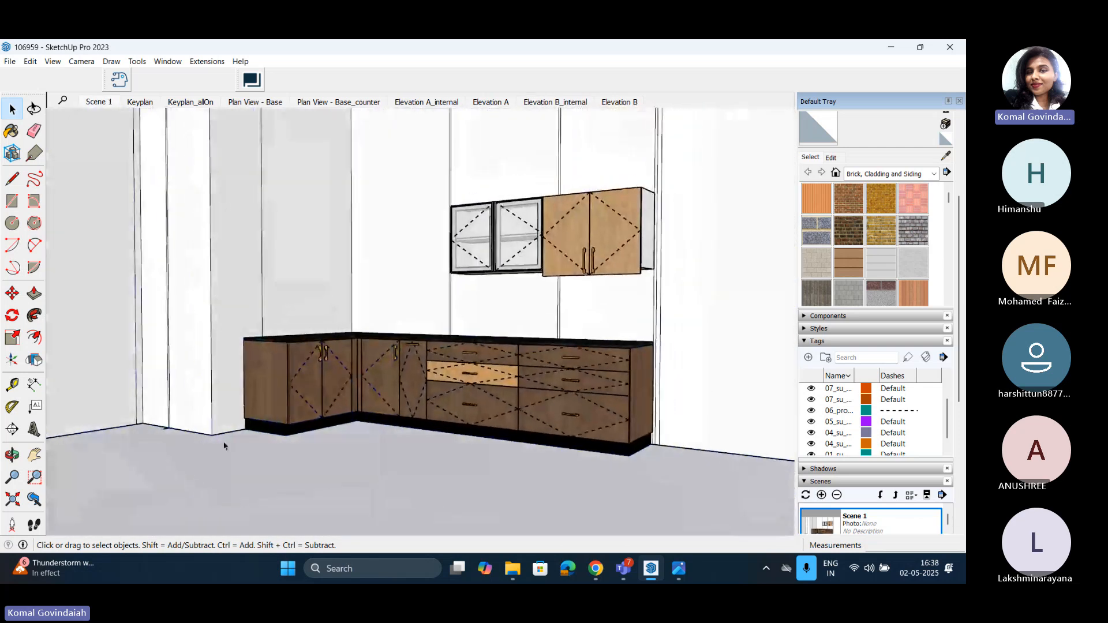
Step: Generate the Prolance 2D Layout with a chosen view scale, without importing an additional annotation layer
{"action": "left_click", "coordinate": [208, 61]}
{"action": "mouse_move", "coordinate": [243, 116]}
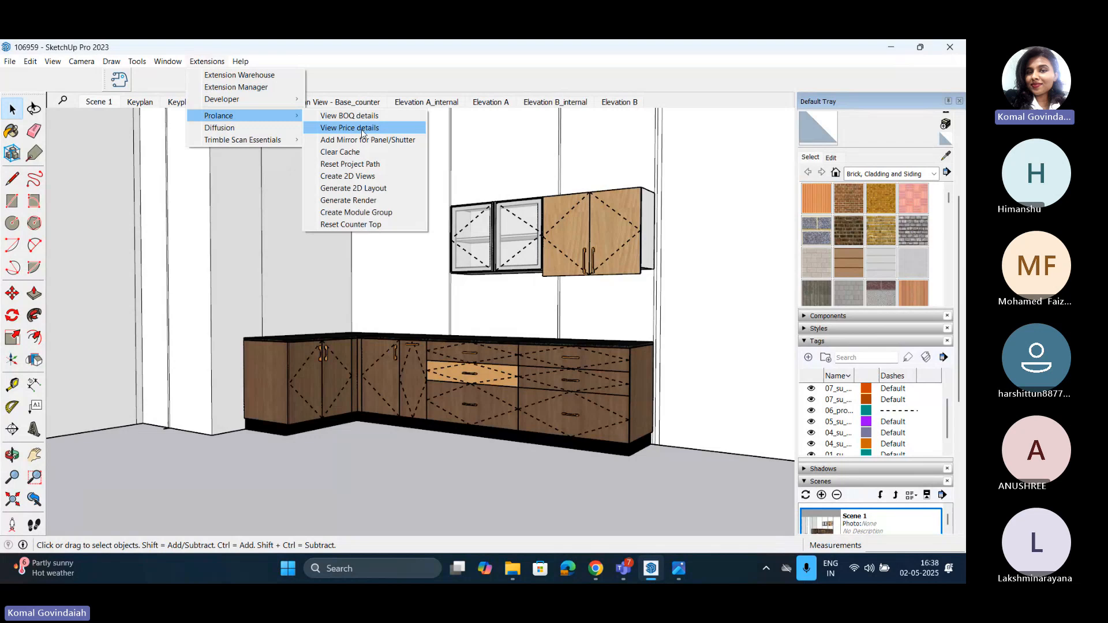
{"action": "left_click", "coordinate": [389, 200]}
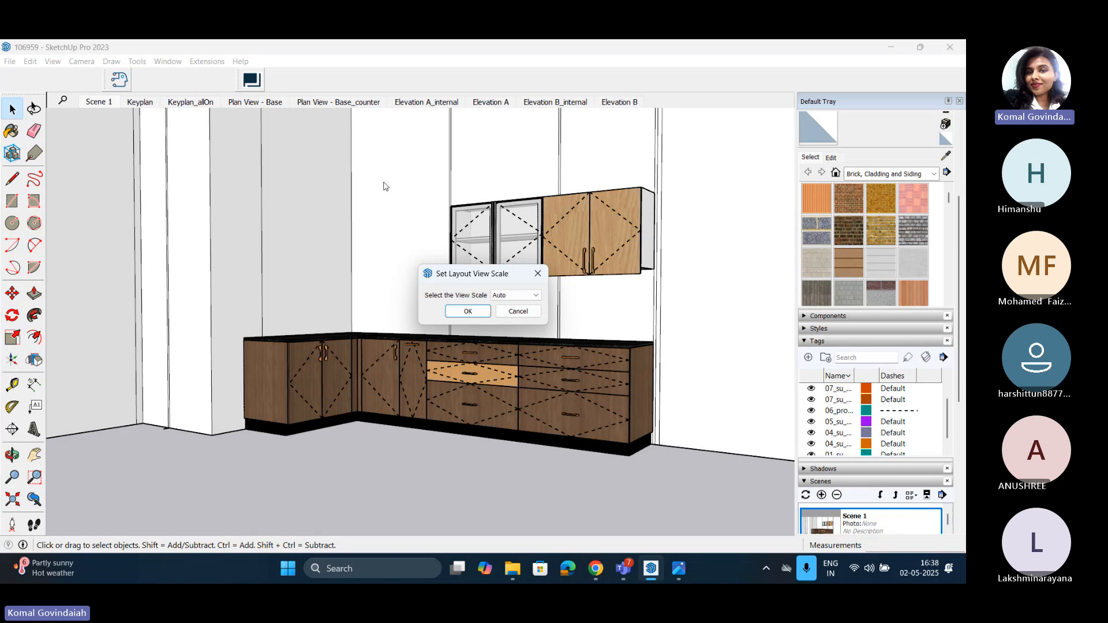
{"action": "left_click", "coordinate": [520, 295]}
{"action": "left_click", "coordinate": [517, 322]}
{"action": "left_click", "coordinate": [468, 312]}
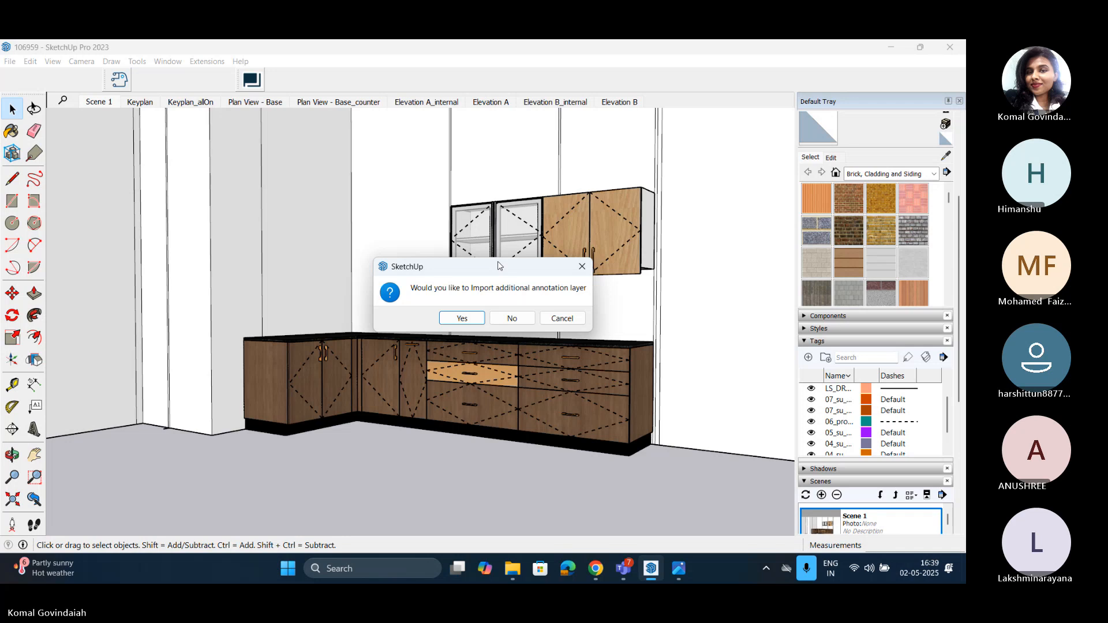
{"action": "left_click", "coordinate": [560, 320]}
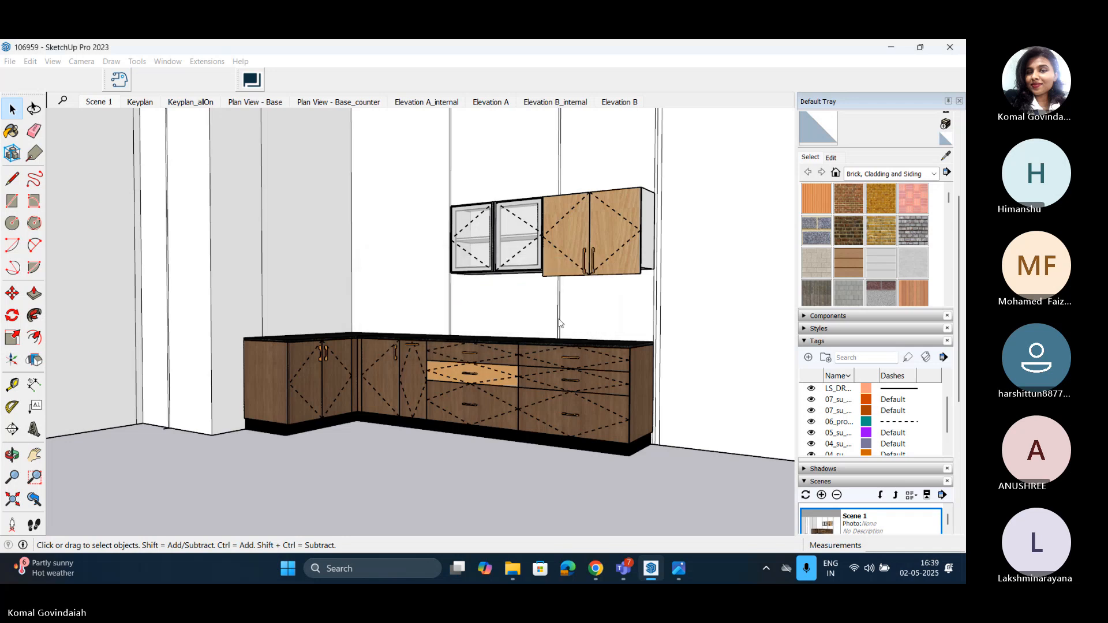
{"action": "left_click", "coordinate": [594, 324]}
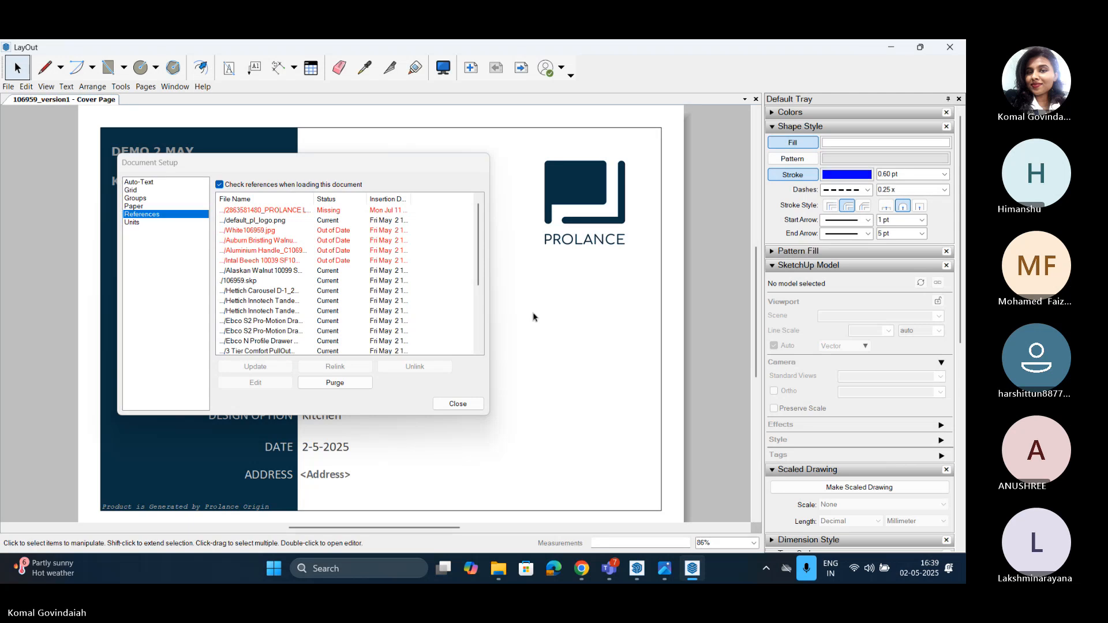
Step: Dismiss the reference check of the generated LayOut document and bring its page list into view
{"action": "left_click", "coordinate": [451, 402]}
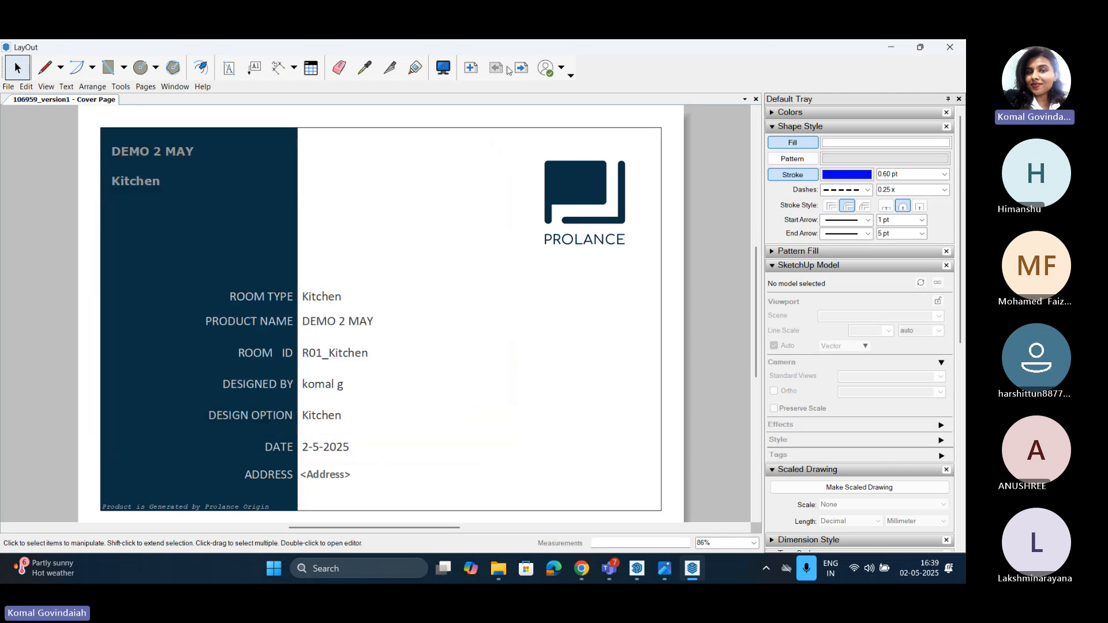
{"action": "scroll", "coordinate": [868, 392], "scroll_direction": "down", "scroll_amount": 5}
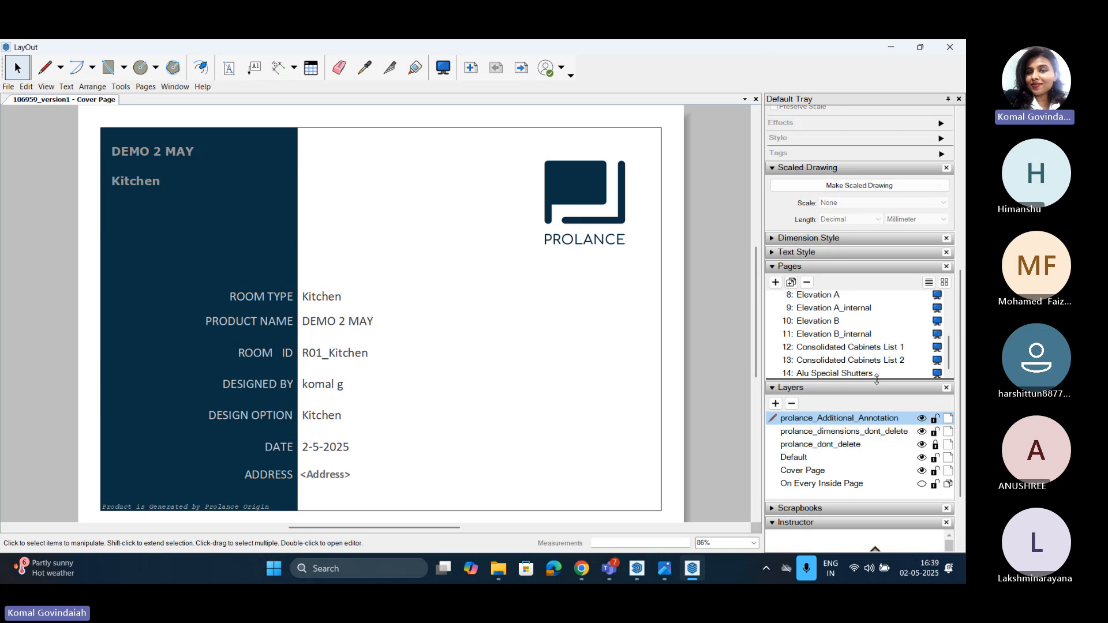
Step: Review the base and wall material groups on the Specification 1 page, and bring up the All Shutter Colours page
{"action": "scroll", "coordinate": [836, 344], "scroll_direction": "up", "scroll_amount": 3}
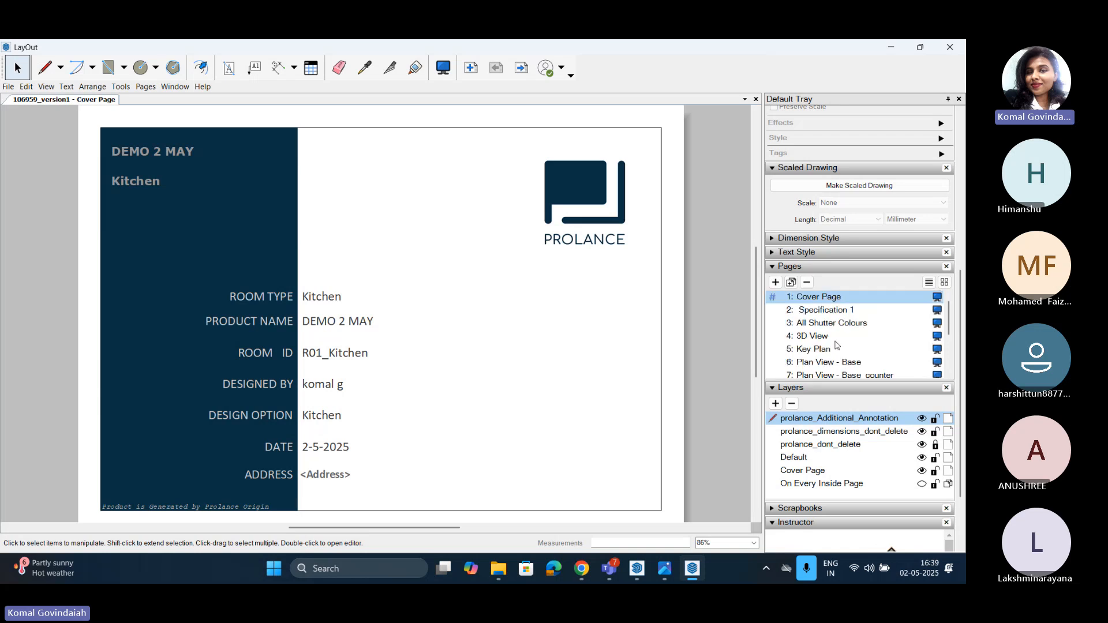
{"action": "left_click", "coordinate": [838, 311]}
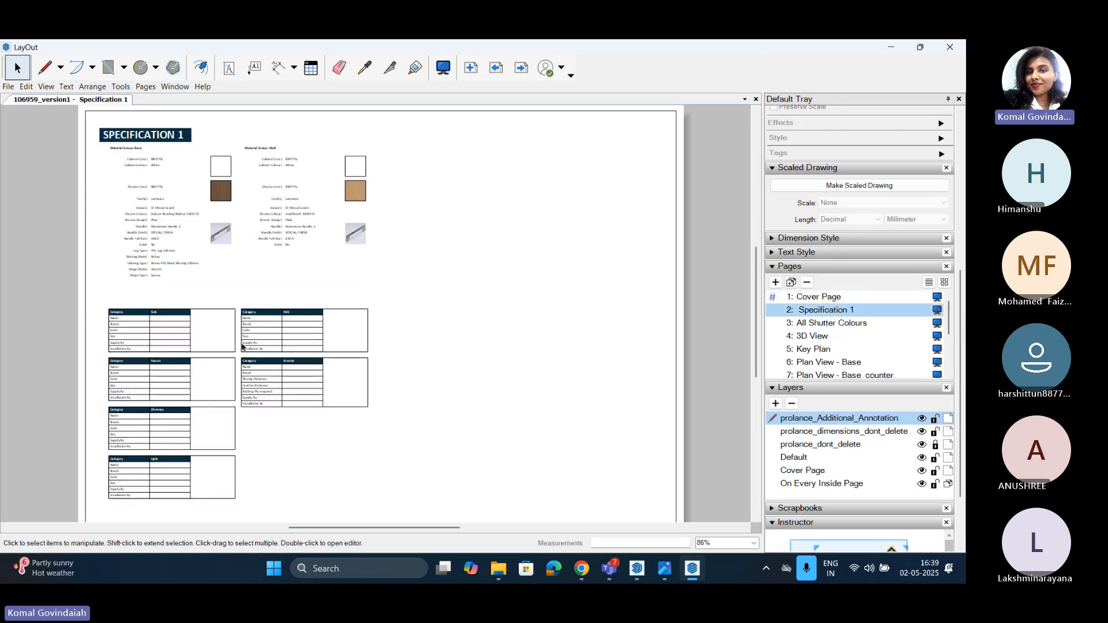
{"action": "scroll", "coordinate": [196, 156], "scroll_direction": "up", "scroll_amount": 3}
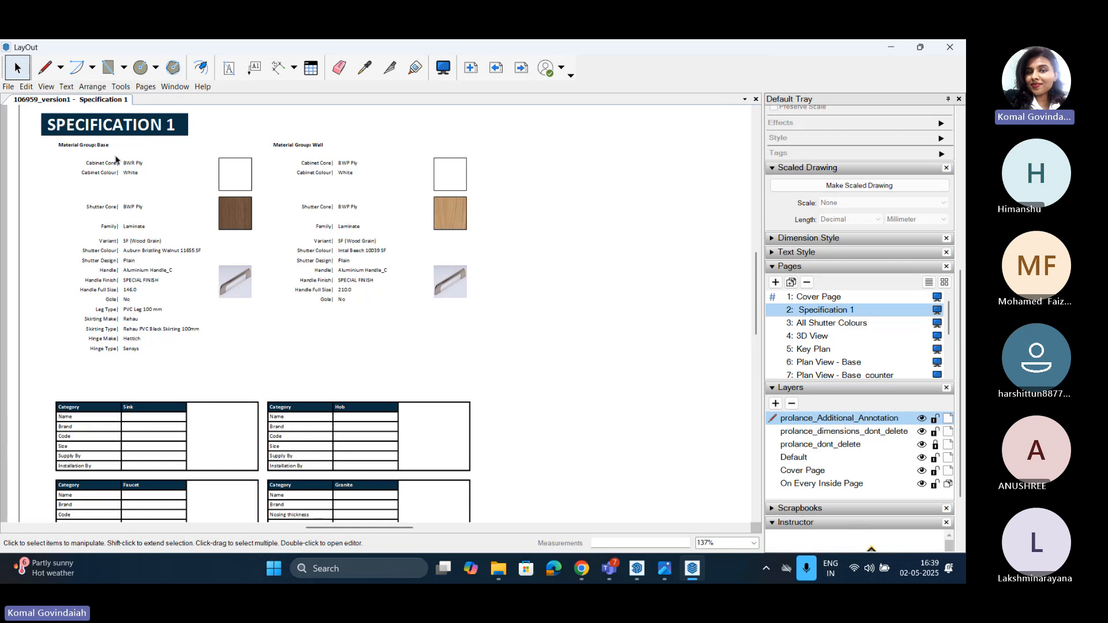
{"action": "scroll", "coordinate": [140, 183], "scroll_direction": "up", "scroll_amount": 2}
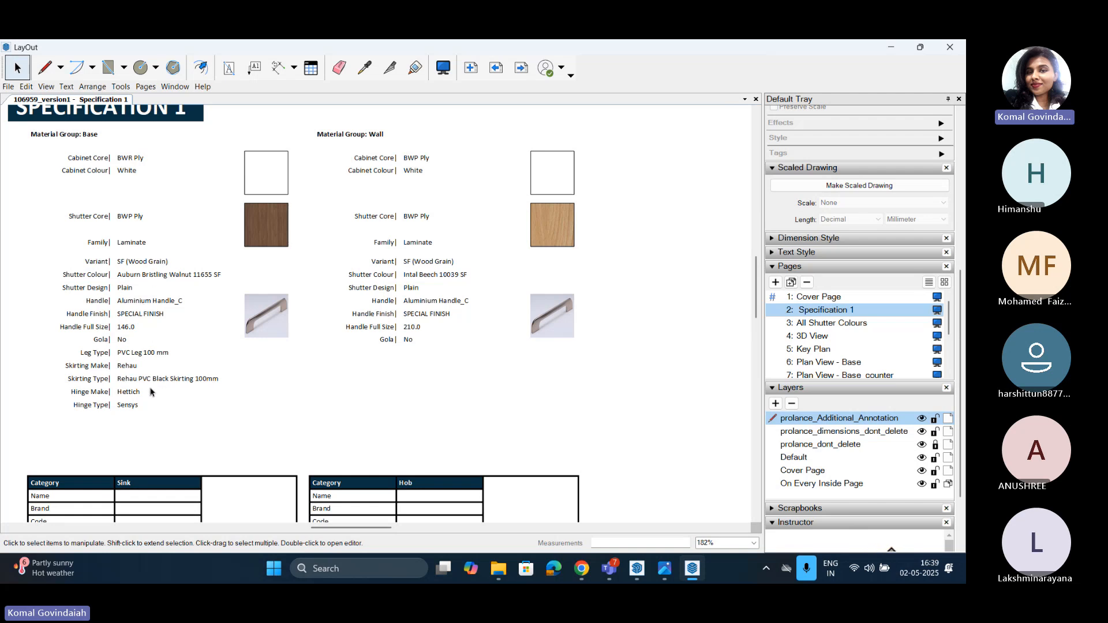
{"action": "scroll", "coordinate": [151, 346], "scroll_direction": "down", "scroll_amount": 4}
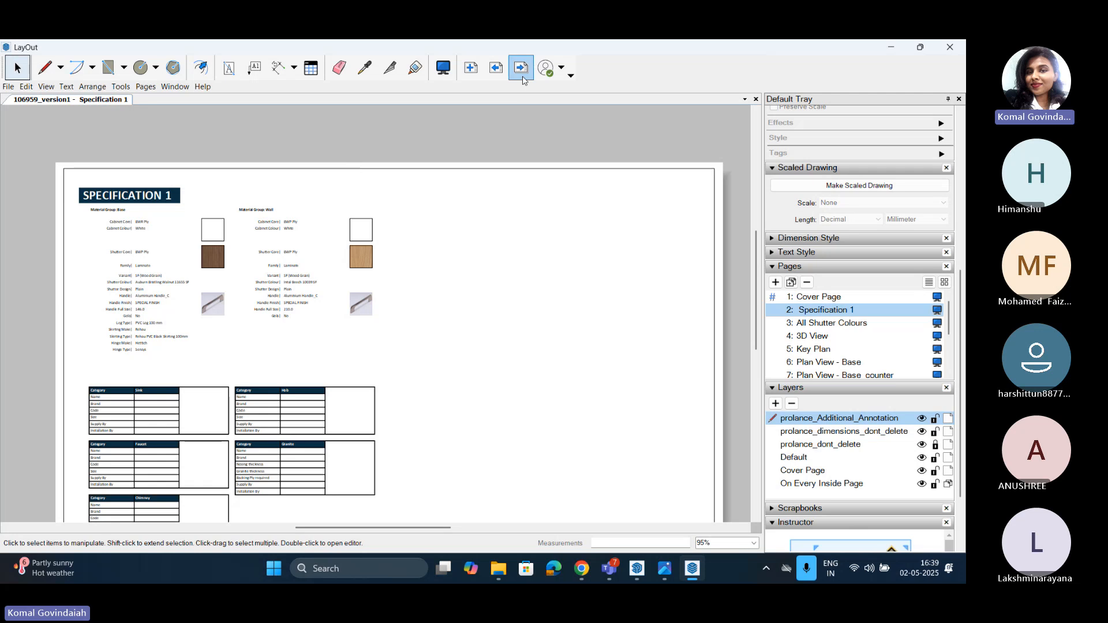
{"action": "left_click", "coordinate": [522, 77]}
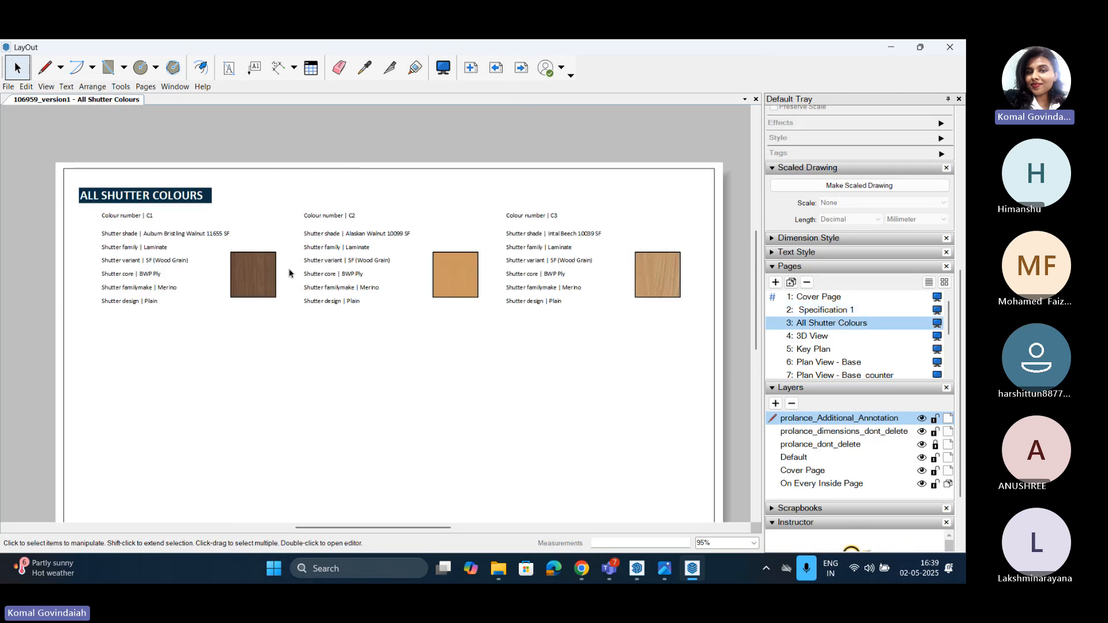
Step: On the 3D View page, unlock the prolance_dont_delete layer and orbit the model viewport from the top view to a front perspective of the kitchen
{"action": "left_click", "coordinate": [521, 69]}
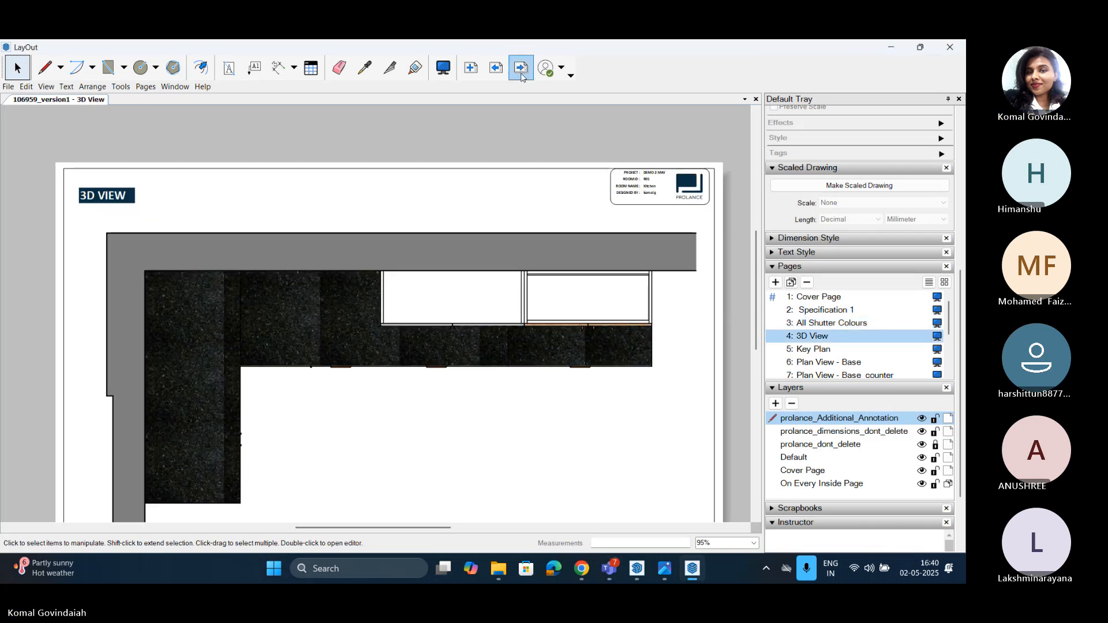
{"action": "scroll", "coordinate": [304, 205], "scroll_direction": "down", "scroll_amount": 2}
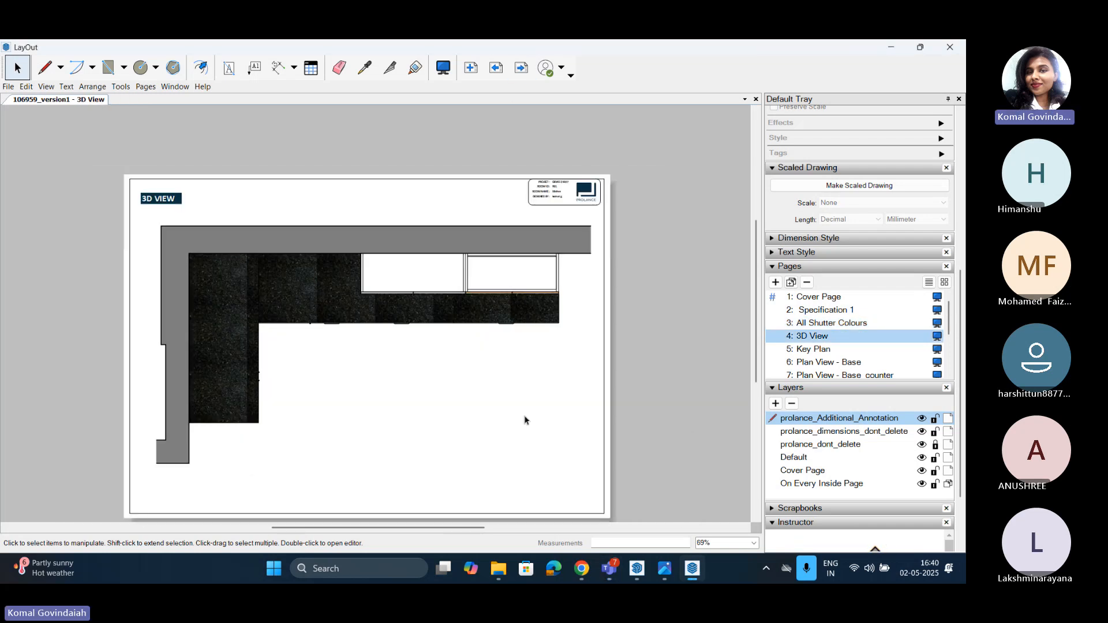
{"action": "left_click", "coordinate": [935, 445]}
{"action": "left_click", "coordinate": [343, 315]}
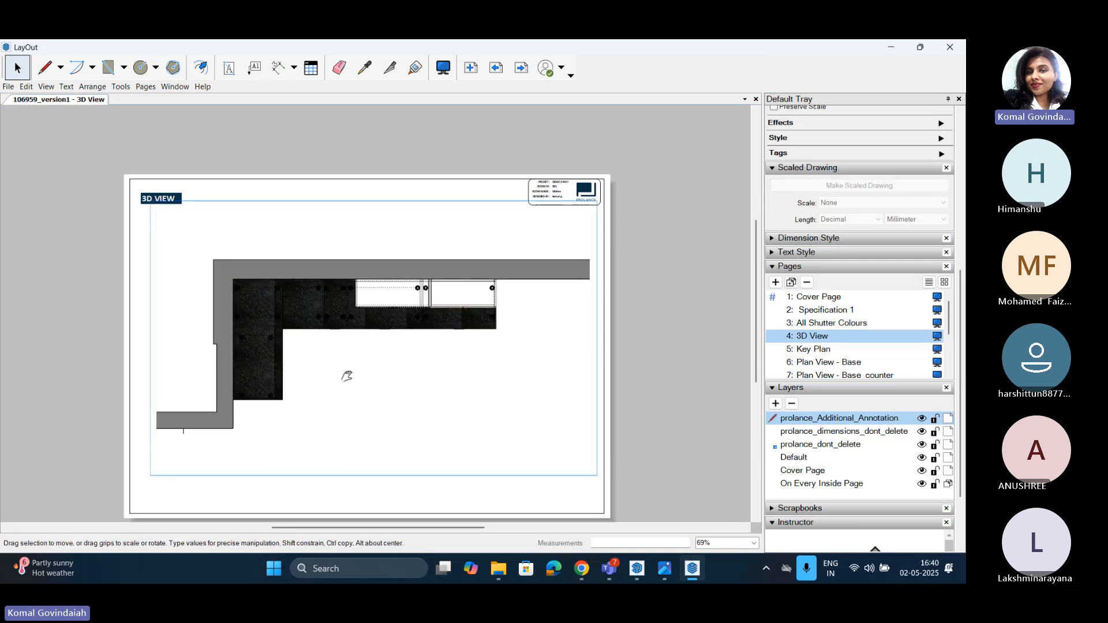
{"action": "middle_click_drag", "start_coordinate": [391, 363], "coordinate": [337, 257]}
{"action": "middle_click_drag", "start_coordinate": [345, 369], "coordinate": [309, 271]}
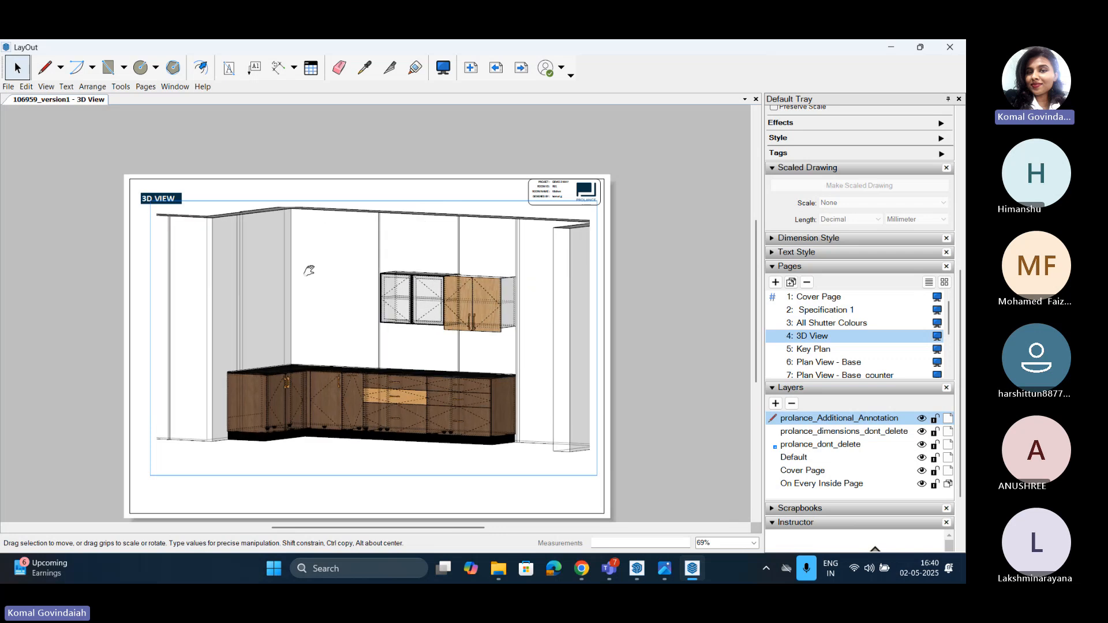
{"action": "scroll", "coordinate": [309, 269], "scroll_direction": "up", "scroll_amount": 1}
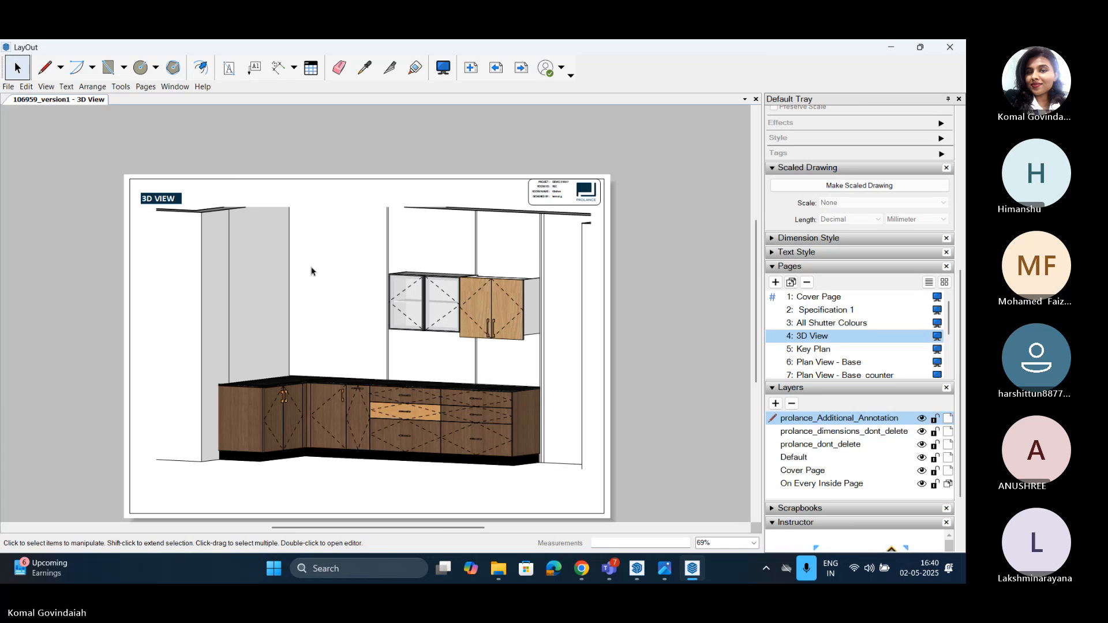
{"action": "scroll", "coordinate": [312, 271], "scroll_direction": "down", "scroll_amount": 3}
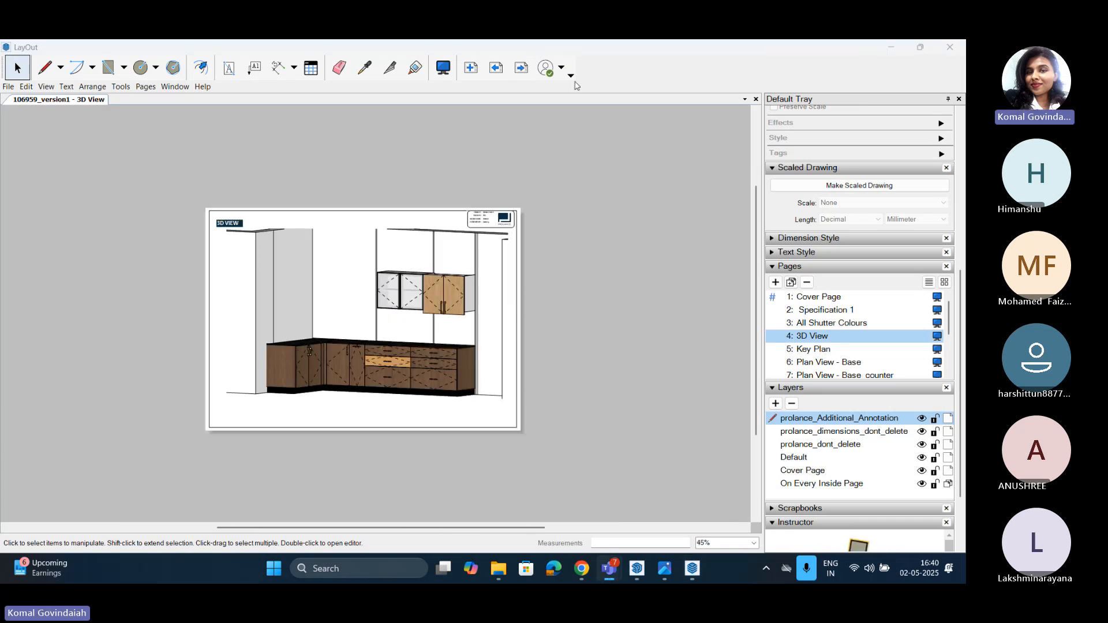
Step: Review the Key Plan, Plan View - Base and Plan View - Base_counter pages
{"action": "left_click", "coordinate": [522, 68]}
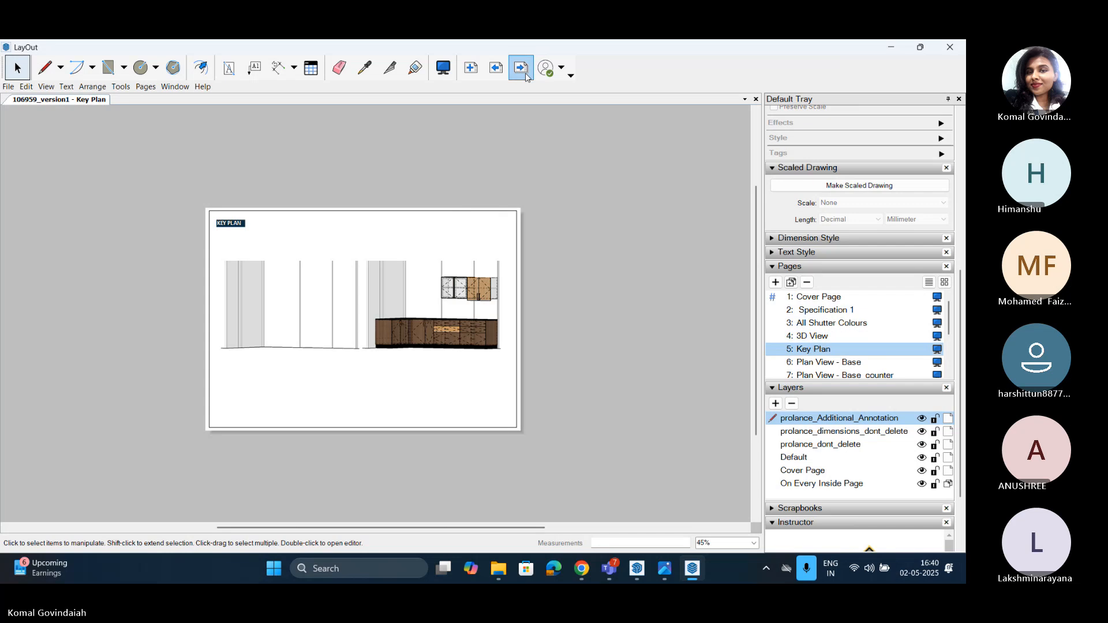
{"action": "left_click", "coordinate": [522, 68]}
{"action": "scroll", "coordinate": [227, 299], "scroll_direction": "up", "scroll_amount": 5}
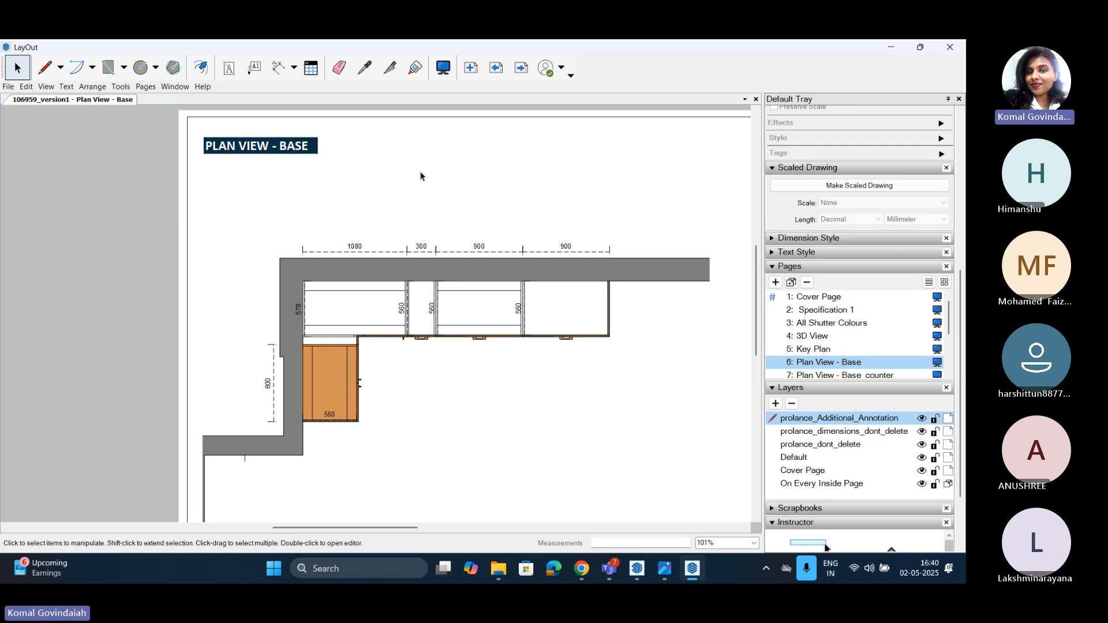
{"action": "left_click", "coordinate": [520, 69]}
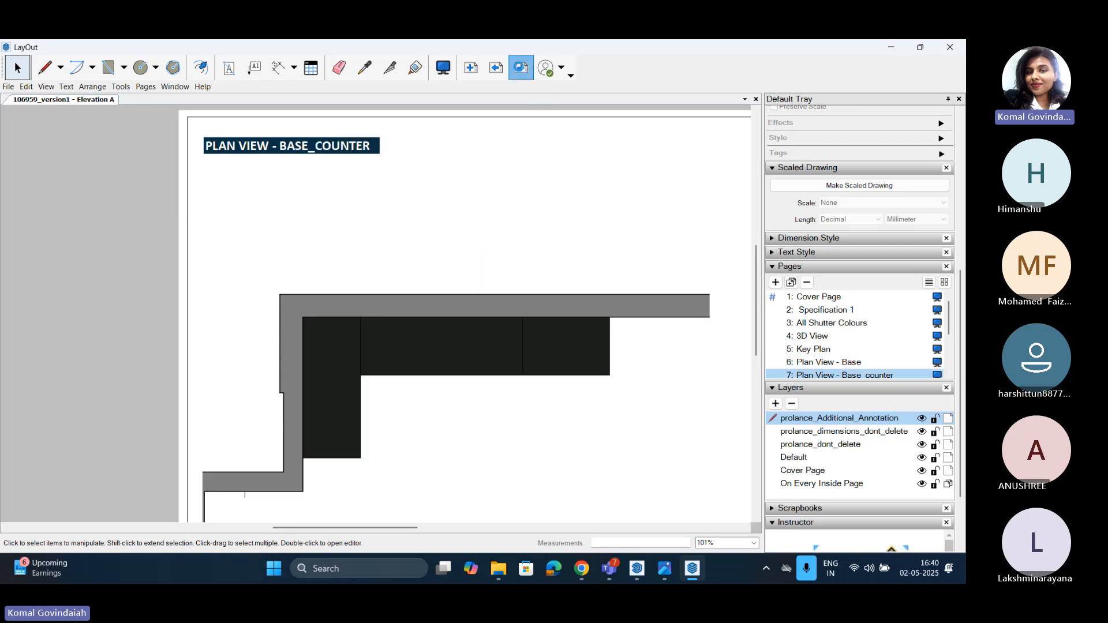
Step: Show the Elevation A page and examine its numbered cabinets and dimensions up close
{"action": "left_click", "coordinate": [497, 69]}
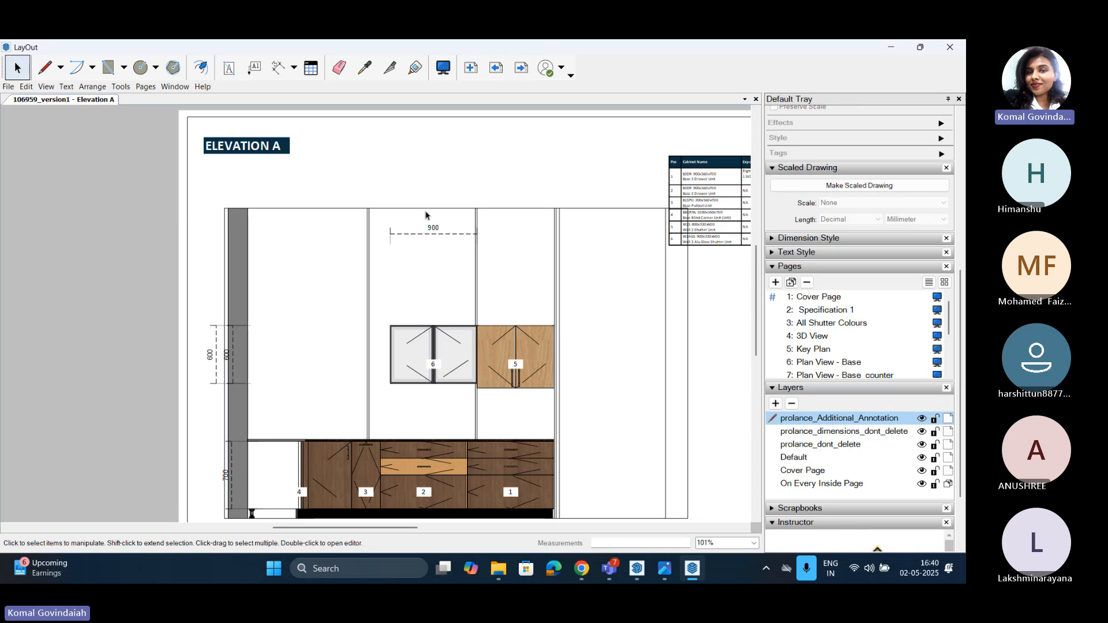
{"action": "scroll", "coordinate": [404, 270], "scroll_direction": "down", "scroll_amount": 2}
{"action": "scroll", "coordinate": [334, 337], "scroll_direction": "down", "scroll_amount": 3}
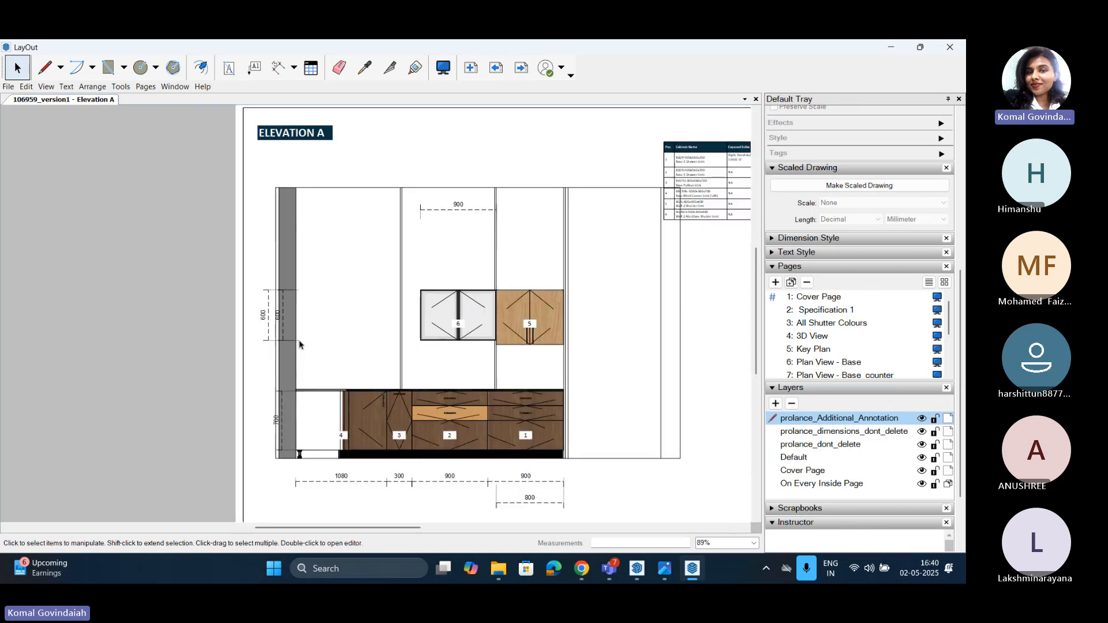
{"action": "scroll", "coordinate": [404, 263], "scroll_direction": "up", "scroll_amount": 3}
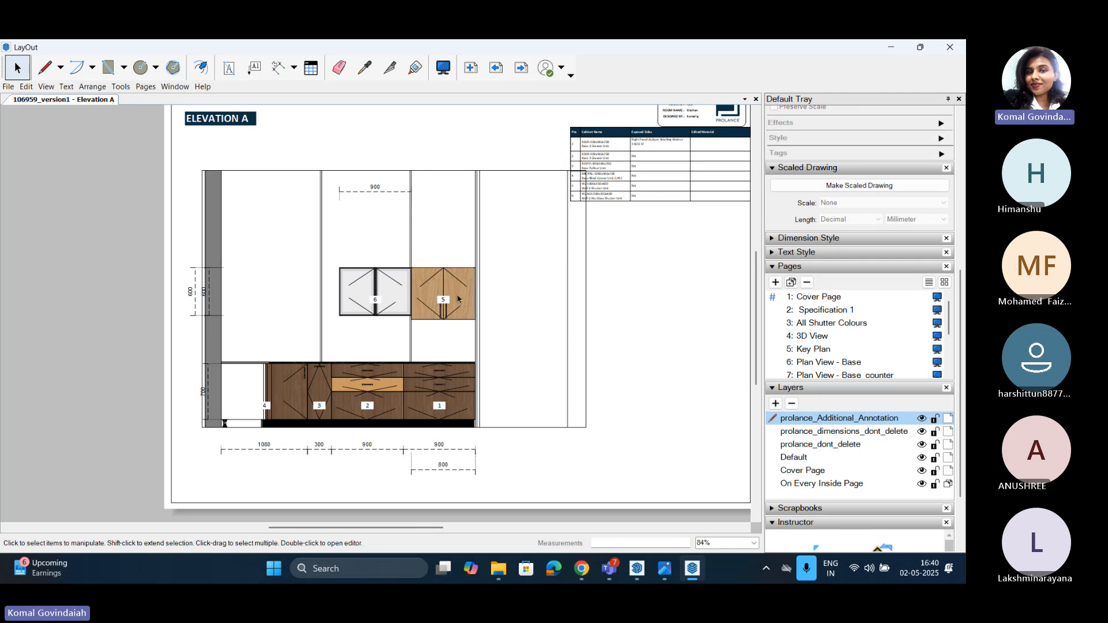
{"action": "scroll", "coordinate": [457, 298], "scroll_direction": "up", "scroll_amount": 2}
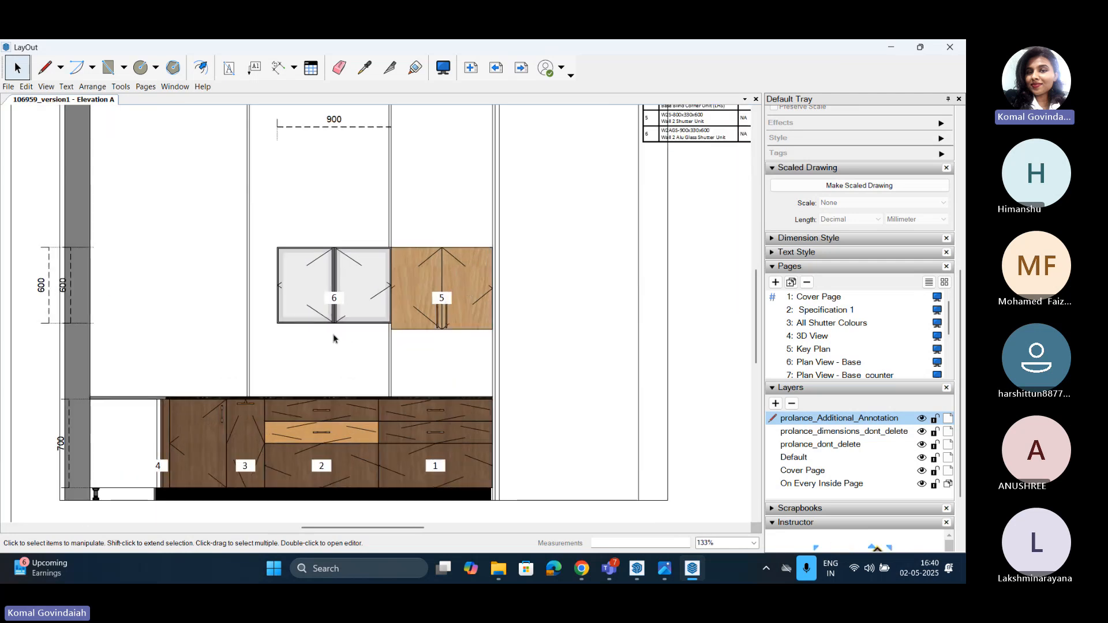
{"action": "scroll", "coordinate": [372, 323], "scroll_direction": "down", "scroll_amount": 2}
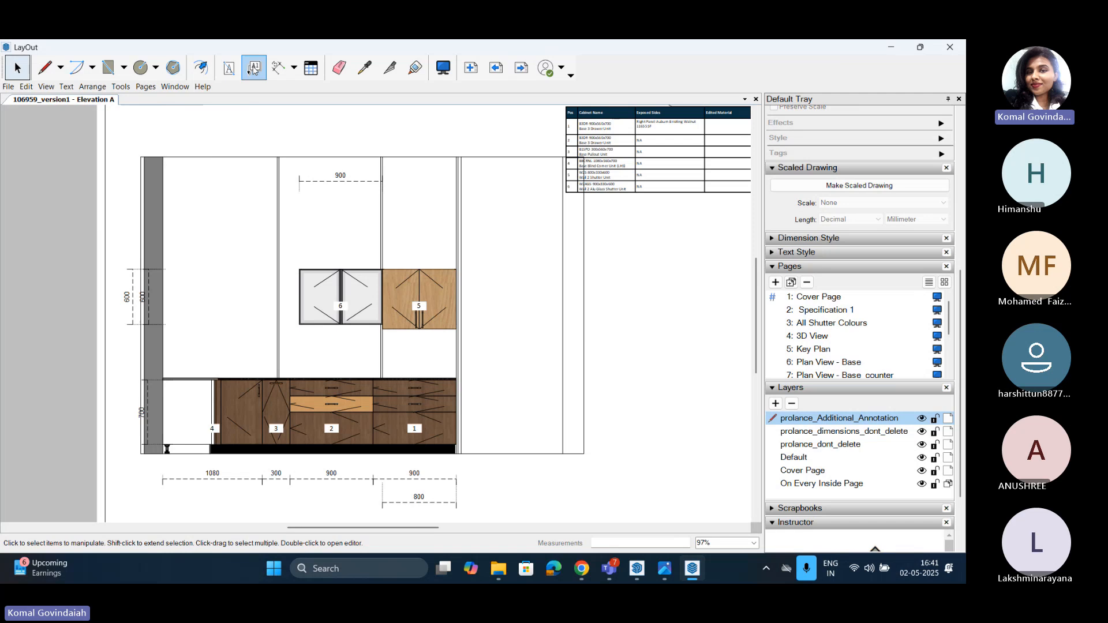
Step: On Elevation A, add a vertical linear dimension between the countertop and the underside of wall unit 5, placed beside the cabinets
{"action": "left_click", "coordinate": [274, 68]}
{"action": "scroll", "coordinate": [461, 368], "scroll_direction": "up", "scroll_amount": 2}
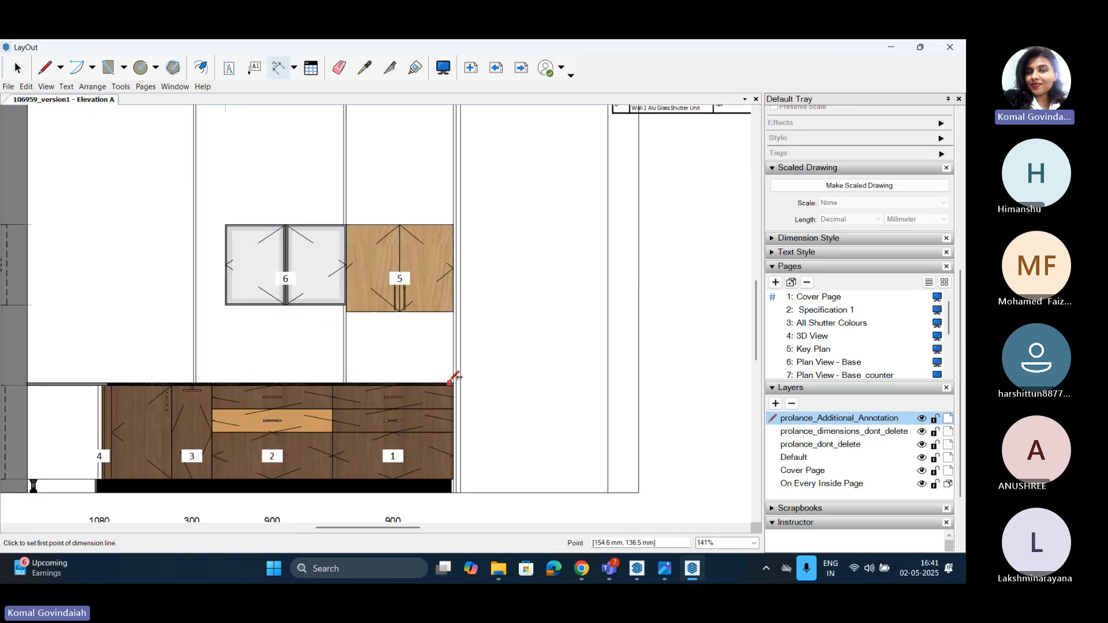
{"action": "left_click", "coordinate": [454, 382]}
{"action": "left_click", "coordinate": [454, 312]}
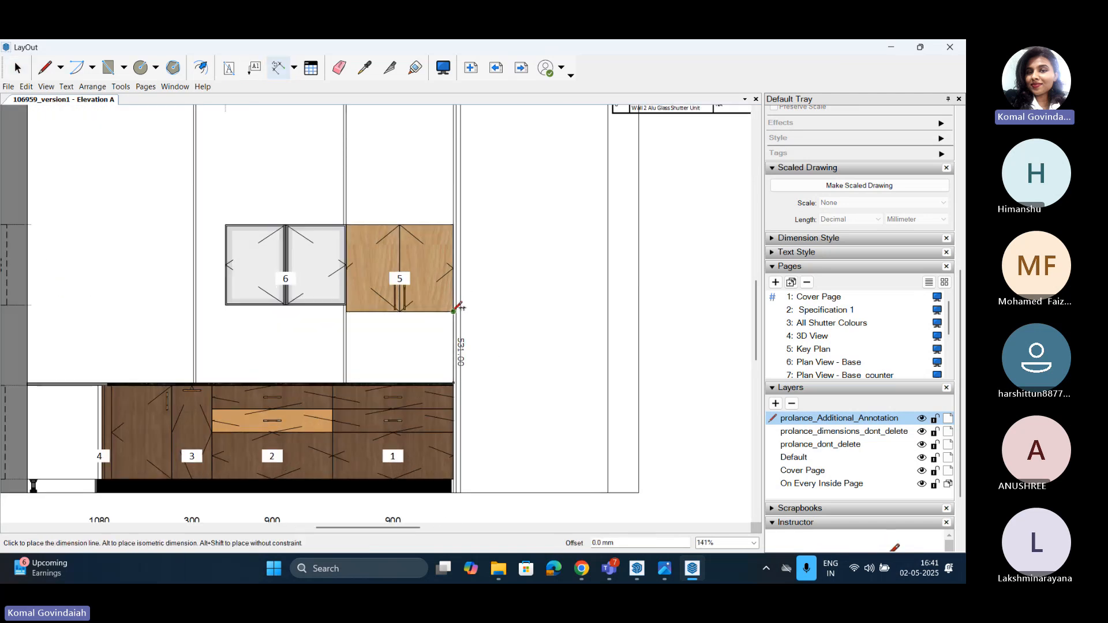
{"action": "left_click", "coordinate": [498, 311]}
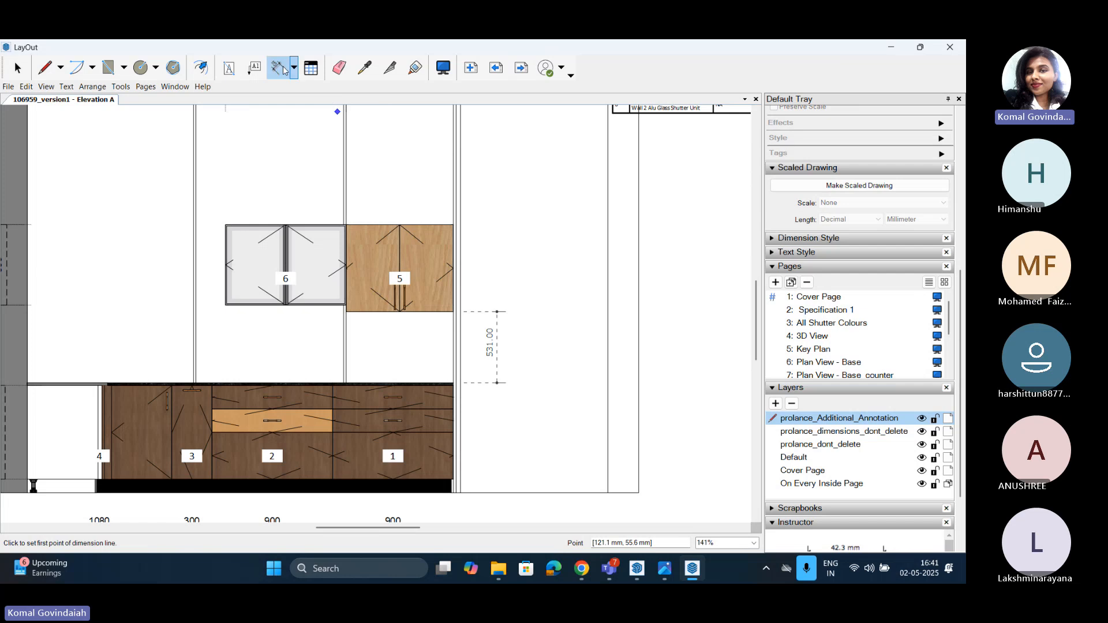
Step: Add a leader label reading "Granite" to the countertop on Elevation A
{"action": "left_click", "coordinate": [261, 66]}
{"action": "left_click", "coordinate": [312, 382]}
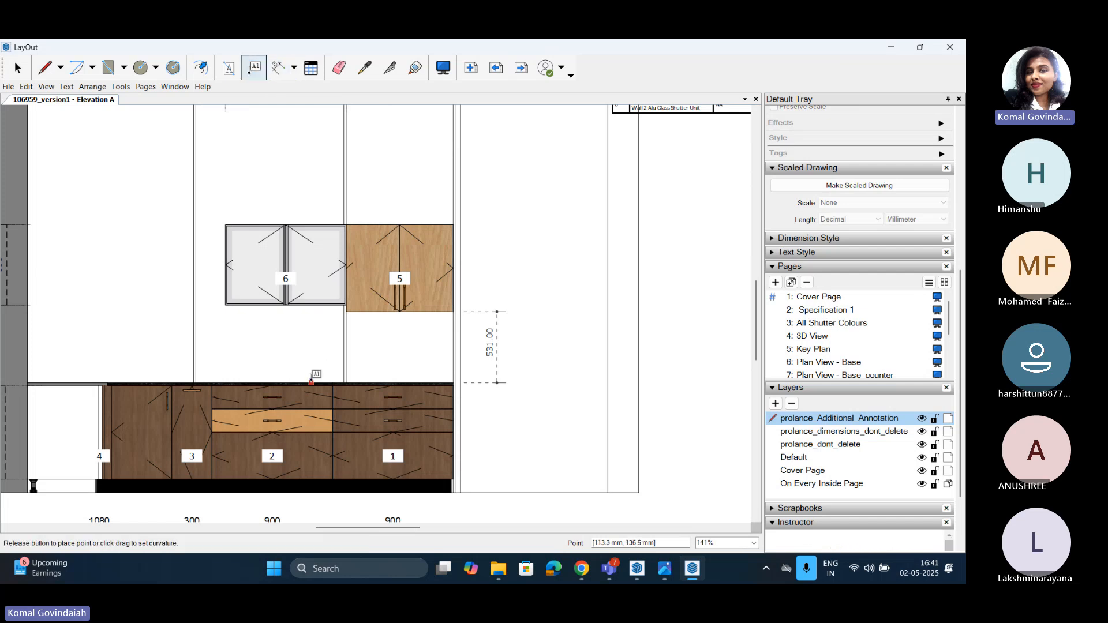
{"action": "left_click", "coordinate": [357, 358]}
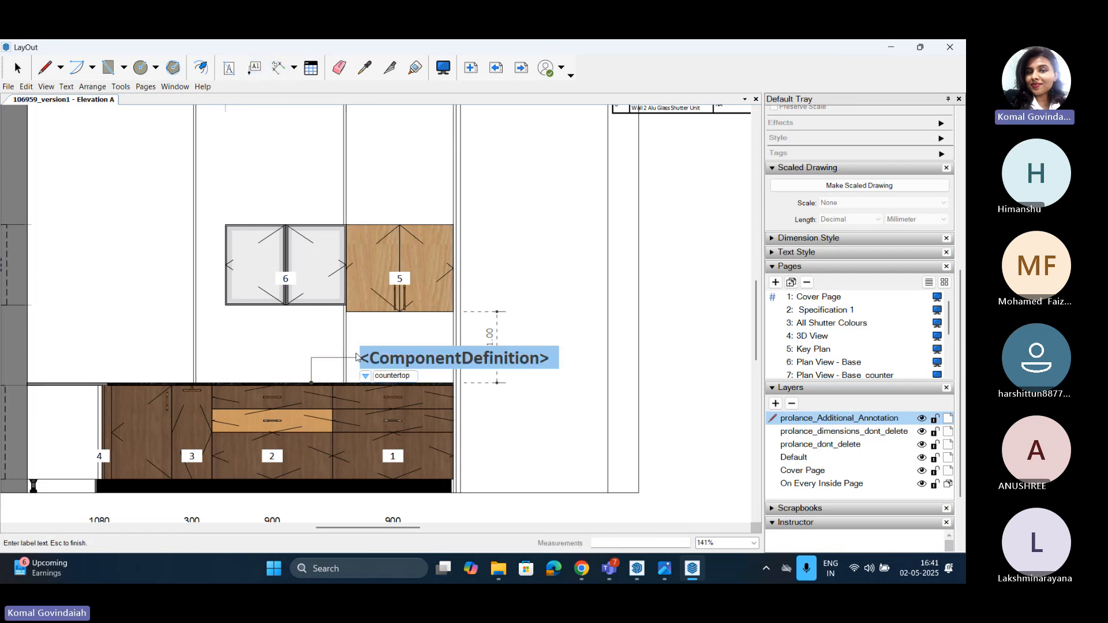
{"action": "type", "text": "Gran"}
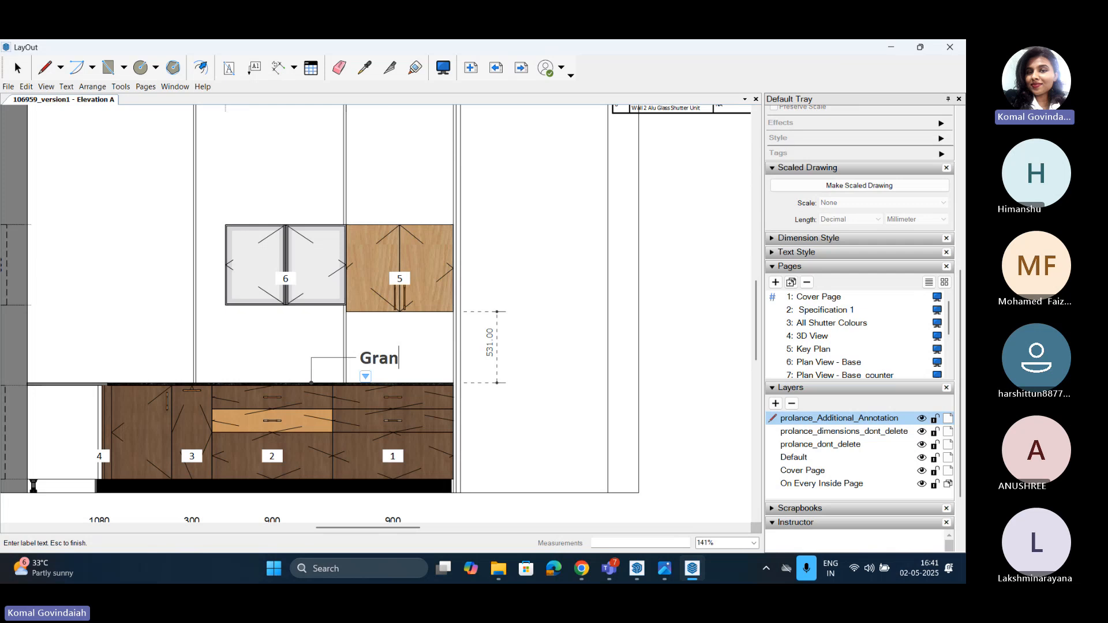
{"action": "type", "text": "ite"}
{"action": "key", "text": "Escape"}
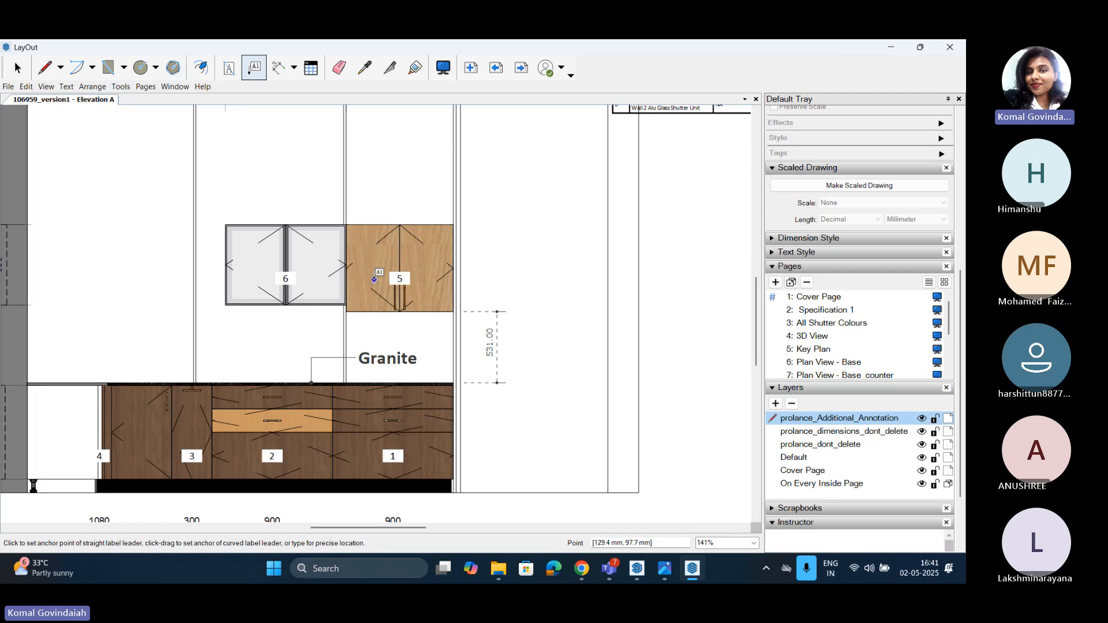
{"action": "scroll", "coordinate": [377, 276], "scroll_direction": "down", "scroll_amount": 1}
{"action": "left_click", "coordinate": [17, 69]}
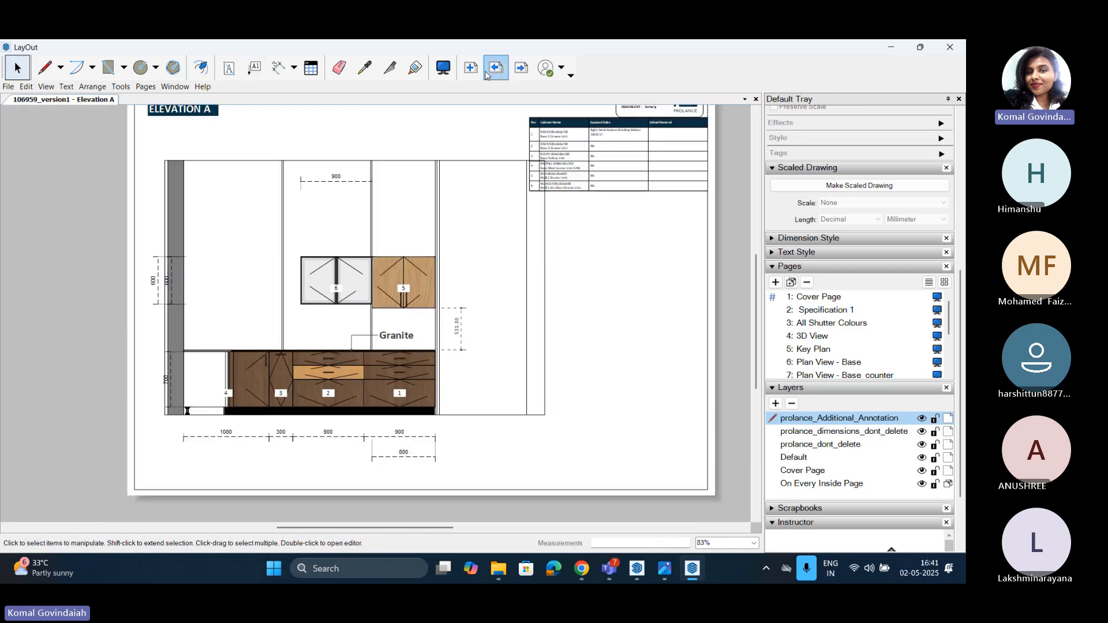
Step: Examine the internal cabinet dimensions and accessory tables on the Elevation A_internal page
{"action": "left_click", "coordinate": [521, 68]}
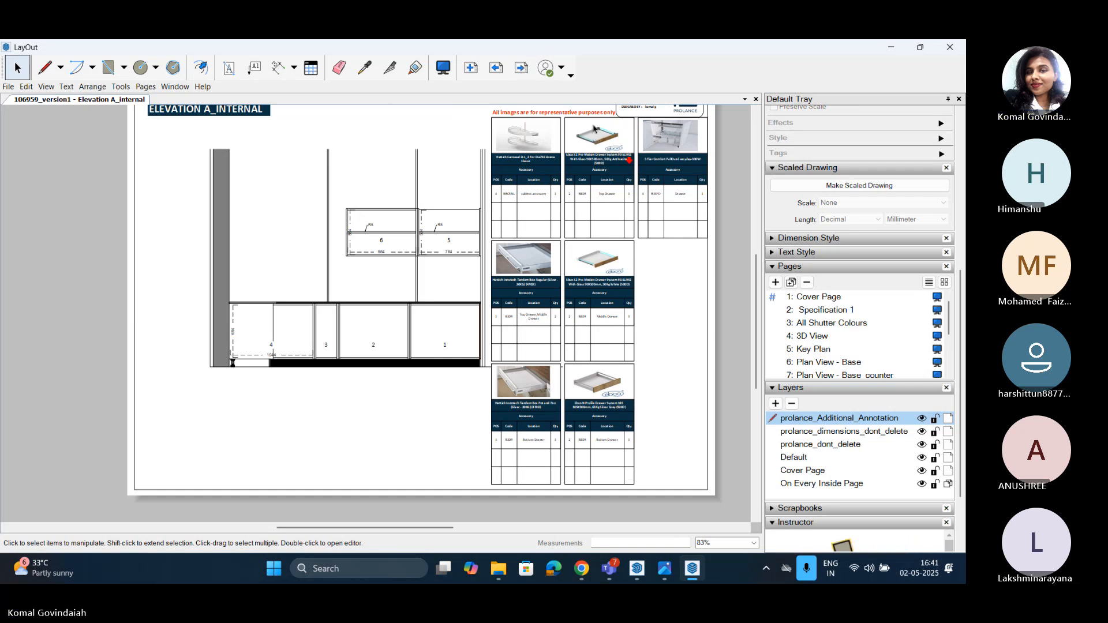
{"action": "scroll", "coordinate": [479, 191], "scroll_direction": "up", "scroll_amount": 5}
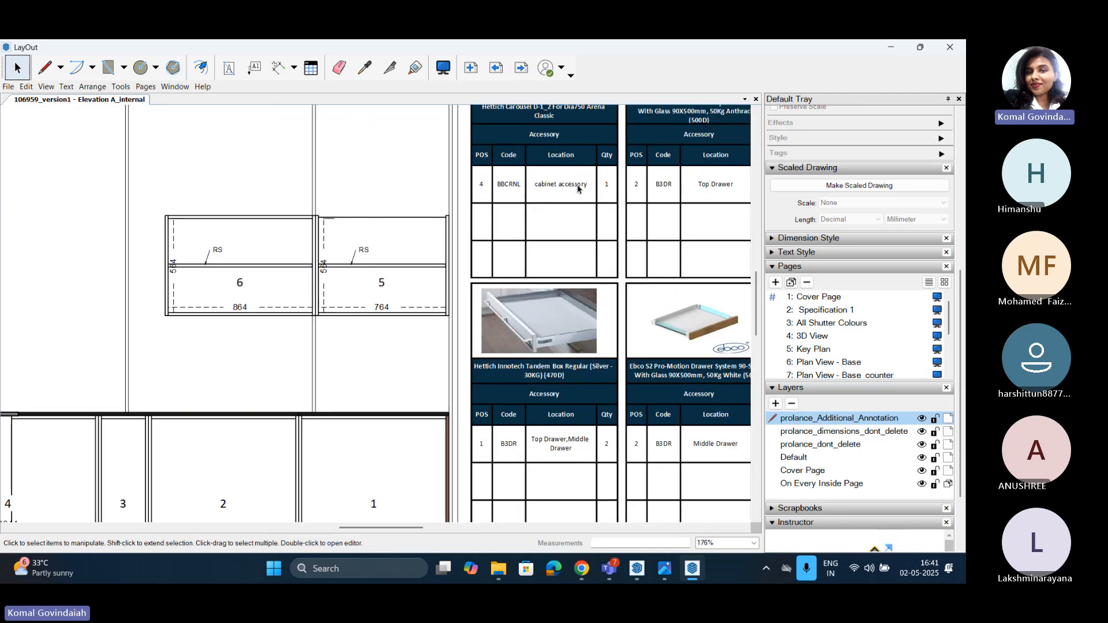
{"action": "scroll", "coordinate": [243, 218], "scroll_direction": "down", "scroll_amount": 2}
{"action": "scroll", "coordinate": [357, 255], "scroll_direction": "down", "scroll_amount": 2}
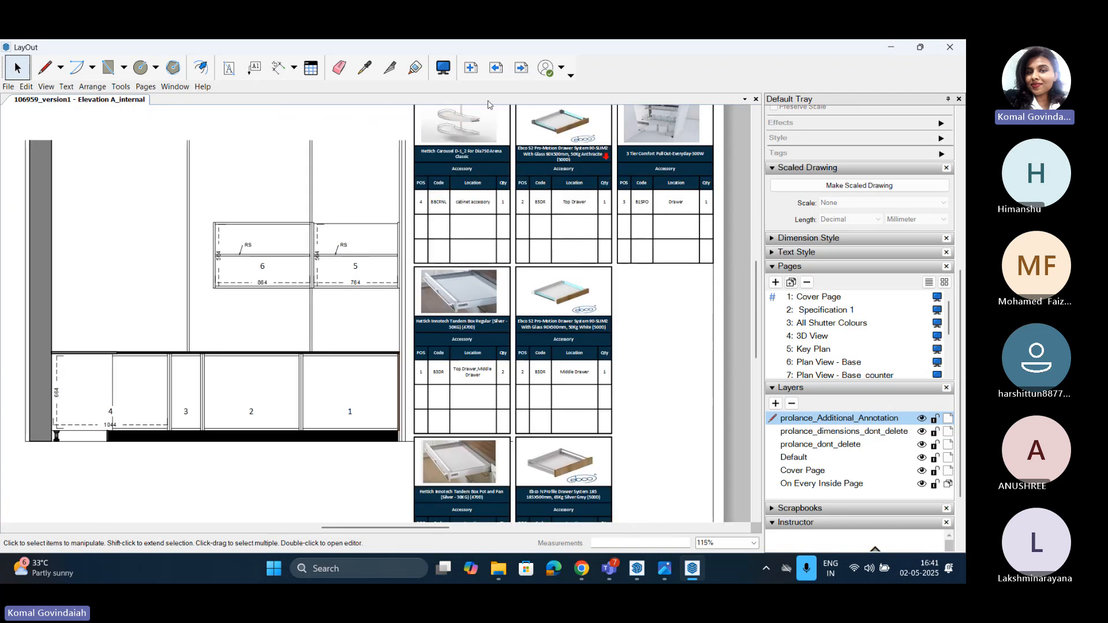
Step: Review the Elevation B, Elevation B_internal, Consolidated Cabinets List 1 and Consolidated Cabinets List 2 pages
{"action": "left_click", "coordinate": [522, 70]}
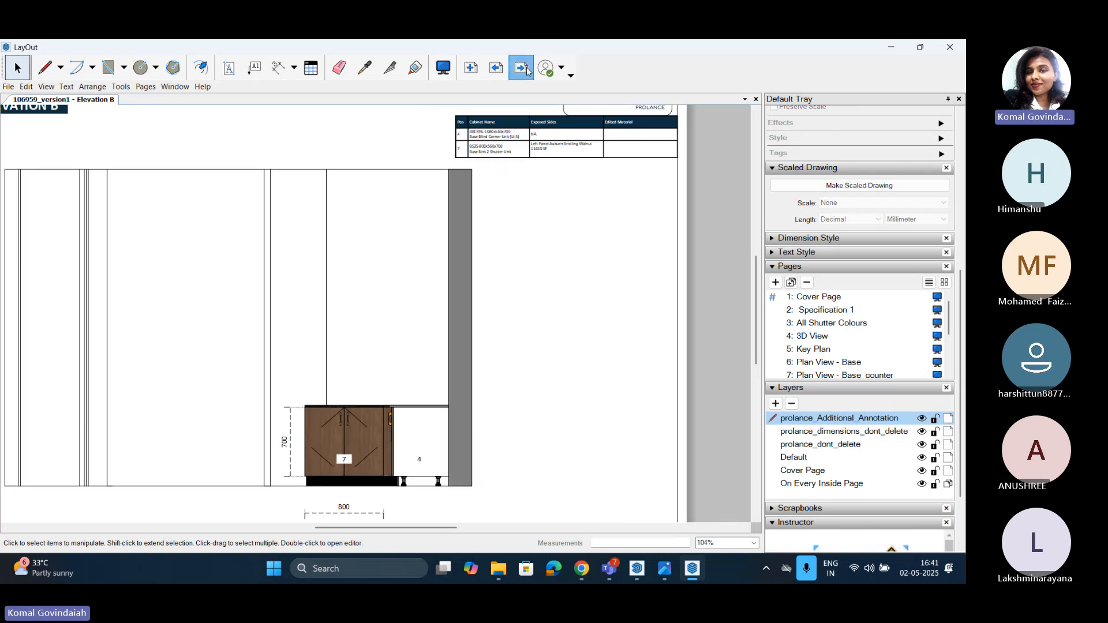
{"action": "left_click", "coordinate": [525, 70]}
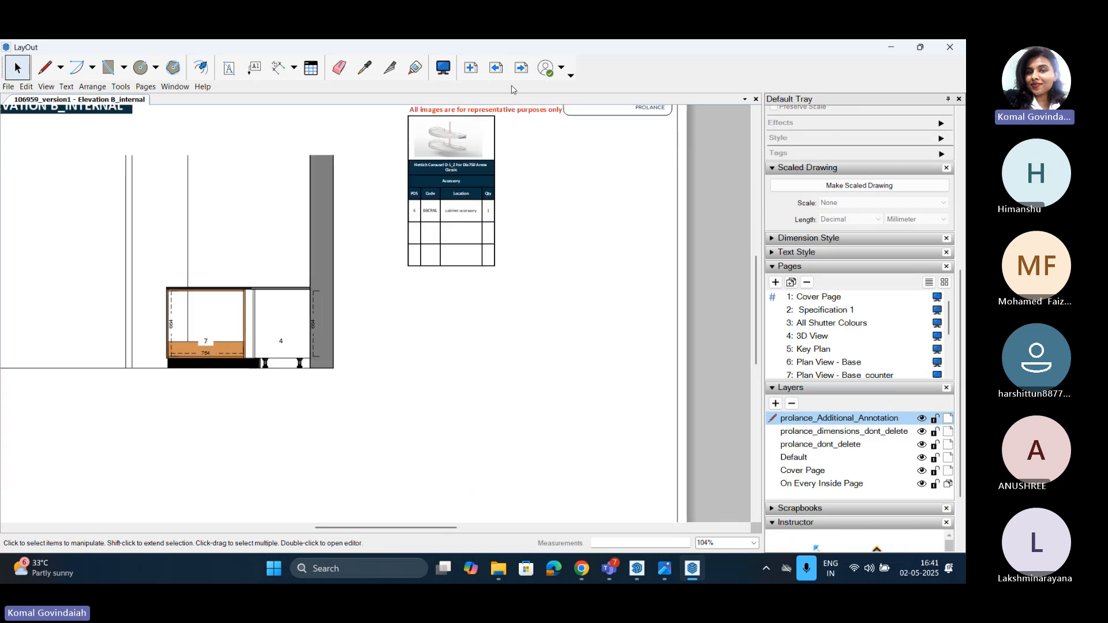
{"action": "left_click", "coordinate": [521, 68]}
{"action": "scroll", "coordinate": [568, 246], "scroll_direction": "down", "scroll_amount": 2}
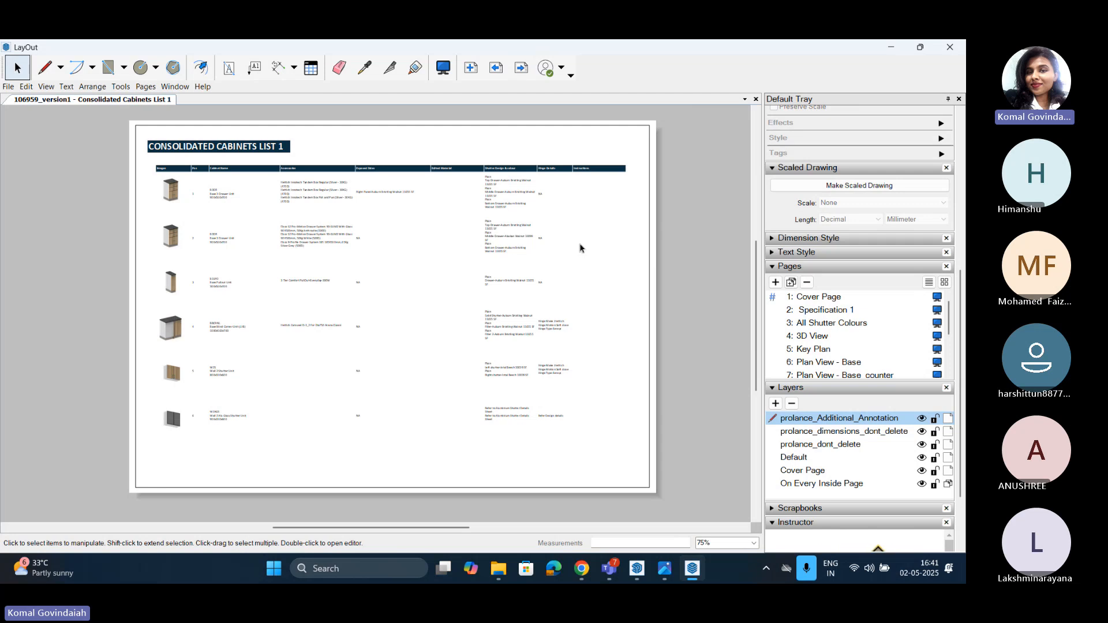
{"action": "left_click", "coordinate": [521, 69]}
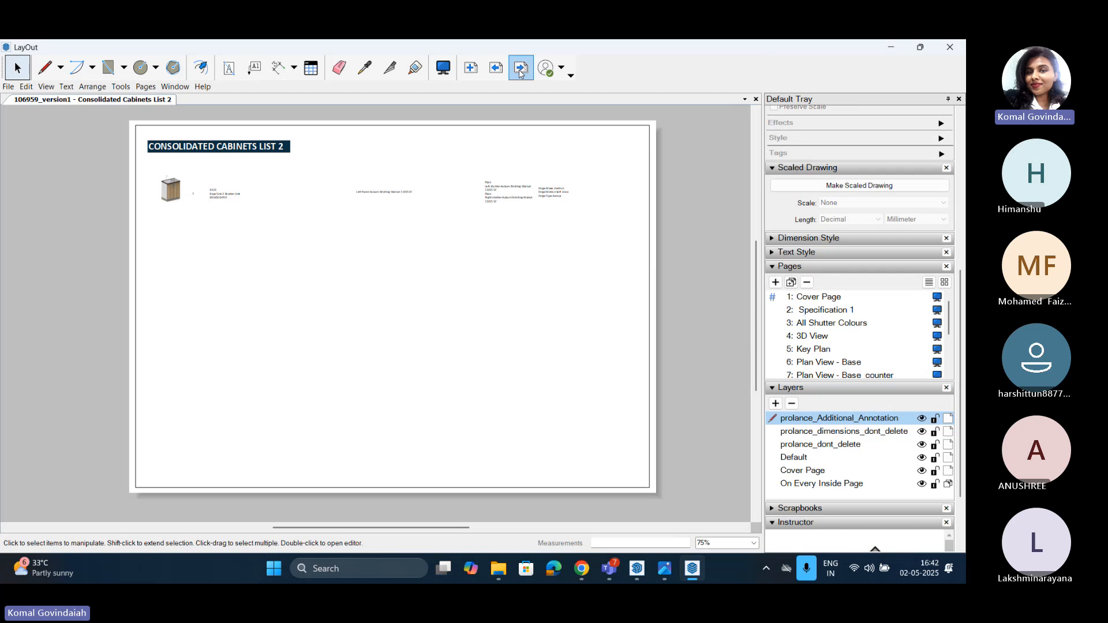
Step: Switch to the Prolance project in Chrome, open the ₹1.19 Lakhs q1 quotation and request generation of its design details
{"action": "left_click", "coordinate": [891, 48]}
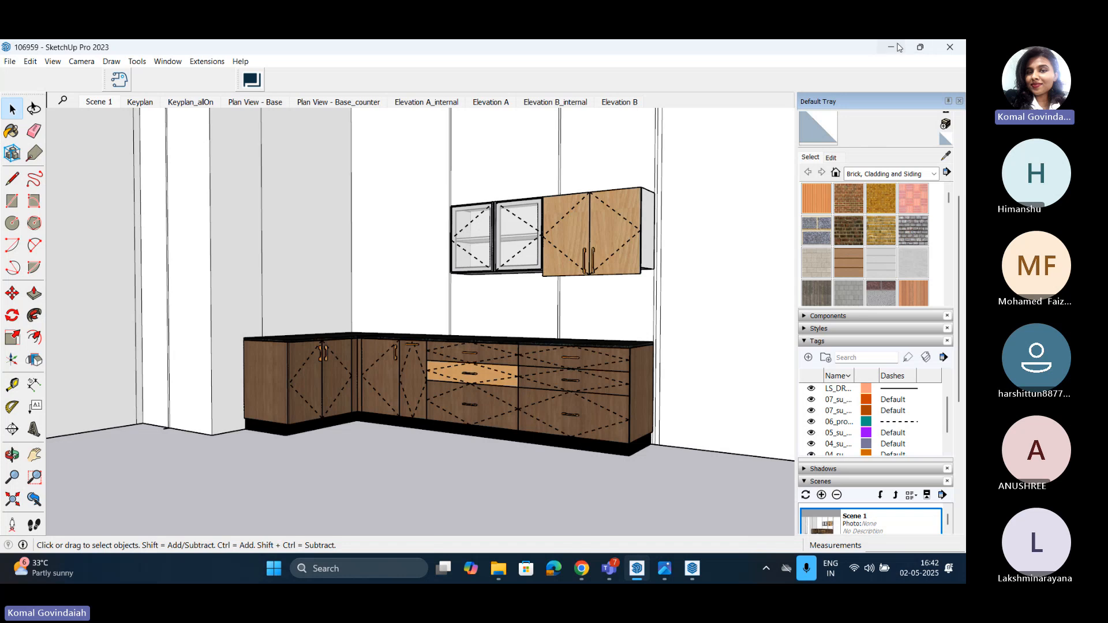
{"action": "left_click", "coordinate": [891, 47]}
{"action": "left_click", "coordinate": [582, 569]}
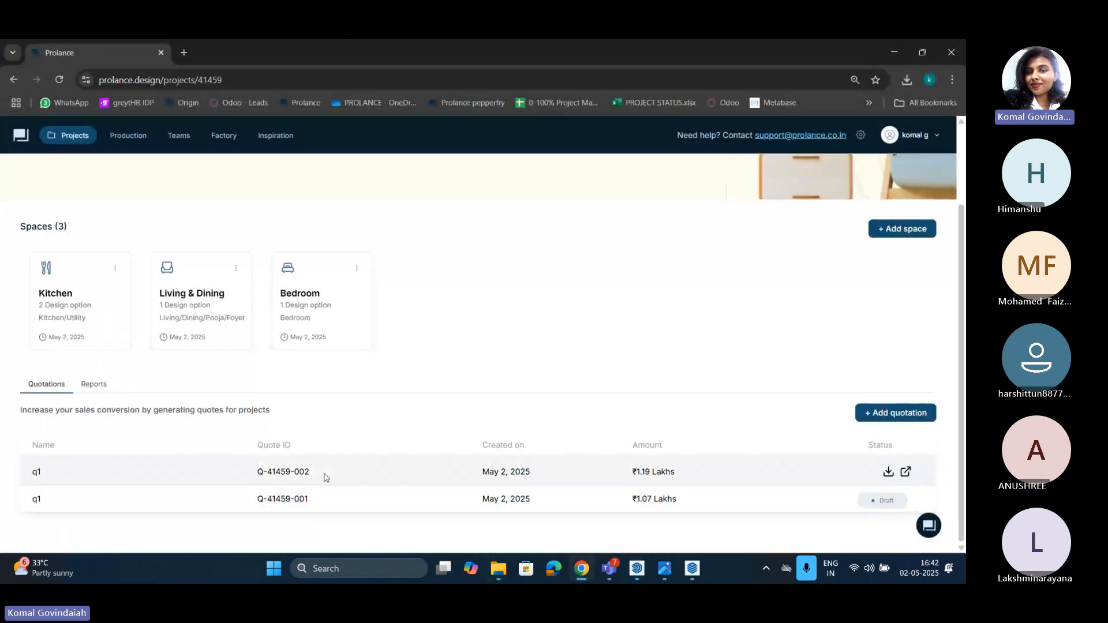
{"action": "left_click", "coordinate": [905, 471]}
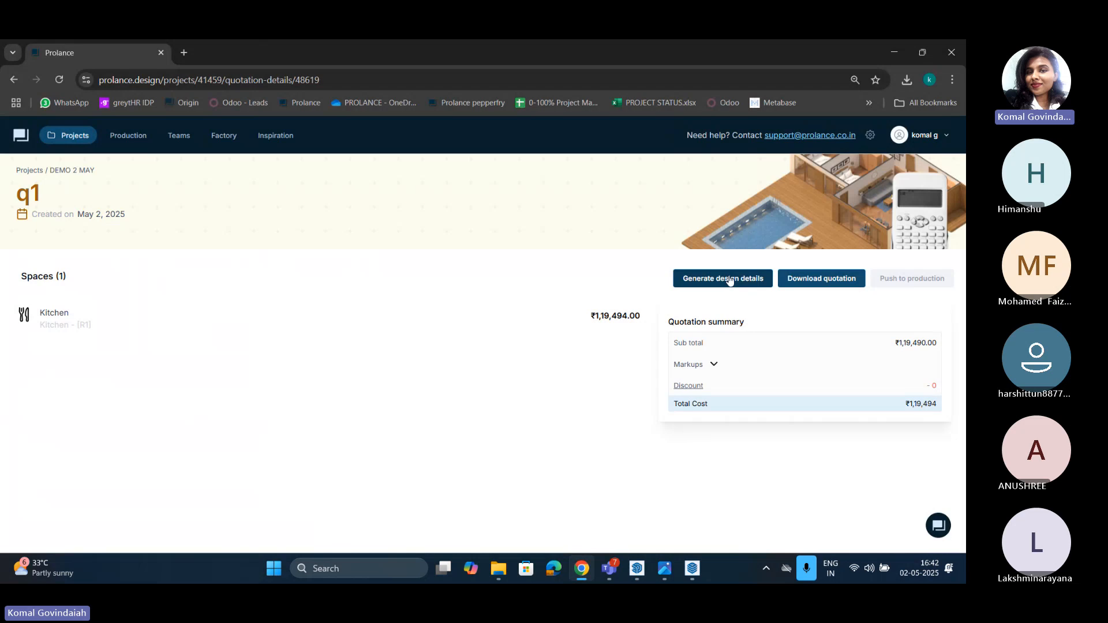
{"action": "left_click", "coordinate": [730, 280]}
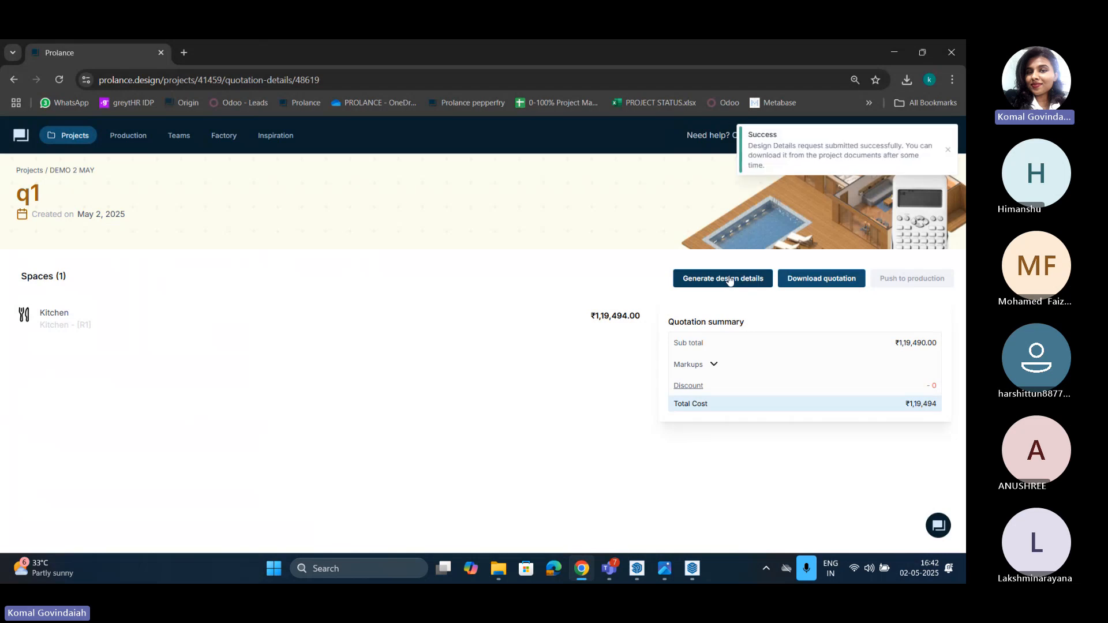
Step: Return to the DEMO 2 MAY project and check its reports and quotations for the requested design details
{"action": "left_click", "coordinate": [69, 171]}
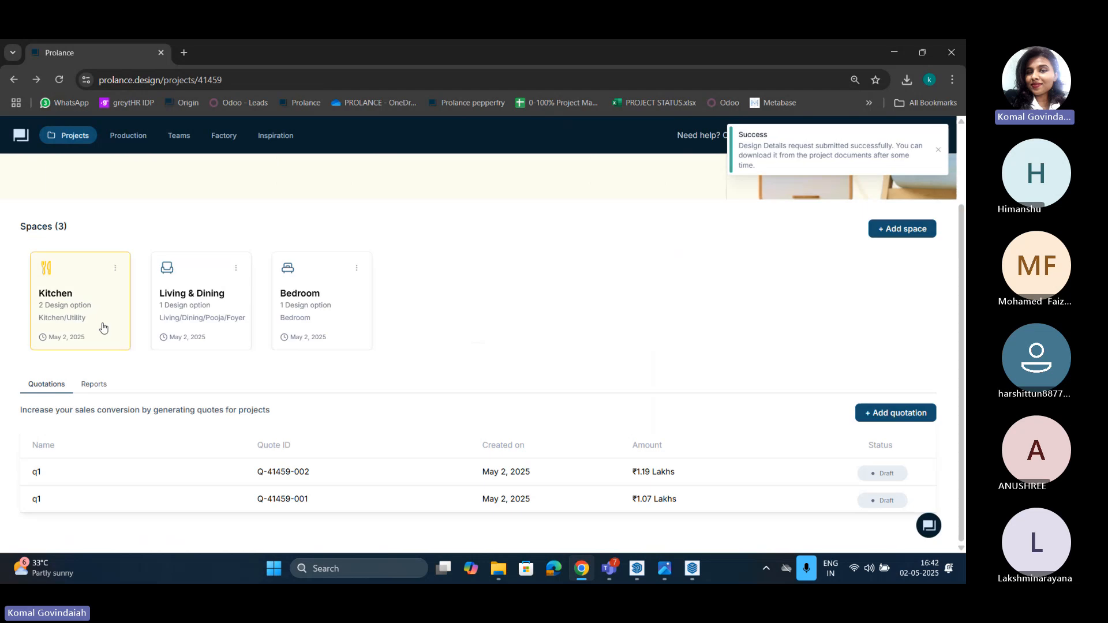
{"action": "left_click", "coordinate": [94, 385]}
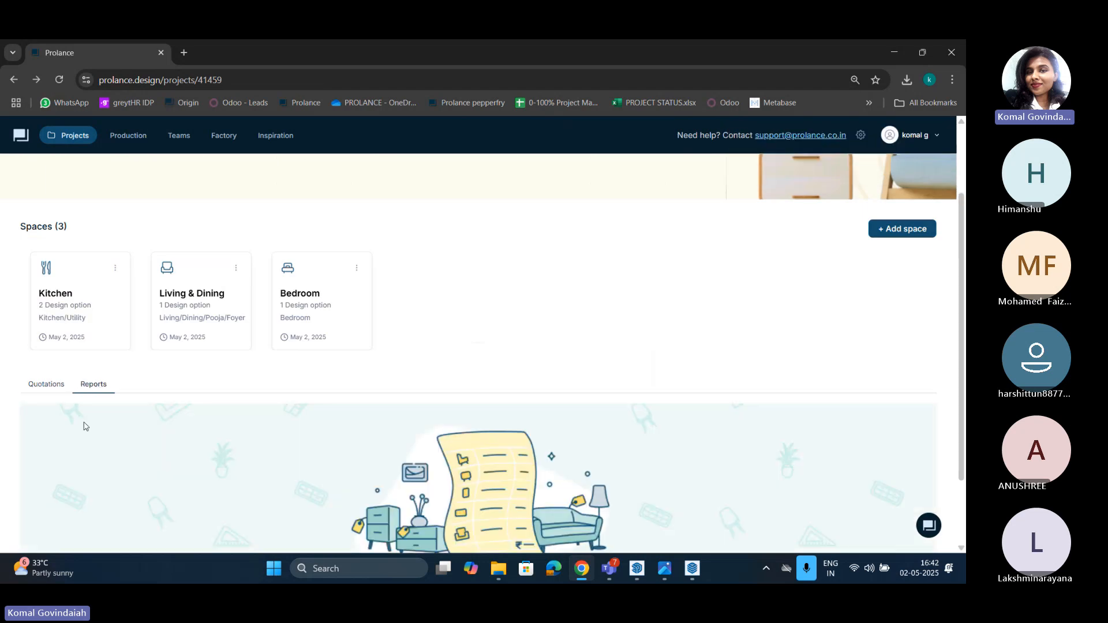
{"action": "left_click", "coordinate": [48, 387]}
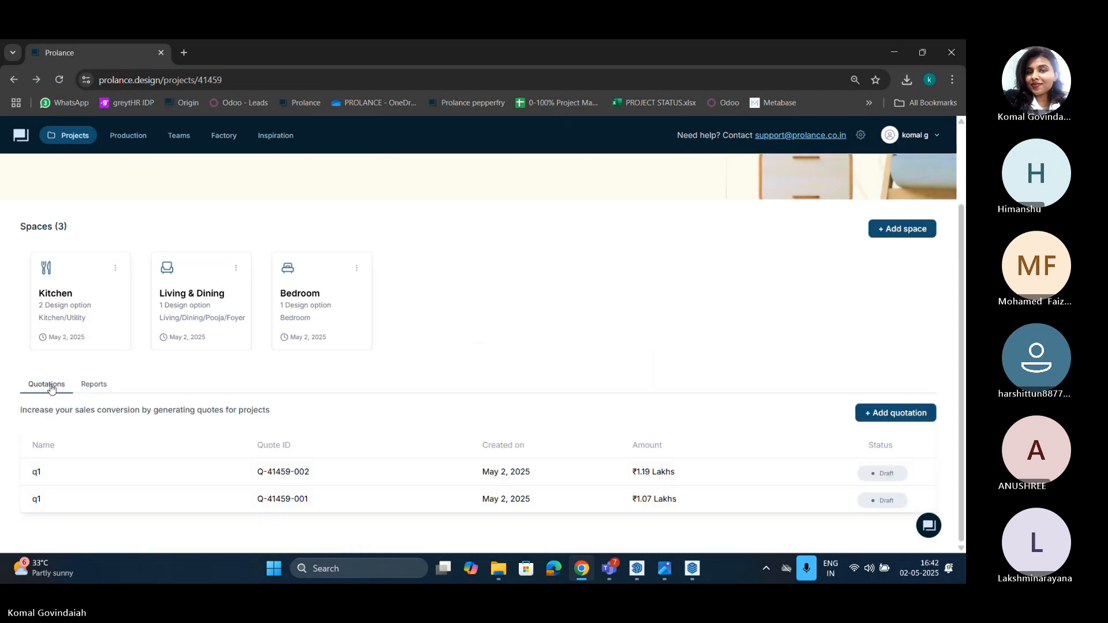
{"action": "left_click", "coordinate": [96, 389]}
{"action": "scroll", "coordinate": [90, 358], "scroll_direction": "up", "scroll_amount": 2}
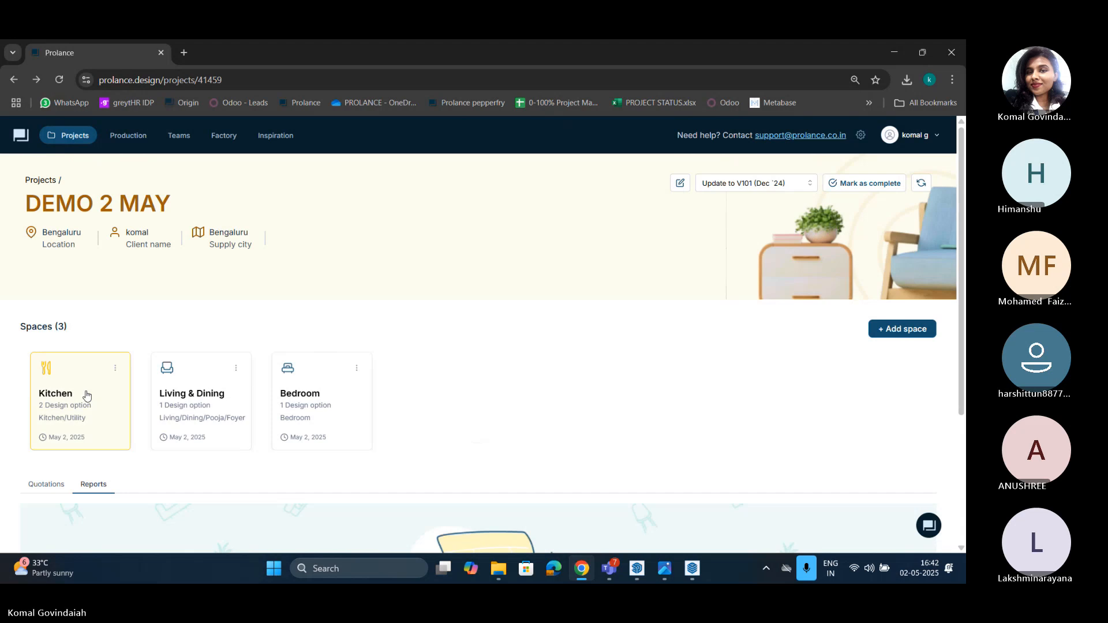
{"action": "left_click", "coordinate": [59, 490]}
{"action": "scroll", "coordinate": [757, 364], "scroll_direction": "down", "scroll_amount": 2}
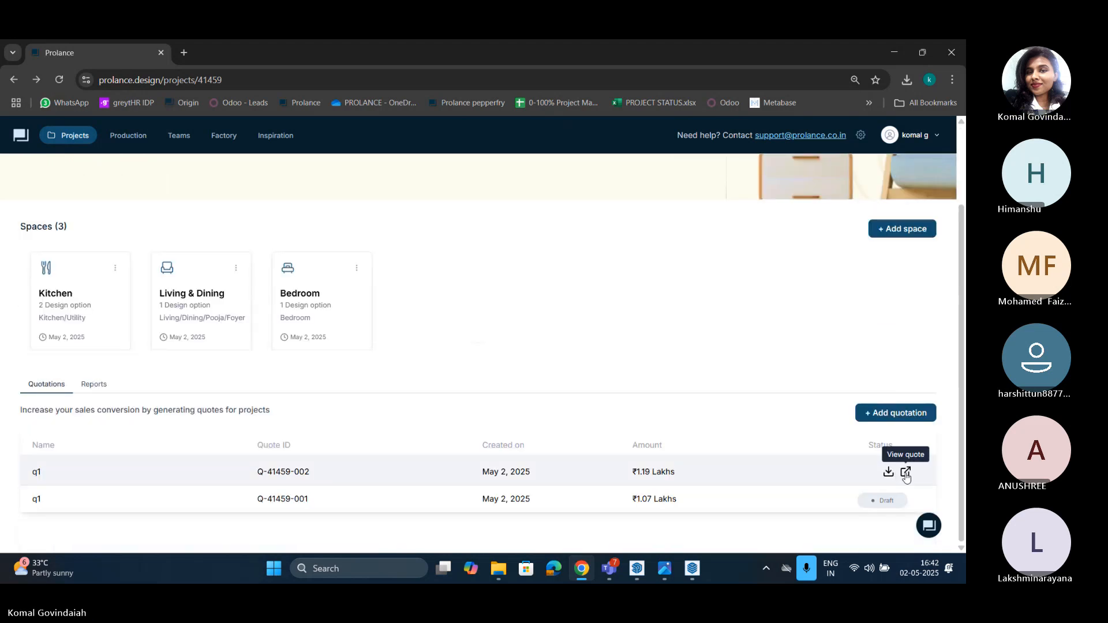
Step: Try to generate the design details again from the ₹1.19 Lakhs q1 quotation, and return to the project
{"action": "left_click", "coordinate": [907, 470]}
{"action": "left_click", "coordinate": [725, 279]}
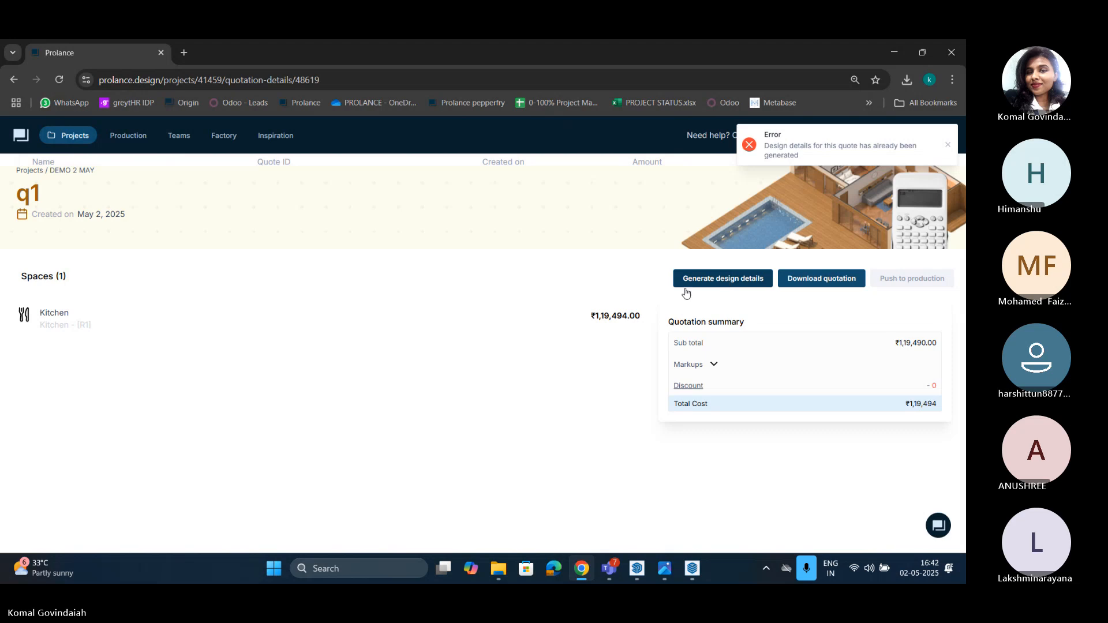
{"action": "left_click", "coordinate": [14, 79]}
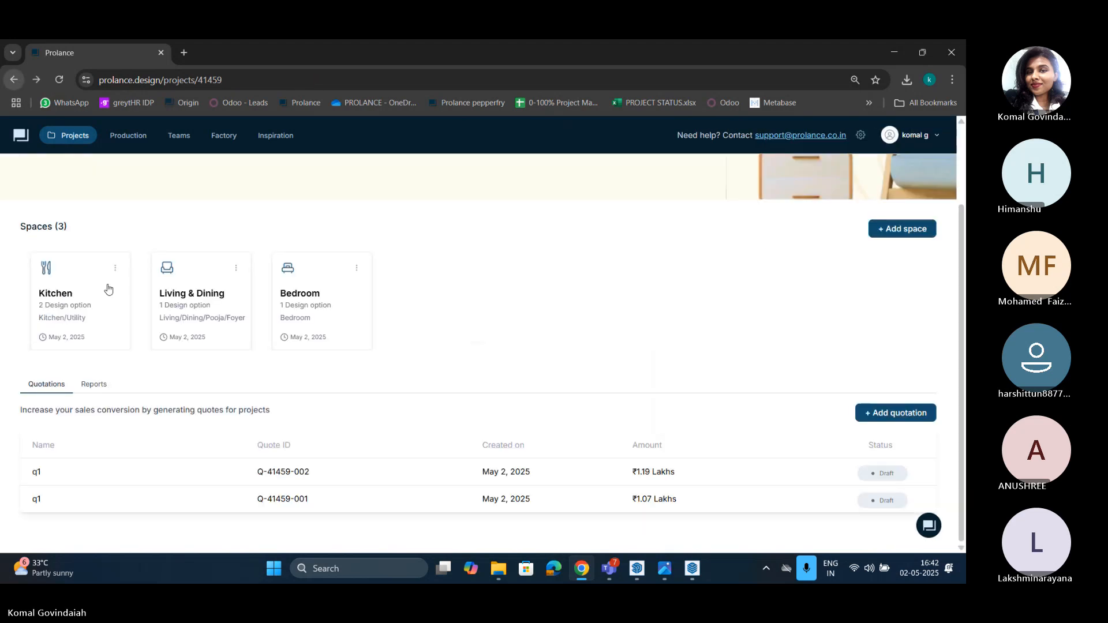
Step: Reload the project page and look for the design details in its reports, quotations and Kitchen space
{"action": "left_click", "coordinate": [94, 385]}
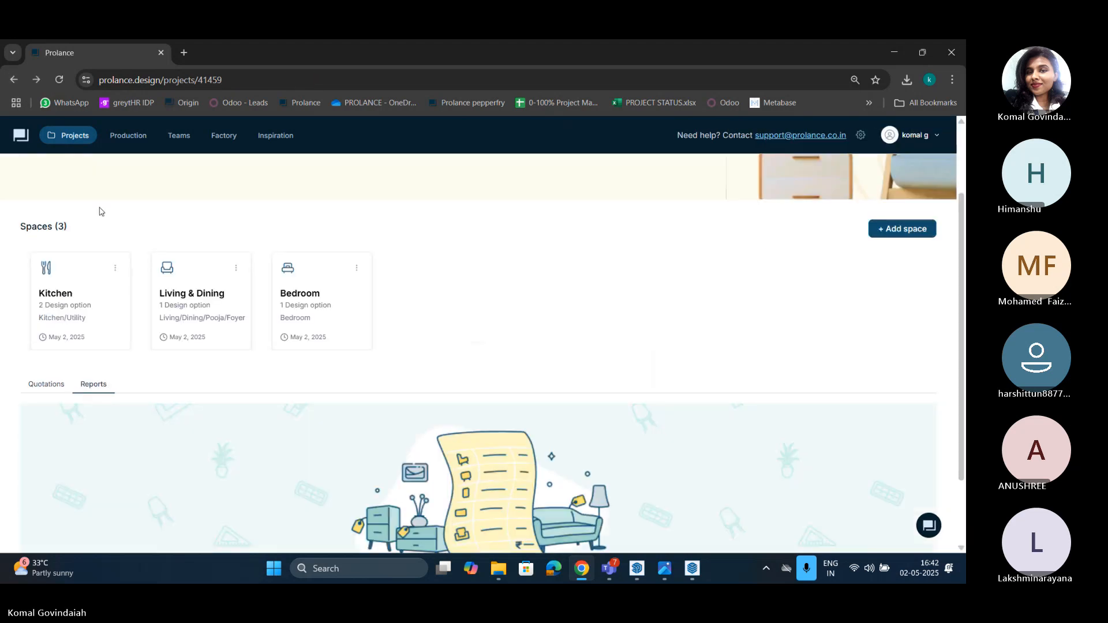
{"action": "left_click", "coordinate": [61, 82]}
{"action": "left_click", "coordinate": [95, 489]}
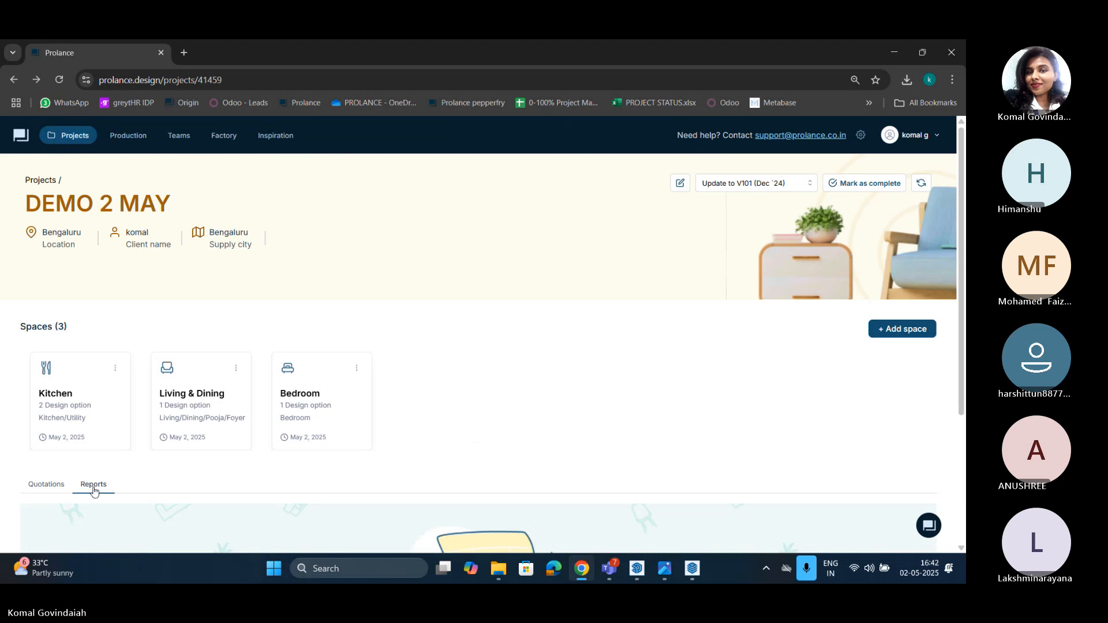
{"action": "left_click", "coordinate": [55, 488]}
{"action": "scroll", "coordinate": [74, 458], "scroll_direction": "down", "scroll_amount": 2}
{"action": "left_click", "coordinate": [90, 386]}
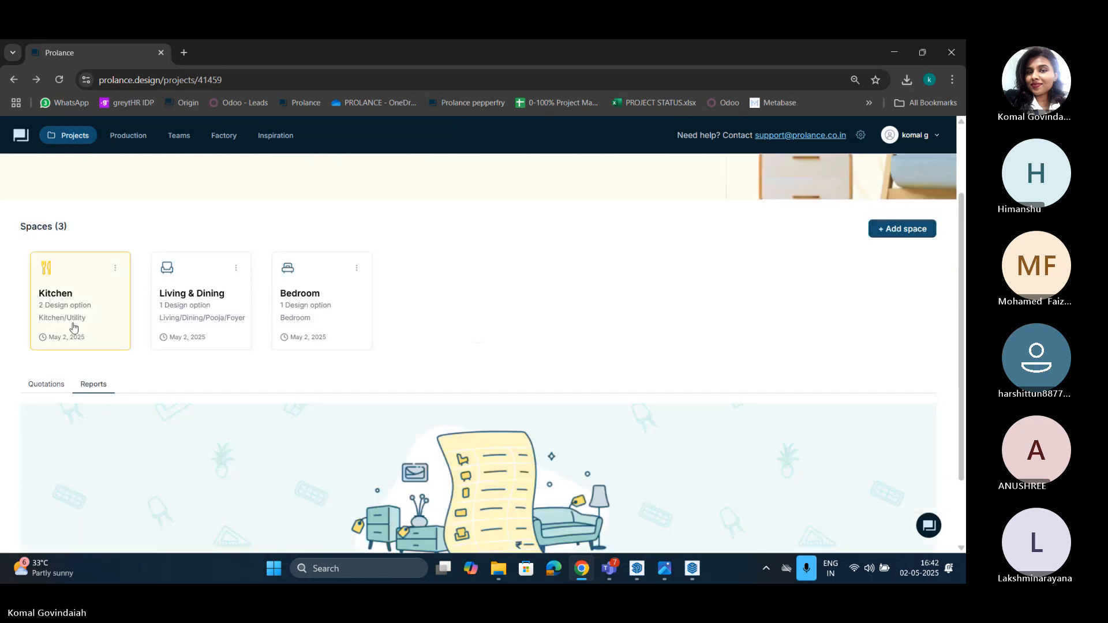
{"action": "left_click", "coordinate": [79, 345]}
{"action": "left_click", "coordinate": [14, 79]}
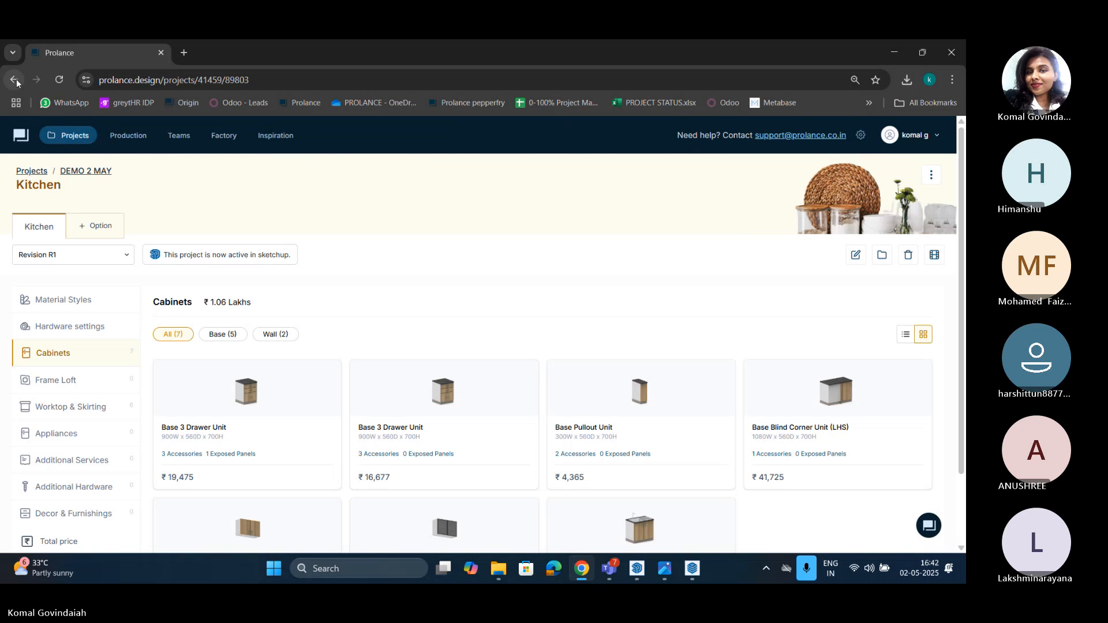
Step: Check the project's reports once more and download the ₹1.19 Lakhs q1 quotation from the quotations list
{"action": "left_click", "coordinate": [109, 387]}
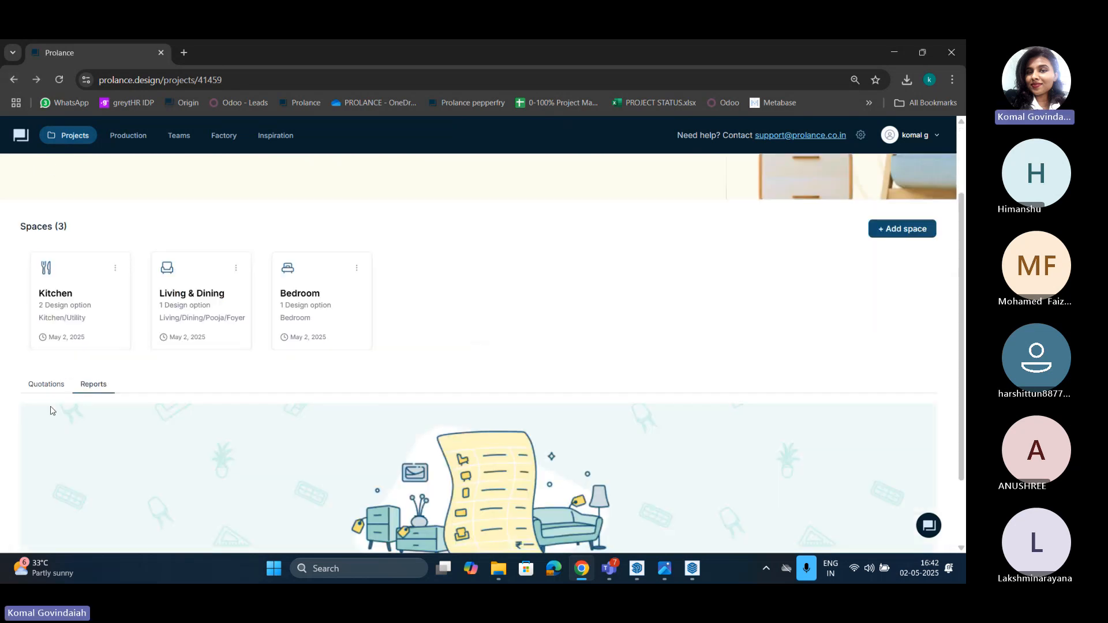
{"action": "scroll", "coordinate": [69, 415], "scroll_direction": "down", "scroll_amount": 1}
{"action": "left_click", "coordinate": [46, 321]}
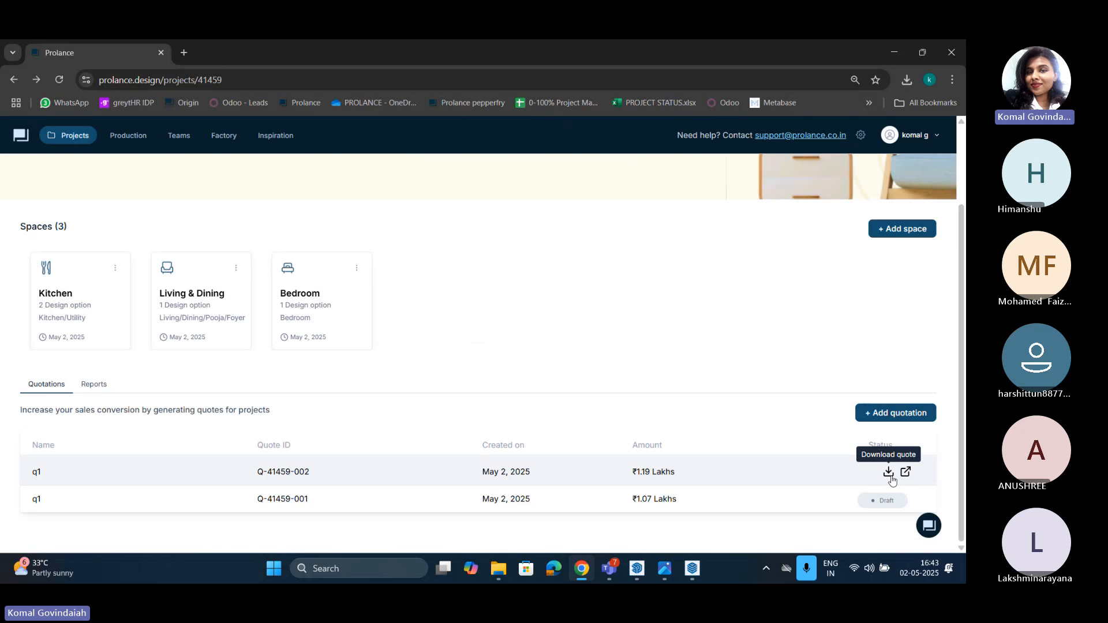
{"action": "left_click", "coordinate": [889, 472]}
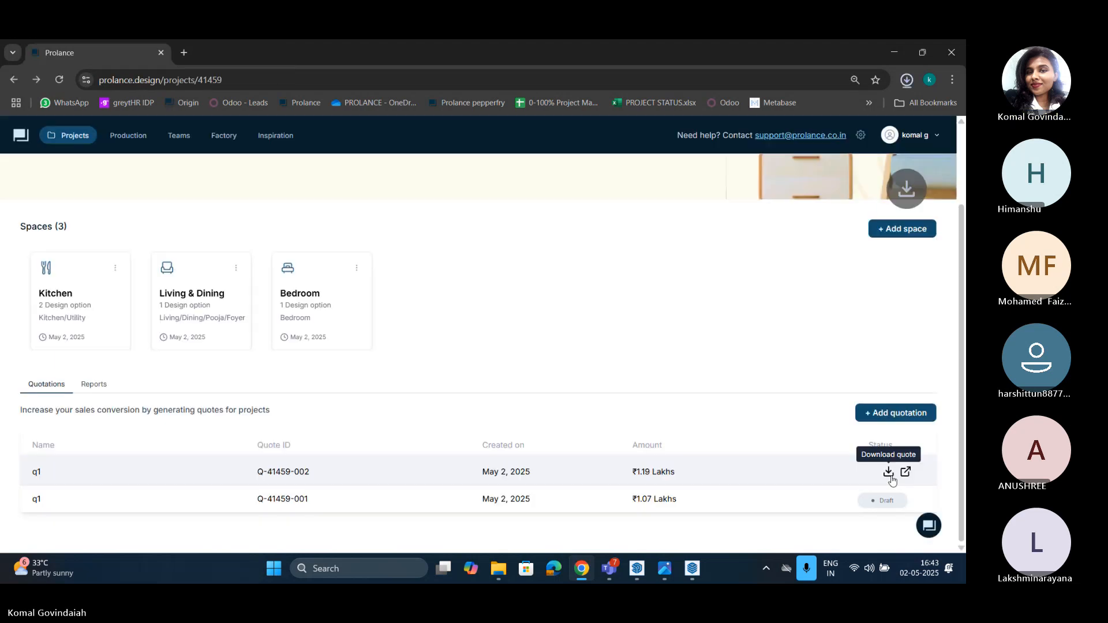
Step: Switch to the Demo folder and open the "DesignDetails-22704-Kit - Copied" Excel worksheet from the DesignDetails-quote-11957 archive
{"action": "left_click", "coordinate": [890, 45]}
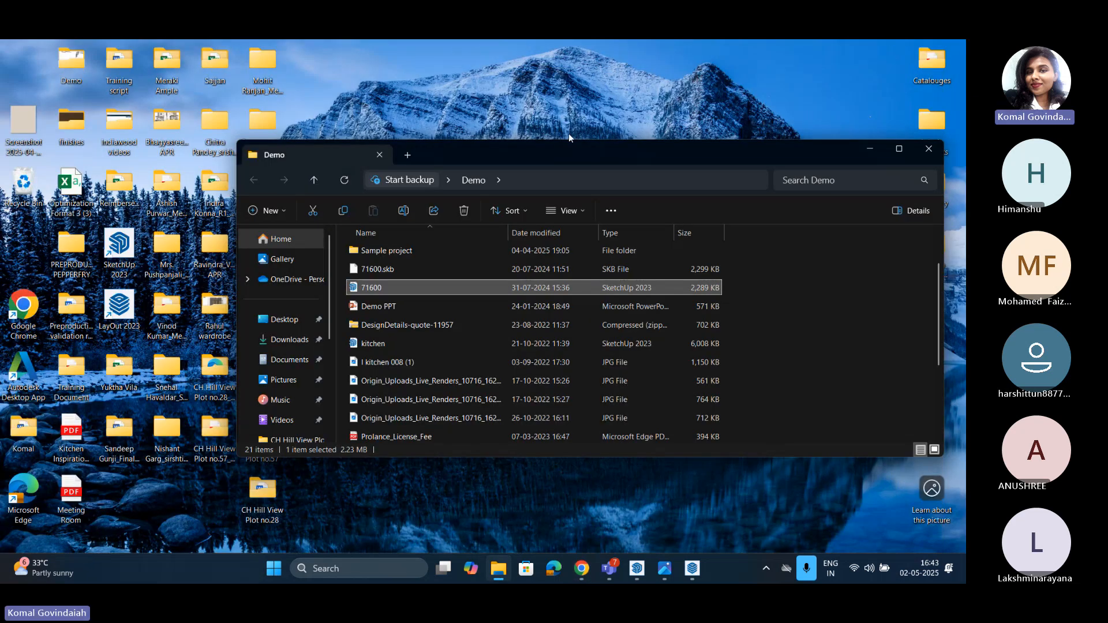
{"action": "left_click", "coordinate": [427, 103]}
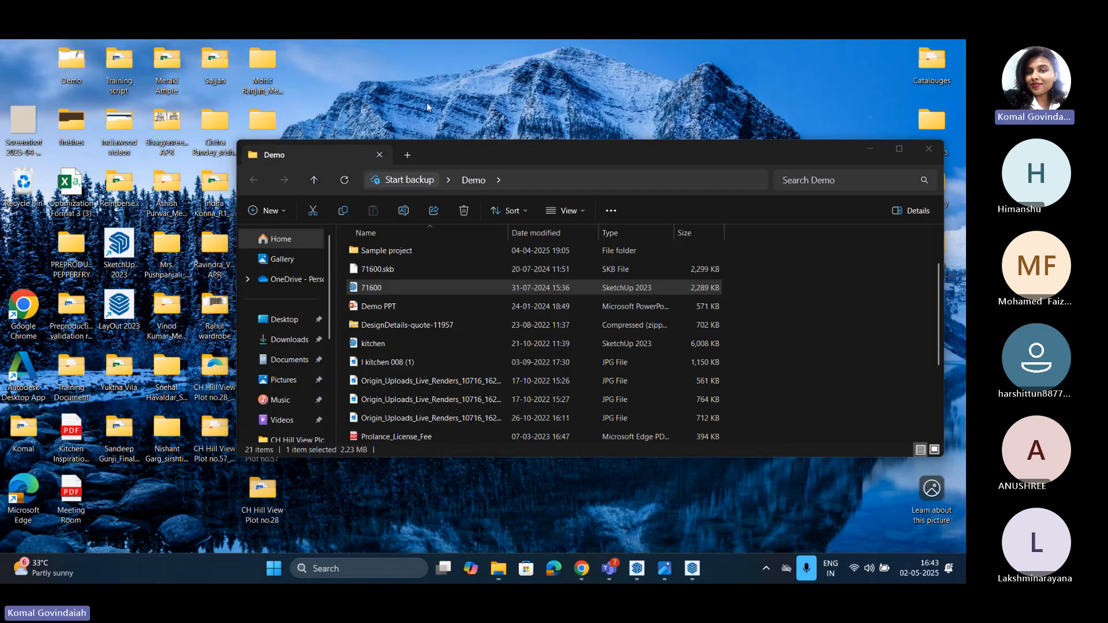
{"action": "double_click", "coordinate": [406, 326]}
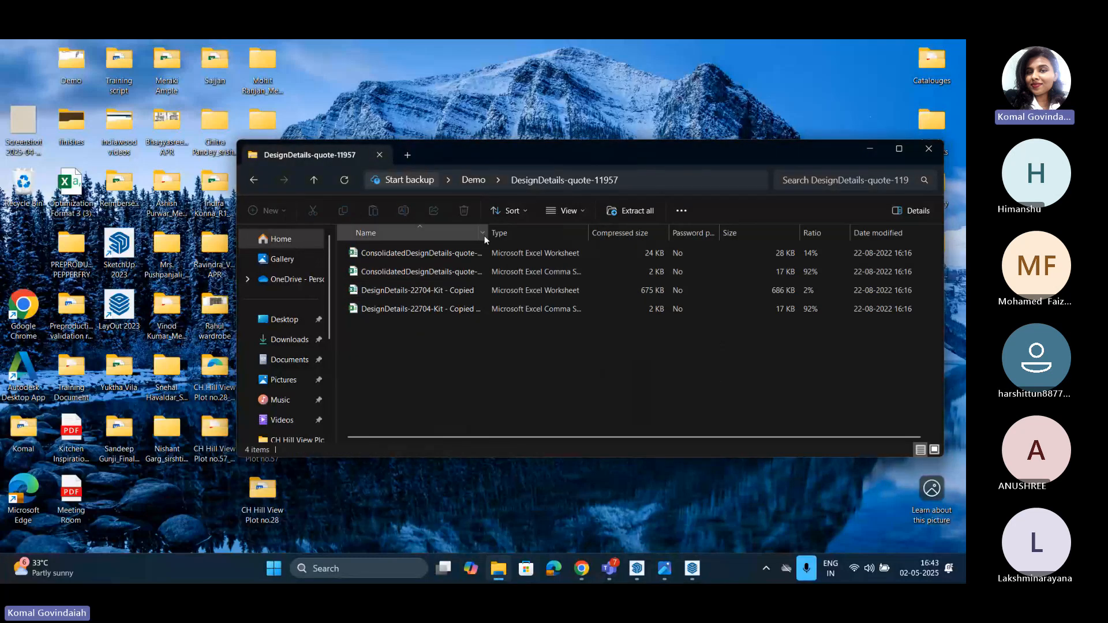
{"action": "left_click_drag", "start_coordinate": [496, 233], "coordinate": [646, 232]}
{"action": "double_click", "coordinate": [472, 289]}
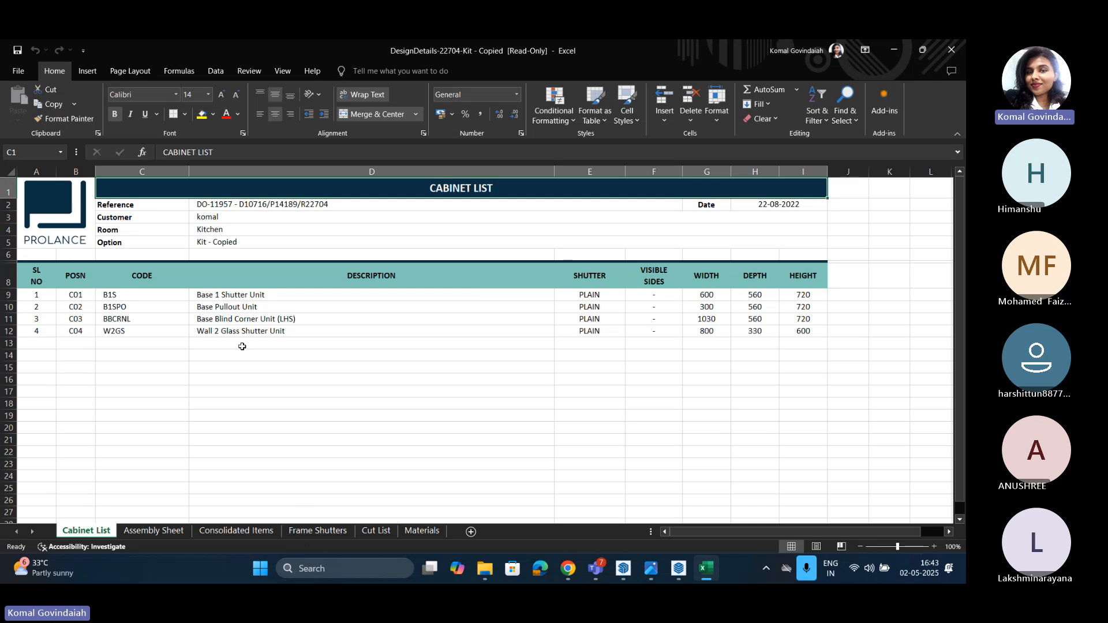
Step: Examine the carcass panels, shutter panels, accessories and hardware of cabinets C01 to C03 on the Assembly Sheet
{"action": "left_click", "coordinate": [175, 534]}
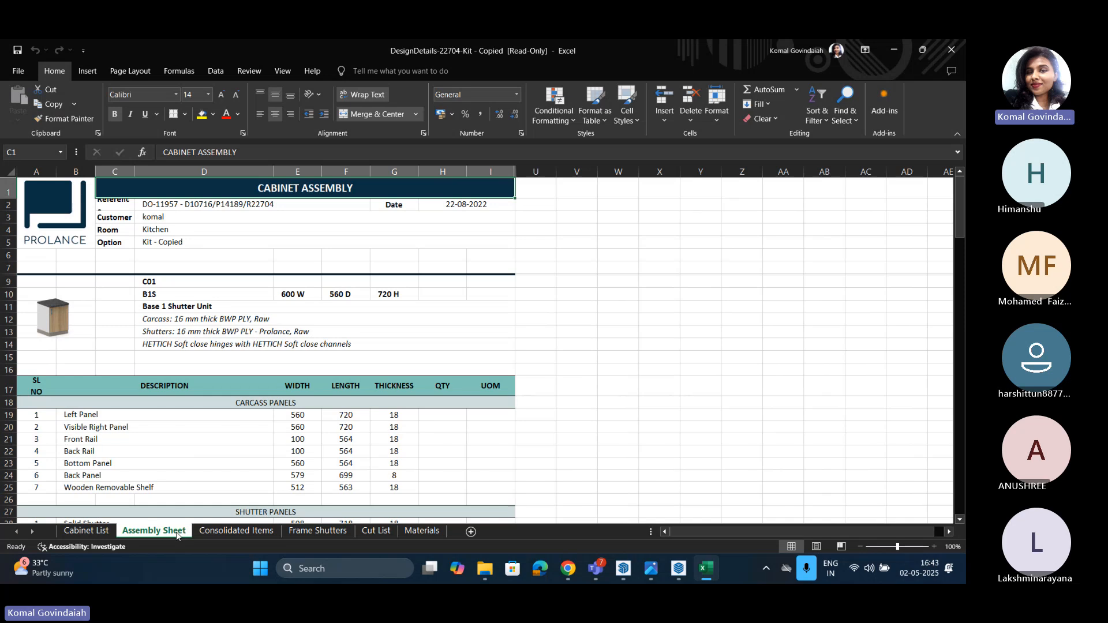
{"action": "scroll", "coordinate": [197, 317], "scroll_direction": "down", "scroll_amount": 2}
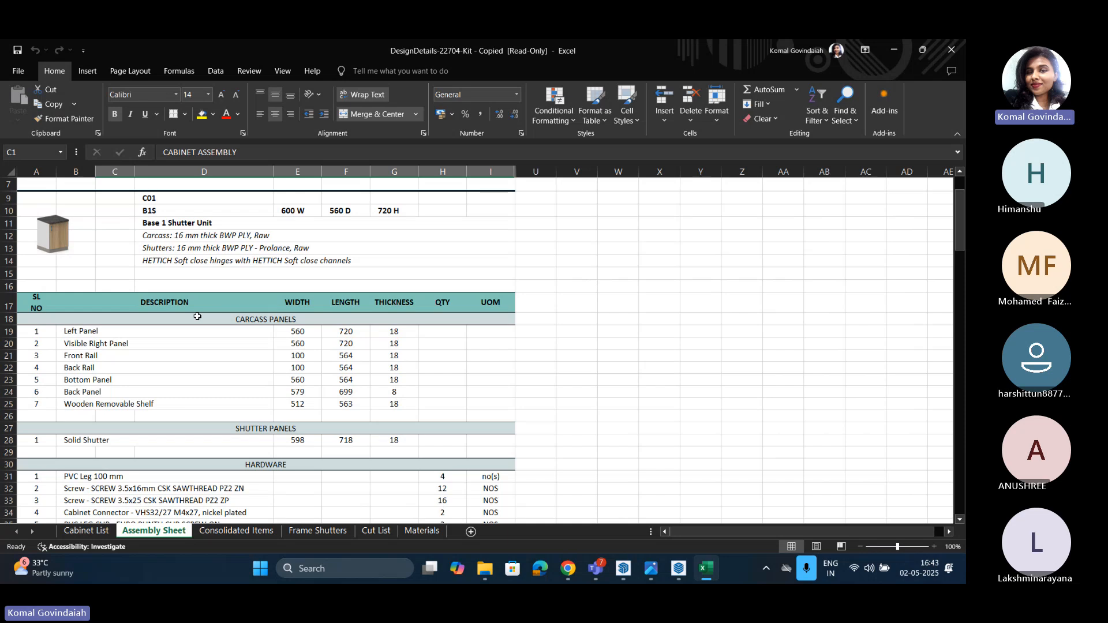
{"action": "scroll", "coordinate": [180, 314], "scroll_direction": "up", "scroll_amount": 1}
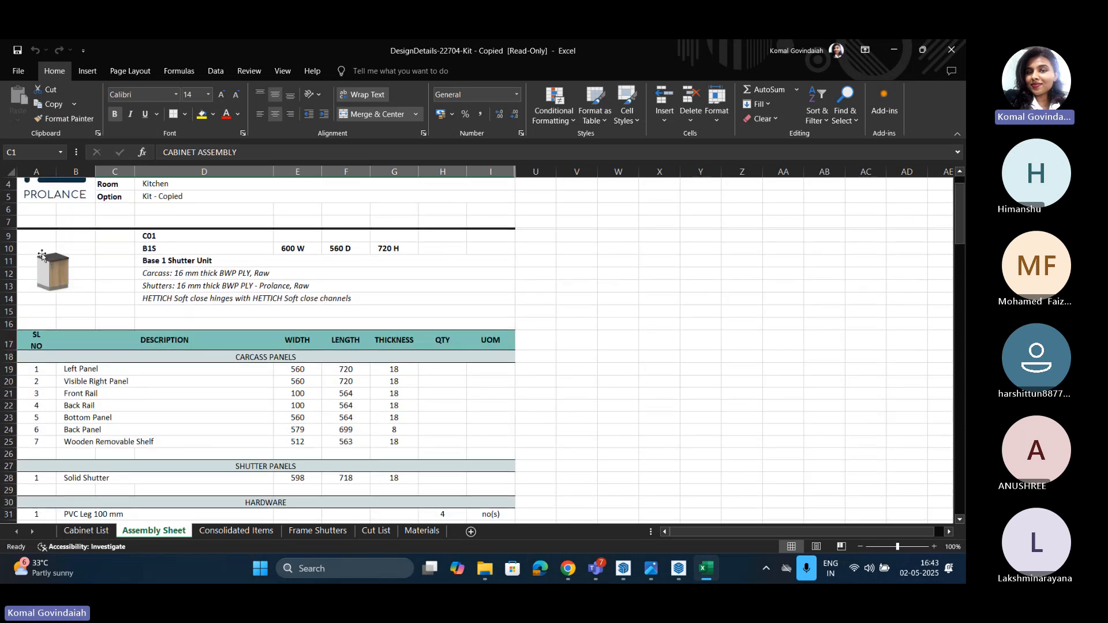
{"action": "scroll", "coordinate": [77, 309], "scroll_direction": "down", "scroll_amount": 14}
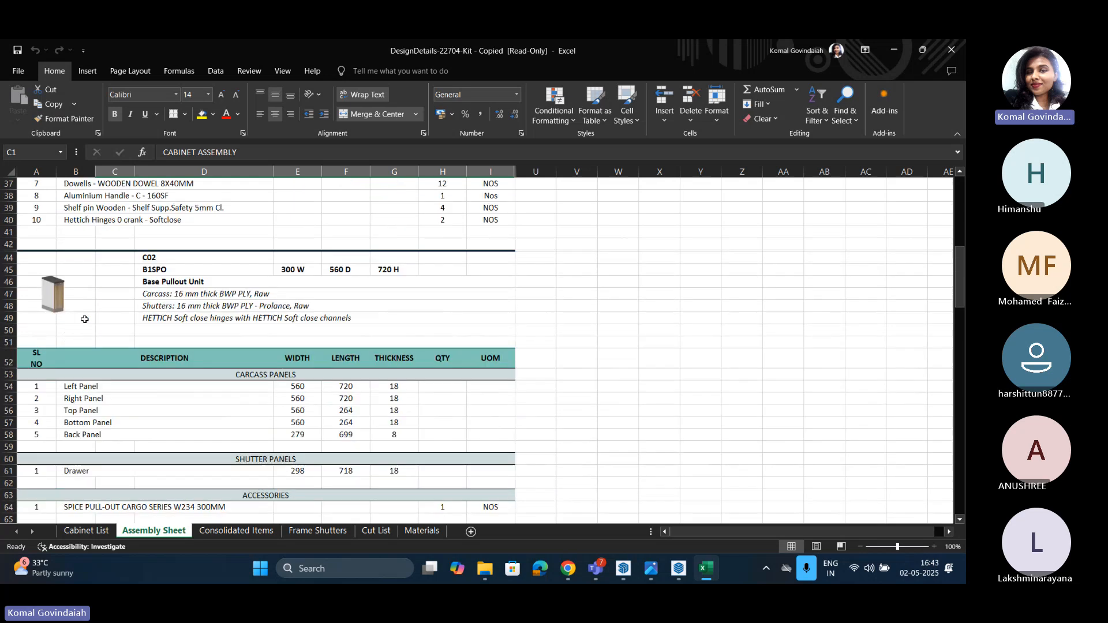
{"action": "scroll", "coordinate": [85, 321], "scroll_direction": "down", "scroll_amount": 1}
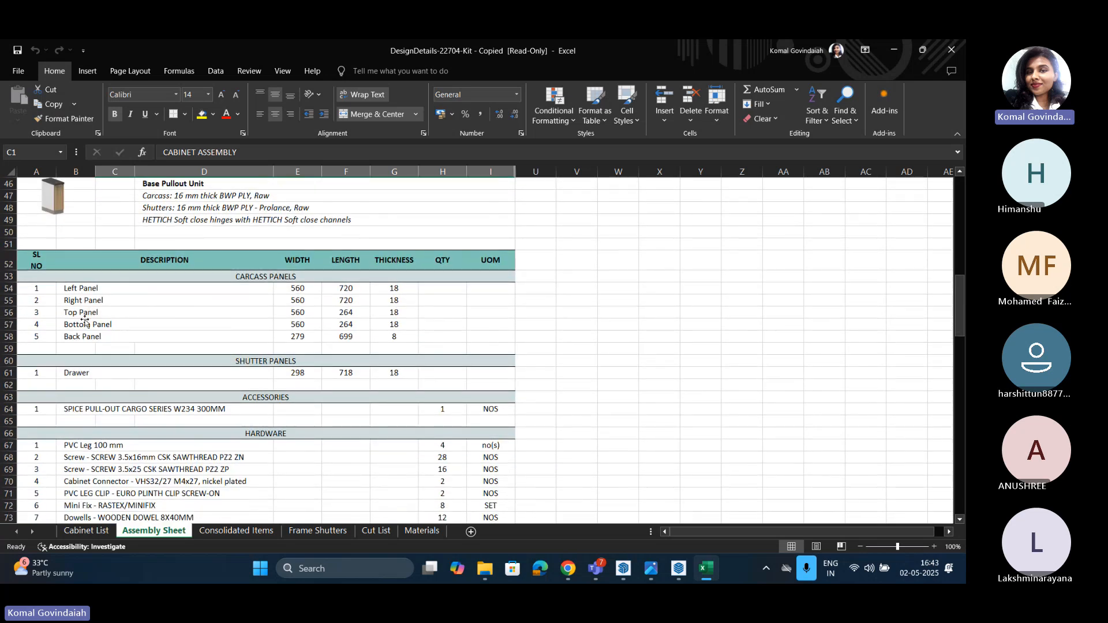
{"action": "scroll", "coordinate": [84, 321], "scroll_direction": "down", "scroll_amount": 5}
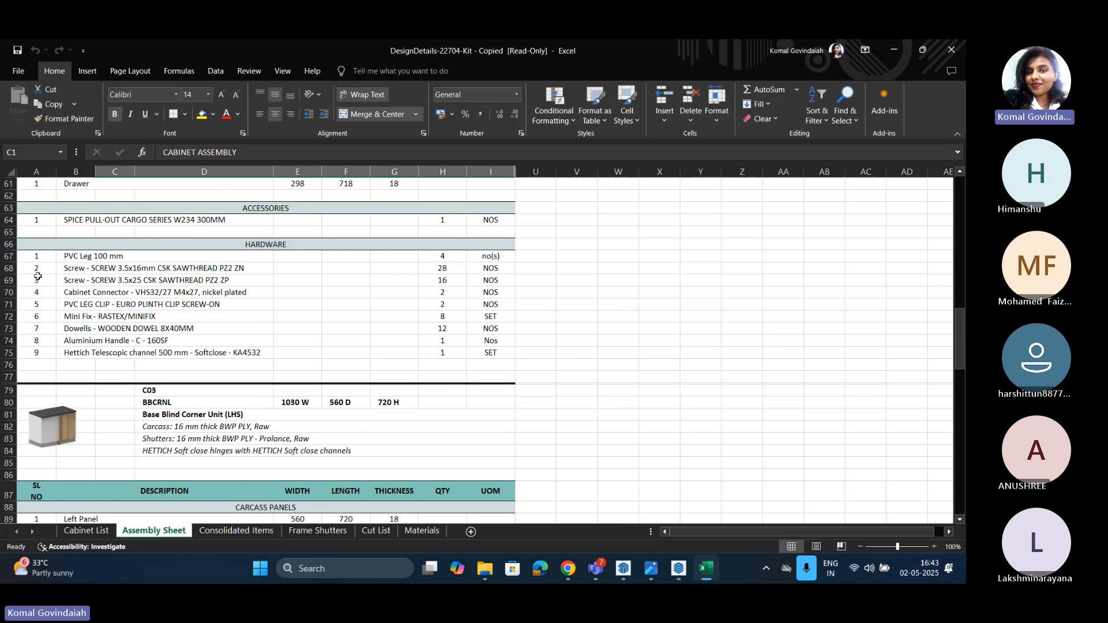
{"action": "scroll", "coordinate": [152, 393], "scroll_direction": "down", "scroll_amount": 3}
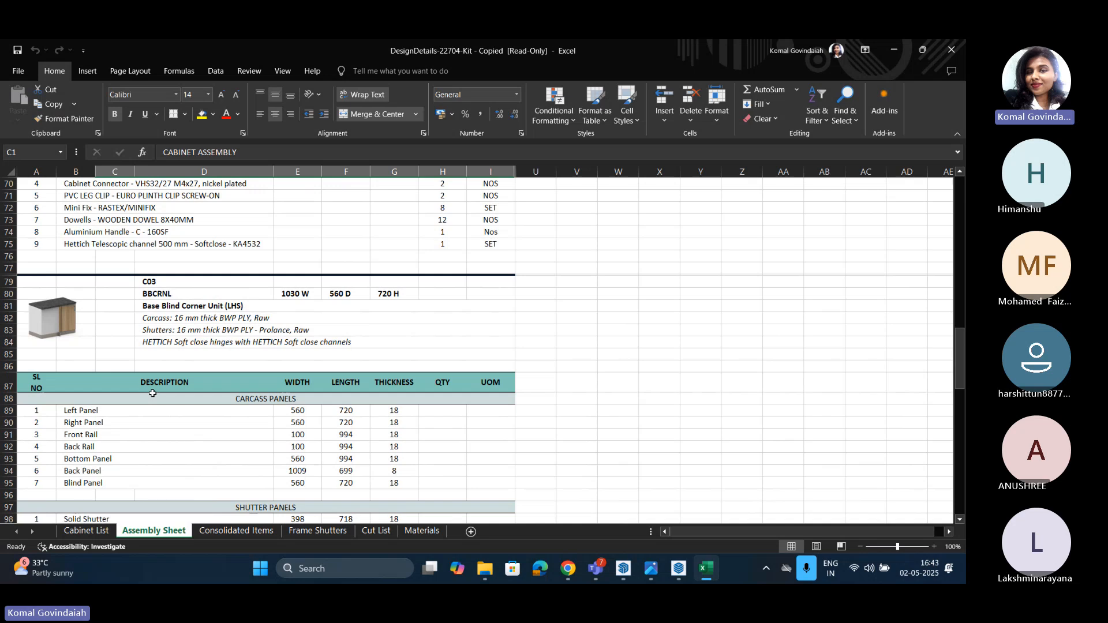
{"action": "scroll", "coordinate": [153, 393], "scroll_direction": "down", "scroll_amount": 4}
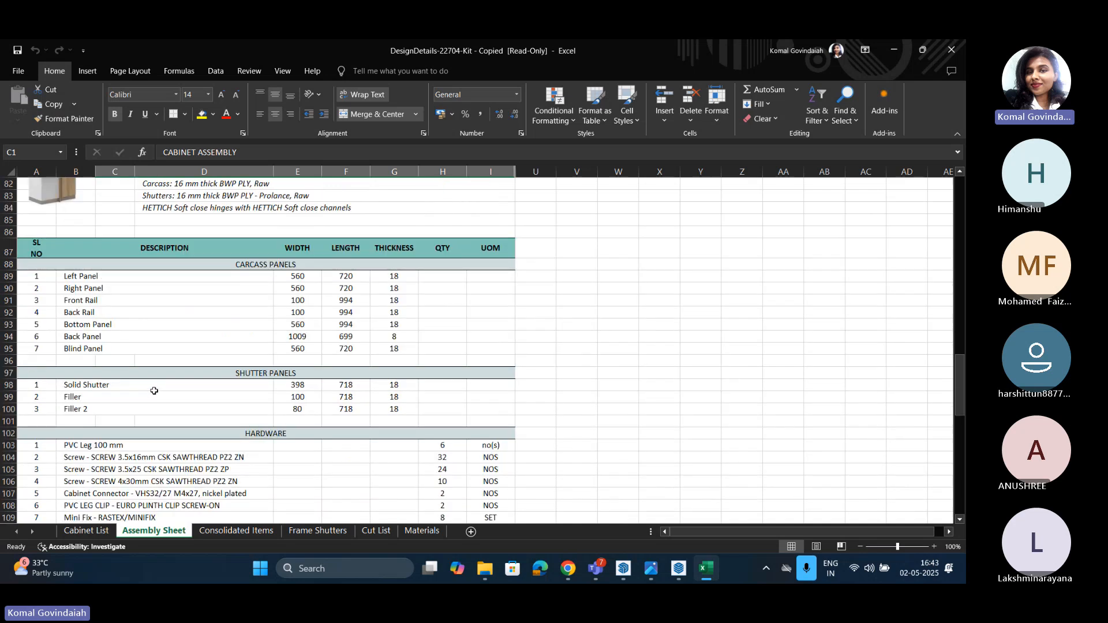
{"action": "scroll", "coordinate": [154, 391], "scroll_direction": "down", "scroll_amount": 2}
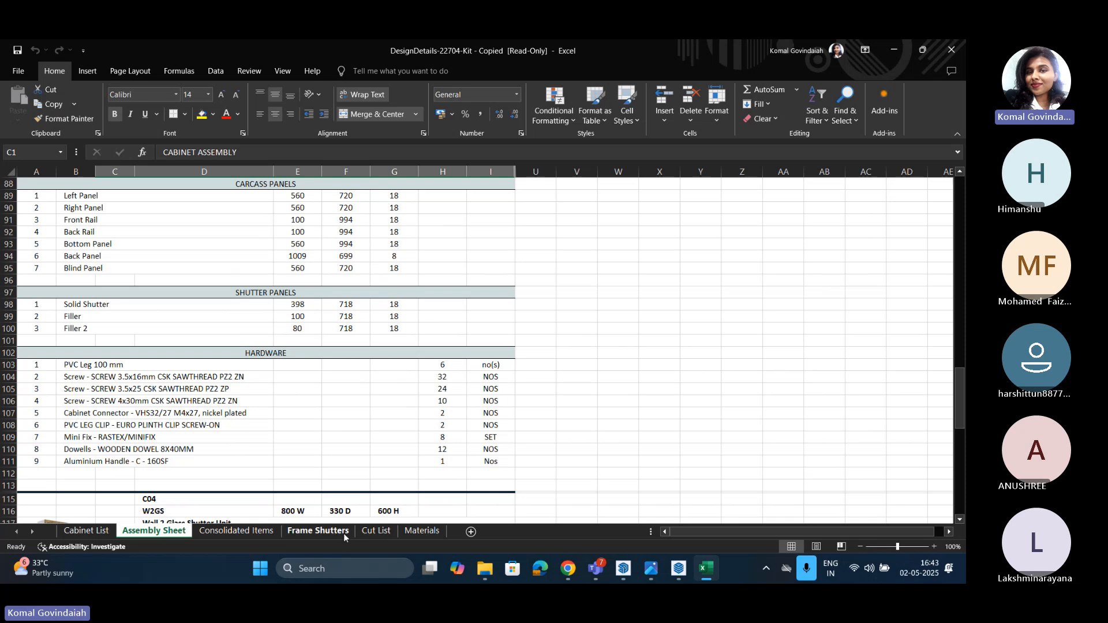
Step: Review the material quantities, manufacturer codes and makes on the Consolidated Items sheet
{"action": "left_click", "coordinate": [234, 531]}
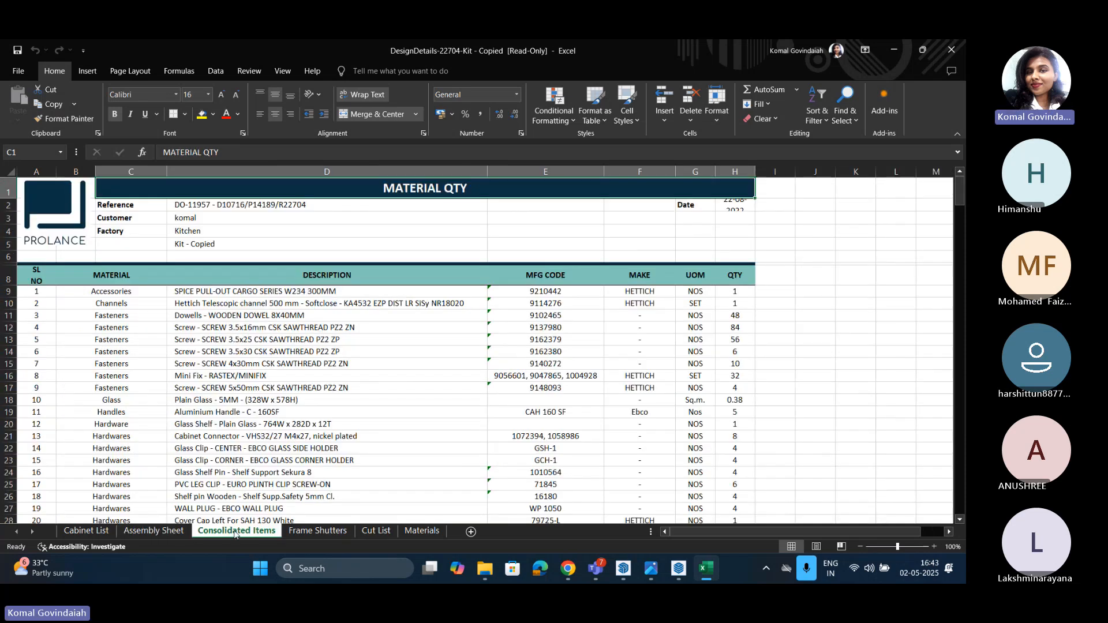
{"action": "scroll", "coordinate": [229, 503], "scroll_direction": "down", "scroll_amount": 3}
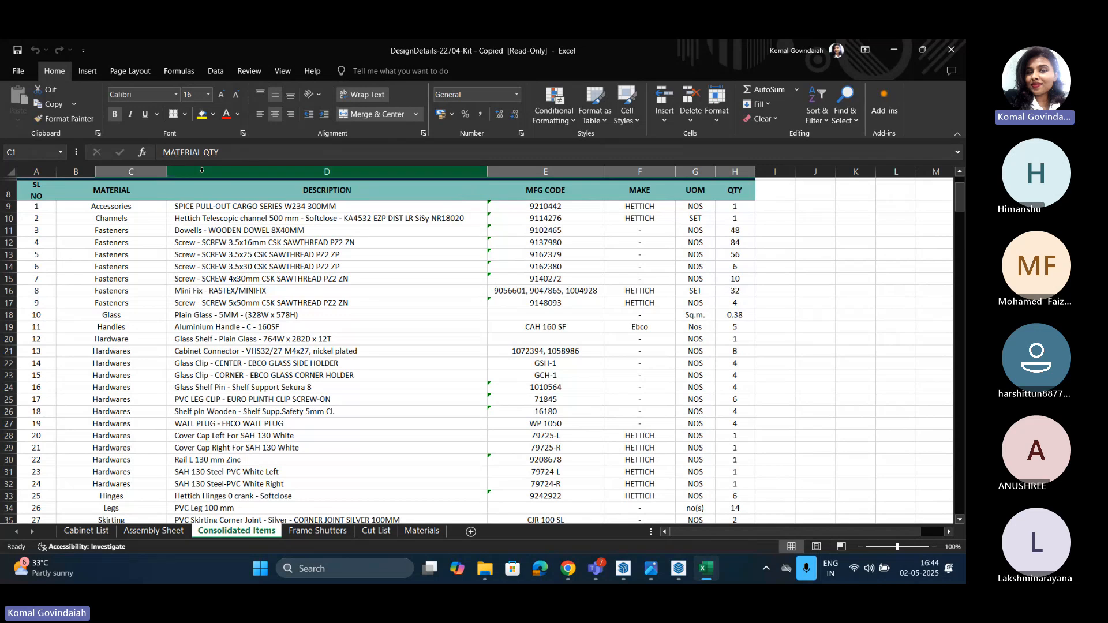
{"action": "scroll", "coordinate": [140, 365], "scroll_direction": "down", "scroll_amount": 2}
{"action": "scroll", "coordinate": [139, 366], "scroll_direction": "down", "scroll_amount": 2}
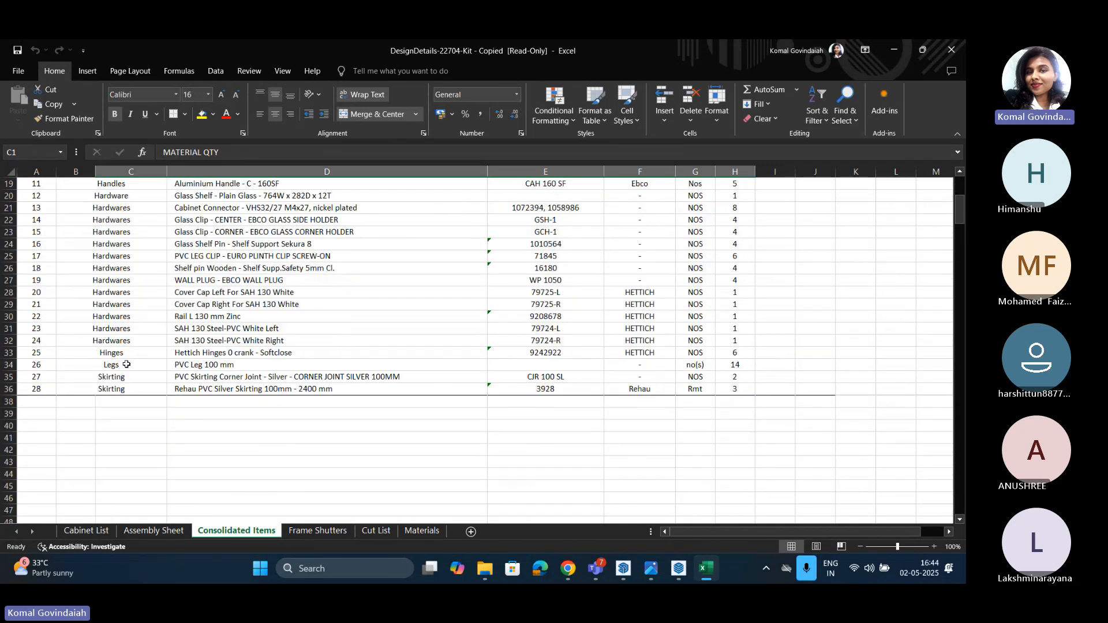
{"action": "scroll", "coordinate": [231, 394], "scroll_direction": "up", "scroll_amount": 2}
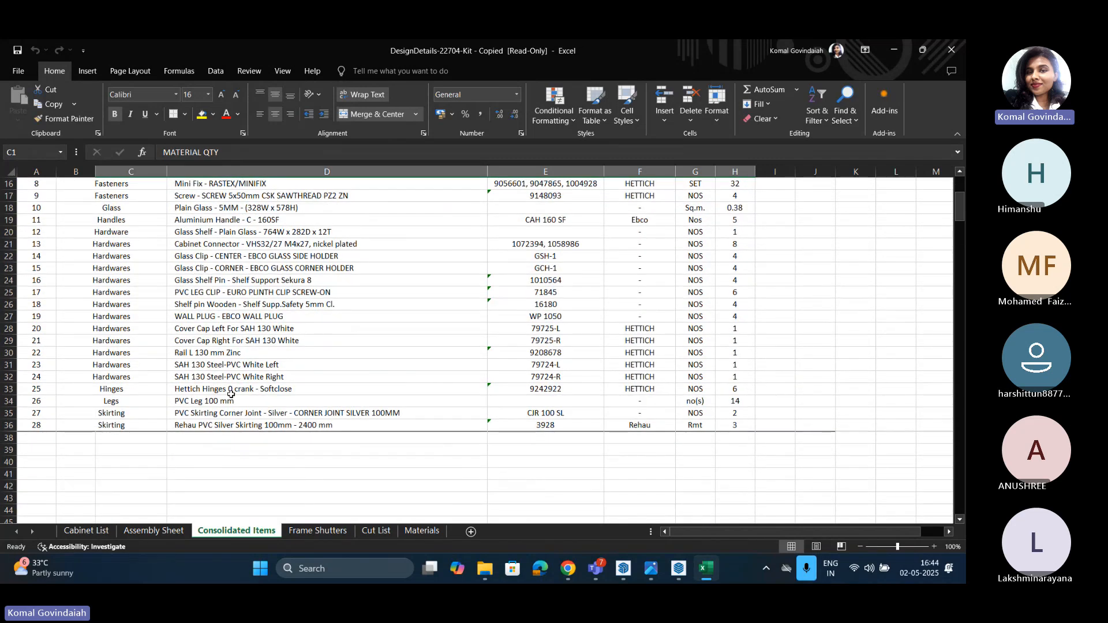
Step: Review the Cut List sheet's panels, including their codes, panel core, board names, sizes and edge bands
{"action": "left_click", "coordinate": [378, 531]}
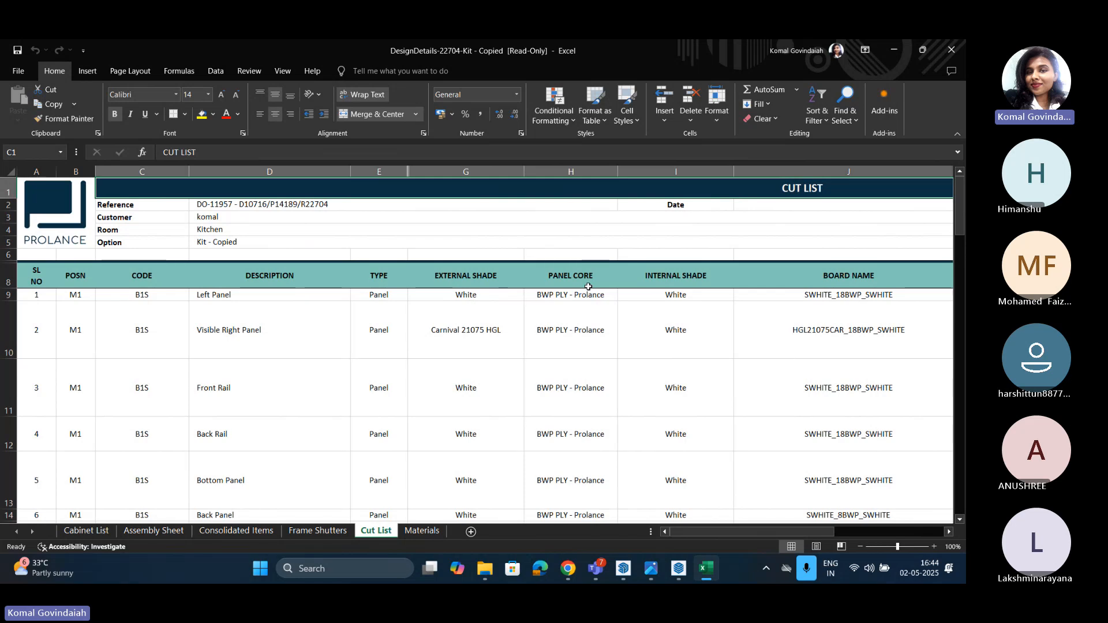
{"action": "left_click", "coordinate": [6, 295]}
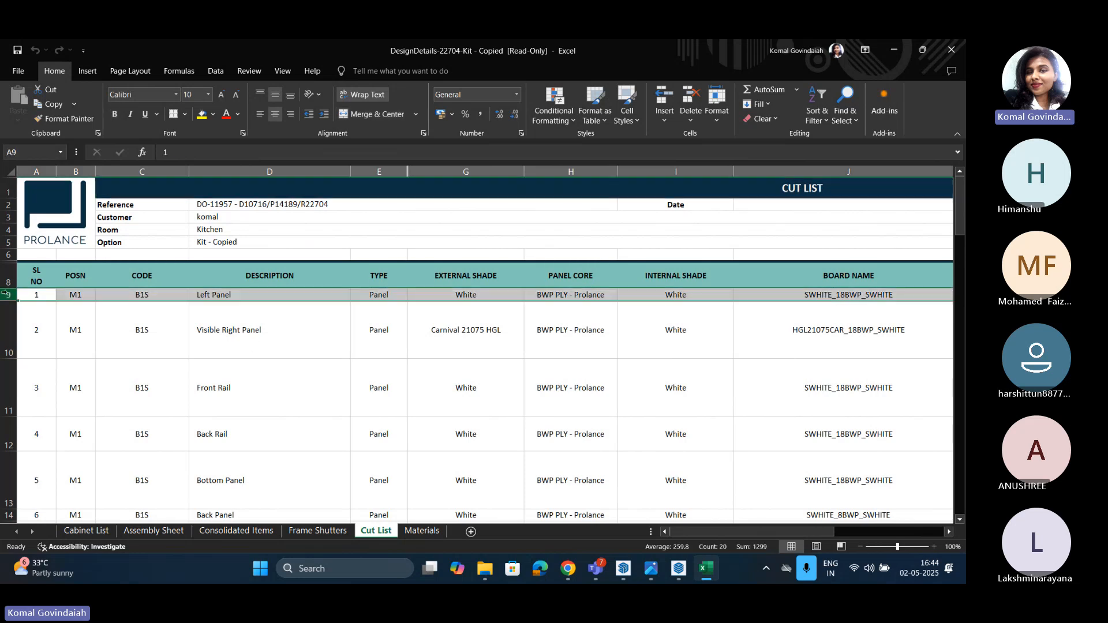
{"action": "left_click", "coordinate": [78, 296]}
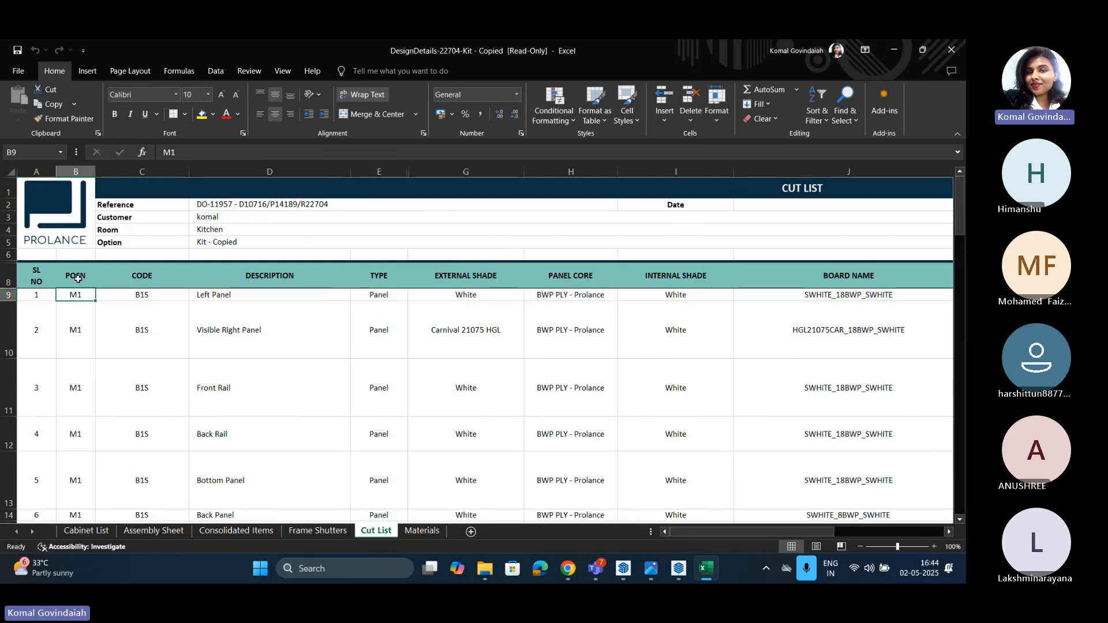
{"action": "left_click", "coordinate": [130, 295]}
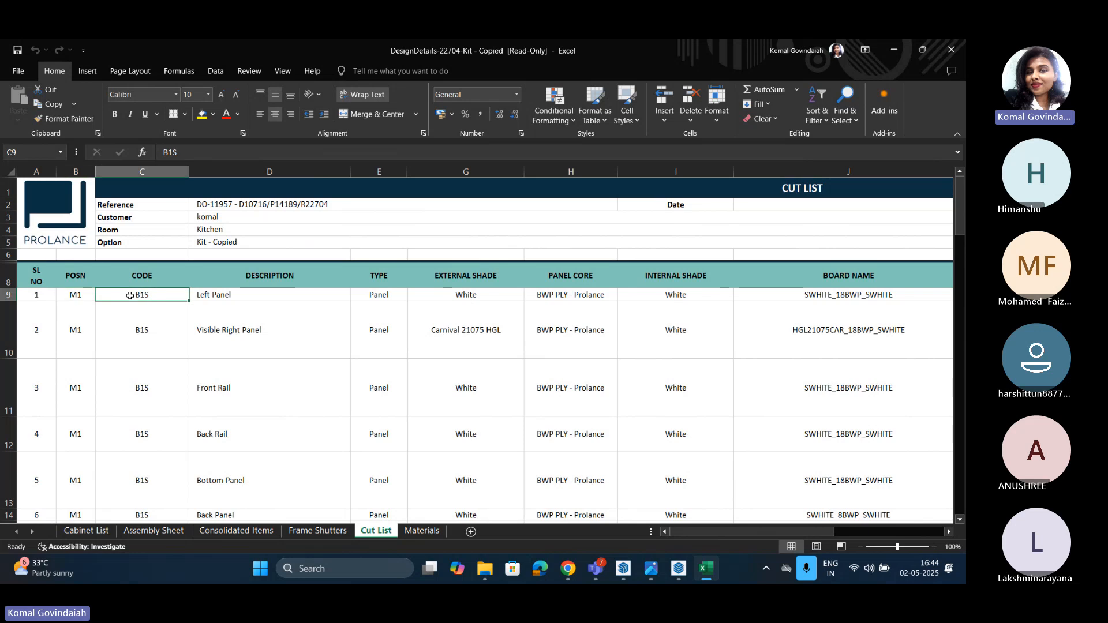
{"action": "left_click", "coordinate": [8, 295]}
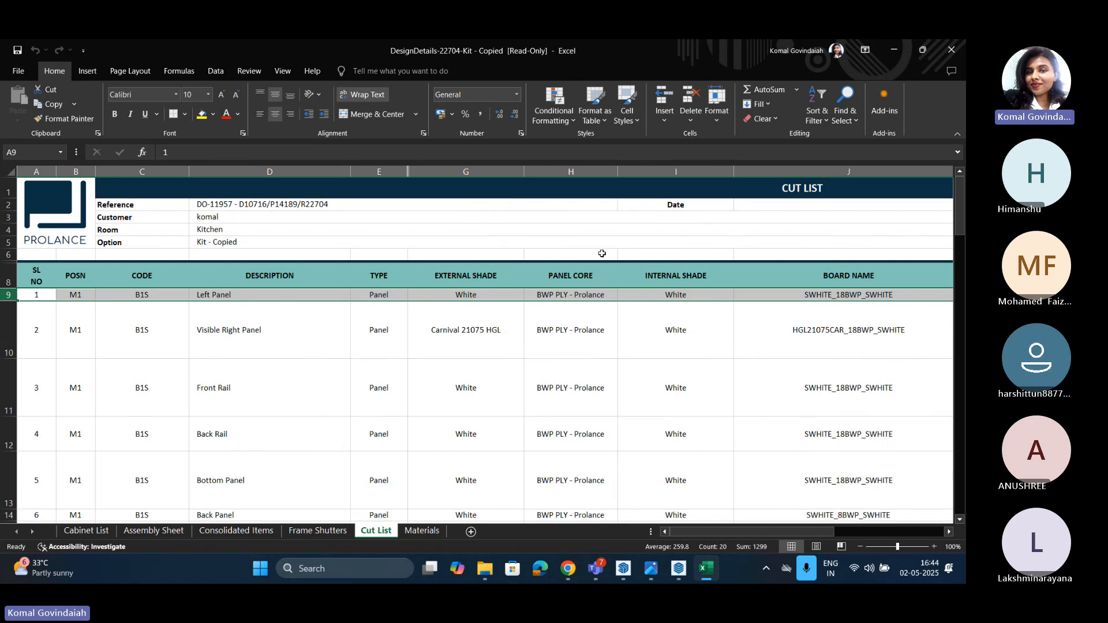
{"action": "left_click", "coordinate": [589, 172]}
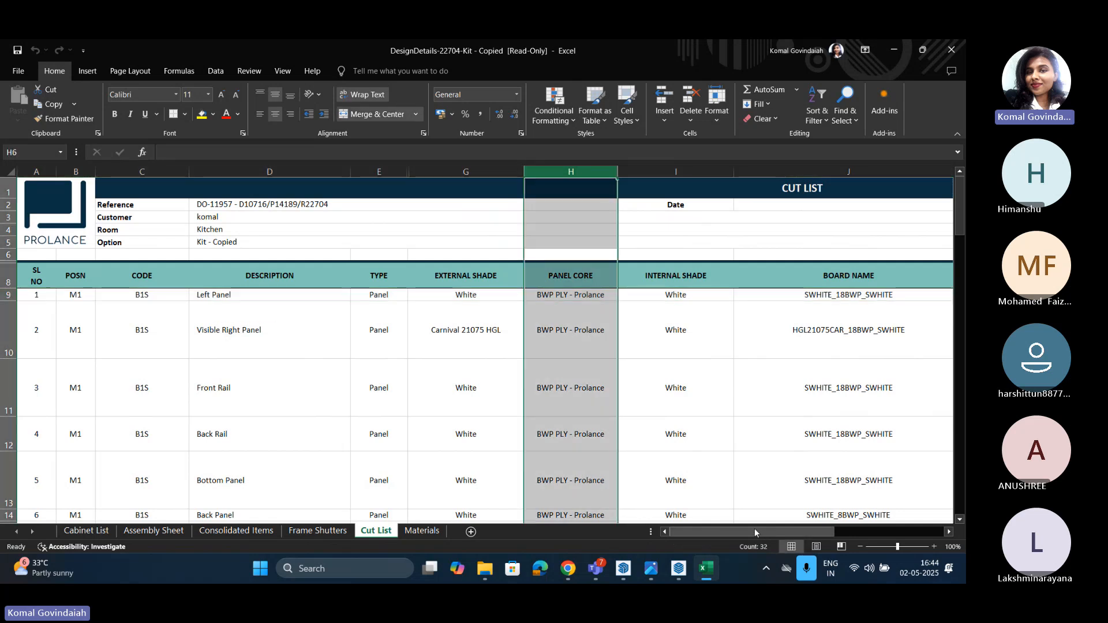
{"action": "left_click_drag", "start_coordinate": [753, 528], "coordinate": [899, 519]}
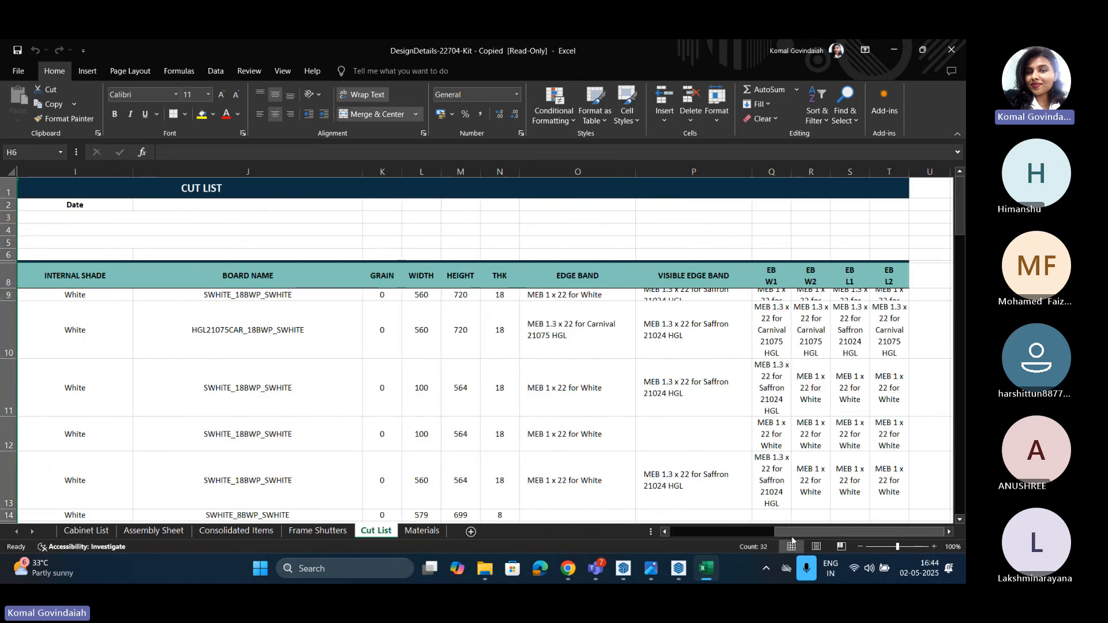
Step: Review the Materials sheet's sheet counts, surface material usage and edge banding usage
{"action": "left_click", "coordinate": [420, 529]}
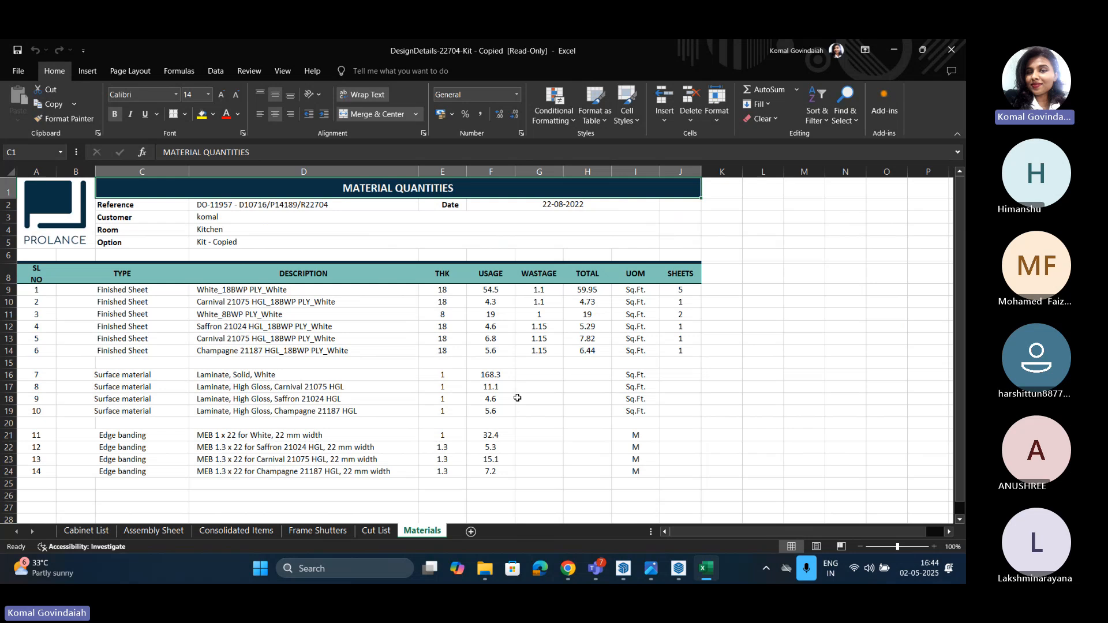
{"action": "left_click_drag", "start_coordinate": [674, 288], "coordinate": [676, 348]}
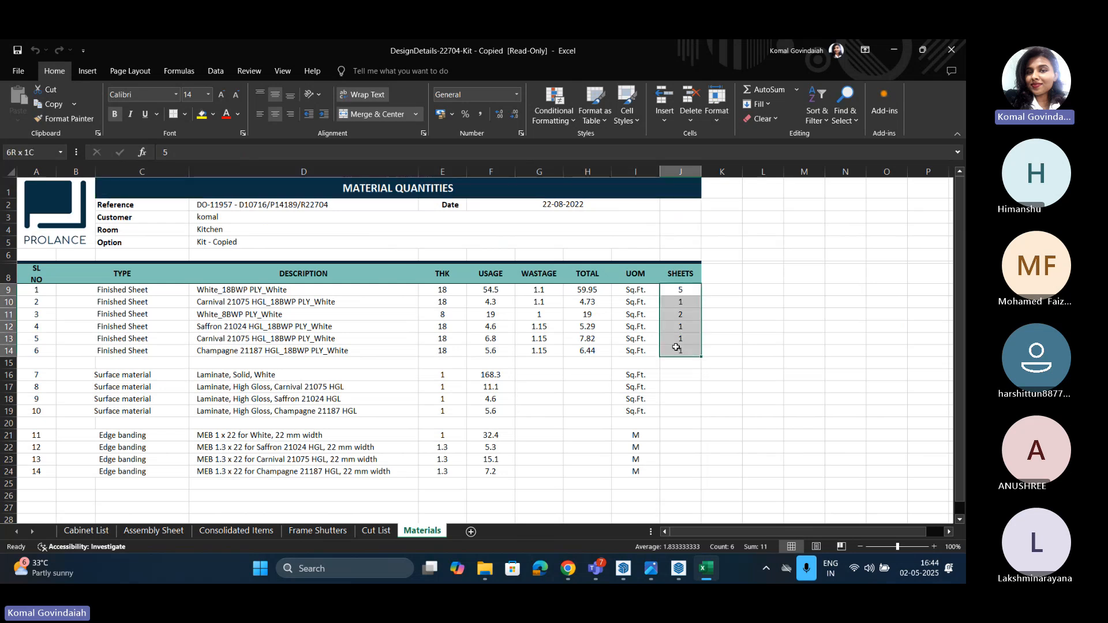
{"action": "left_click", "coordinate": [500, 376]}
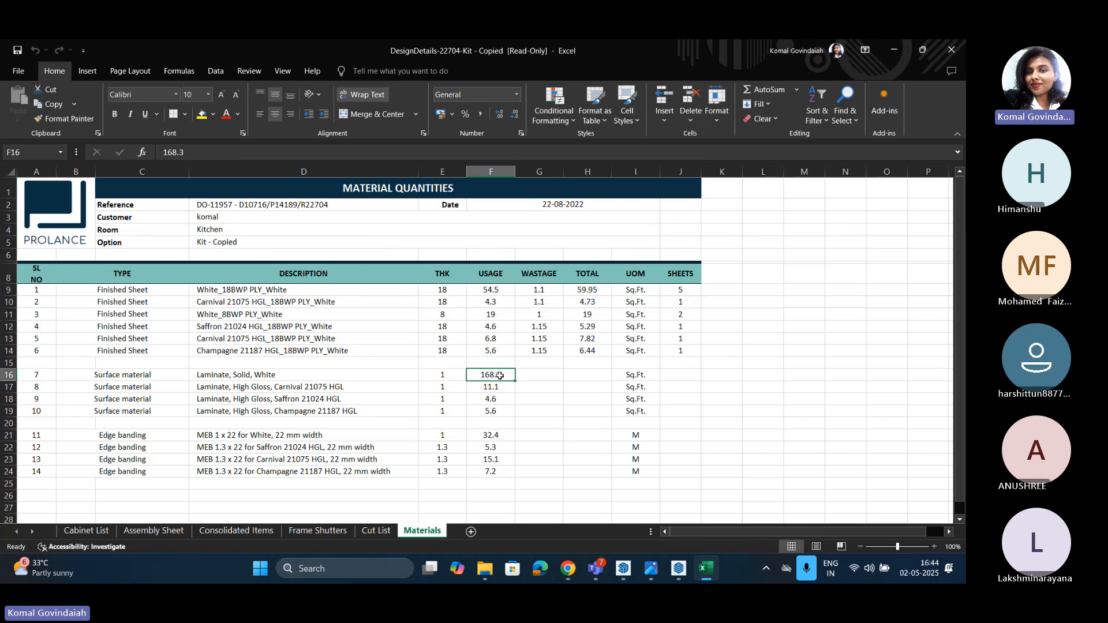
{"action": "left_click_drag", "start_coordinate": [490, 435], "coordinate": [491, 471]}
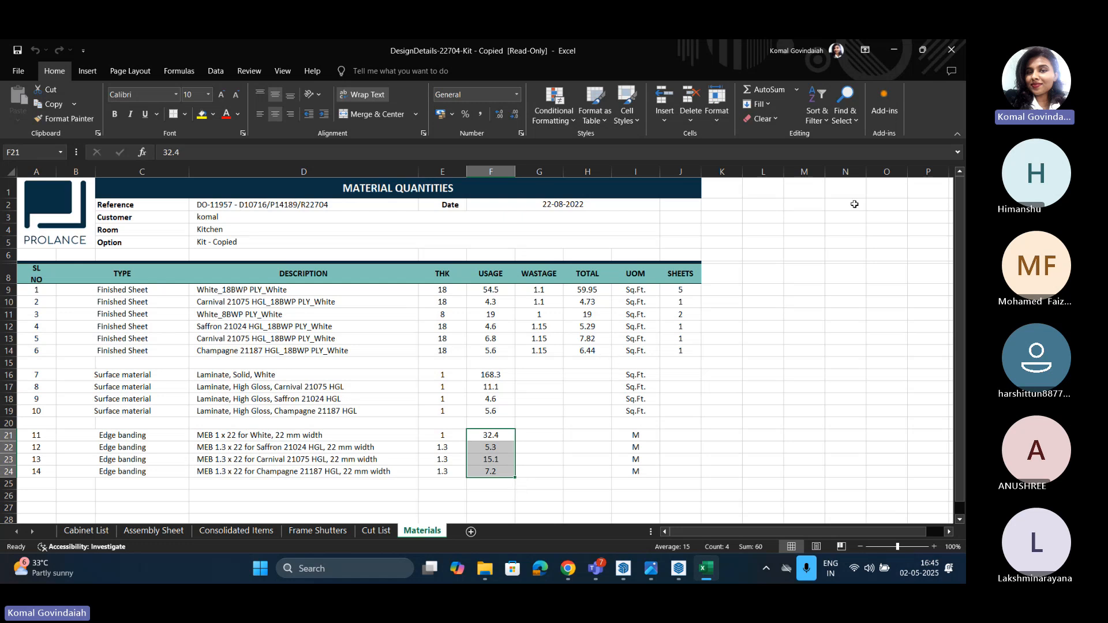
Step: Switch to Prolance in Chrome, check the DEMO 2 MAY project's reports and return to the projects overview
{"action": "left_click", "coordinate": [894, 50]}
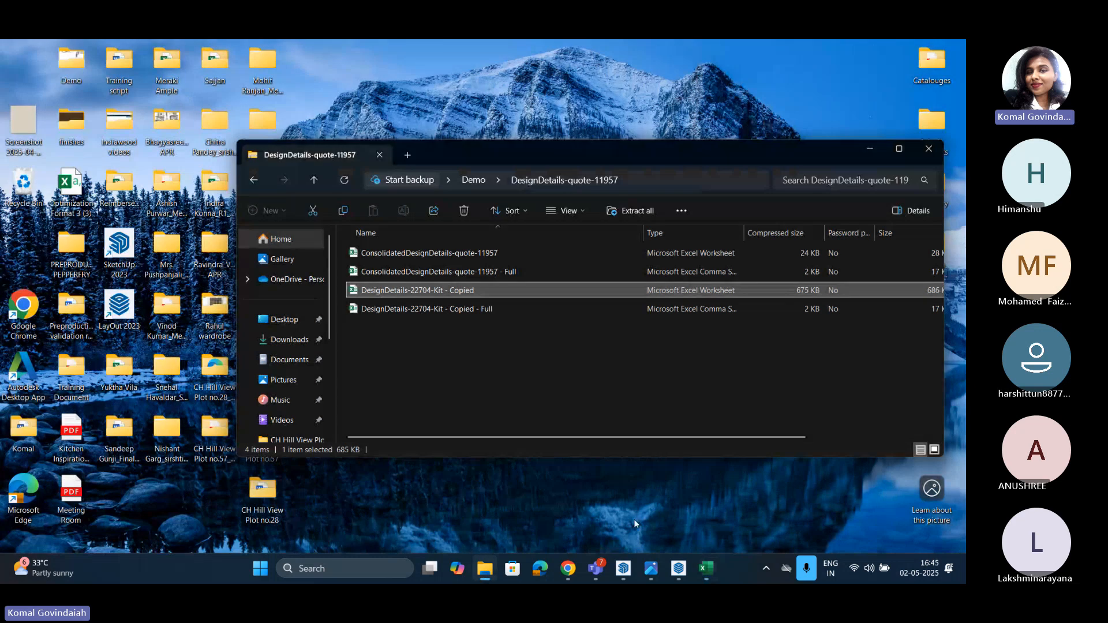
{"action": "left_click", "coordinate": [563, 574]}
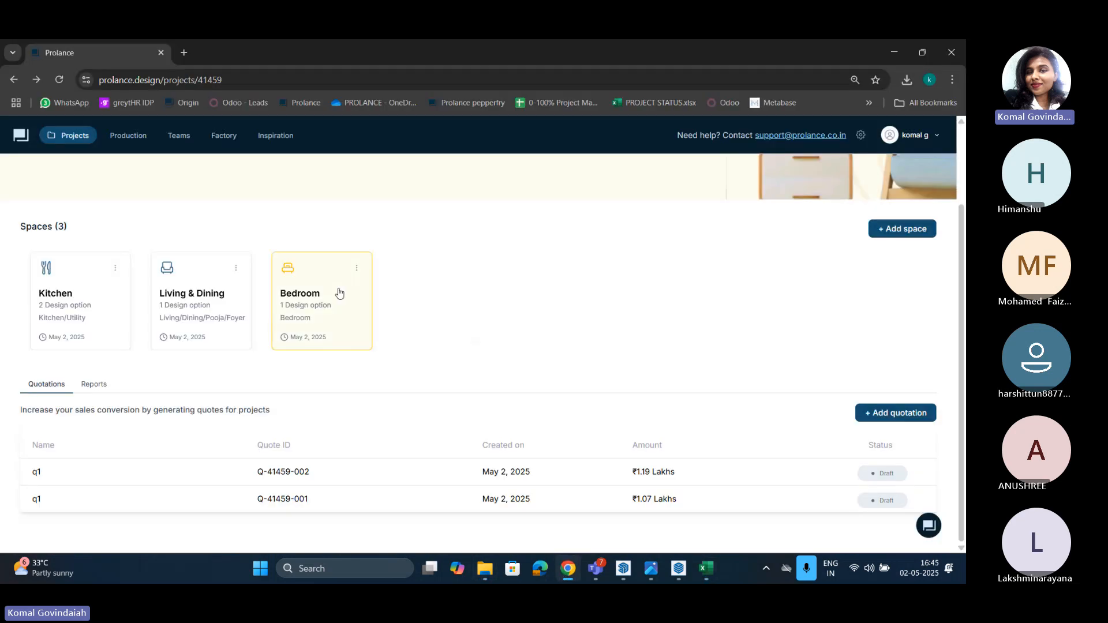
{"action": "left_click", "coordinate": [92, 388]}
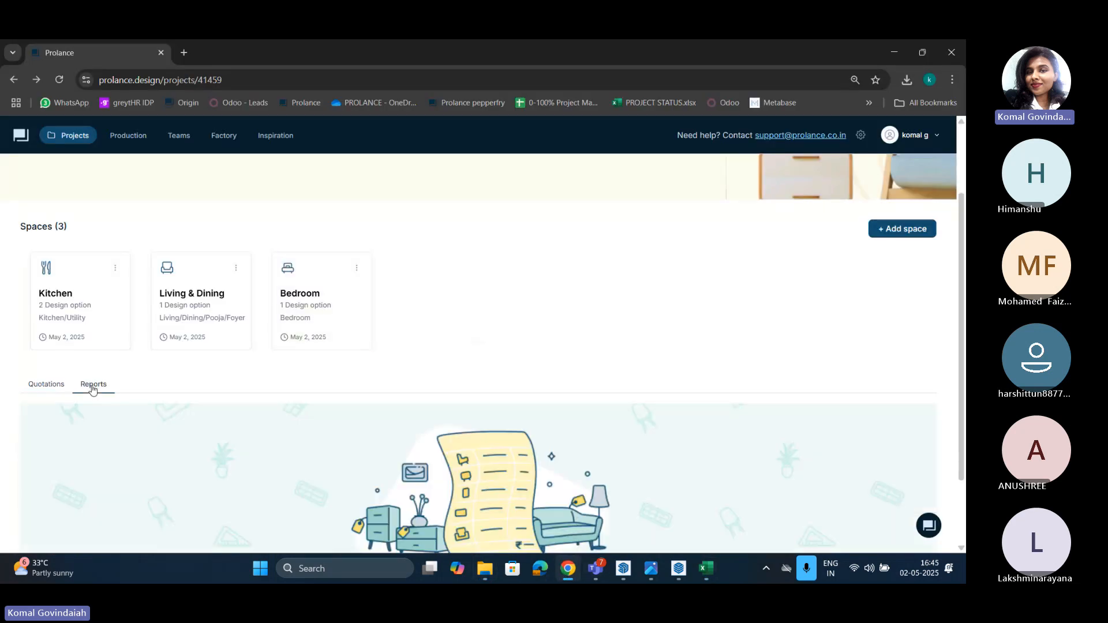
{"action": "scroll", "coordinate": [110, 300], "scroll_direction": "up", "scroll_amount": 2}
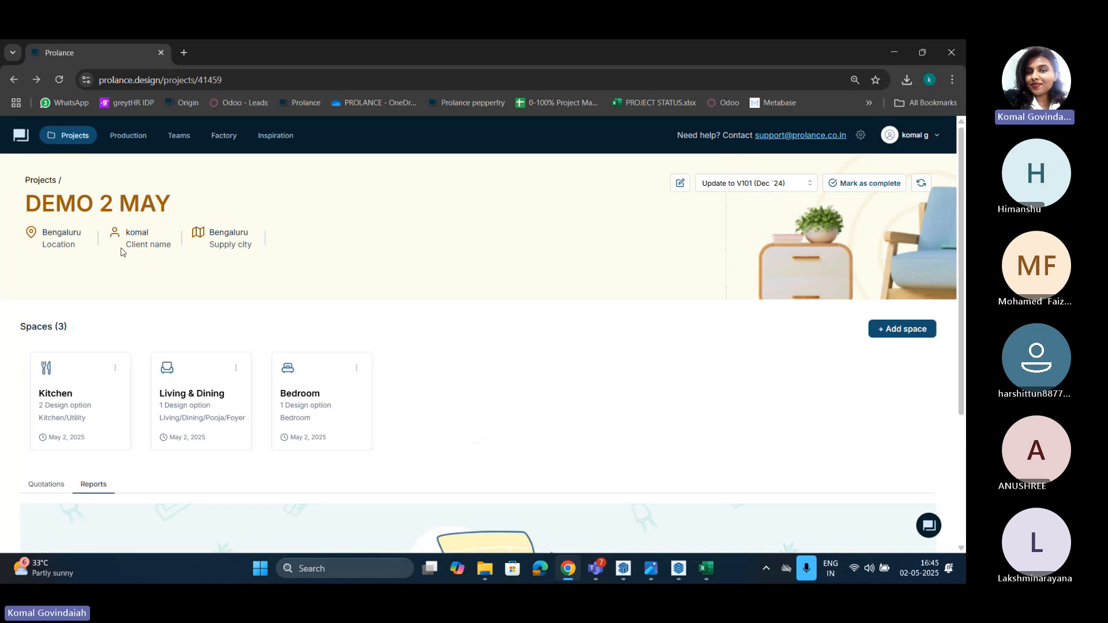
{"action": "left_click", "coordinate": [128, 136]}
{"action": "left_click", "coordinate": [64, 136]}
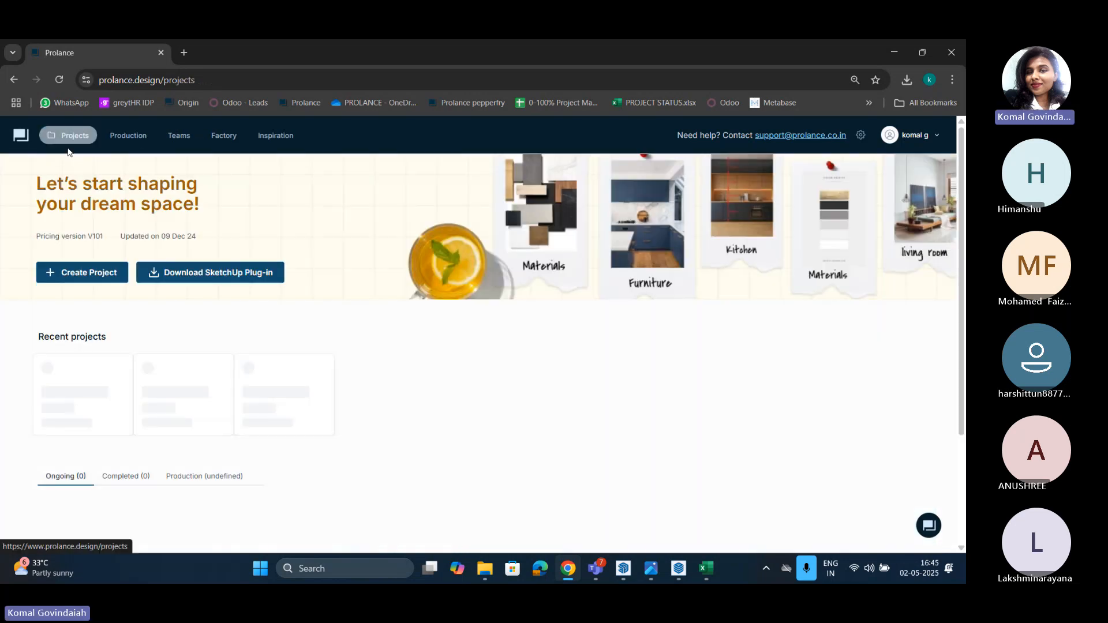
Step: Check the Prolance Platform Demo meeting window in Teams and return to the projects overview in Chrome
{"action": "mouse_move", "coordinate": [596, 568]}
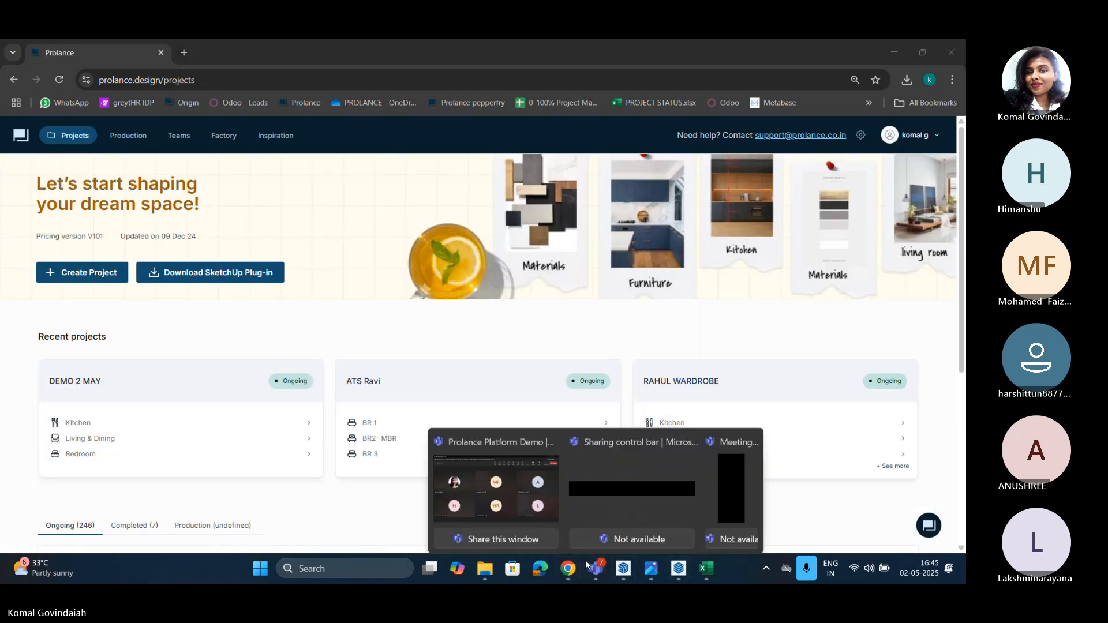
{"action": "left_click", "coordinate": [493, 474]}
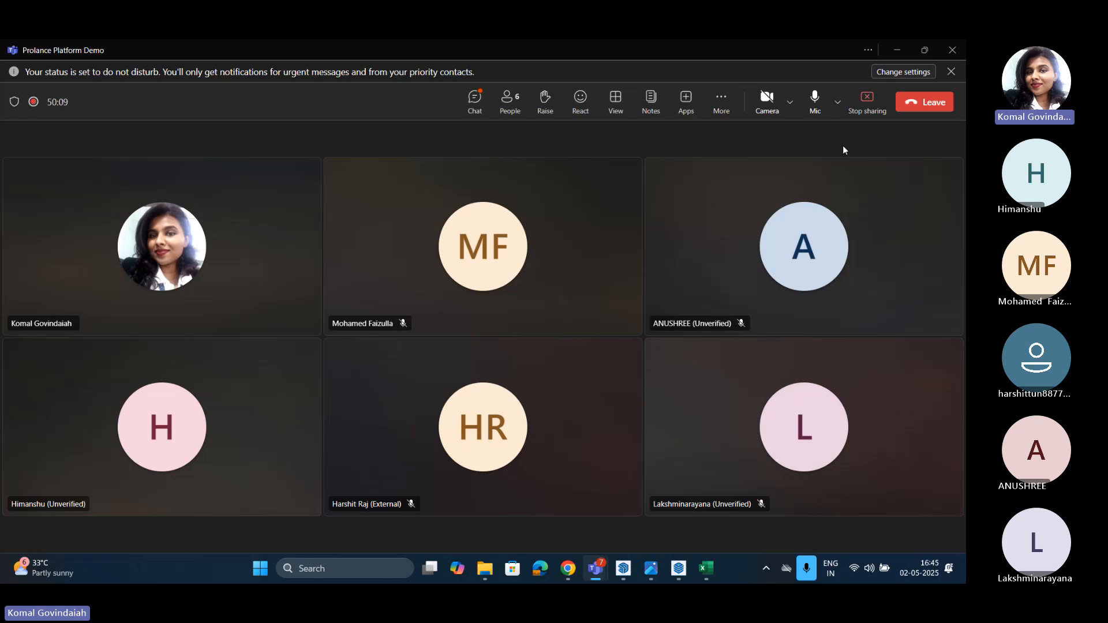
{"action": "left_click", "coordinate": [897, 49]}
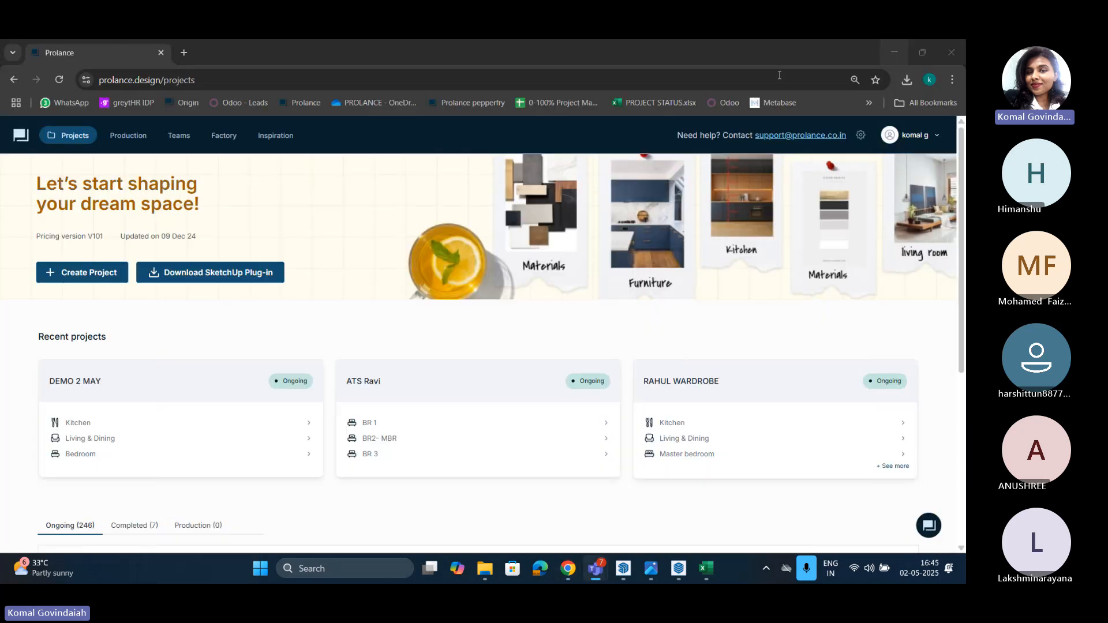
Step: Open the production details of the first pending order and examine its board sizes, grain directions and additional configuration
{"action": "left_click", "coordinate": [128, 136]}
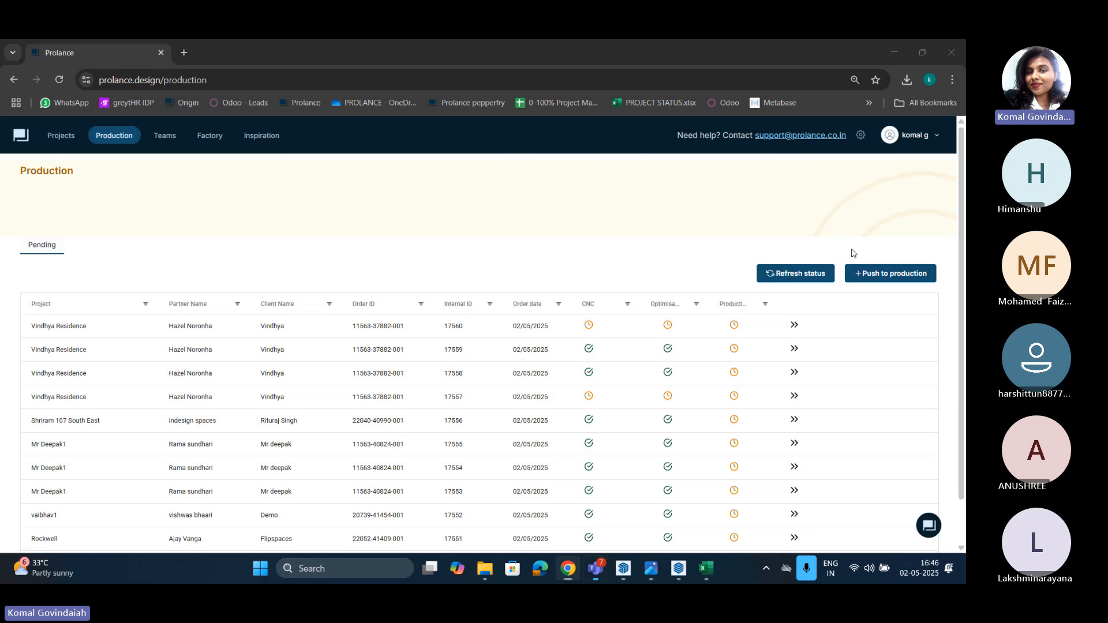
{"action": "left_click", "coordinate": [795, 324]}
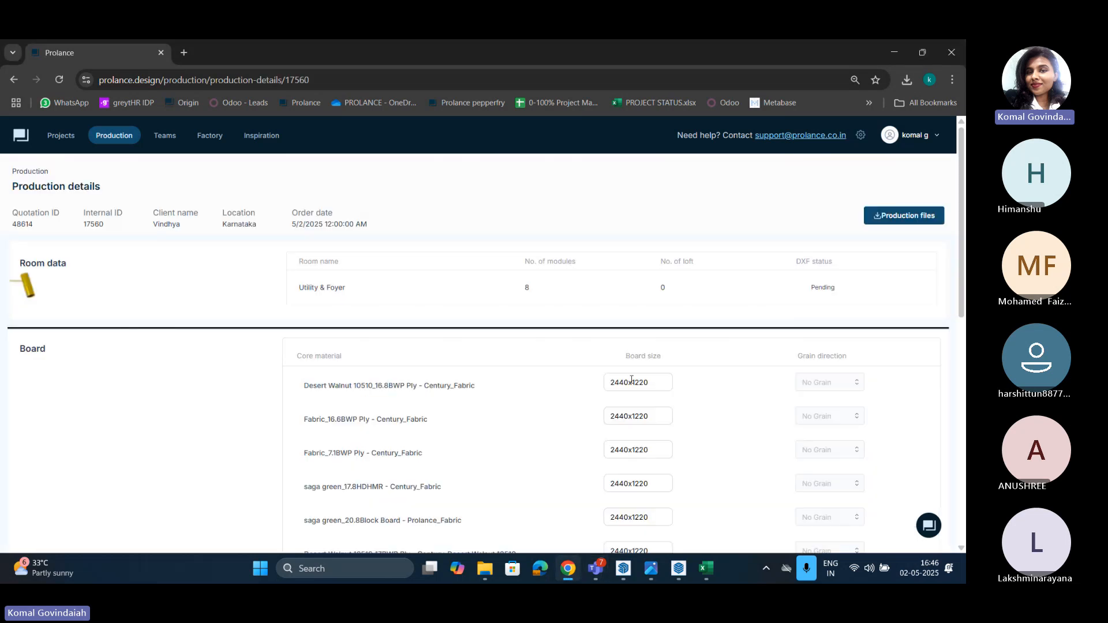
{"action": "scroll", "coordinate": [615, 375], "scroll_direction": "down", "scroll_amount": 3}
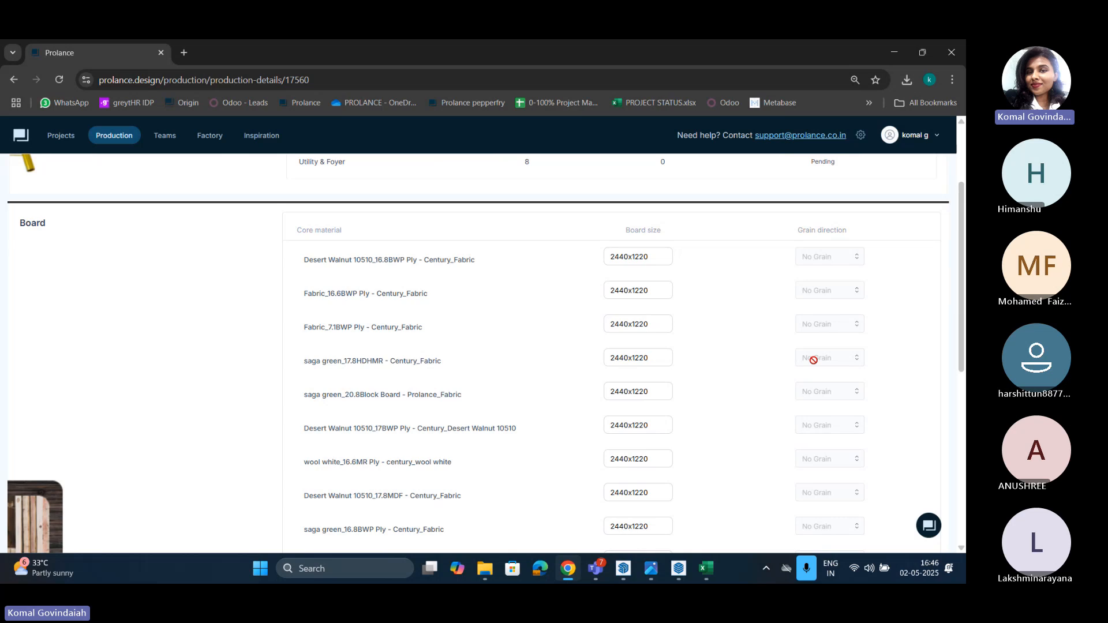
{"action": "scroll", "coordinate": [814, 350], "scroll_direction": "down", "scroll_amount": 2}
{"action": "scroll", "coordinate": [813, 350], "scroll_direction": "down", "scroll_amount": 5}
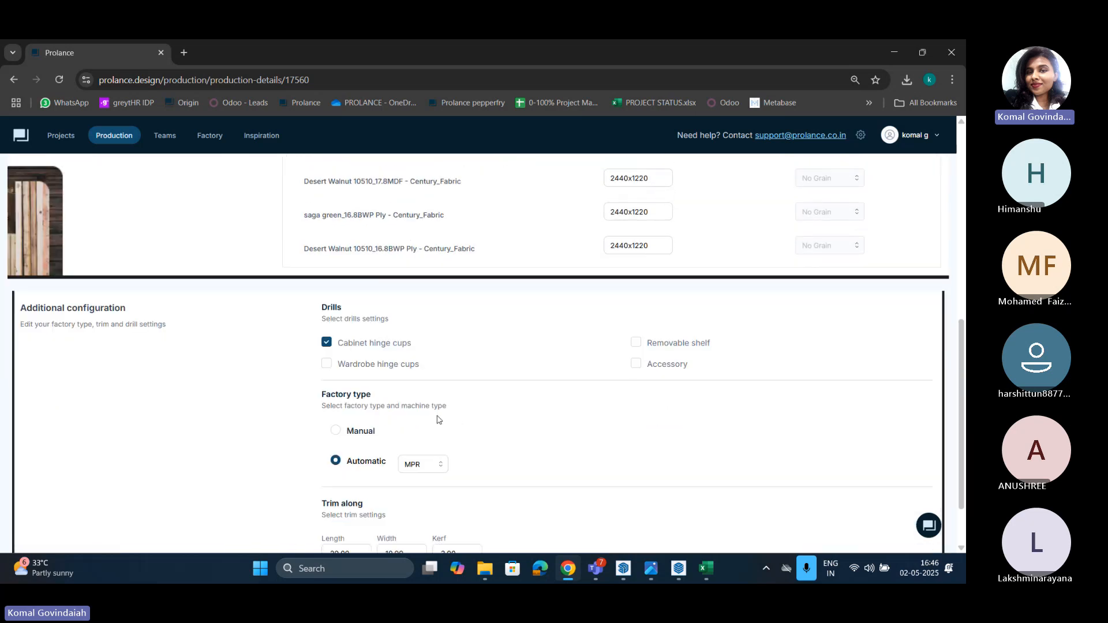
{"action": "scroll", "coordinate": [433, 421], "scroll_direction": "down", "scroll_amount": 1}
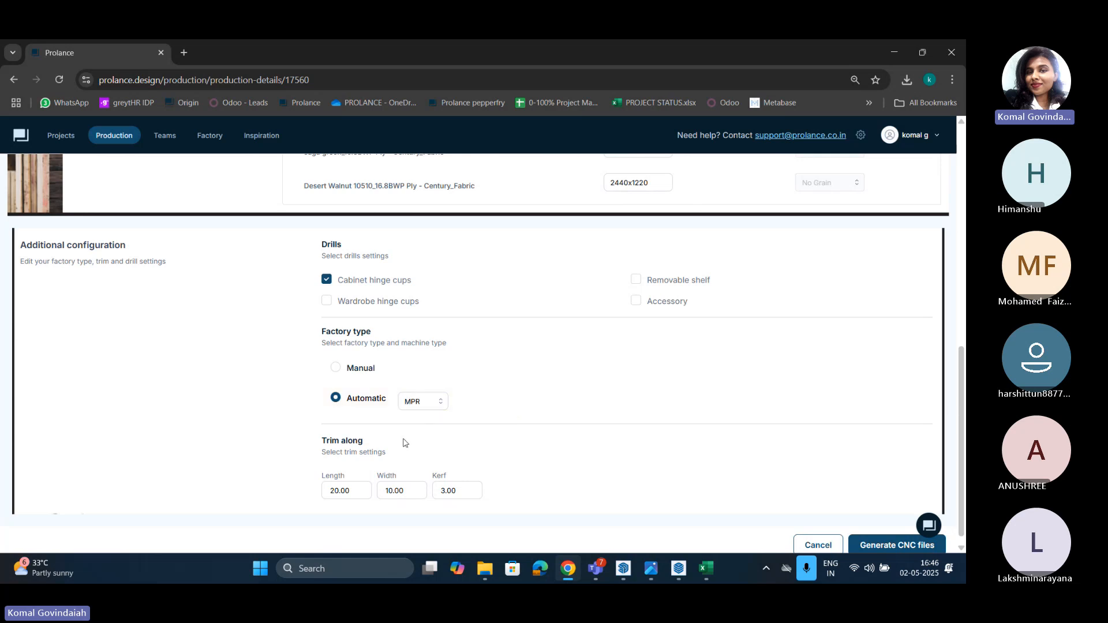
Step: Check the machine type options for the automatic factory, keeping MPR, and review the drill and trim settings
{"action": "left_click", "coordinate": [408, 401]}
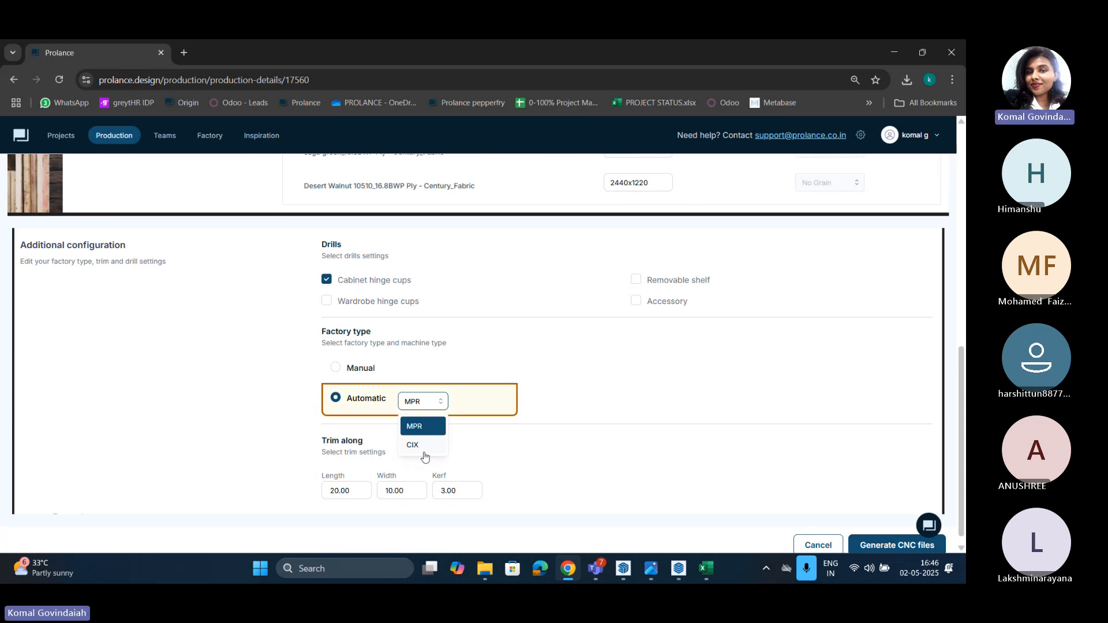
{"action": "left_click", "coordinate": [225, 453]}
{"action": "scroll", "coordinate": [416, 484], "scroll_direction": "up", "scroll_amount": 4}
{"action": "scroll", "coordinate": [415, 484], "scroll_direction": "down", "scroll_amount": 2}
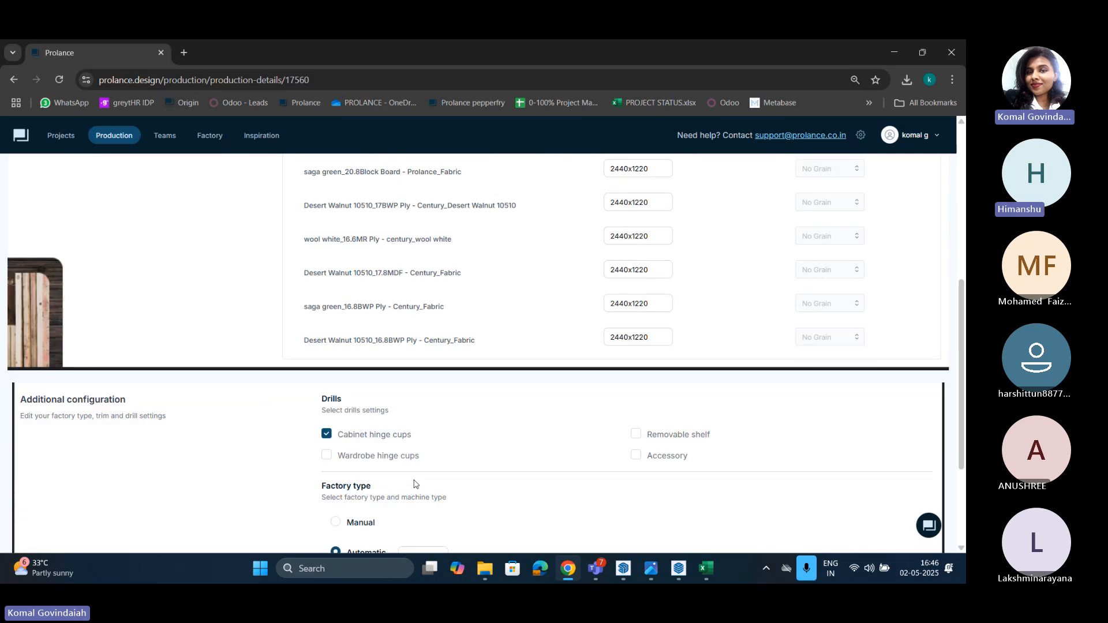
{"action": "scroll", "coordinate": [414, 484], "scroll_direction": "down", "scroll_amount": 3}
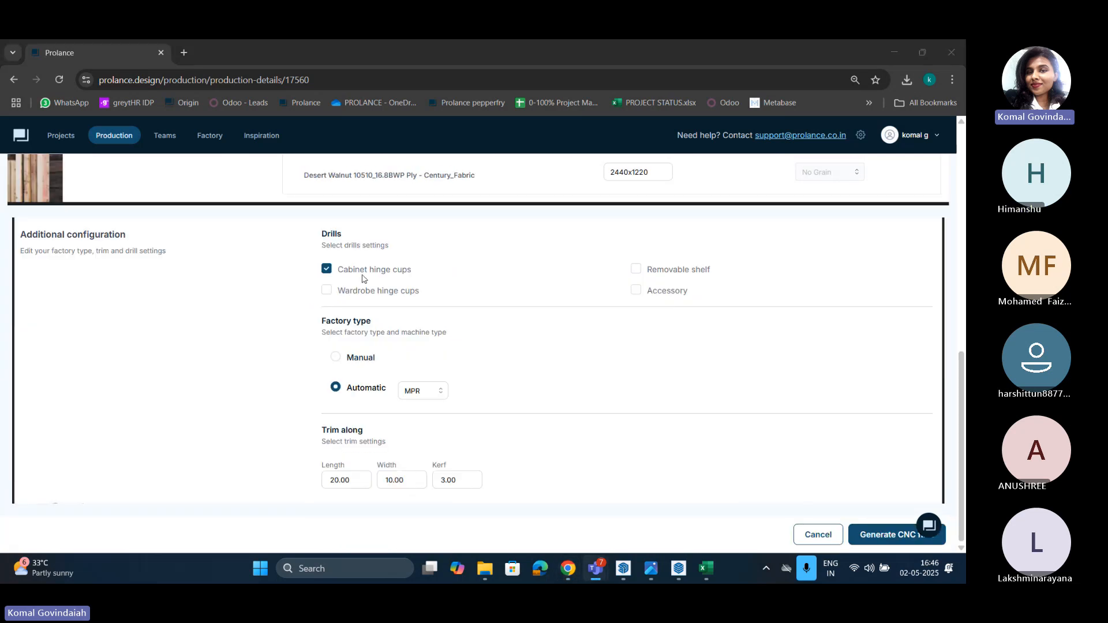
Step: Return to the pending production list and check the orders' CNC status
{"action": "scroll", "coordinate": [156, 179], "scroll_direction": "up", "scroll_amount": 5}
{"action": "left_click", "coordinate": [114, 136]}
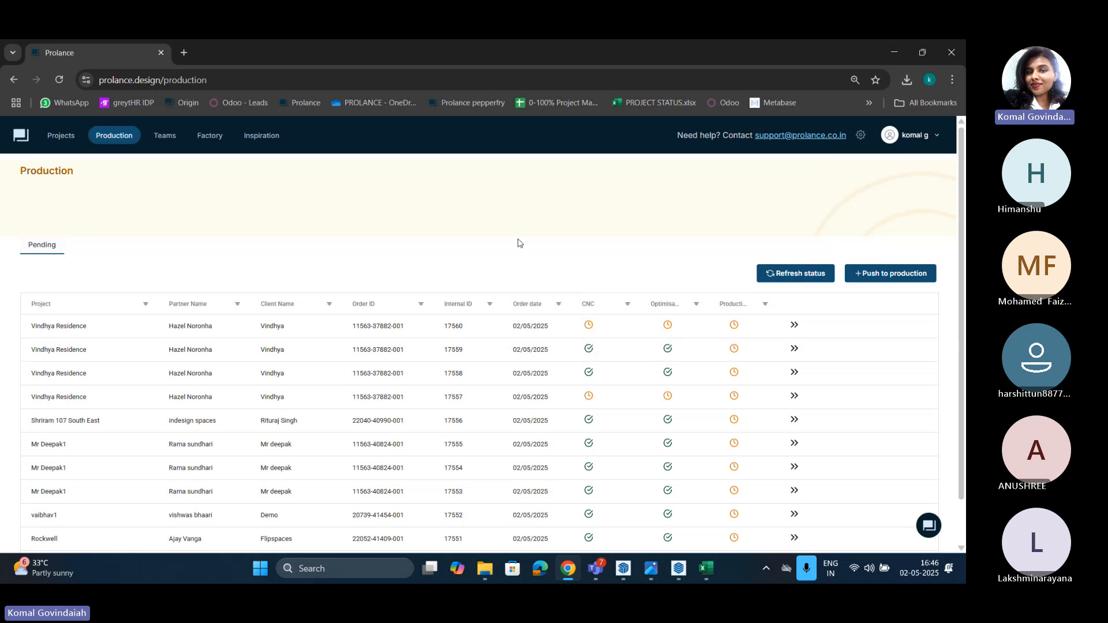
{"action": "left_click_drag", "start_coordinate": [512, 245], "coordinate": [349, 230]}
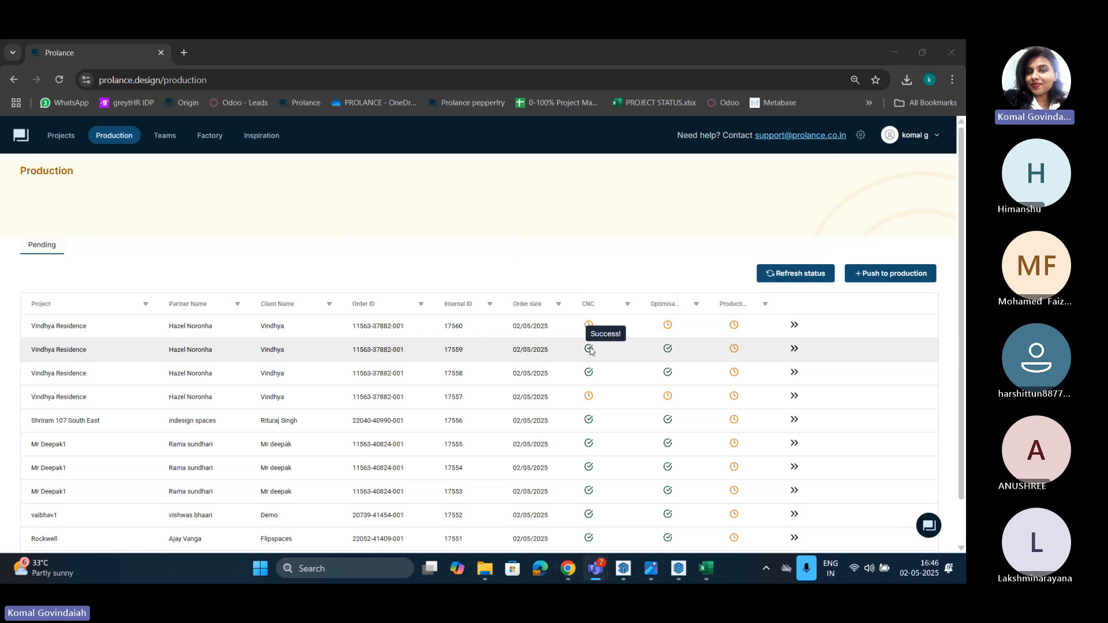
Step: Switch to the Demo folder in File Explorer and open the Production outputs folder inside Sample project
{"action": "left_click", "coordinate": [896, 57]}
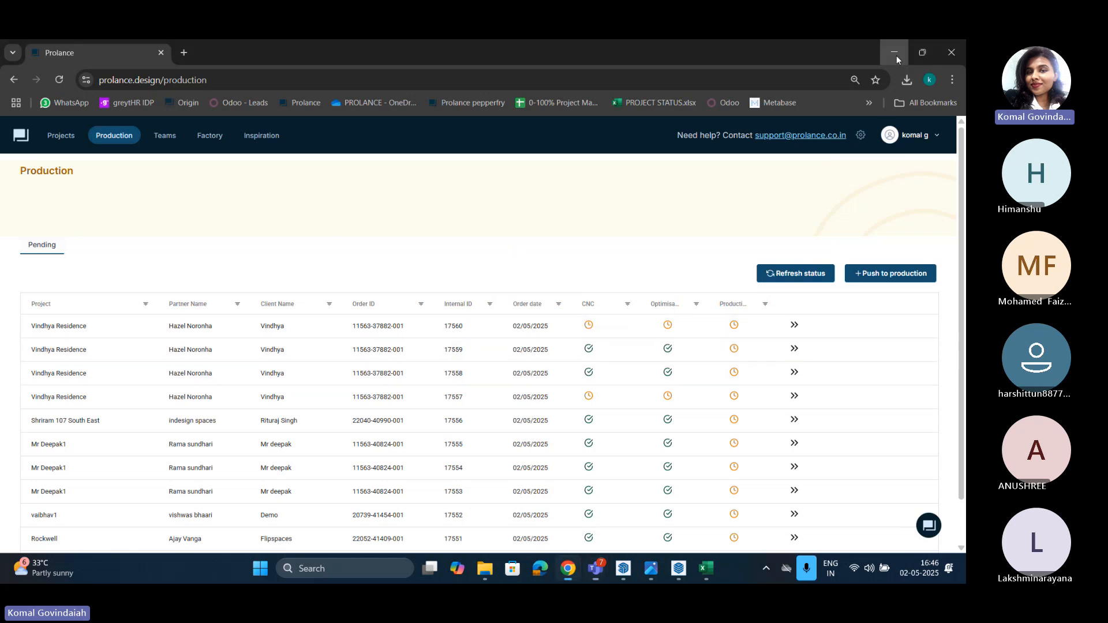
{"action": "left_click", "coordinate": [895, 55]}
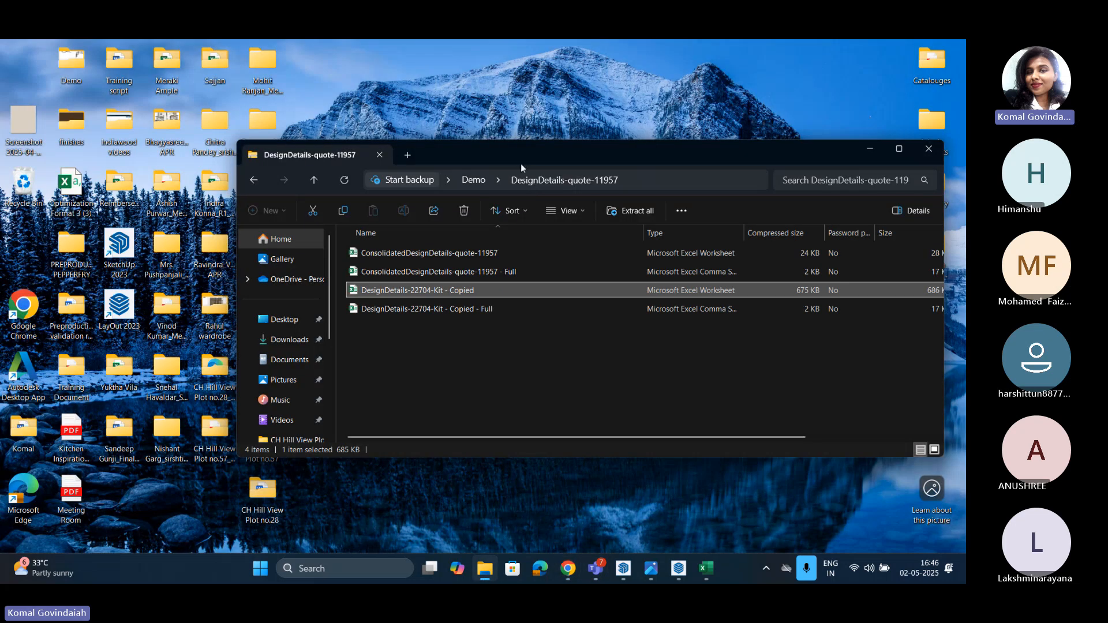
{"action": "left_click", "coordinate": [479, 180]}
{"action": "left_click_drag", "start_coordinate": [445, 157], "coordinate": [334, 92]}
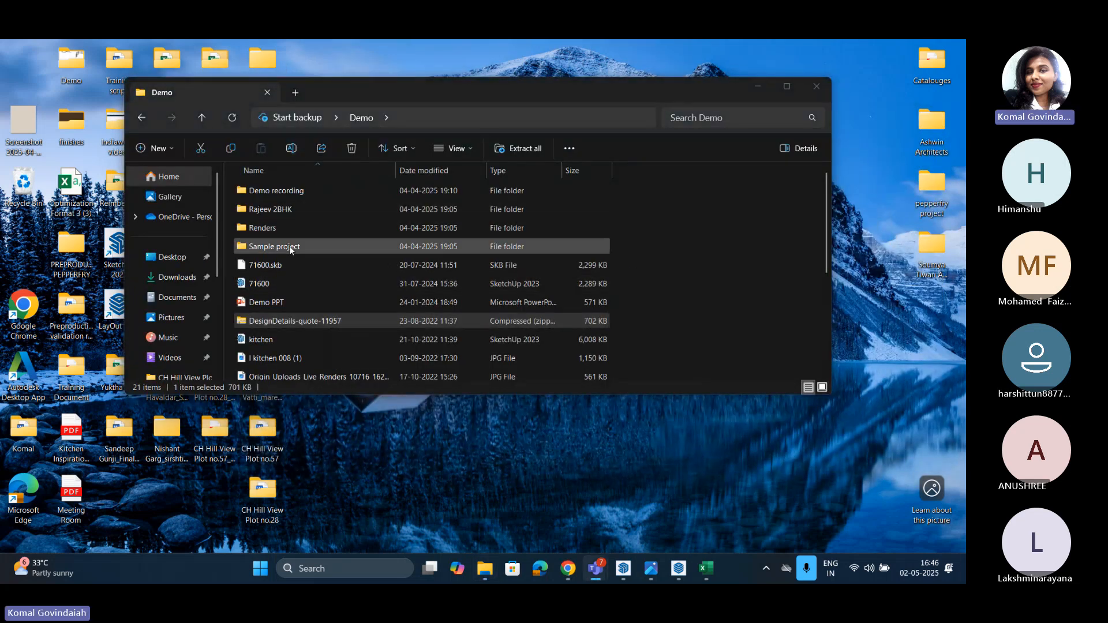
{"action": "scroll", "coordinate": [289, 245], "scroll_direction": "down", "scroll_amount": 1}
{"action": "double_click", "coordinate": [290, 202]}
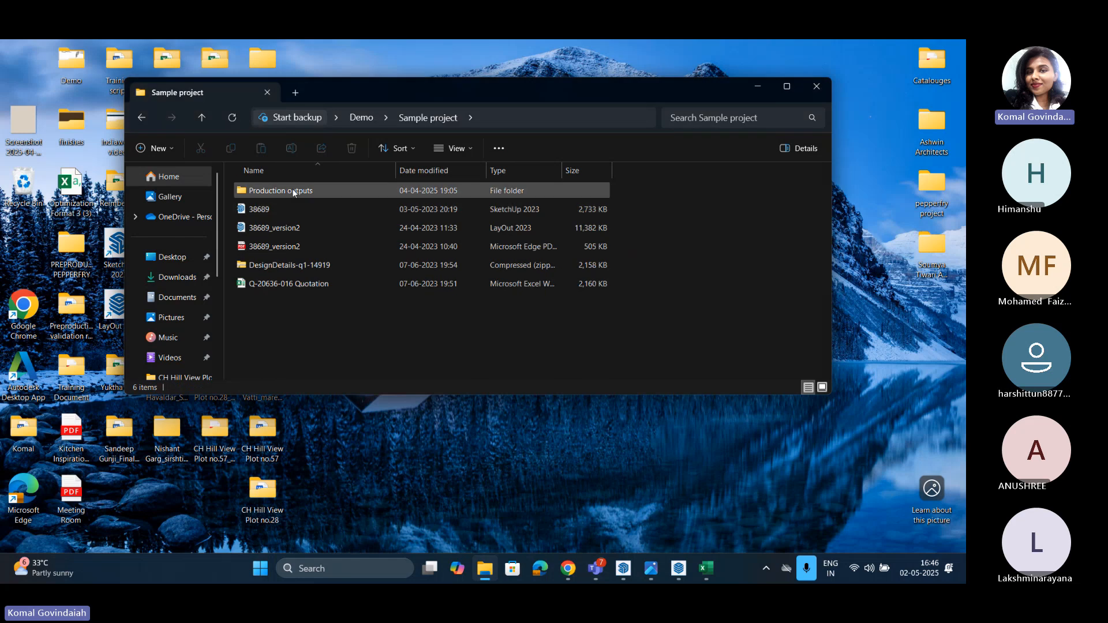
{"action": "double_click", "coordinate": [293, 191]}
Step: Look over all the production output files and open the 11612-Optimization_Sheets PDF
{"action": "left_click_drag", "start_coordinate": [235, 185], "coordinate": [262, 324]}
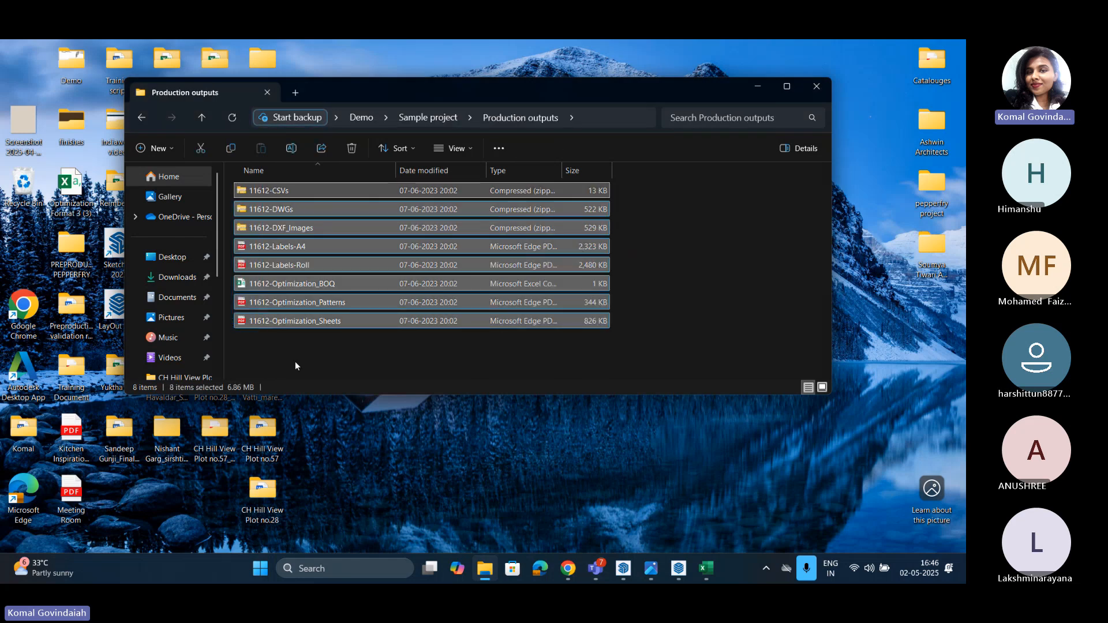
{"action": "left_click", "coordinate": [298, 342]}
{"action": "double_click", "coordinate": [307, 321]}
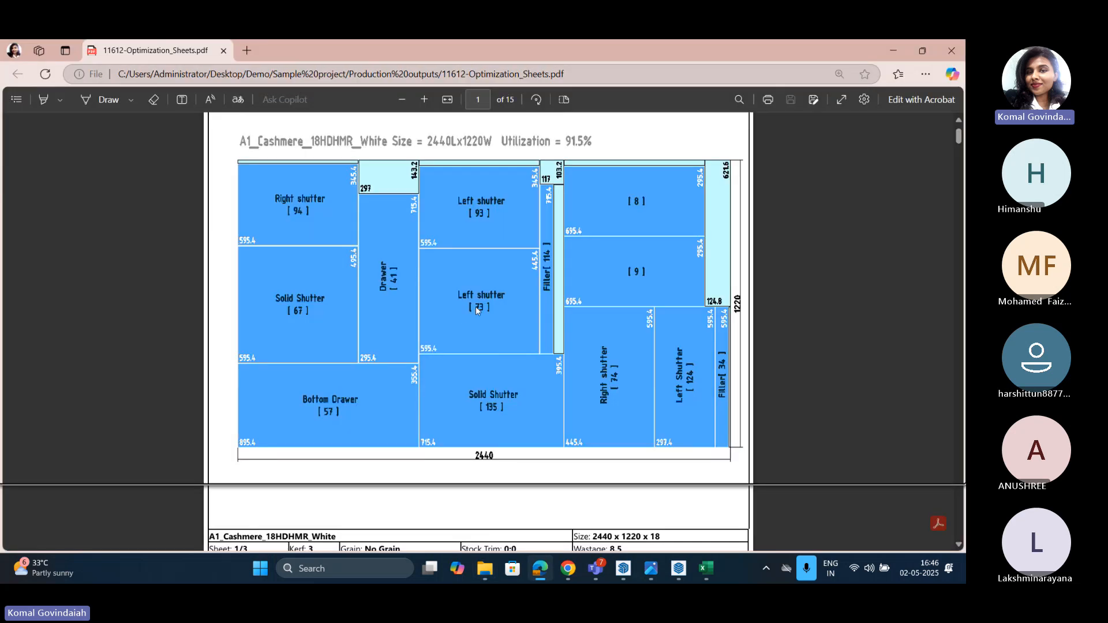
Step: Review the first Cashmere optimization sheet and open the 11612-Labels-A4 PDF from the Production outputs folder
{"action": "left_click", "coordinate": [693, 251]}
{"action": "left_click", "coordinate": [815, 198]}
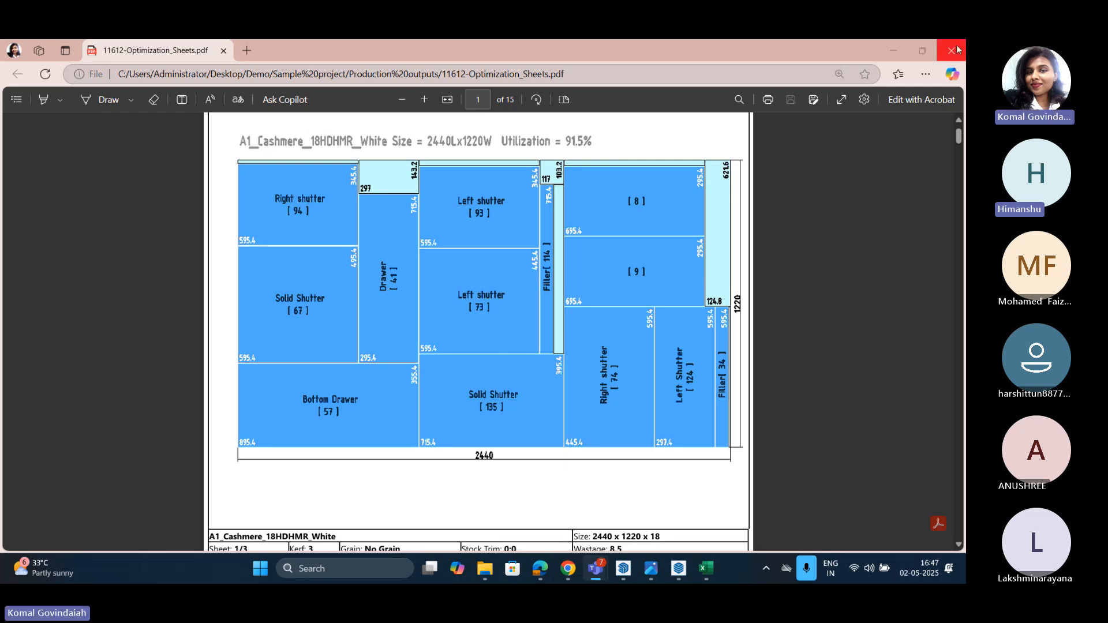
{"action": "left_click", "coordinate": [890, 50]}
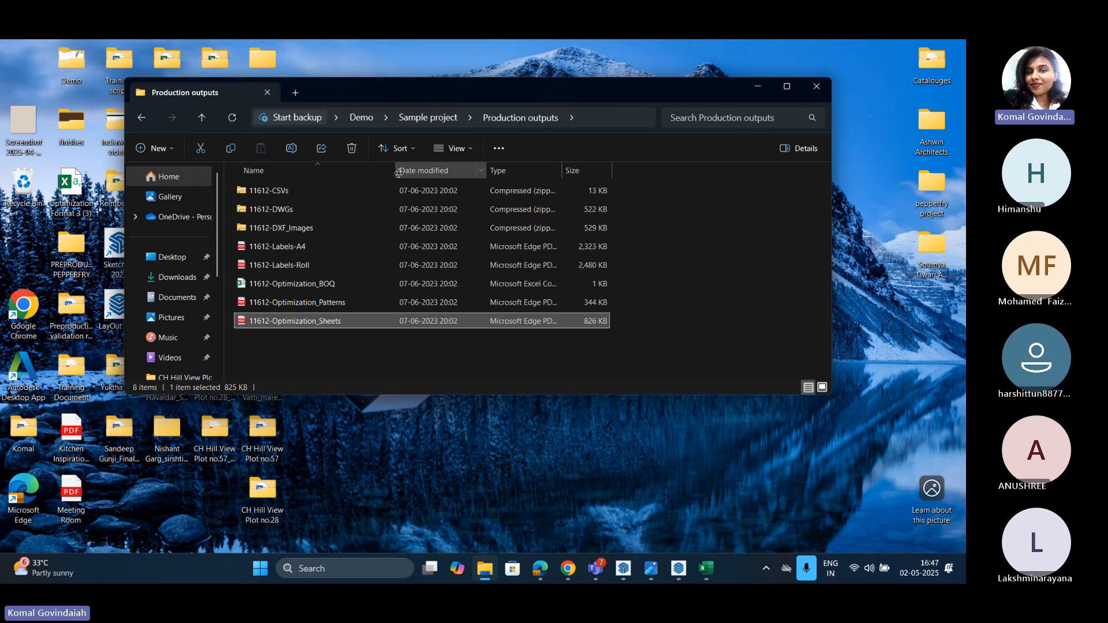
{"action": "double_click", "coordinate": [342, 247]}
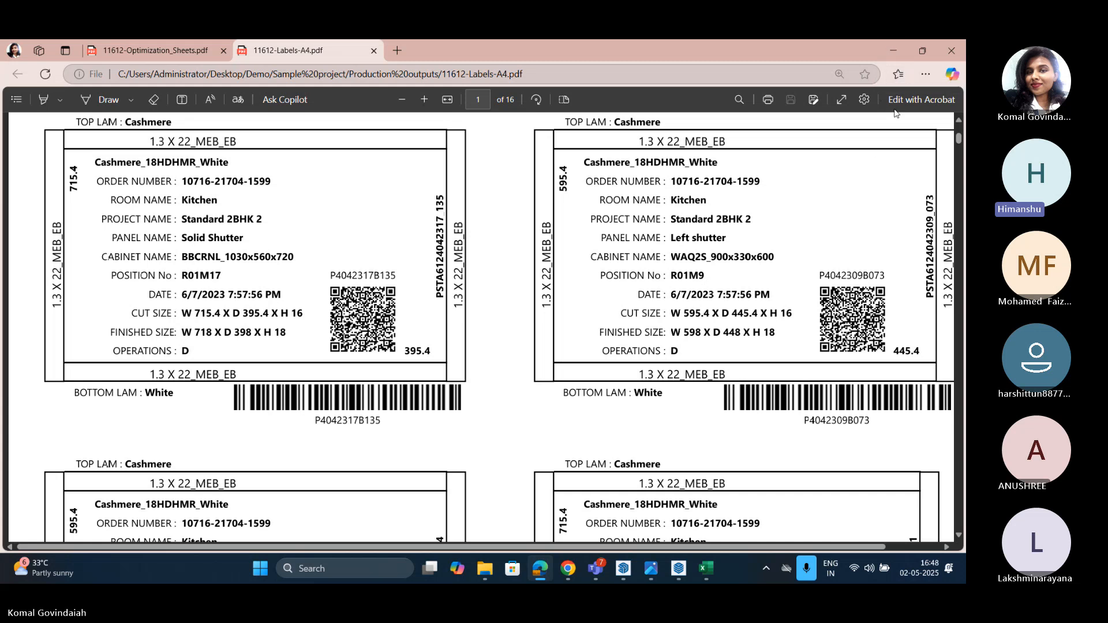
Step: Return to the Production outputs folder and reopen the 11612-Labels-A4 PDF
{"action": "left_click", "coordinate": [898, 48]}
{"action": "left_click", "coordinate": [871, 82]}
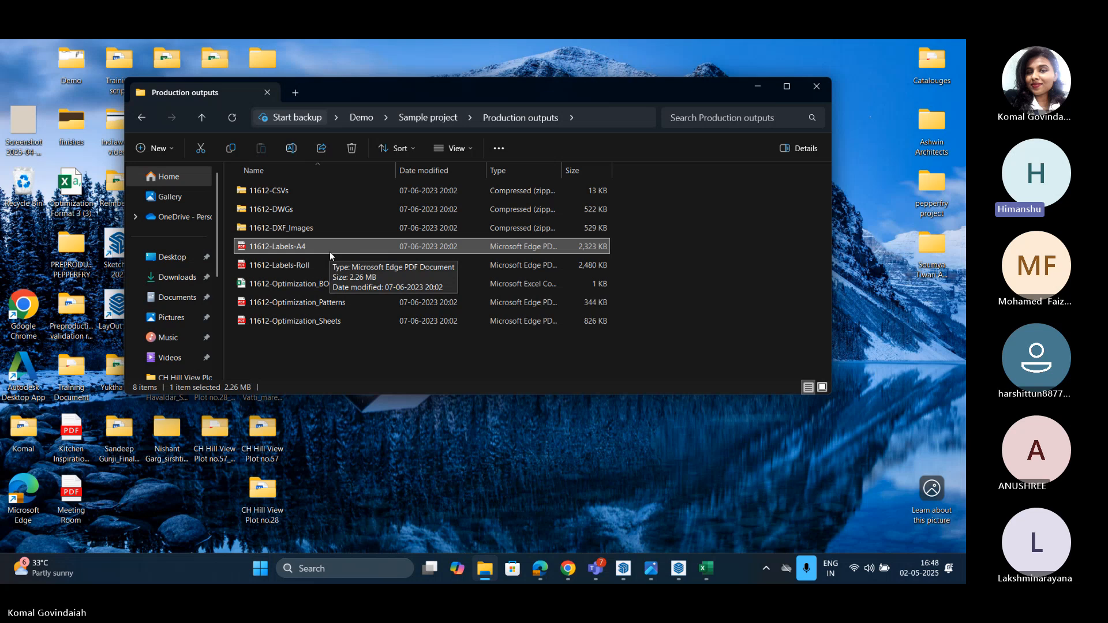
{"action": "double_click", "coordinate": [296, 247]}
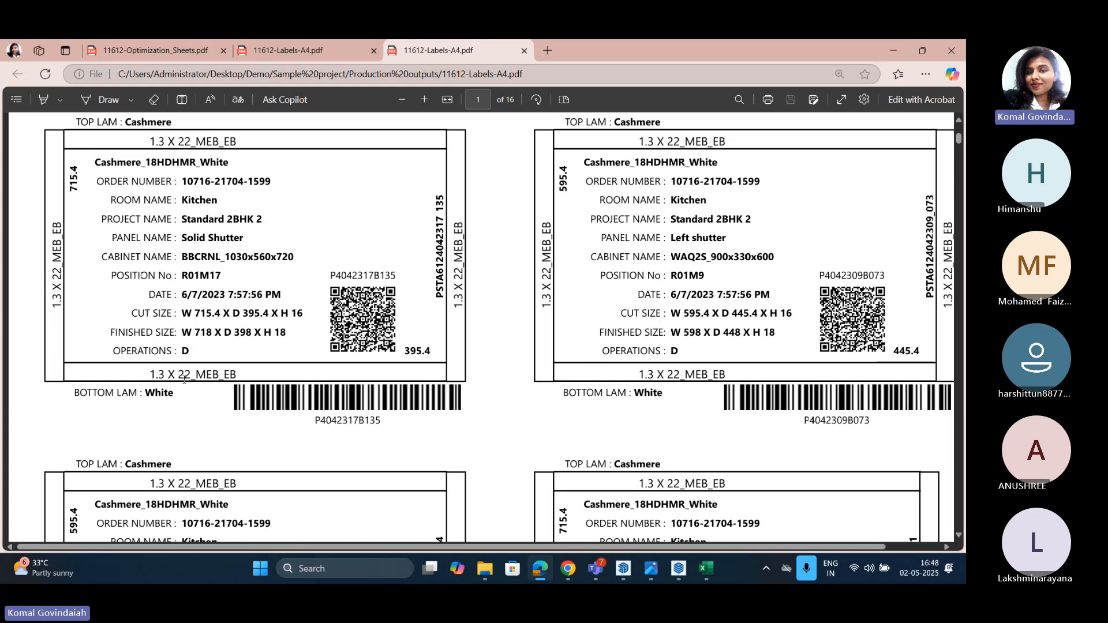
Step: Examine the edge band, barcode number and operations entry on the Solid Shutter label, and the panel labels below it
{"action": "left_click_drag", "start_coordinate": [189, 375], "coordinate": [230, 376]}
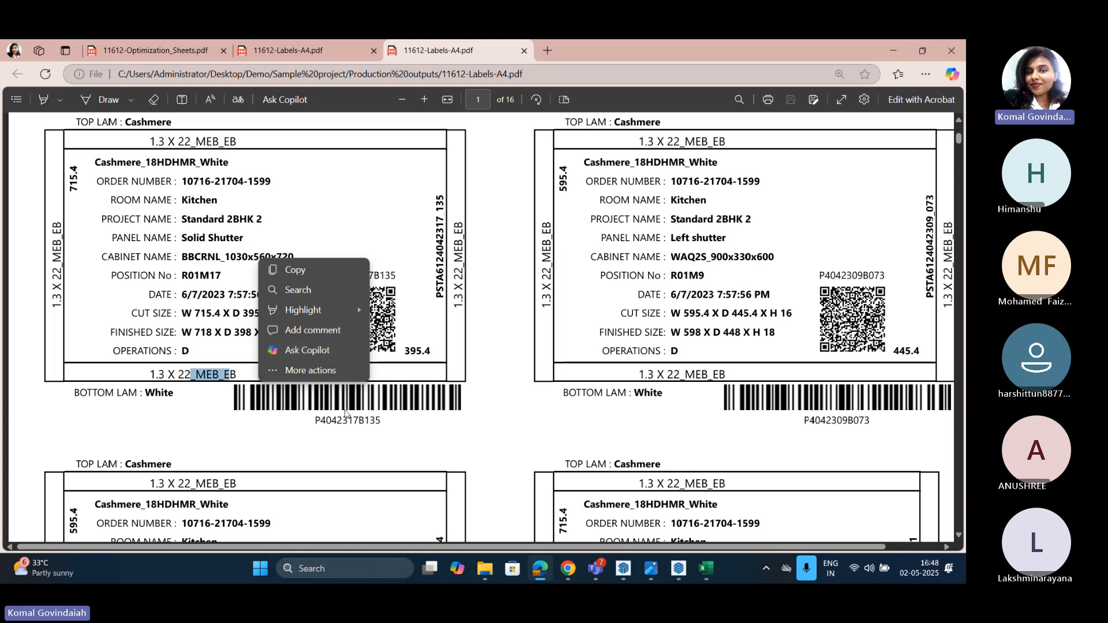
{"action": "left_click_drag", "start_coordinate": [370, 420], "coordinate": [381, 421]}
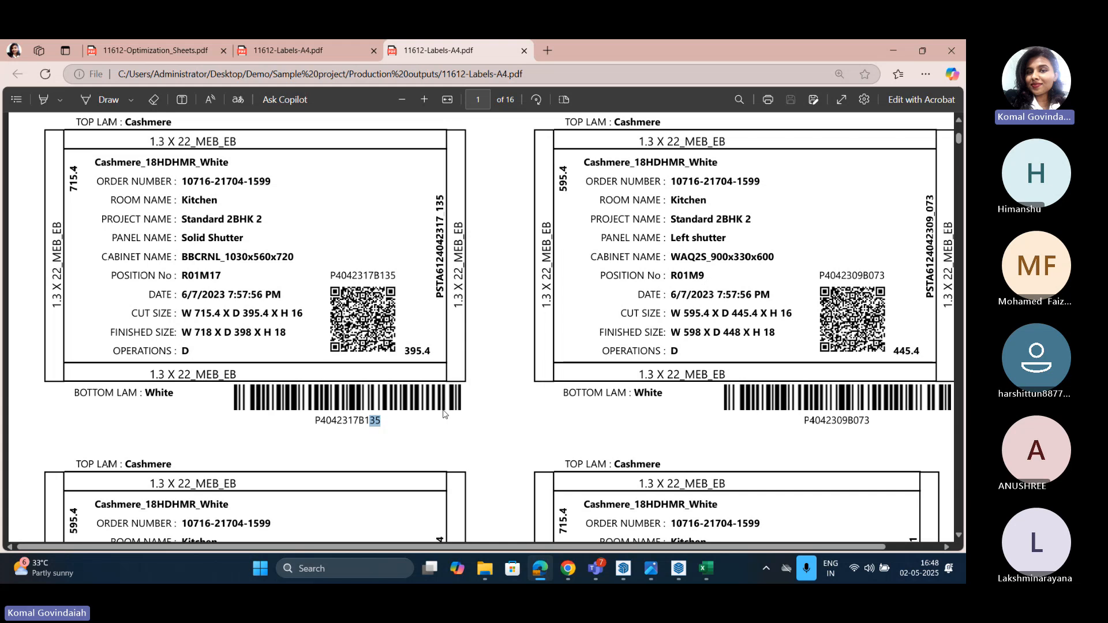
{"action": "left_click_drag", "start_coordinate": [178, 351], "coordinate": [196, 353]}
{"action": "right_click", "coordinate": [195, 353]}
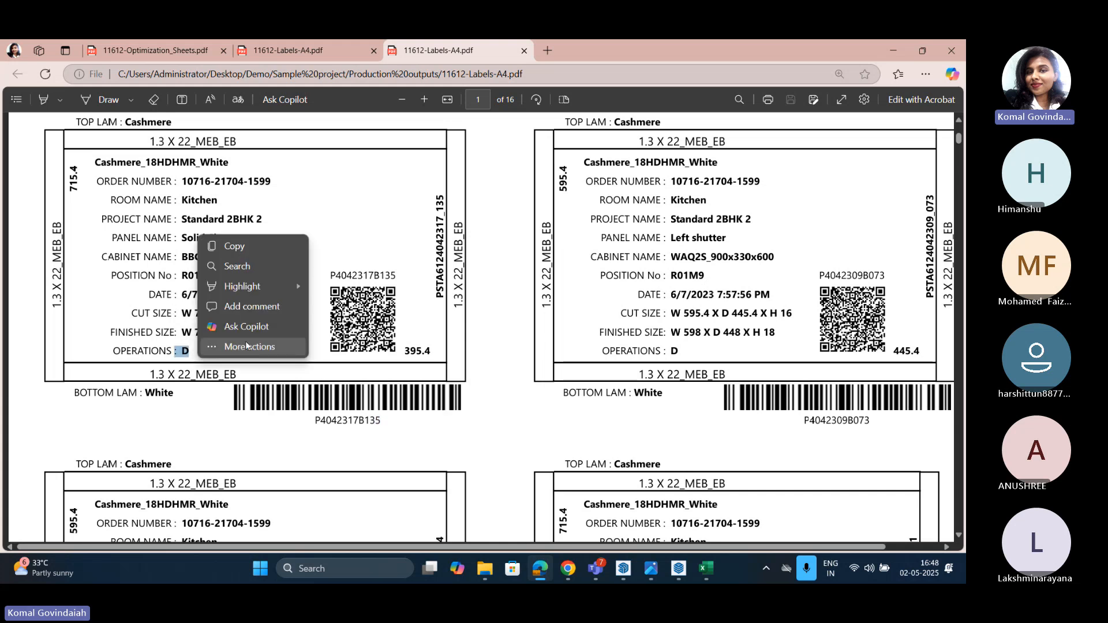
{"action": "left_click", "coordinate": [431, 447]}
{"action": "scroll", "coordinate": [428, 445], "scroll_direction": "down", "scroll_amount": 4}
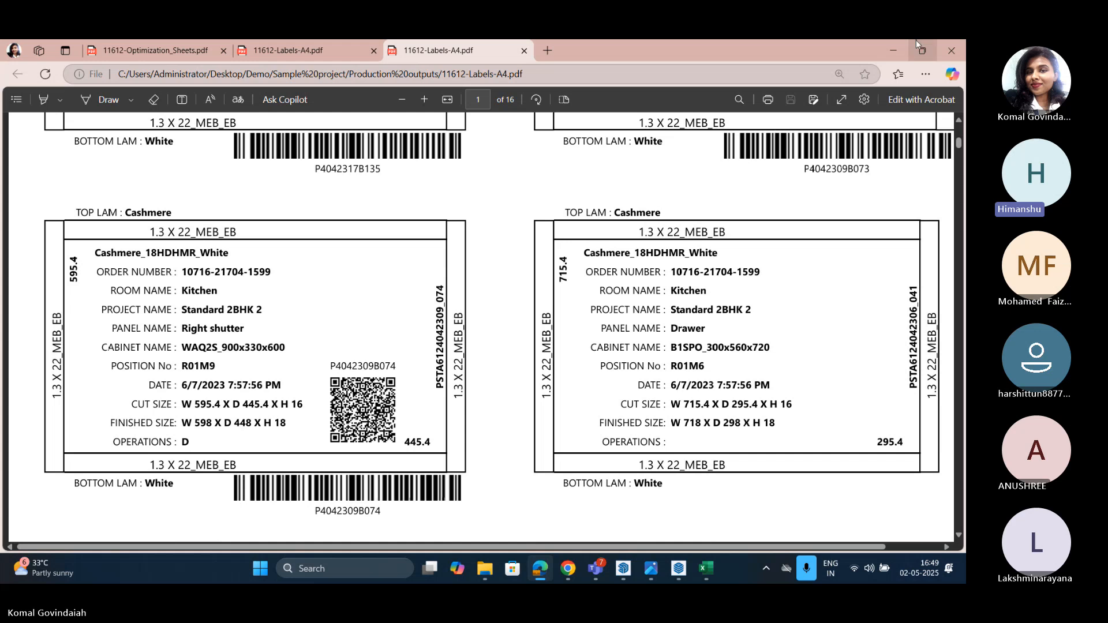
Step: Go back to the Production outputs folder and open the 11612_cutlist-Partner CSV EB file inside 11612-CSVs
{"action": "left_click", "coordinate": [894, 53]}
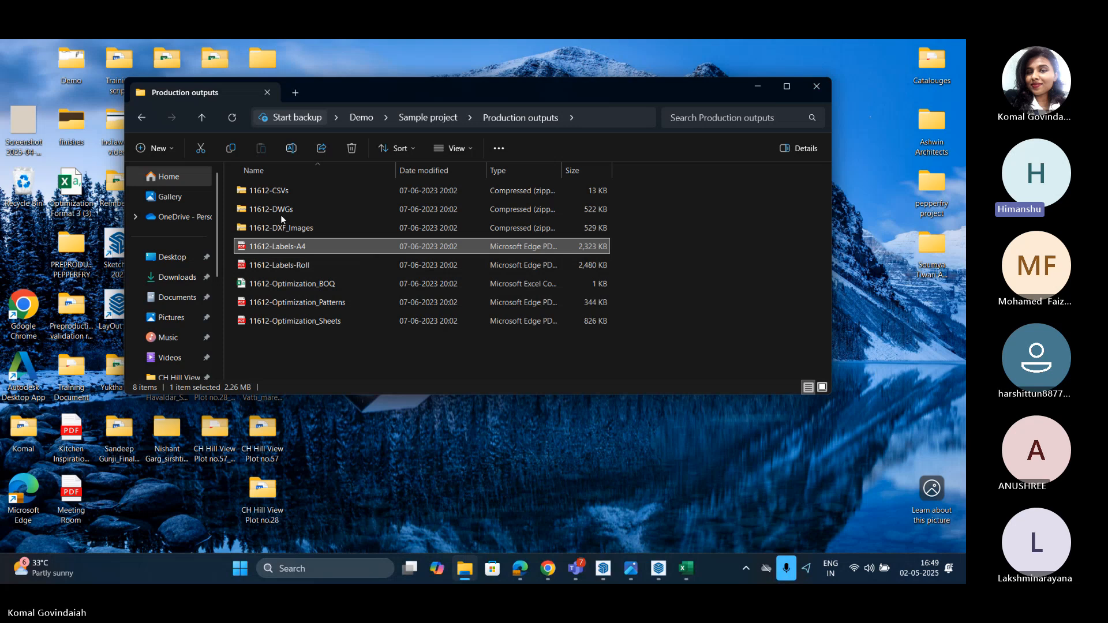
{"action": "double_click", "coordinate": [280, 191]}
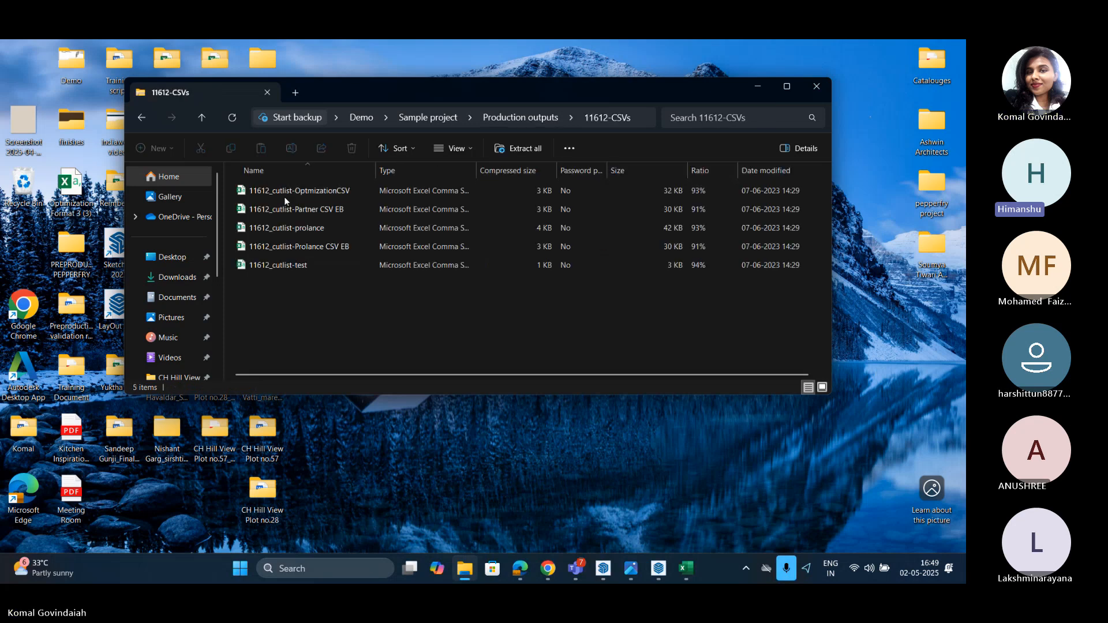
{"action": "left_click", "coordinate": [316, 212]}
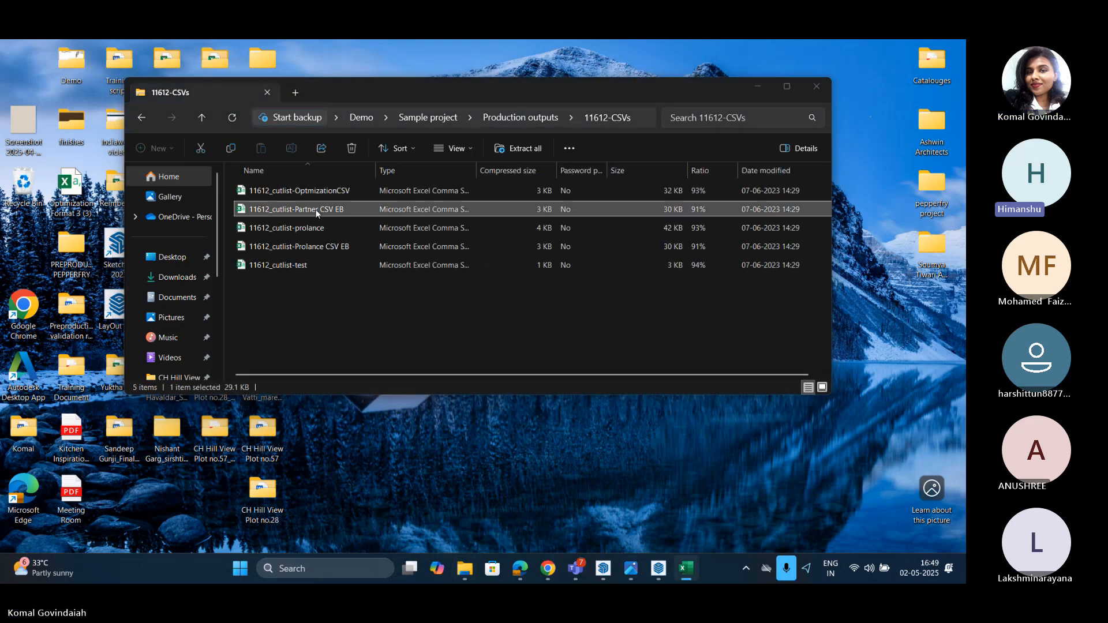
{"action": "double_click", "coordinate": [317, 211]}
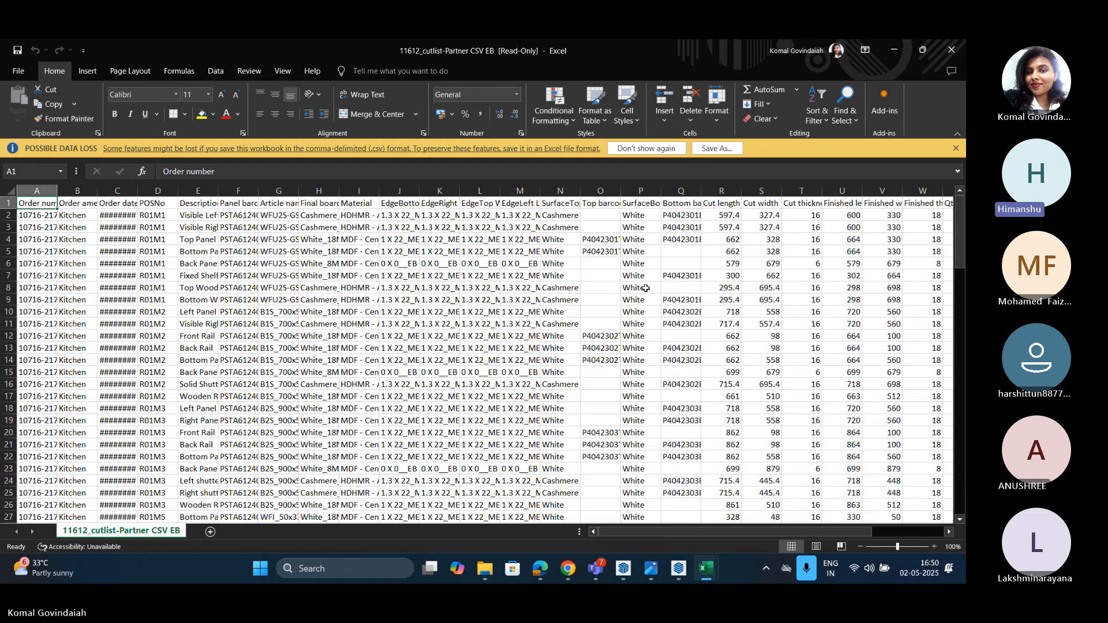
Step: Switch to the Prolance Platform Demo meeting window in Microsoft Teams
{"action": "mouse_move", "coordinate": [601, 576]}
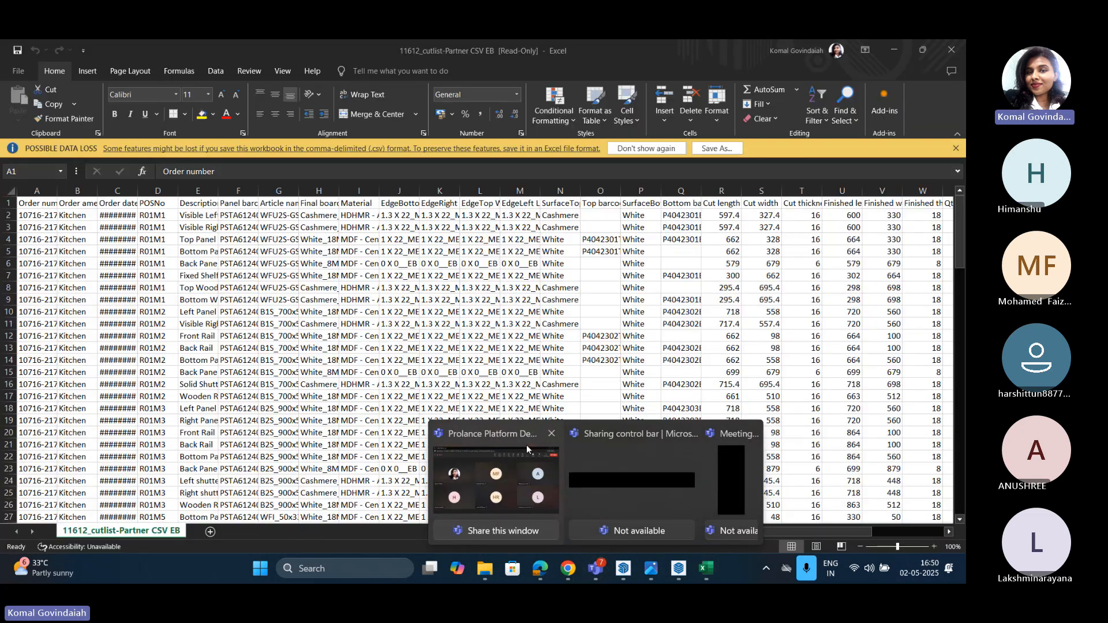
{"action": "left_click", "coordinate": [527, 445]}
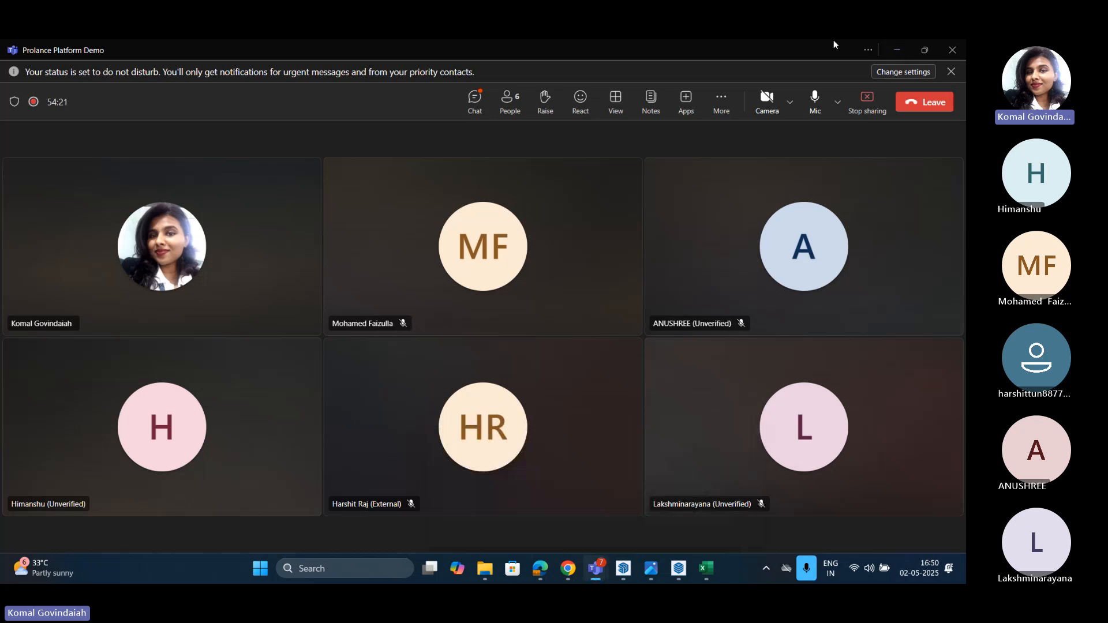